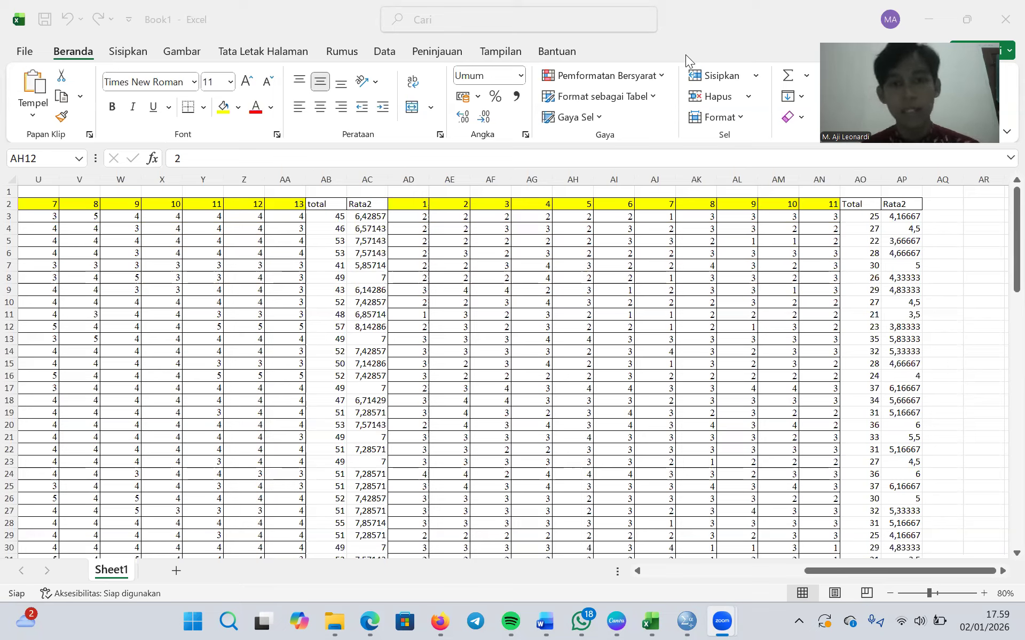
# - Copy the values M3:M101 of the first Total column in Sheet1
pyautogui.hscroll(-5, 445, 226)
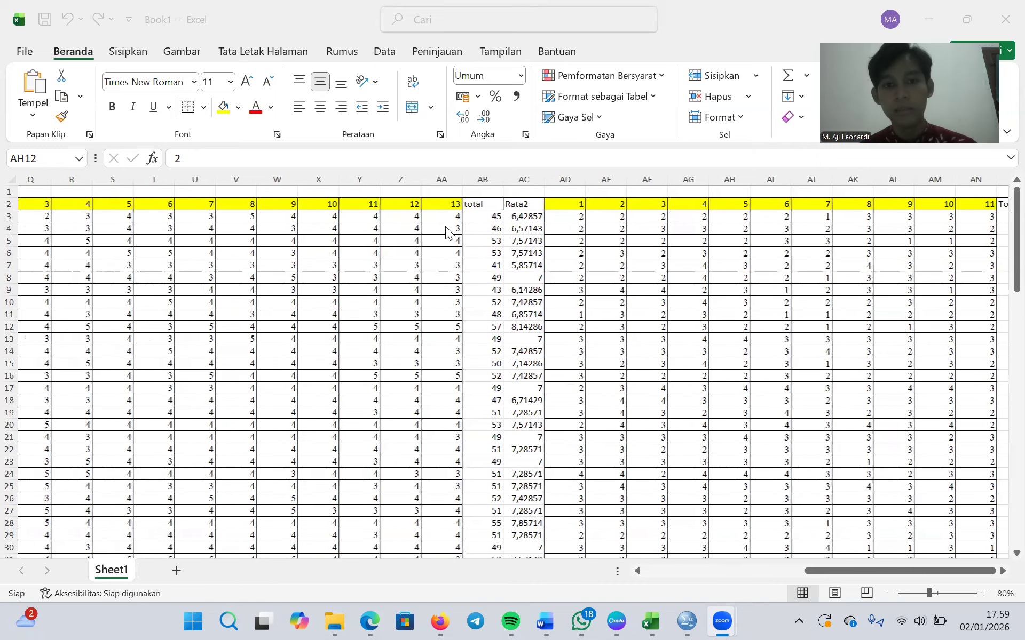
pyautogui.hscroll(-10, 445, 226)
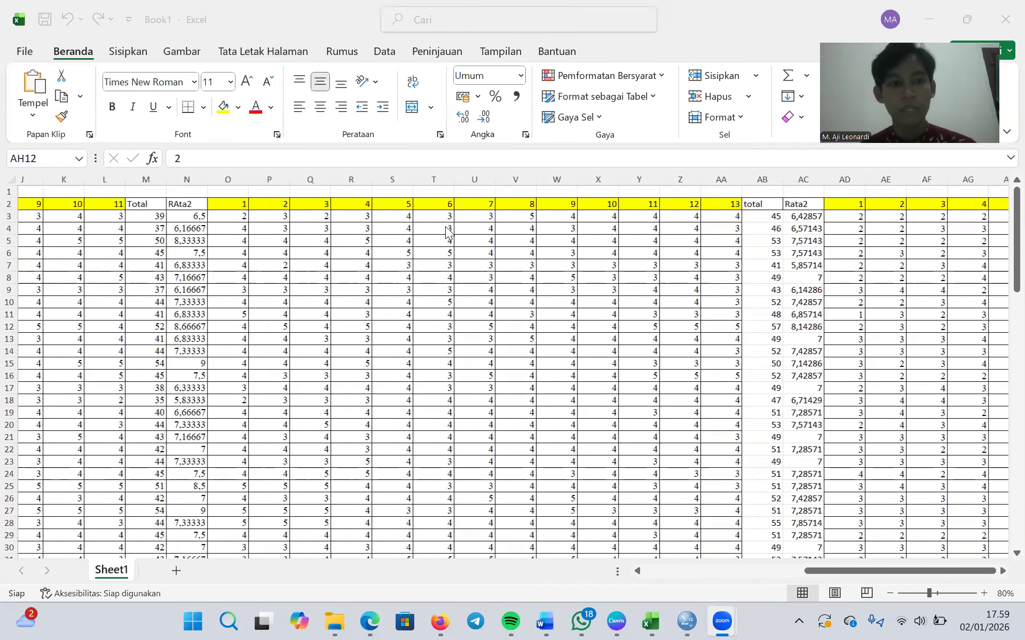
pyautogui.hscroll(-2, 484, 227)
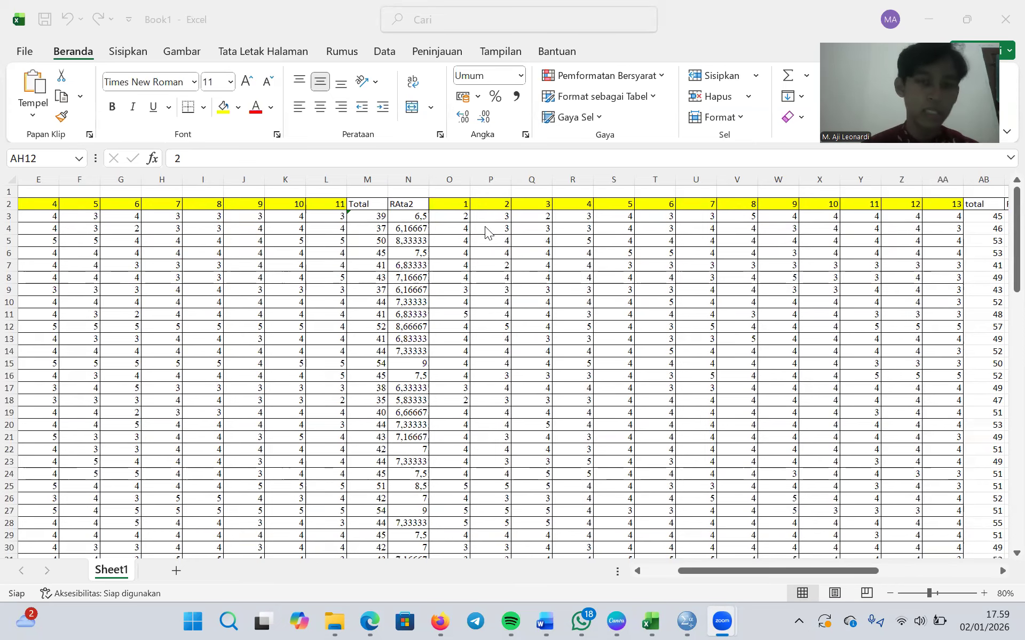
pyautogui.hscroll(-4, 484, 226)
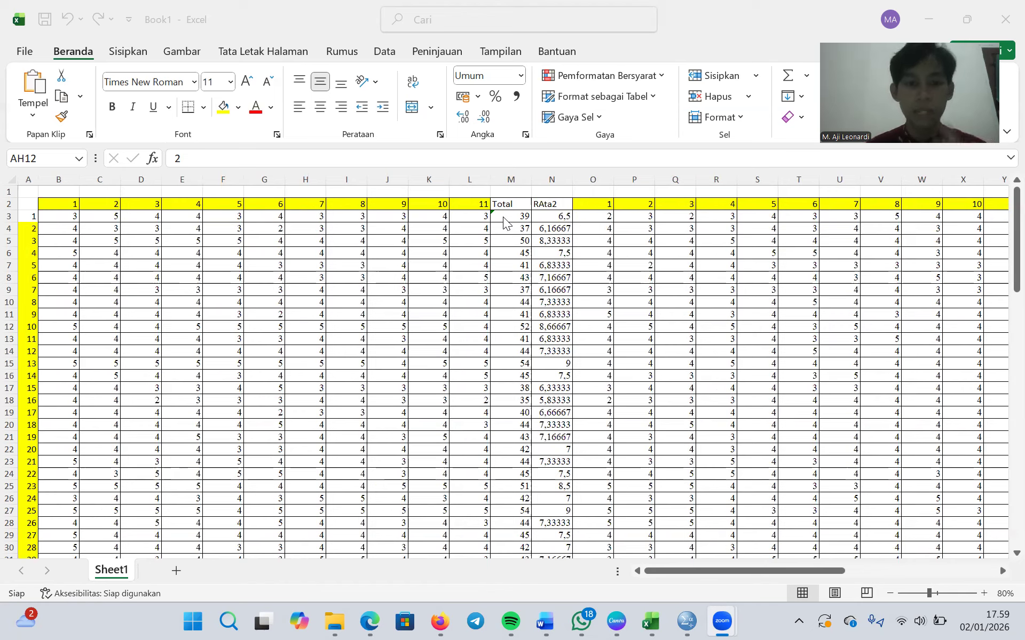
pyautogui.click(504, 215)
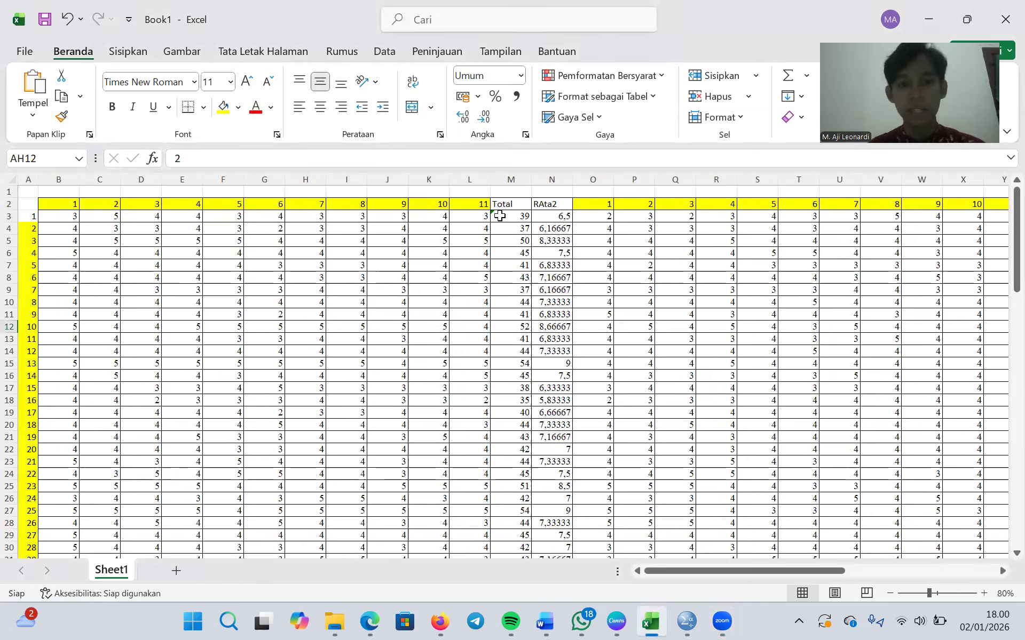
pyautogui.moveTo(499, 216); pyautogui.dragTo(514, 521)
pyautogui.hotkey('ctrl', 'c')
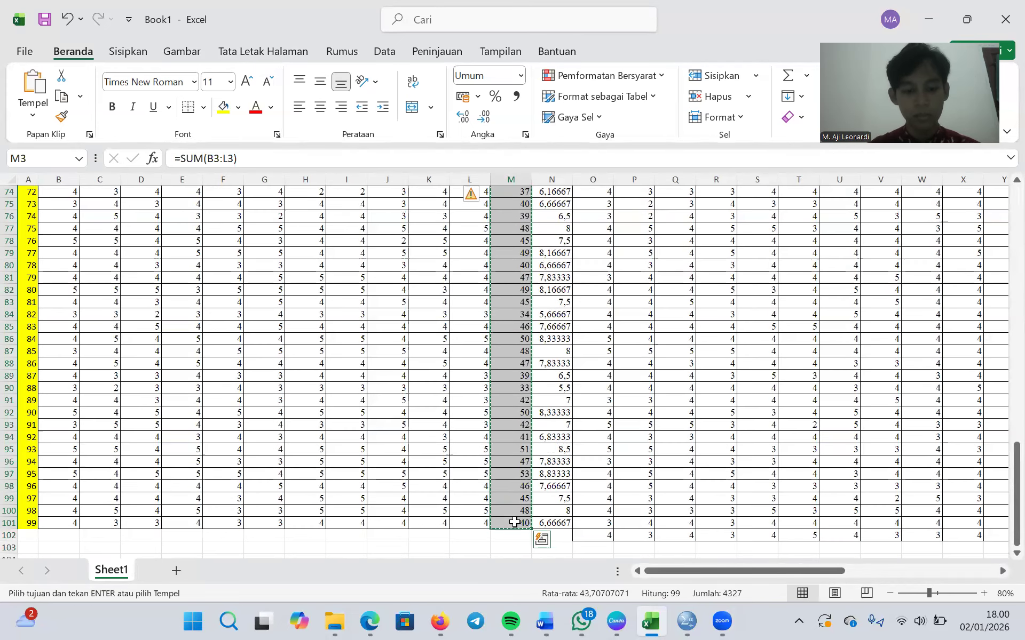
# - Switch to the SPSS Data Editor and paste the copied totals into the first variable column, starting at row 1
pyautogui.hotkey('alt', 'Tab')
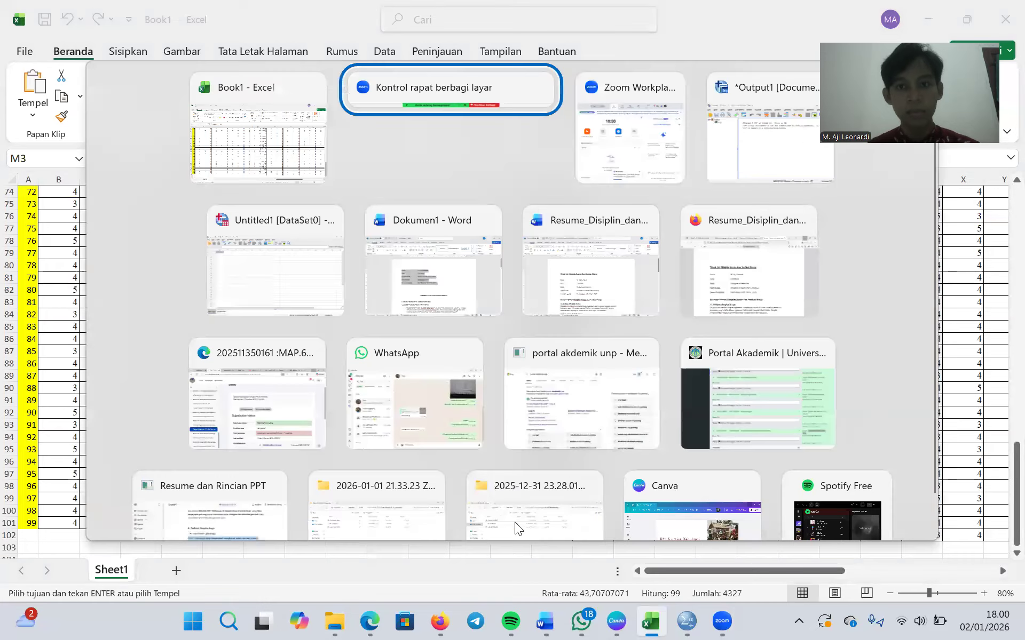
pyautogui.hotkey('alt', 'Tab')
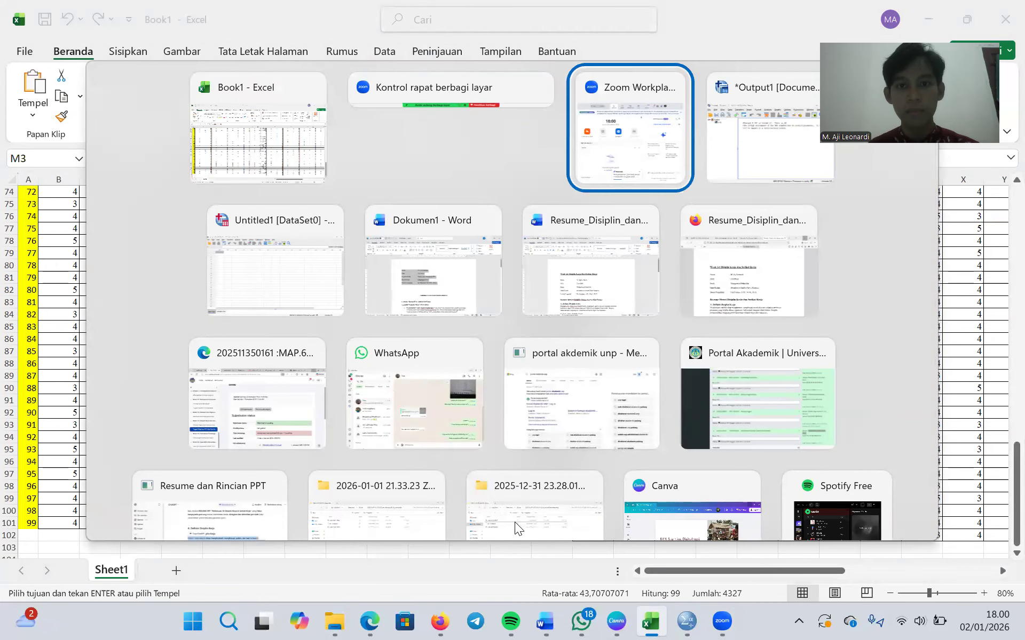
pyautogui.hotkey('alt', 'Tab')
pyautogui.hotkey('alt', 'Tab')
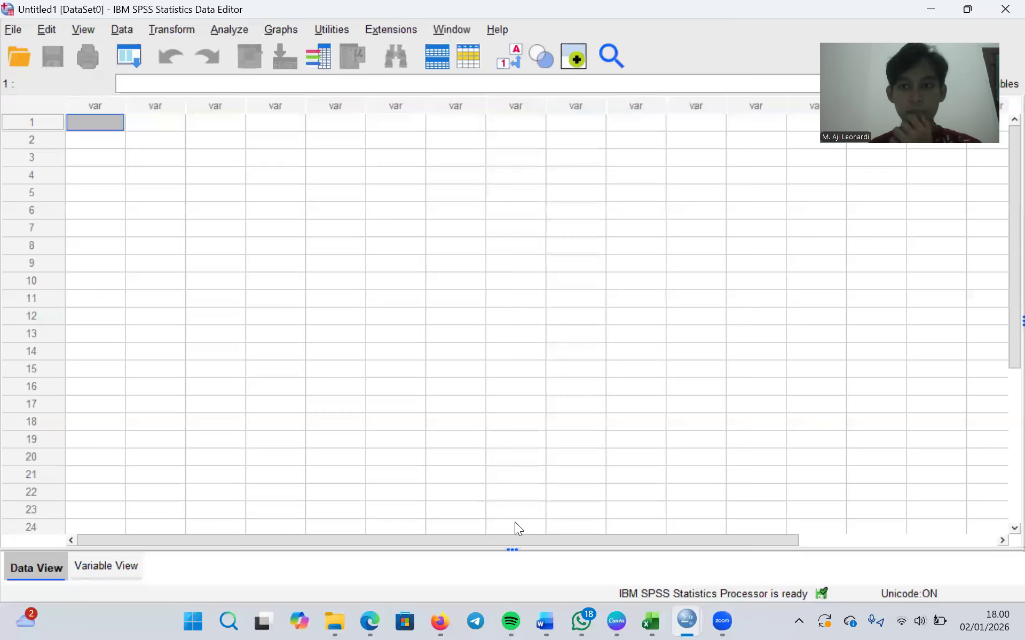
pyautogui.rightClick(84, 121)
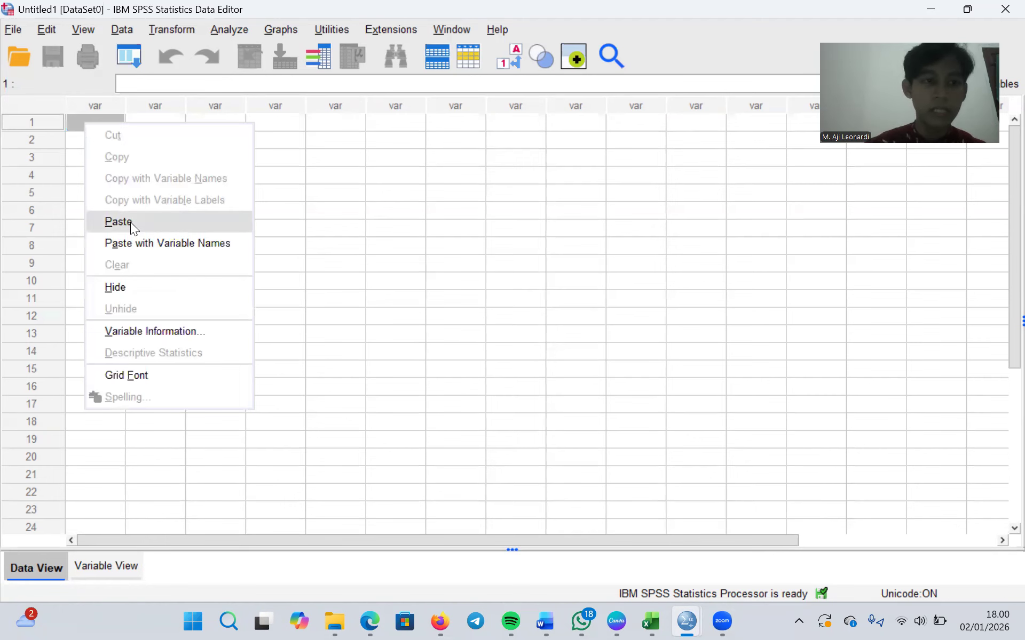
pyautogui.click(118, 221)
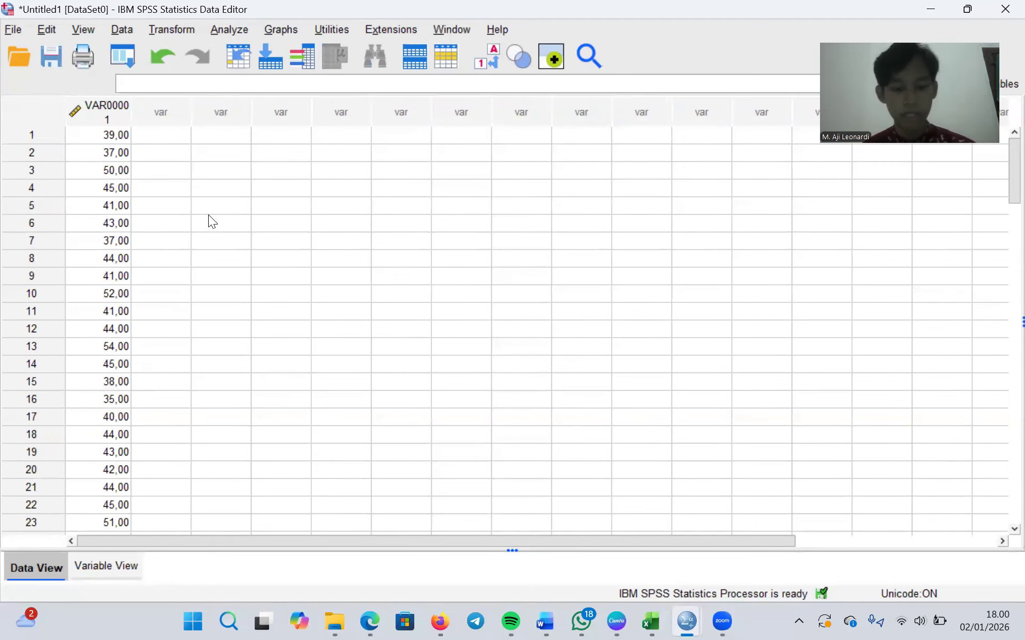
# - Switch back to the Excel workbook and copy the values AB3:AB102 of the second total column
pyautogui.hotkey('alt', 'Tab')
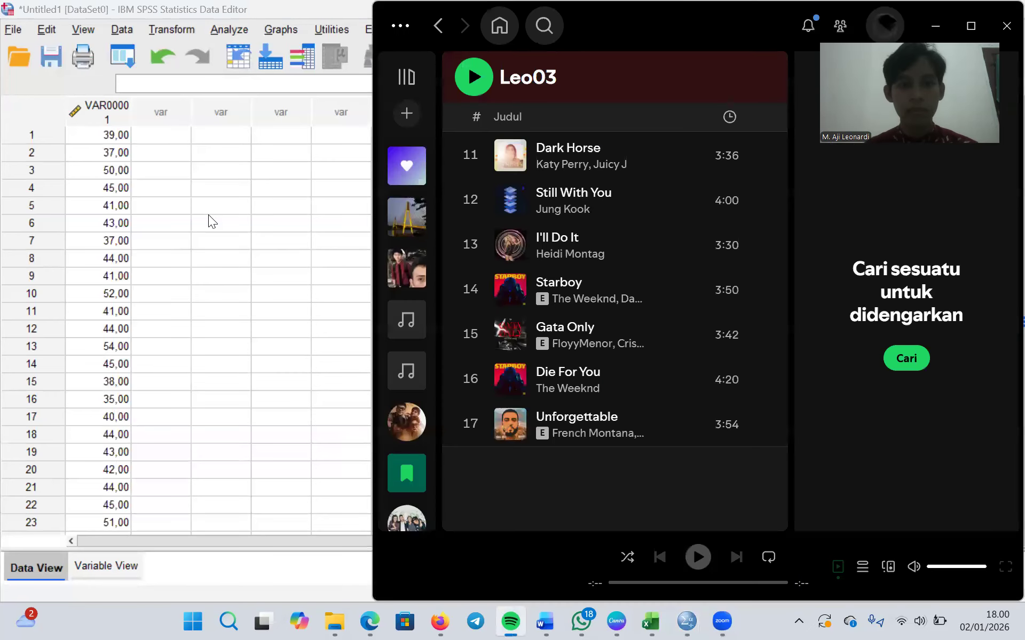
pyautogui.click(942, 20)
pyautogui.hotkey('alt', 'Tab')
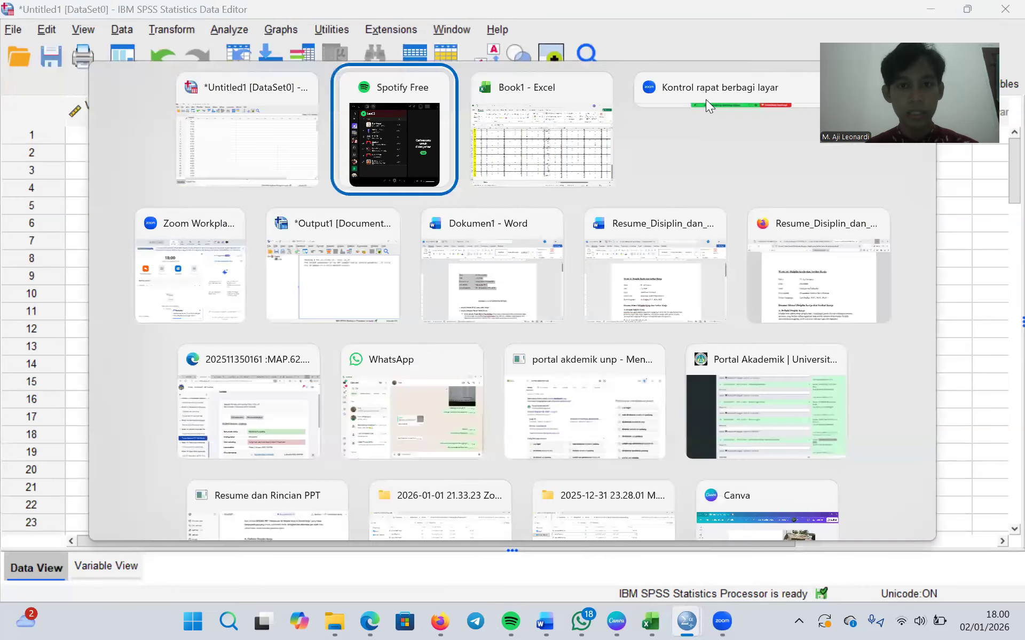
pyautogui.click(579, 144)
pyautogui.click(586, 265)
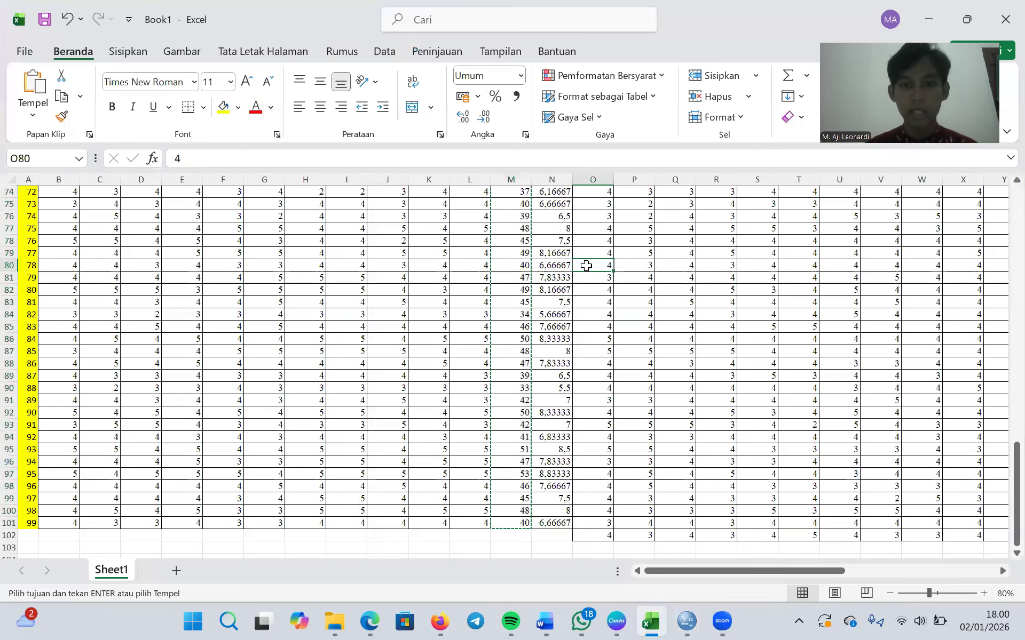
pyautogui.scroll(2, 694, 293)
pyautogui.hscroll(5, 695, 293)
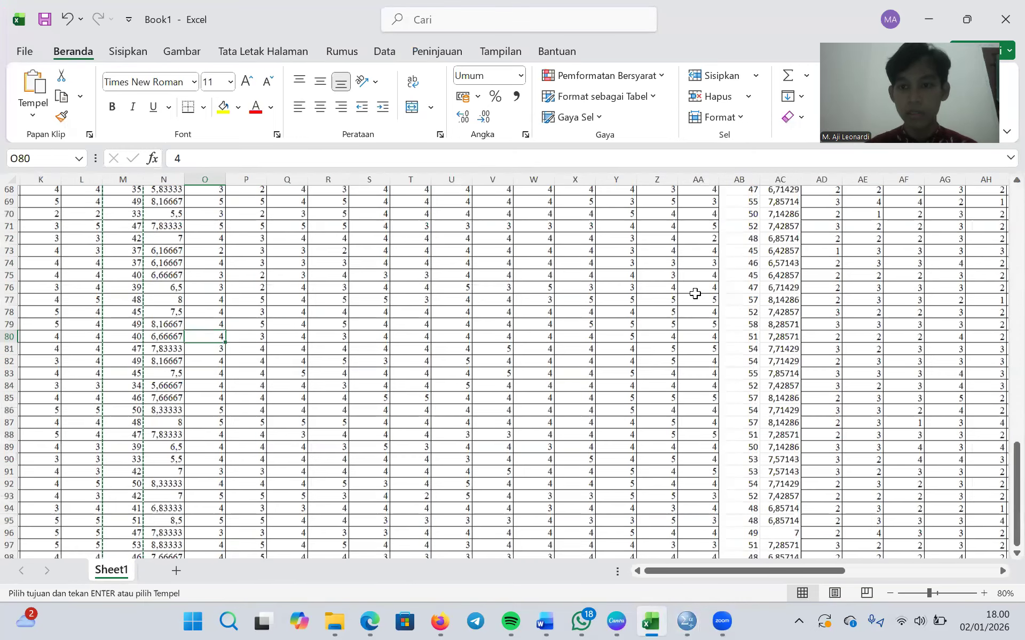
pyautogui.scroll(20, 694, 293)
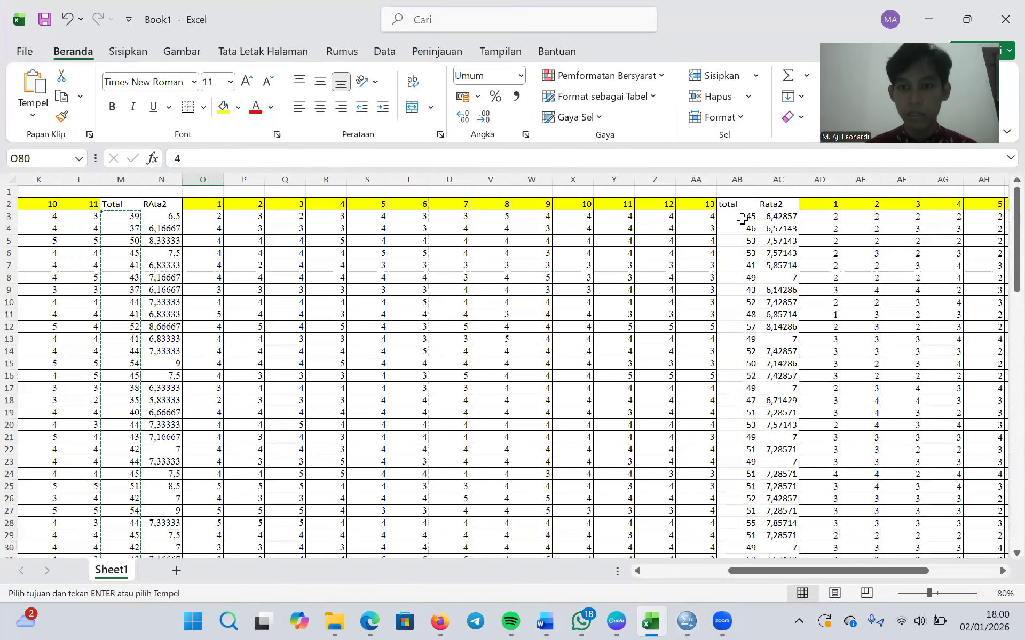
pyautogui.moveTo(739, 216); pyautogui.dragTo(738, 555)
pyautogui.moveTo(737, 620); pyautogui.dragTo(748, 536)
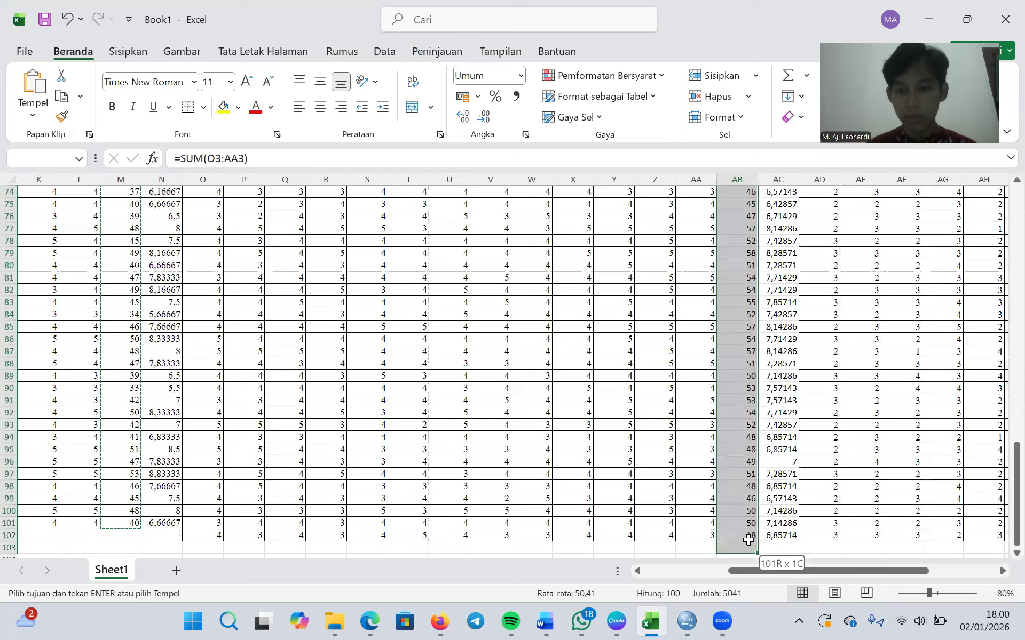
pyautogui.hotkey('ctrl', 'c')
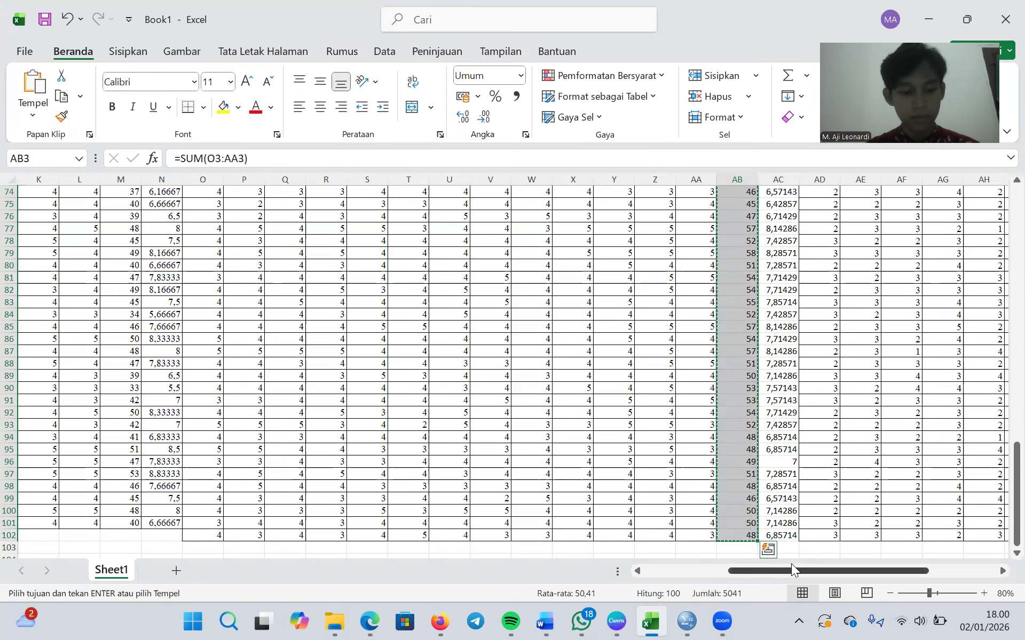
# - Switch to the SPSS Data Editor and paste the copied totals into the second variable column, starting at row 1
pyautogui.hotkey('alt', 'Tab')
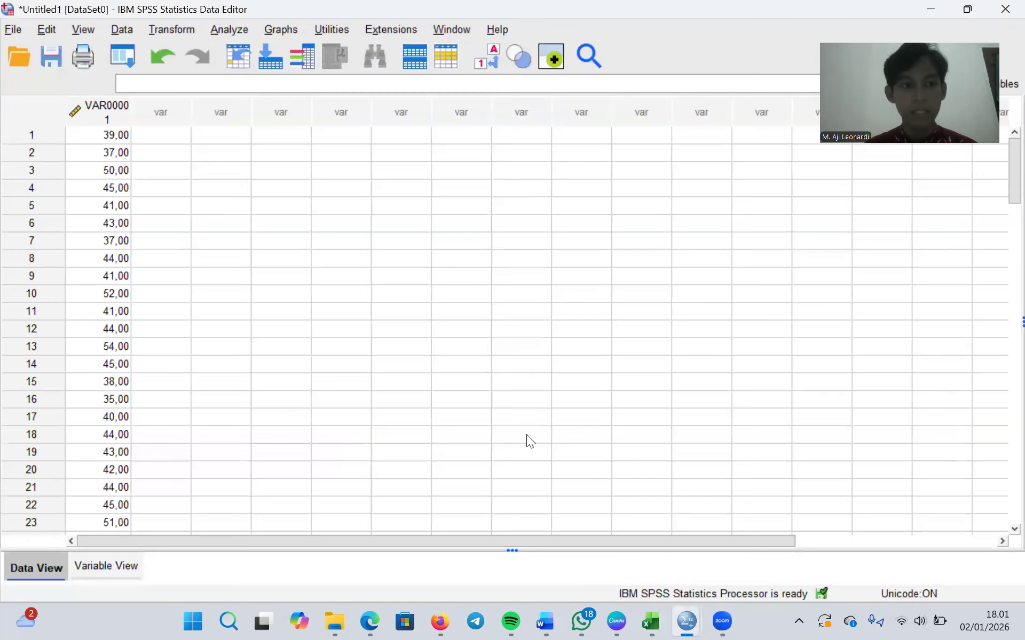
pyautogui.click(161, 137)
pyautogui.rightClick(161, 137)
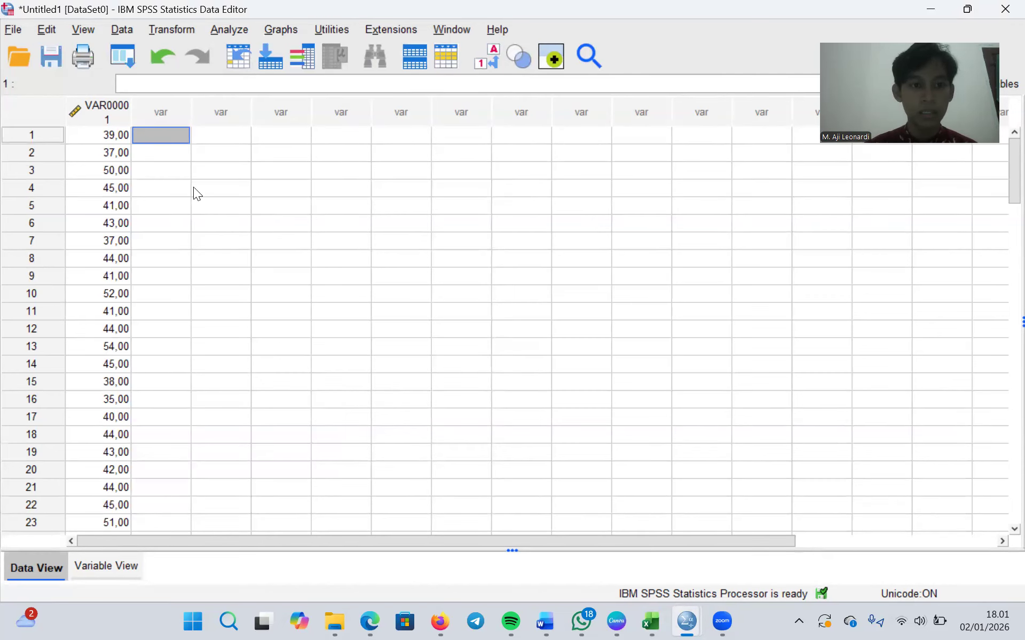
pyautogui.click(223, 238)
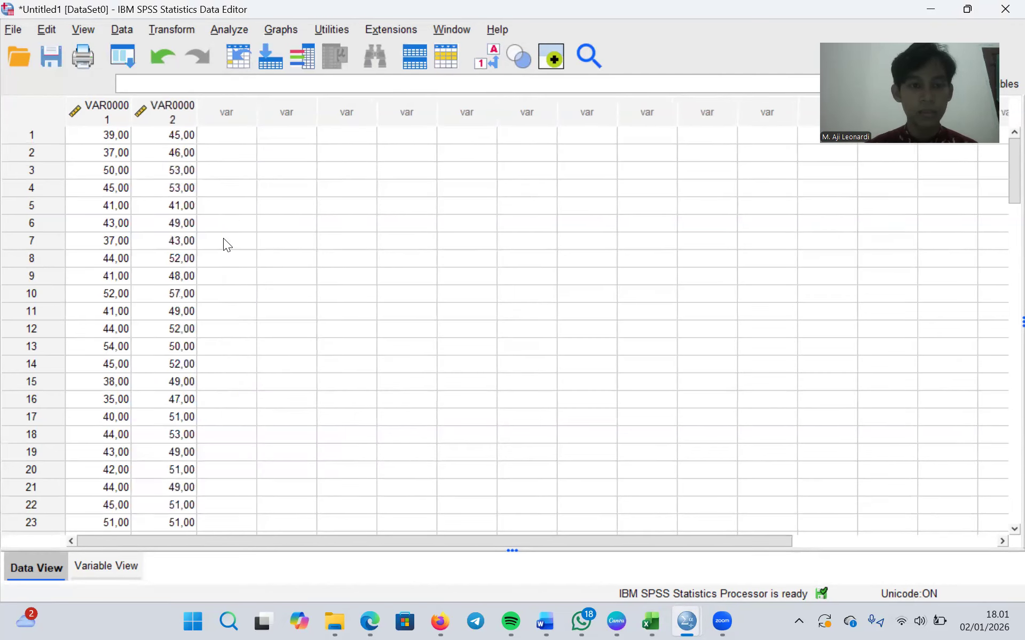
# - Switch back to the Excel workbook and go to the Total column AO of the third item block
pyautogui.hotkey('alt', 'Tab')
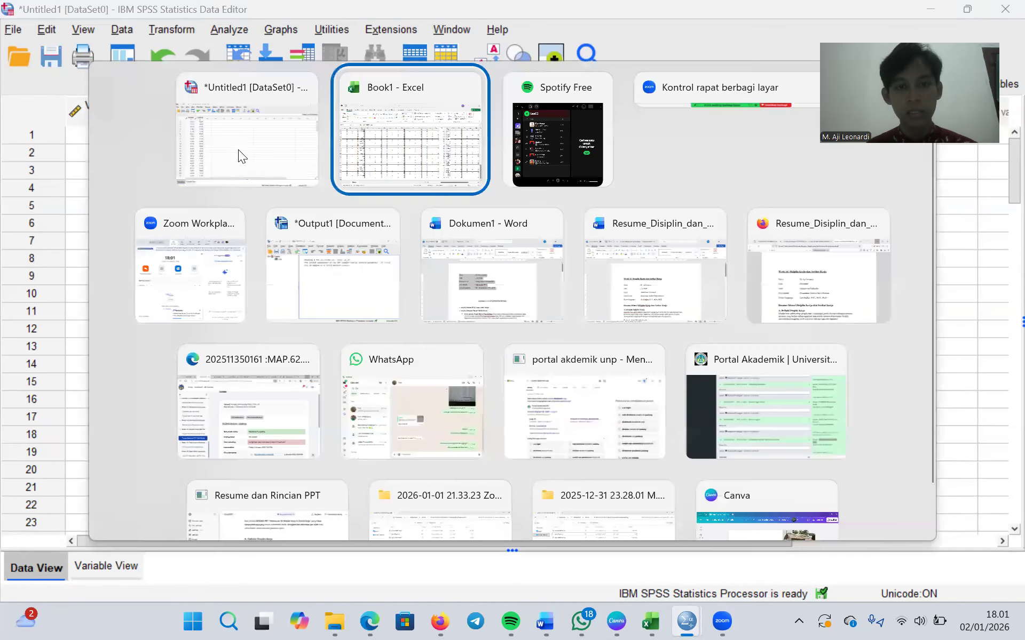
pyautogui.click(531, 287)
pyautogui.hscroll(6, 531, 288)
pyautogui.scroll(20, 532, 287)
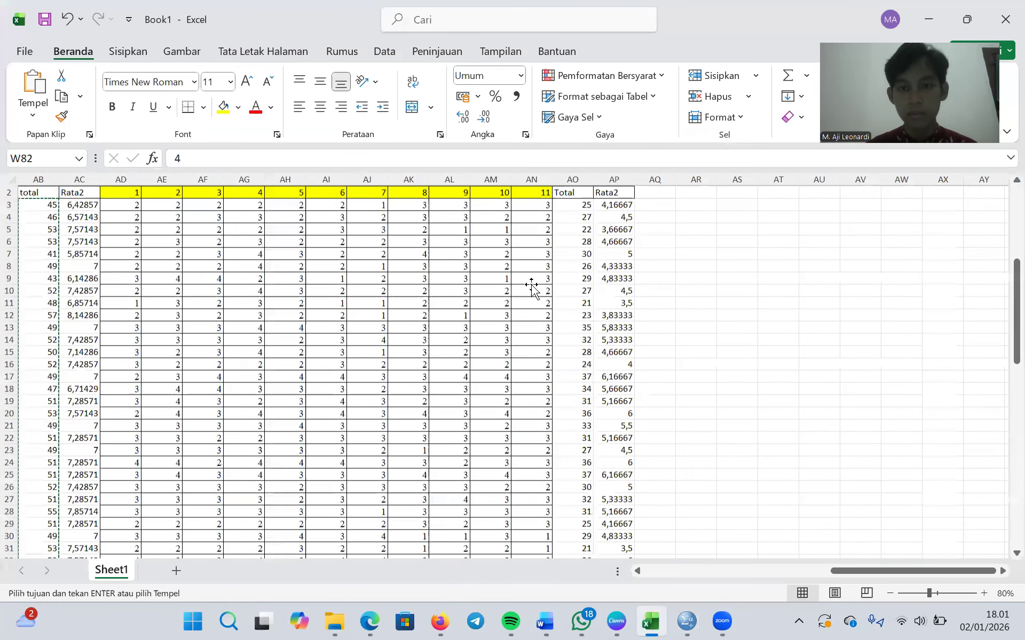
pyautogui.moveTo(577, 303); pyautogui.dragTo(580, 359)
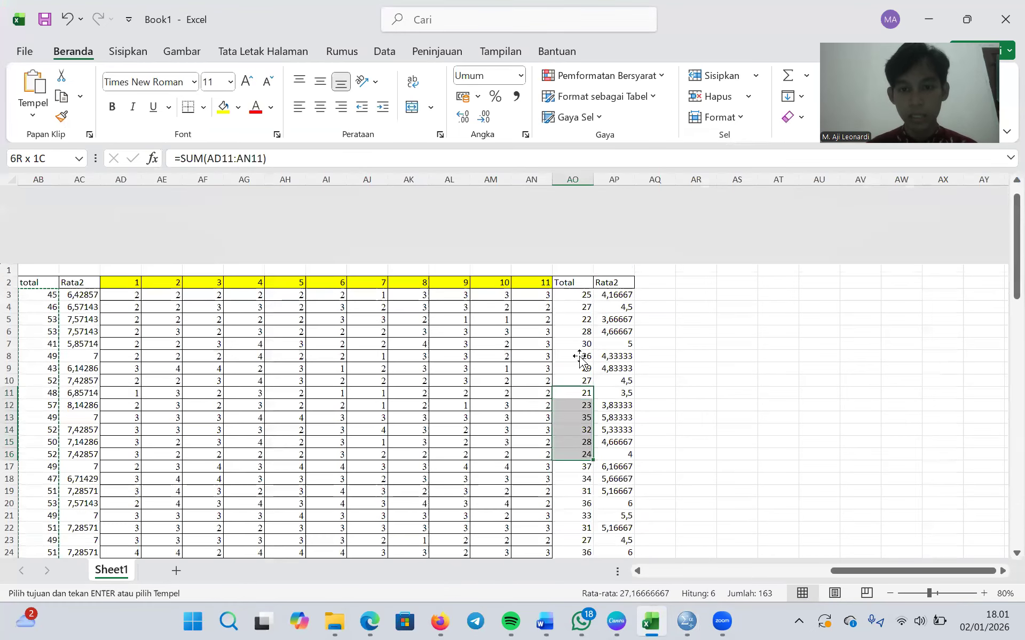
pyautogui.click(571, 297)
pyautogui.moveTo(571, 296); pyautogui.dragTo(602, 355)
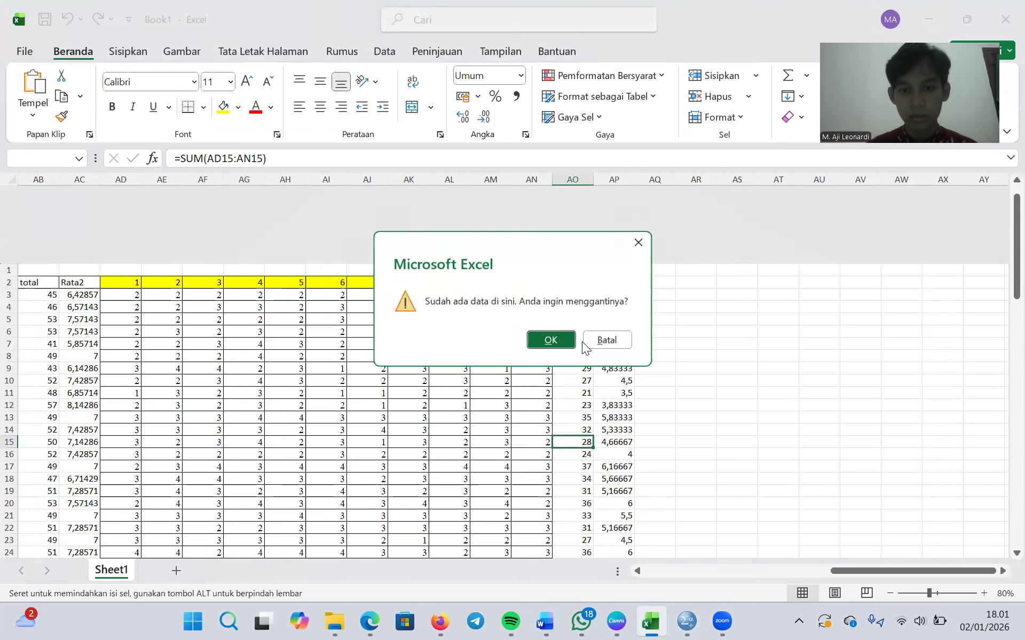
pyautogui.click(611, 343)
pyautogui.click(508, 307)
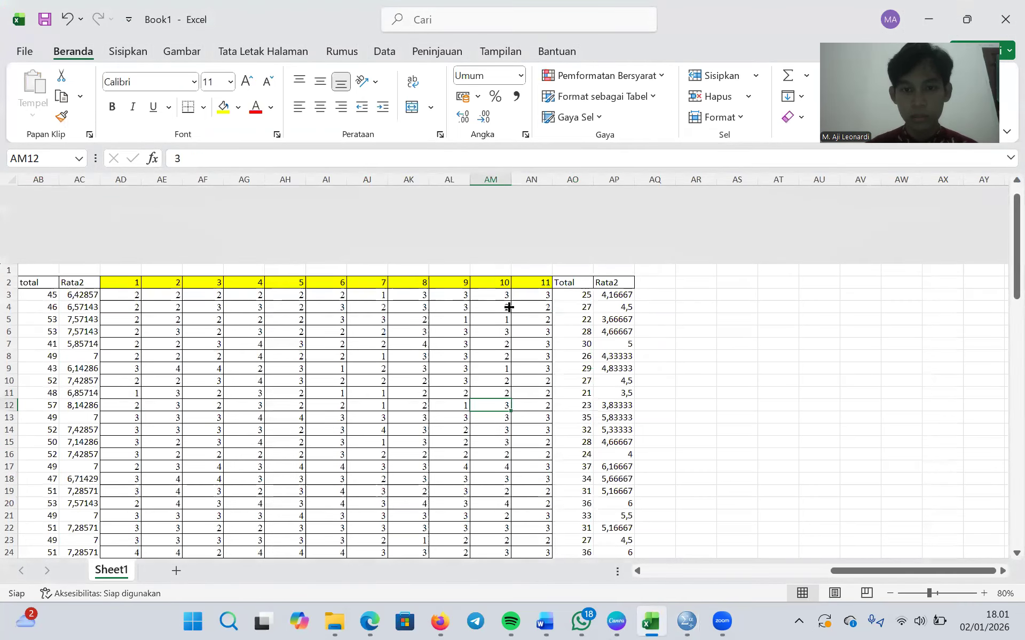
# - Copy the values AO3:AO102 of the third Total column in Sheet1
pyautogui.click(567, 297)
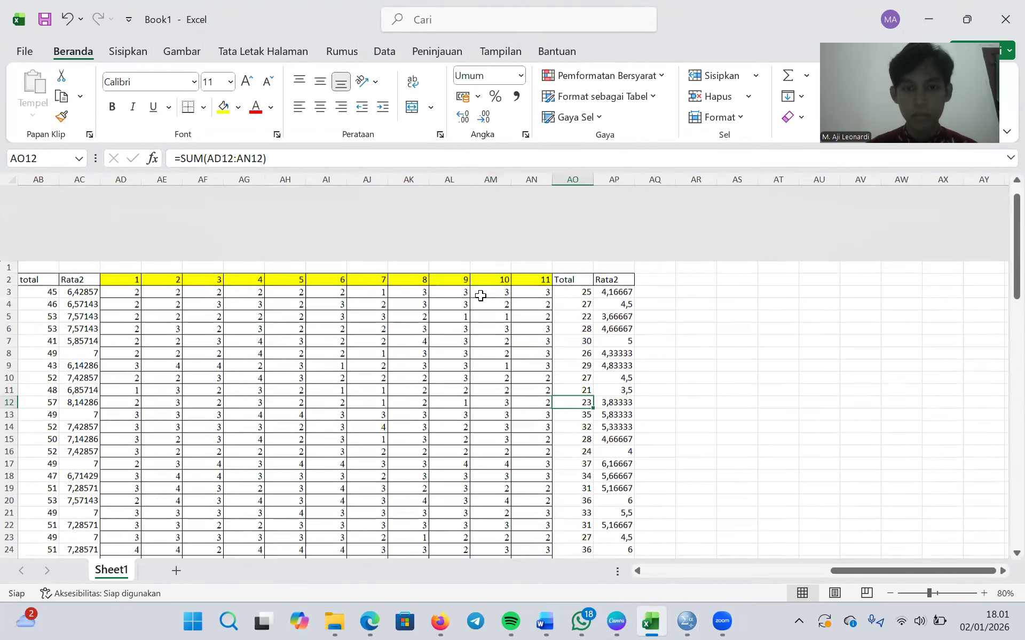
pyautogui.scroll(-2, 480, 295)
pyautogui.scroll(2, 480, 295)
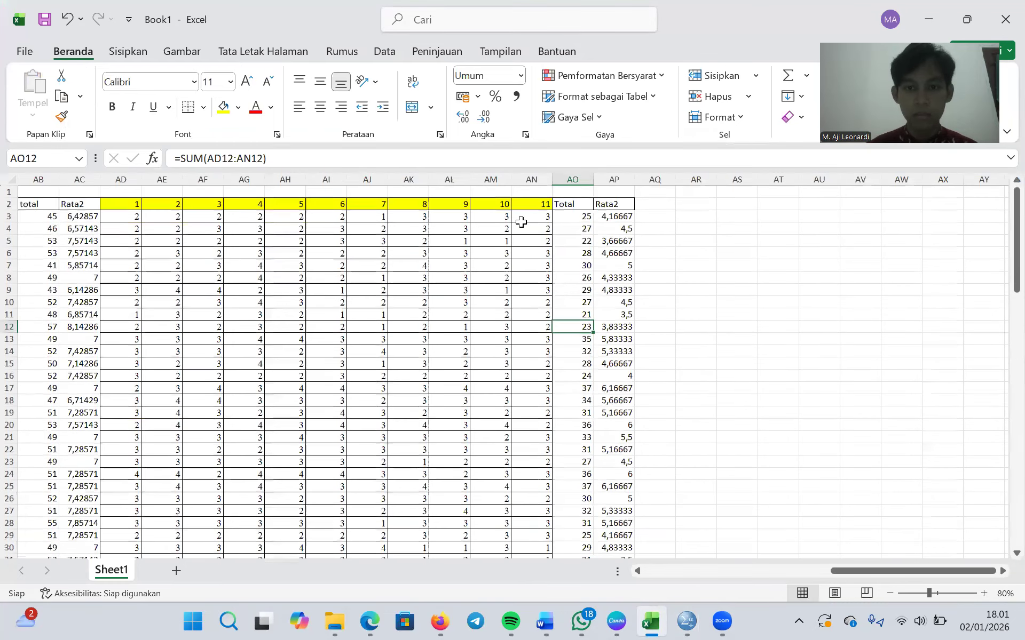
pyautogui.click(546, 224)
pyautogui.moveTo(571, 215); pyautogui.dragTo(580, 518)
pyautogui.hotkey('ctrl', 'c')
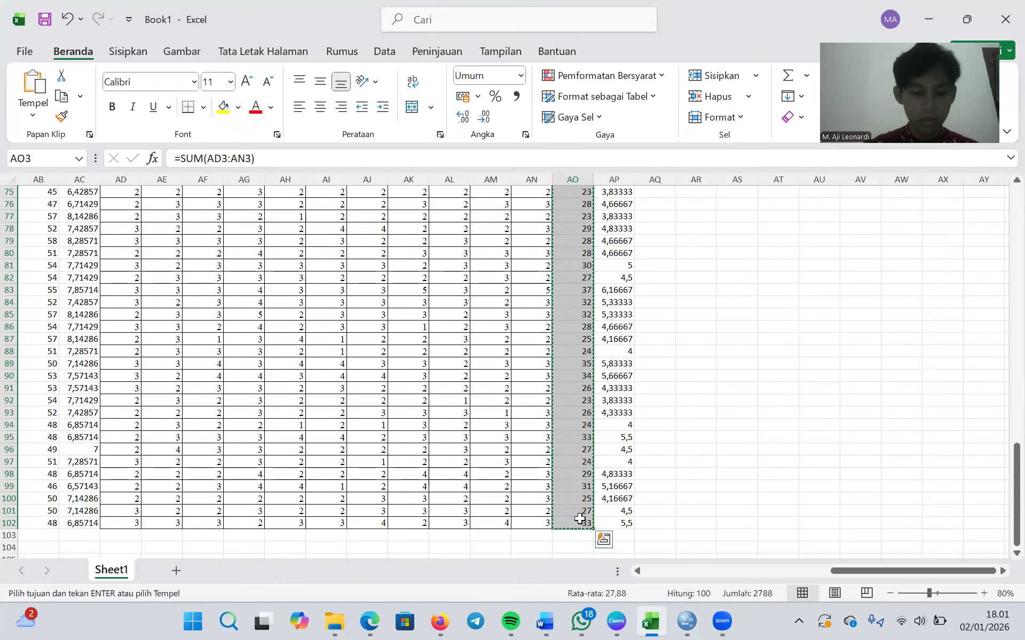
# - Switch to the SPSS Data Editor and paste the copied totals into the third variable column, starting at row 1
pyautogui.hotkey('alt', 'Tab')
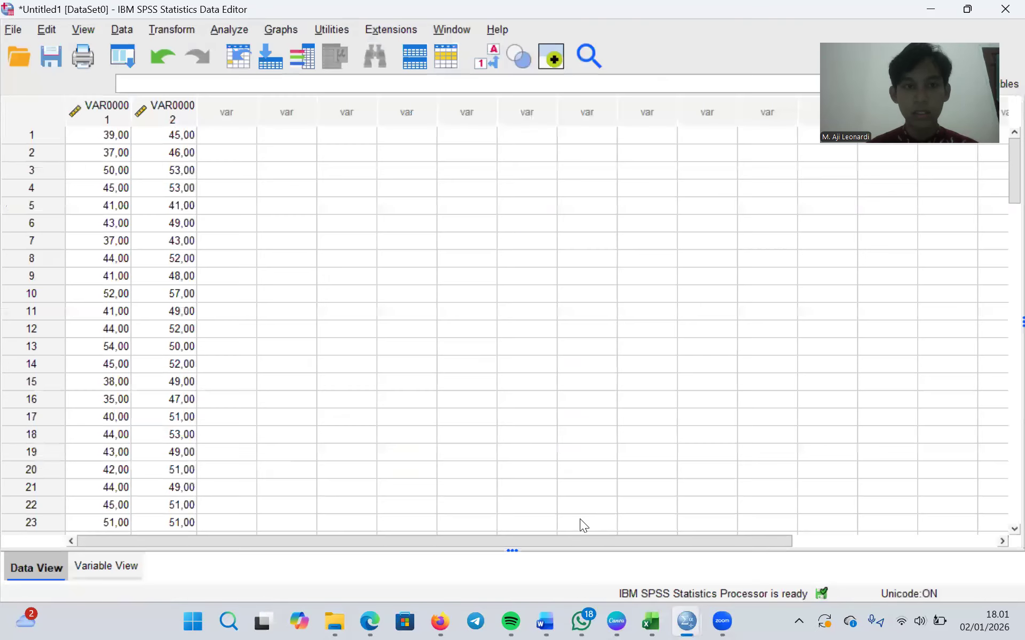
pyautogui.click(220, 127)
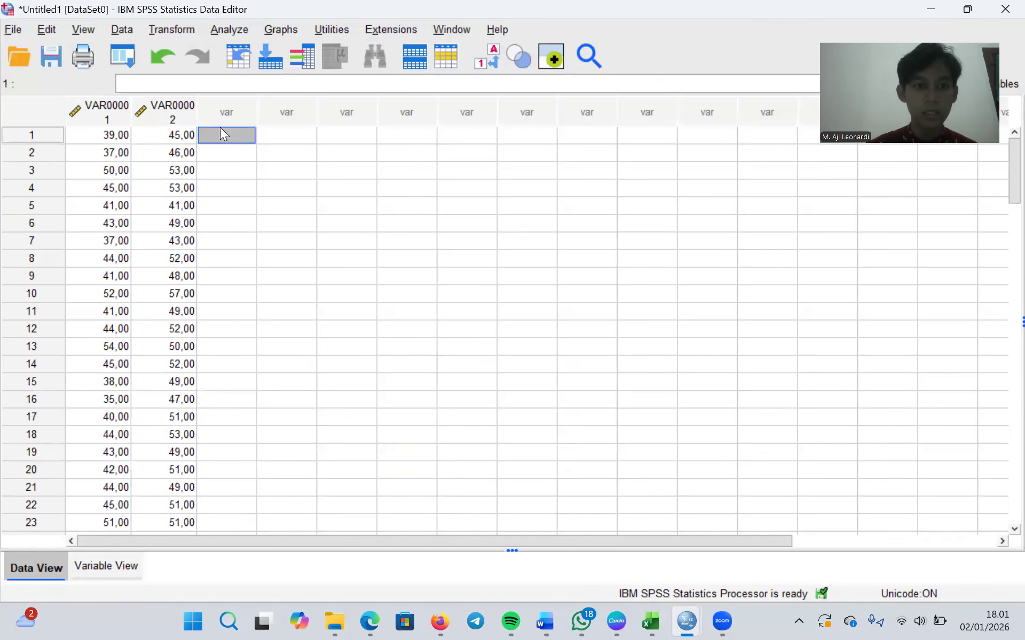
pyautogui.rightClick(220, 127)
pyautogui.click(296, 227)
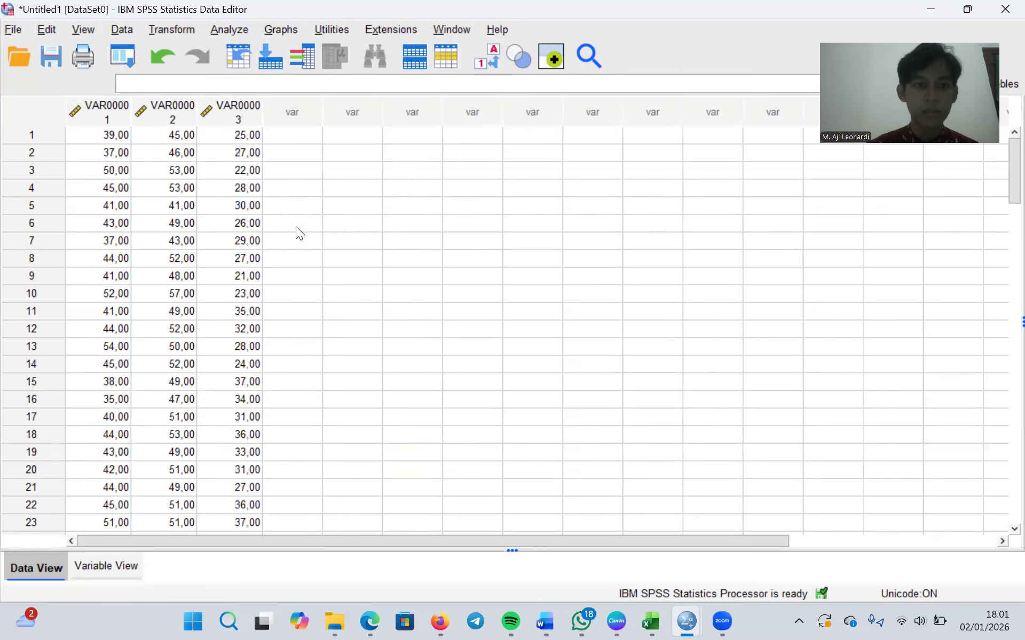
# - Go to the variable definitions and name the first variable Harga
pyautogui.click(122, 109)
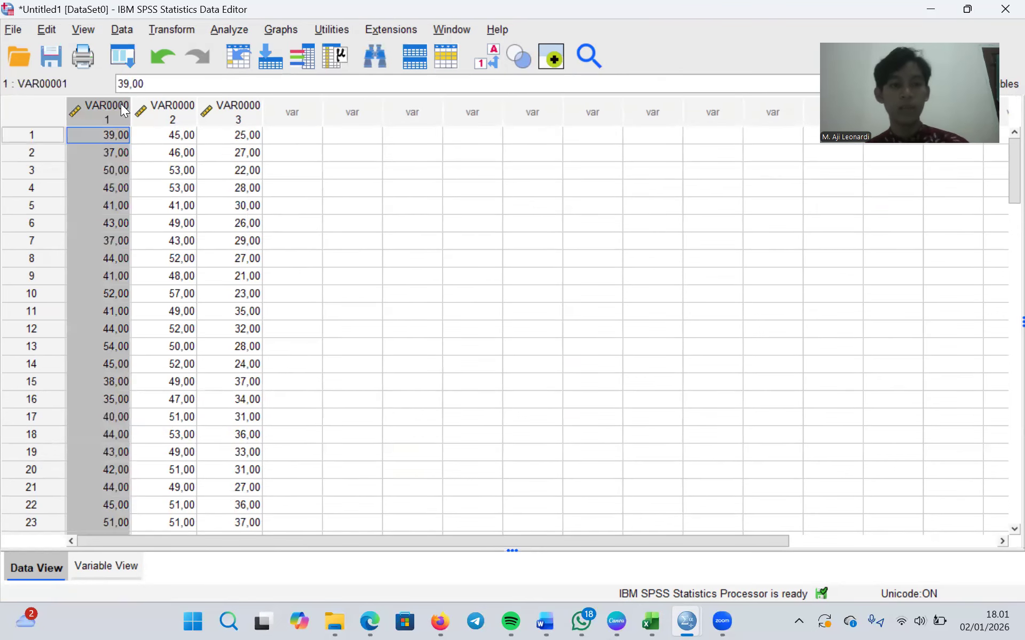
pyautogui.click(114, 568)
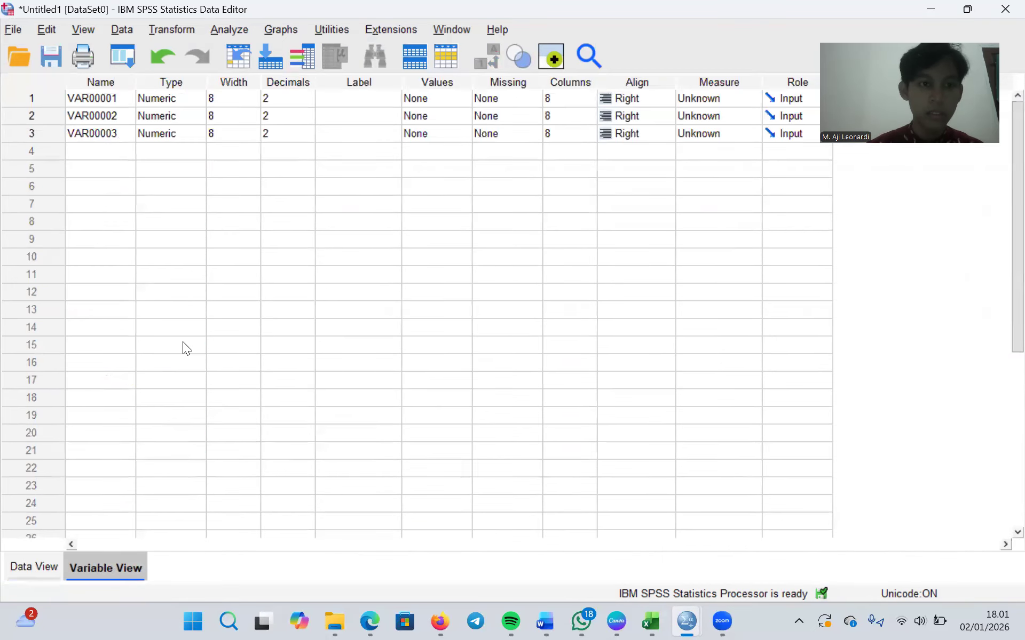
pyautogui.click(108, 98)
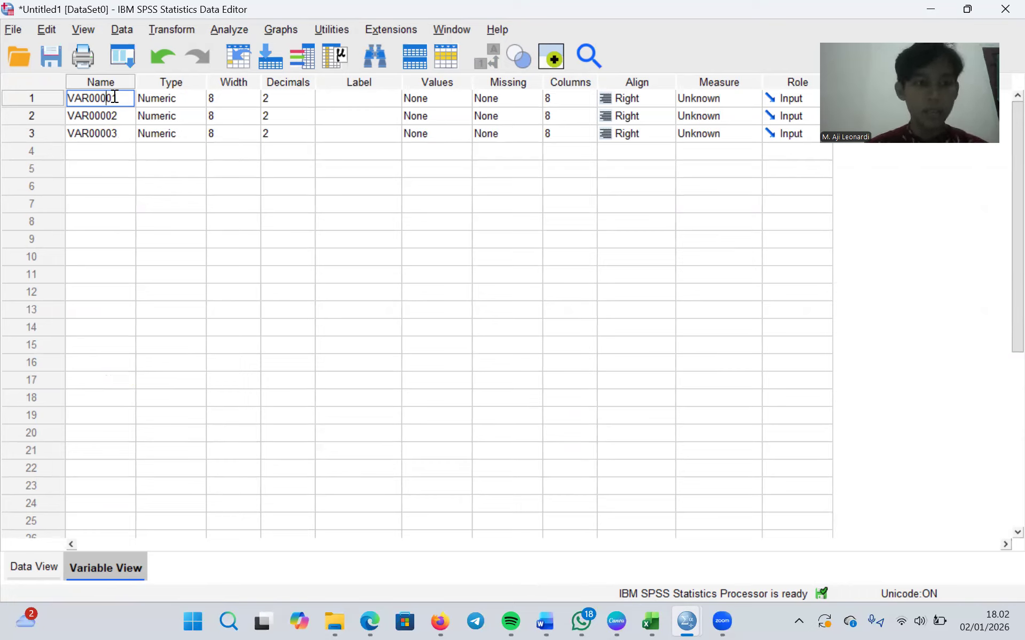
pyautogui.doubleClick(115, 97)
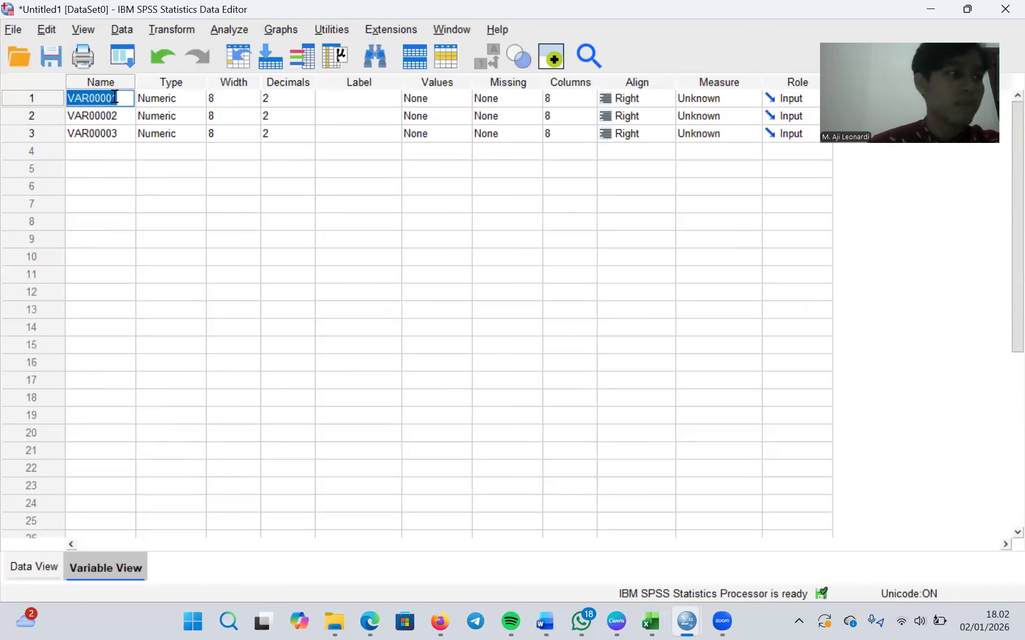
pyautogui.write('H')
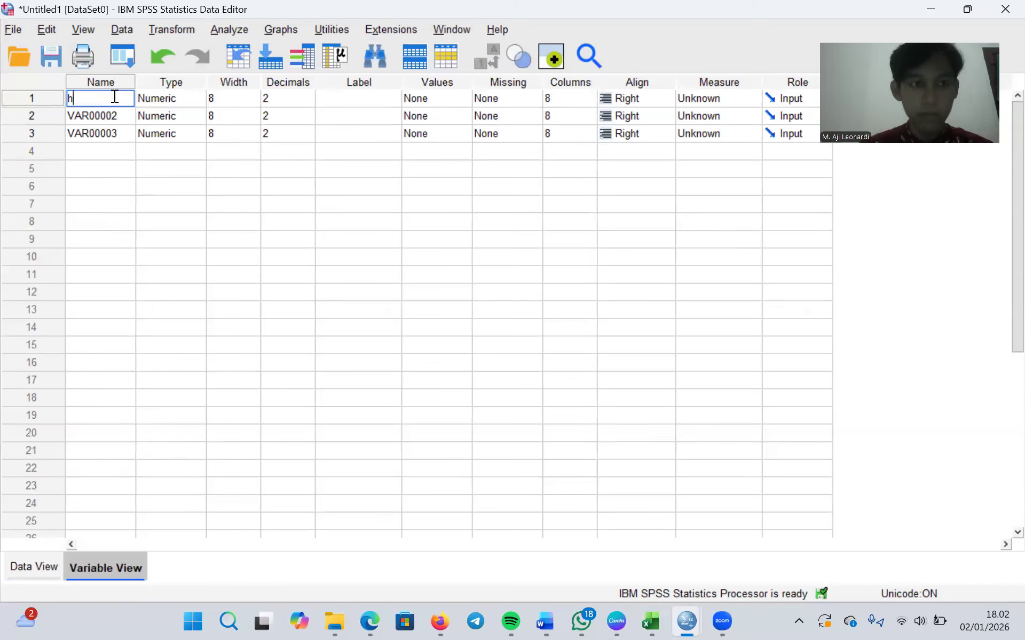
pyautogui.press('BackSpace')
pyautogui.press('capslock')
pyautogui.write('Ha')
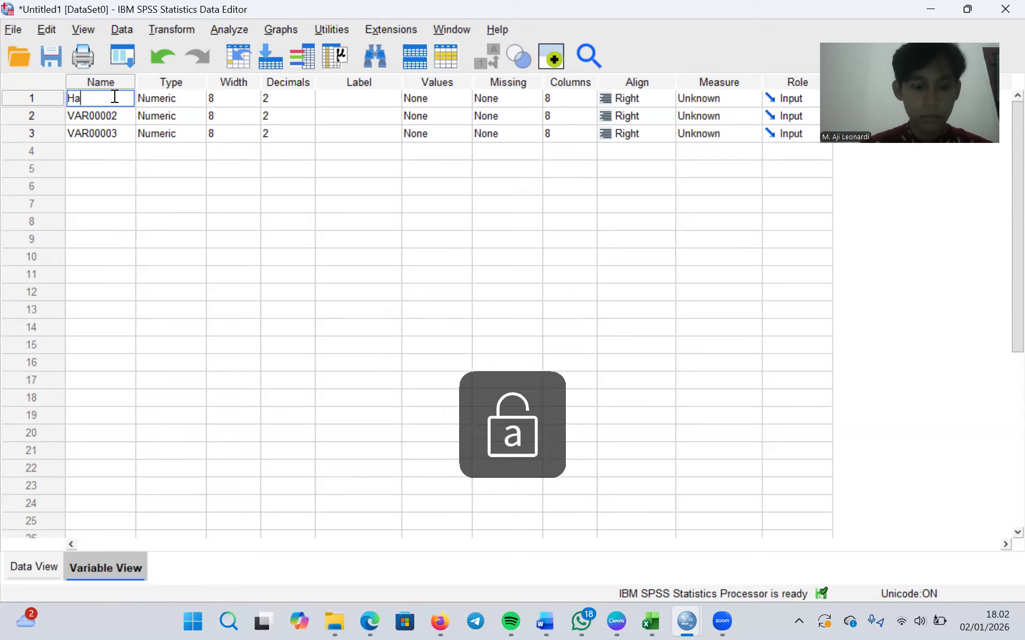
pyautogui.write('rga')
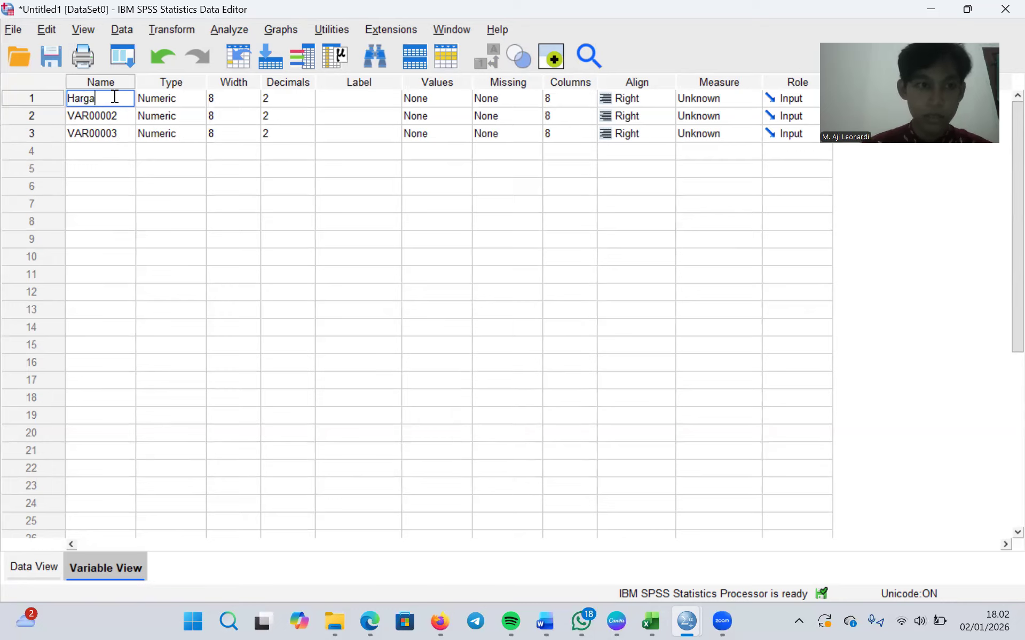
# - Name the second variable Kualitas and the third variable Layanan
pyautogui.click(115, 115)
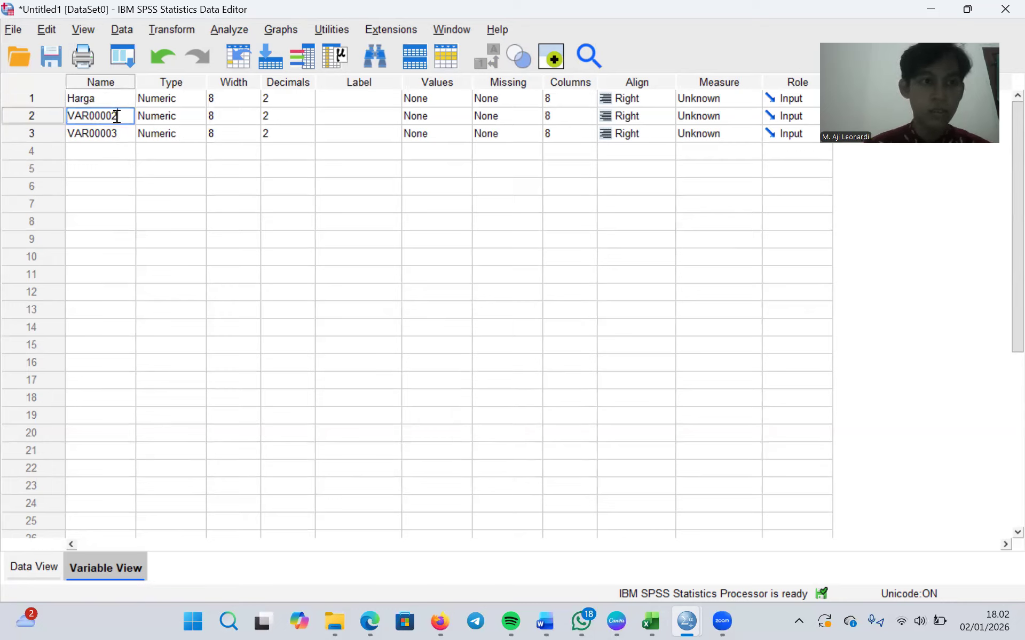
pyautogui.doubleClick(117, 117)
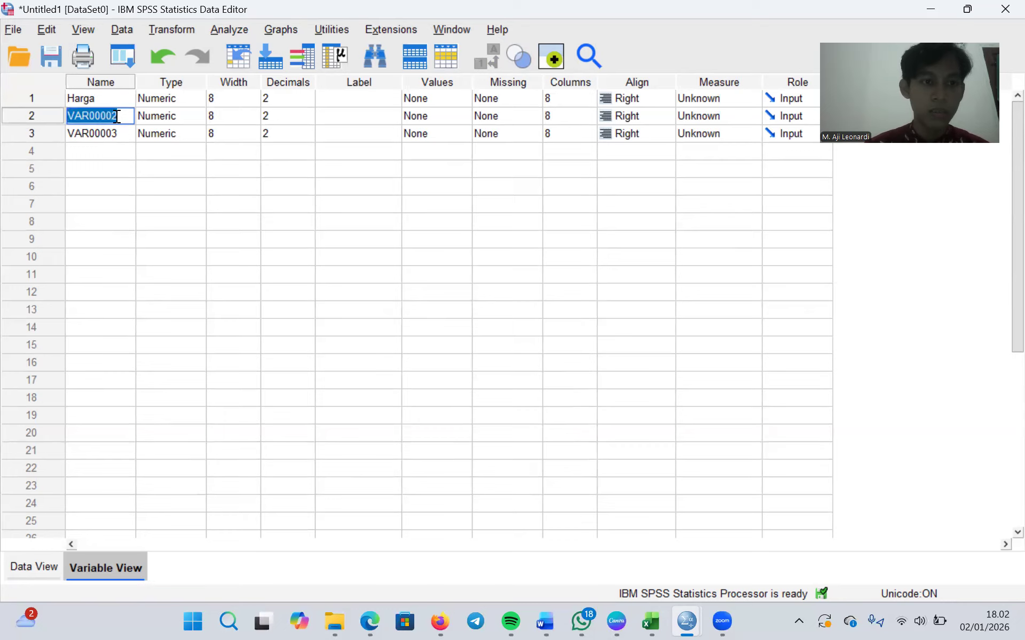
pyautogui.write('K')
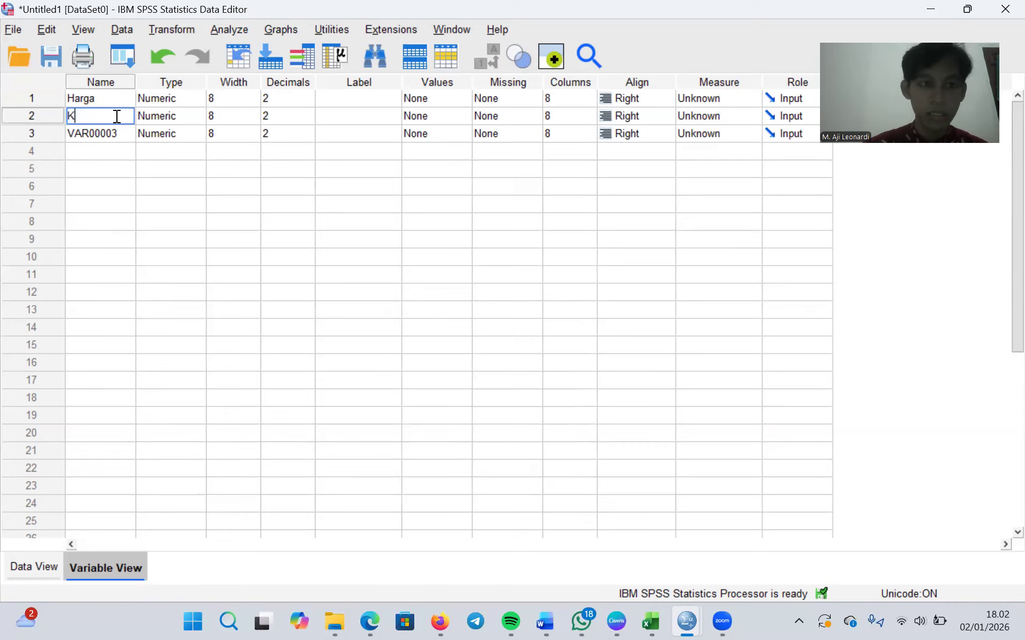
pyautogui.write('ualitas')
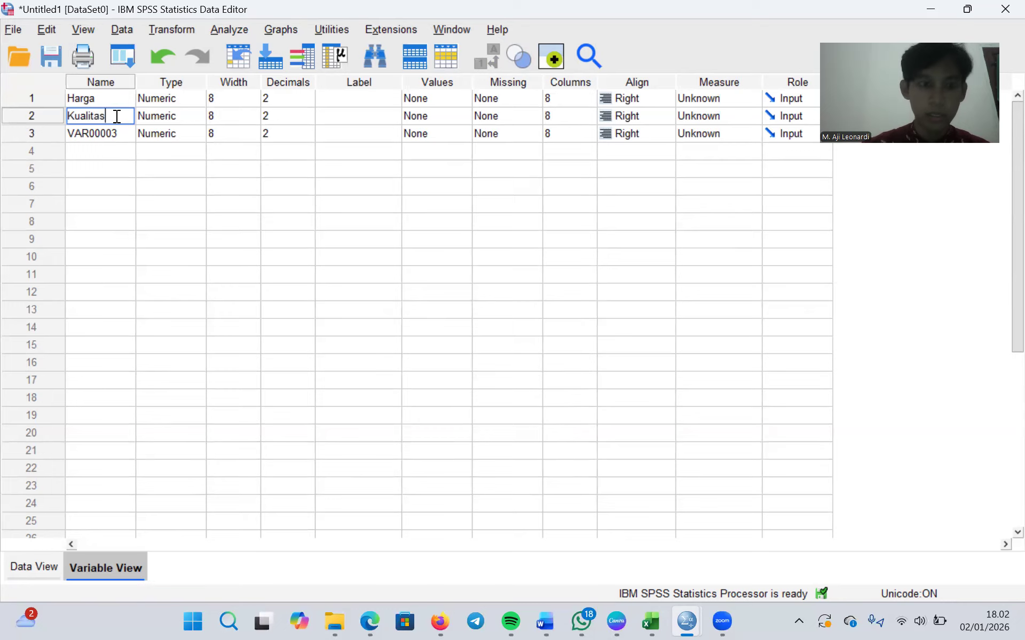
pyautogui.click(113, 134)
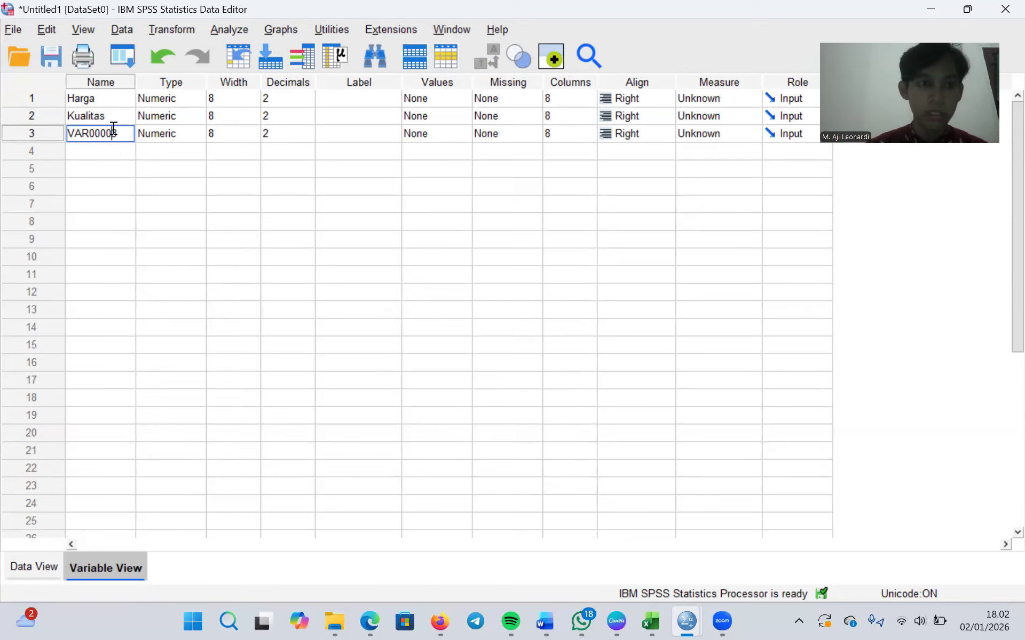
pyautogui.doubleClick(113, 132)
pyautogui.write('Layanan')
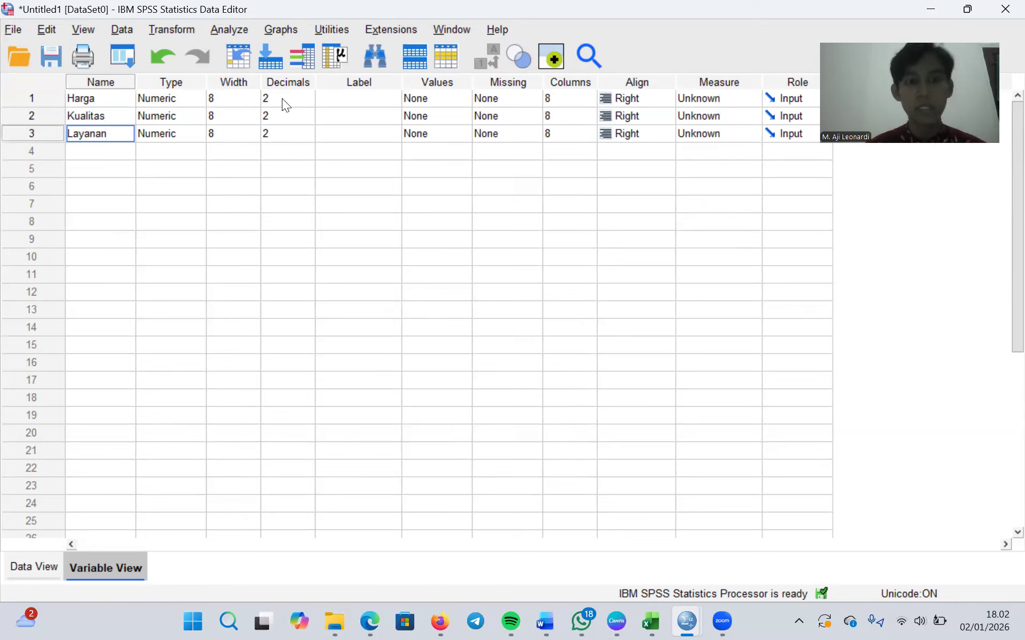
# - Set the decimals of the variables Harga, Kualitas and Layanan to 0
pyautogui.click(282, 98)
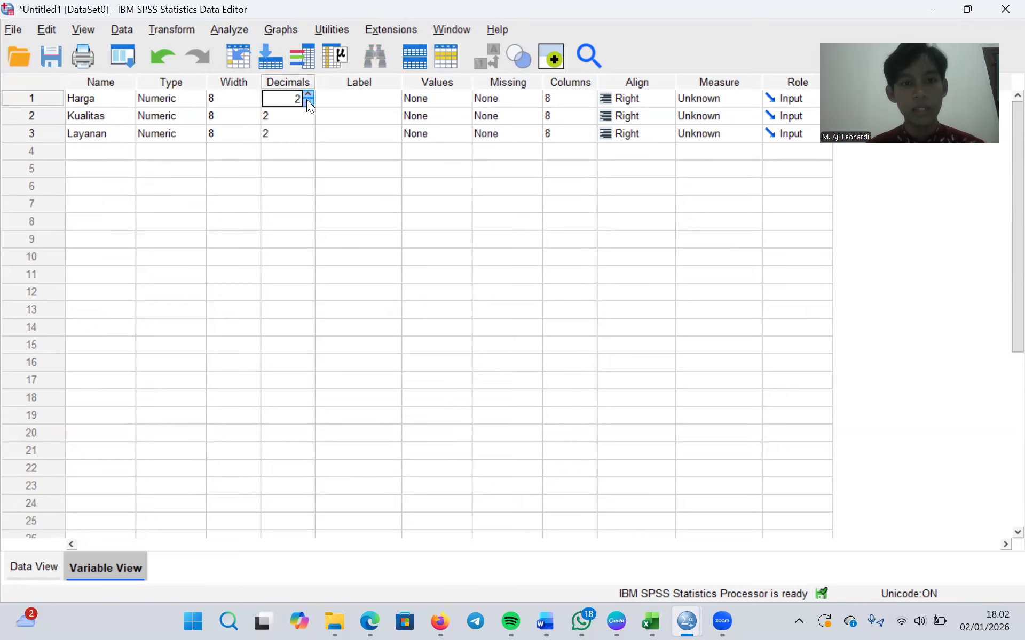
pyautogui.click(304, 116)
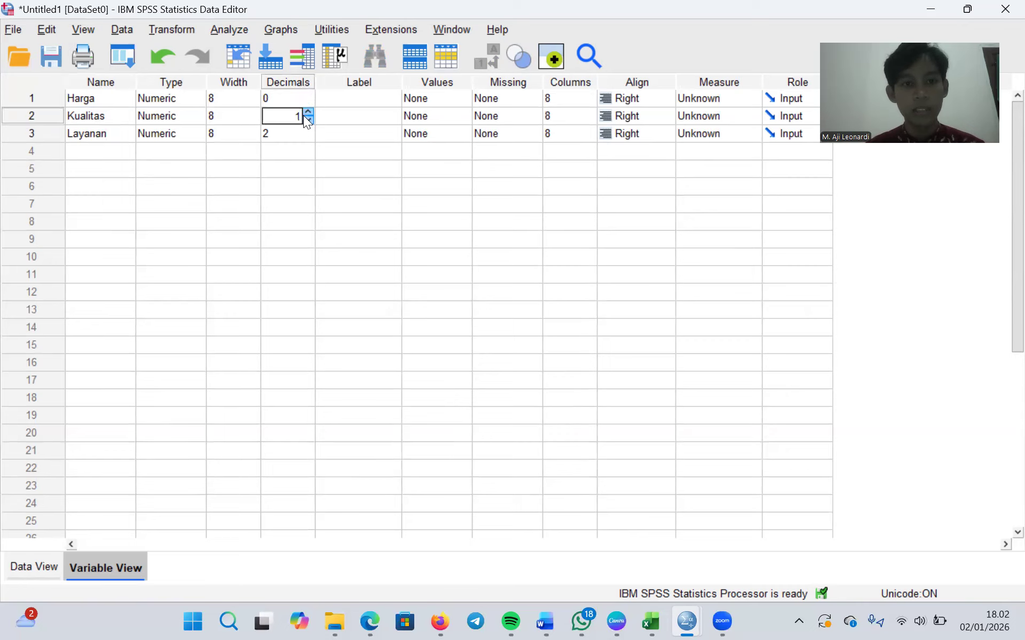
pyautogui.click(307, 117)
pyautogui.click(307, 132)
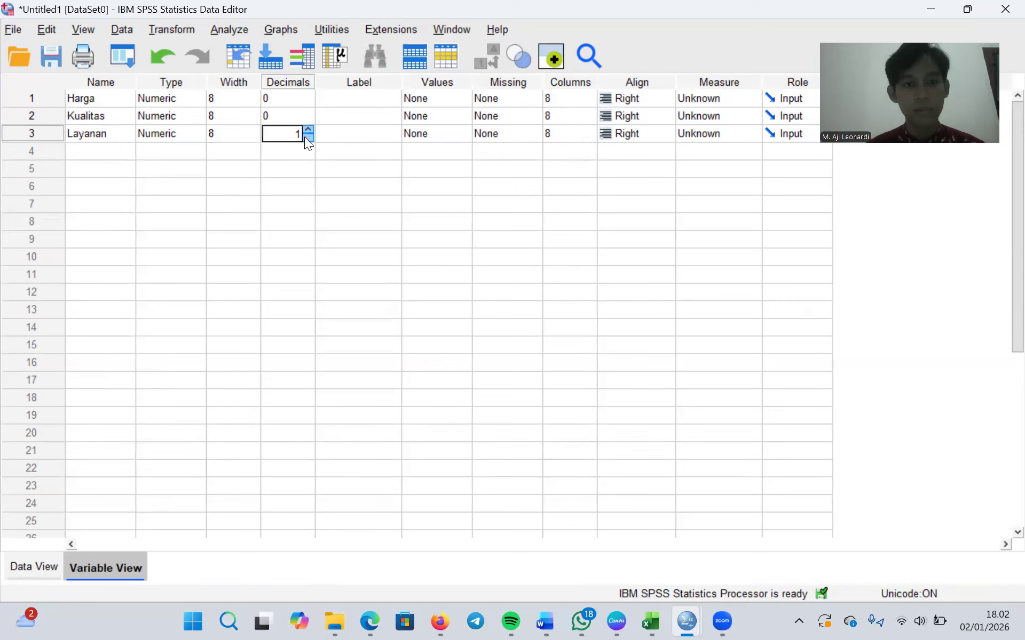
pyautogui.click(344, 133)
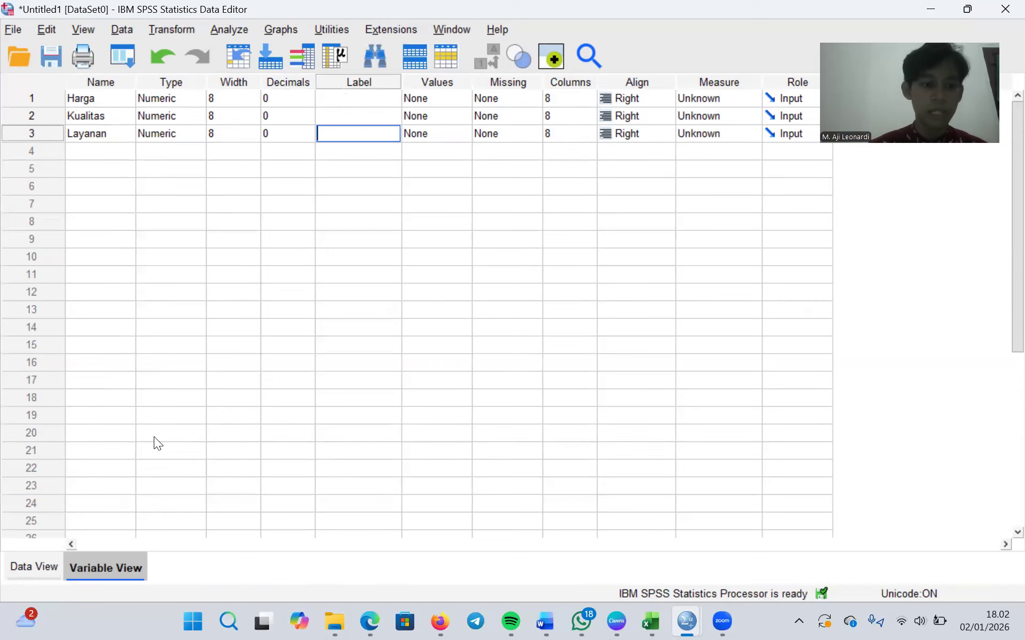
# - Return to the data values and run a Descriptives analysis on the variables Harga, Kualitas and Layanan
pyautogui.click(53, 564)
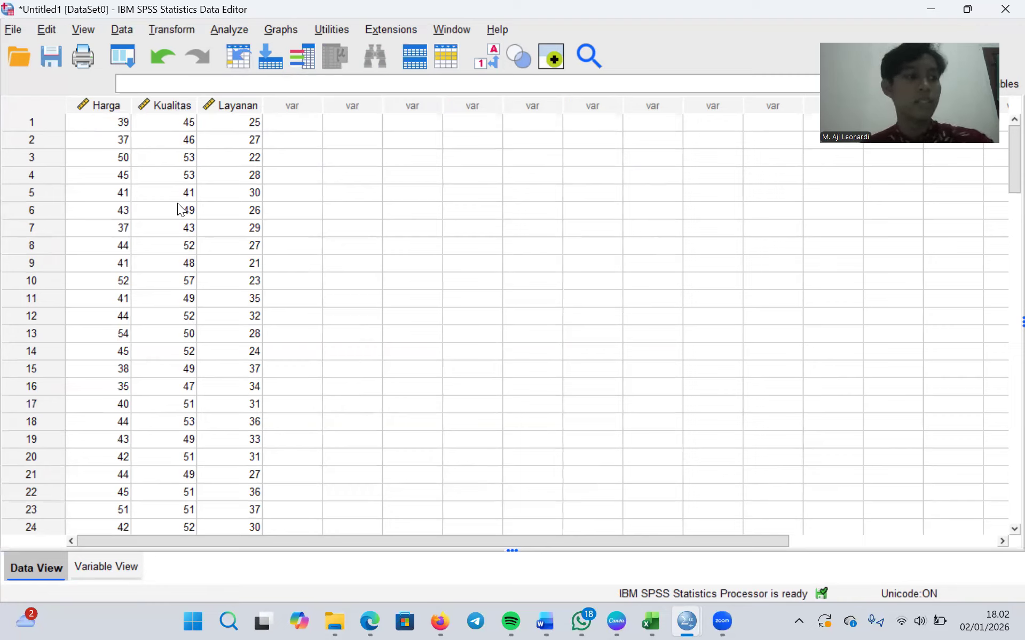
pyautogui.click(234, 29)
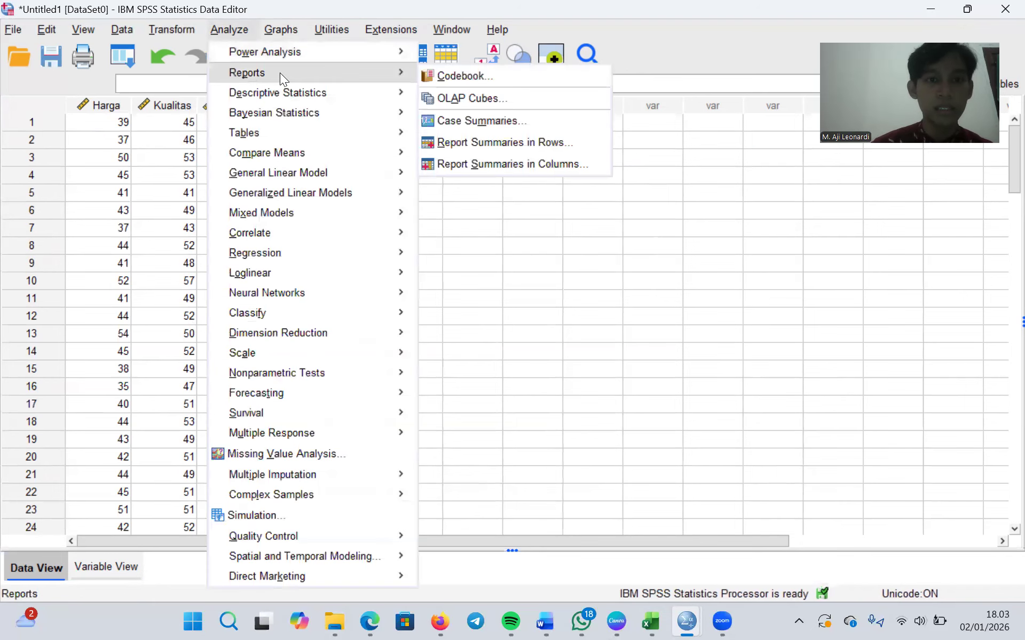
pyautogui.moveTo(305, 92)
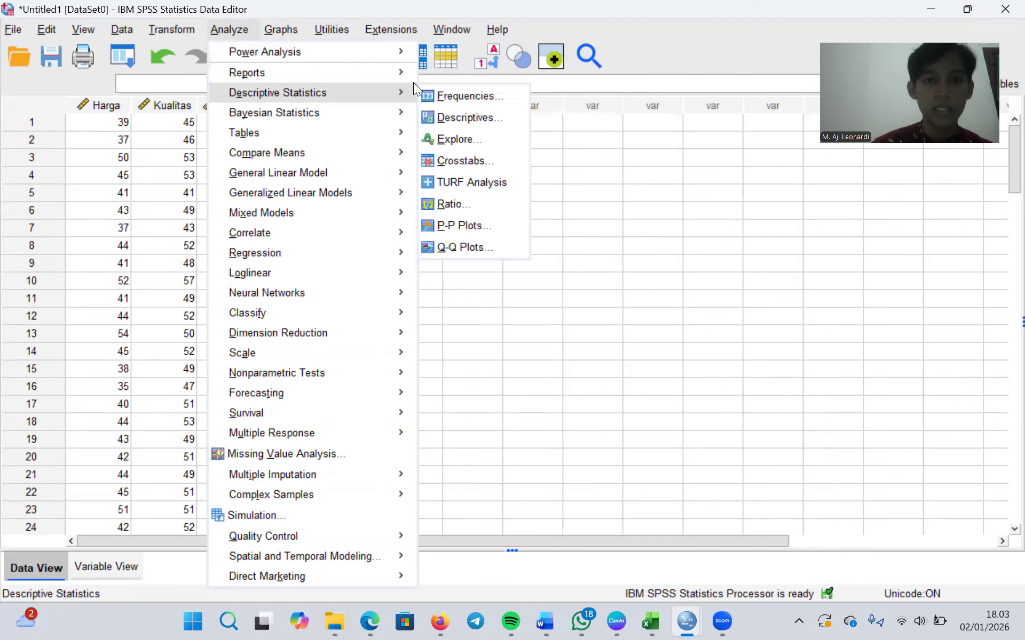
pyautogui.click(448, 119)
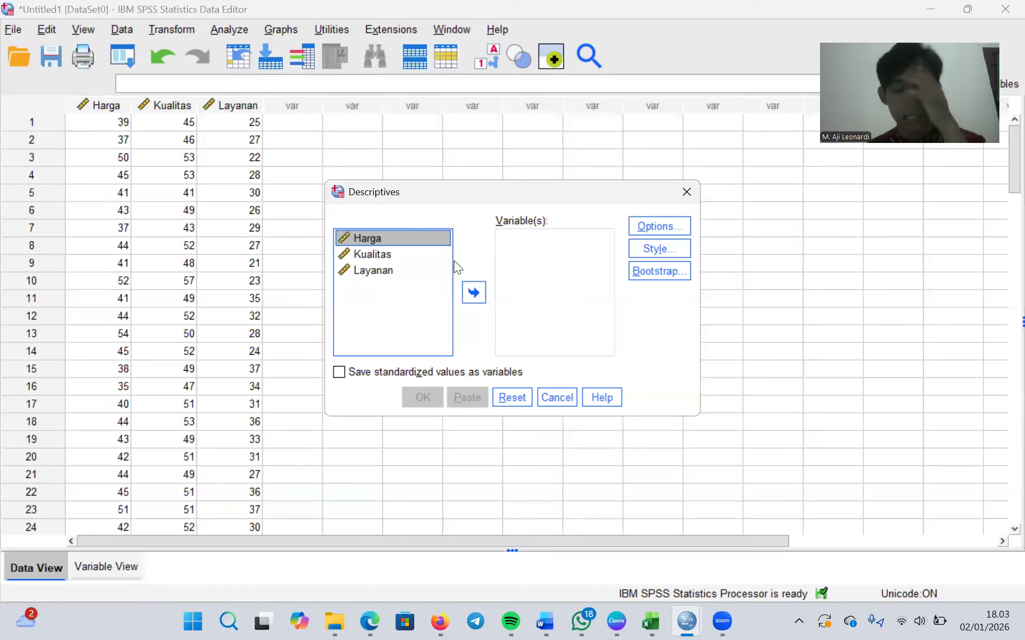
pyautogui.click(477, 289)
pyautogui.click(420, 236)
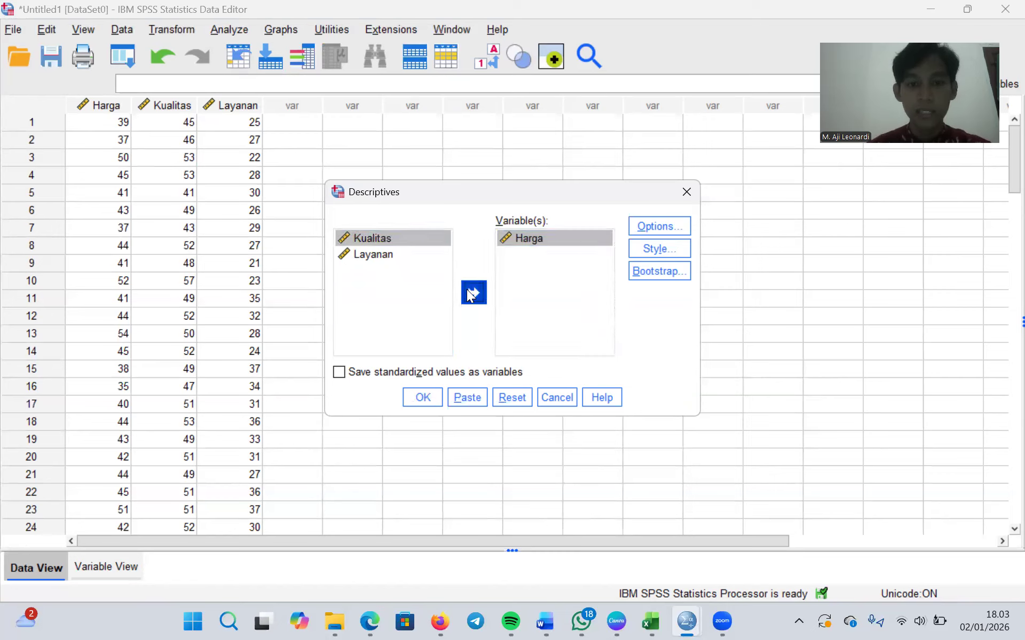
pyautogui.doubleClick(385, 242)
pyautogui.click(385, 241)
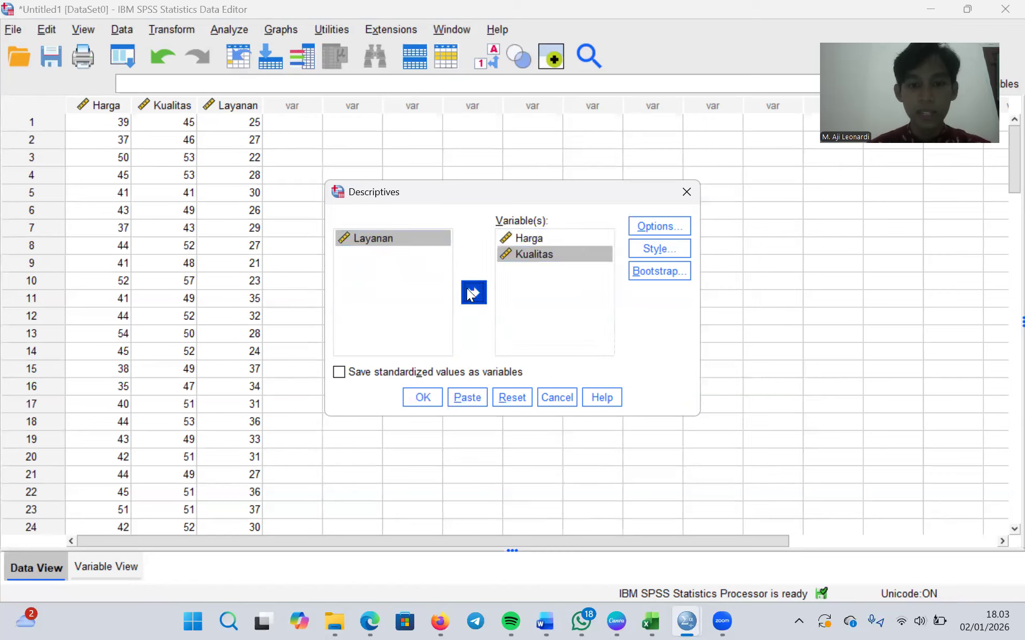
pyautogui.click(466, 288)
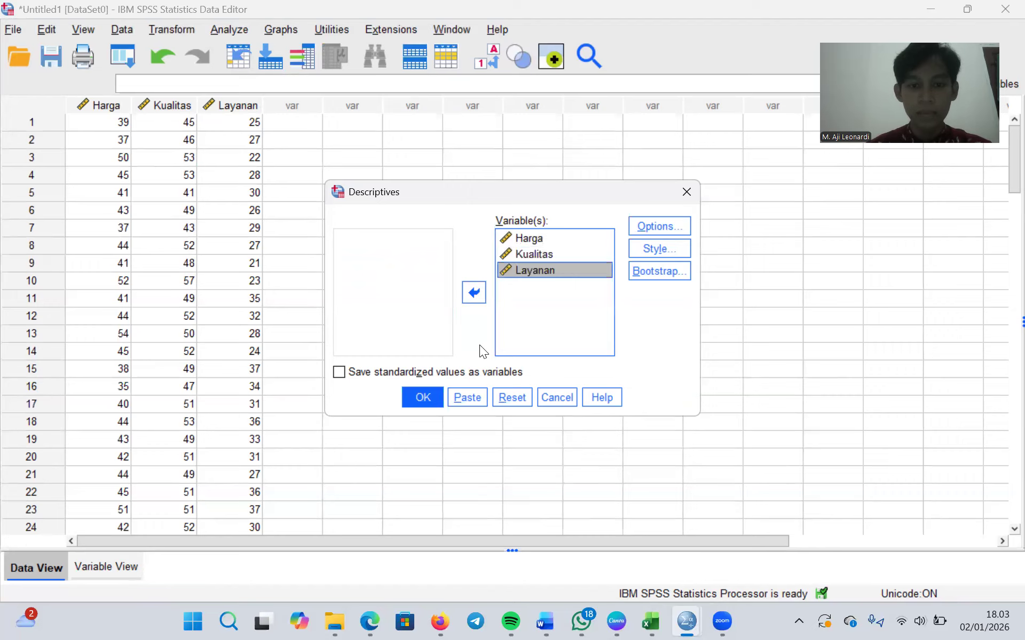
pyautogui.click(424, 396)
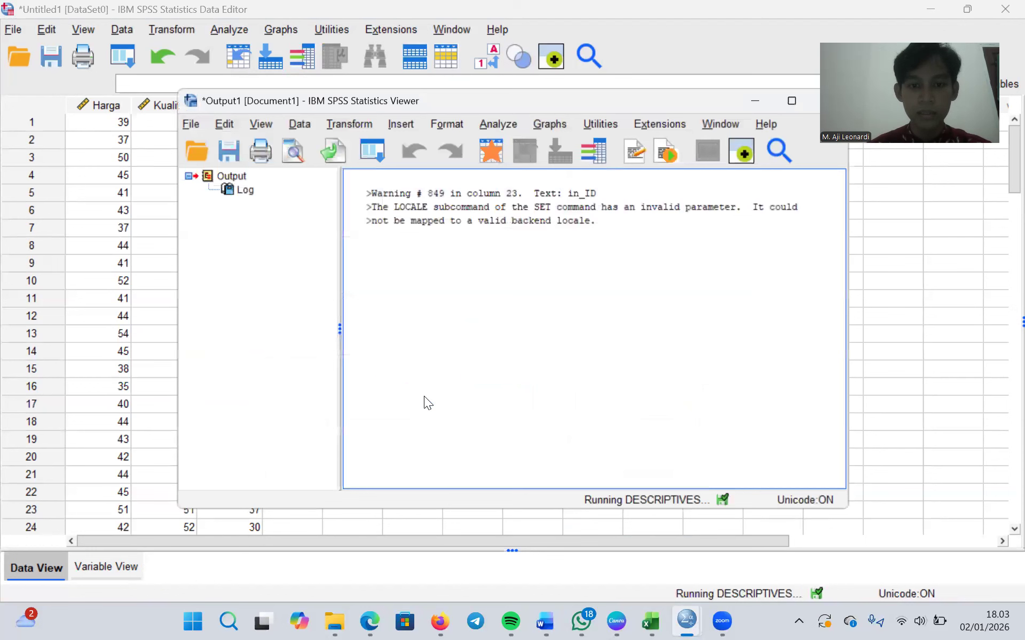
# - Examine the Descriptive Statistics table for the three variables, and close the output document without saving it
pyautogui.click(656, 312)
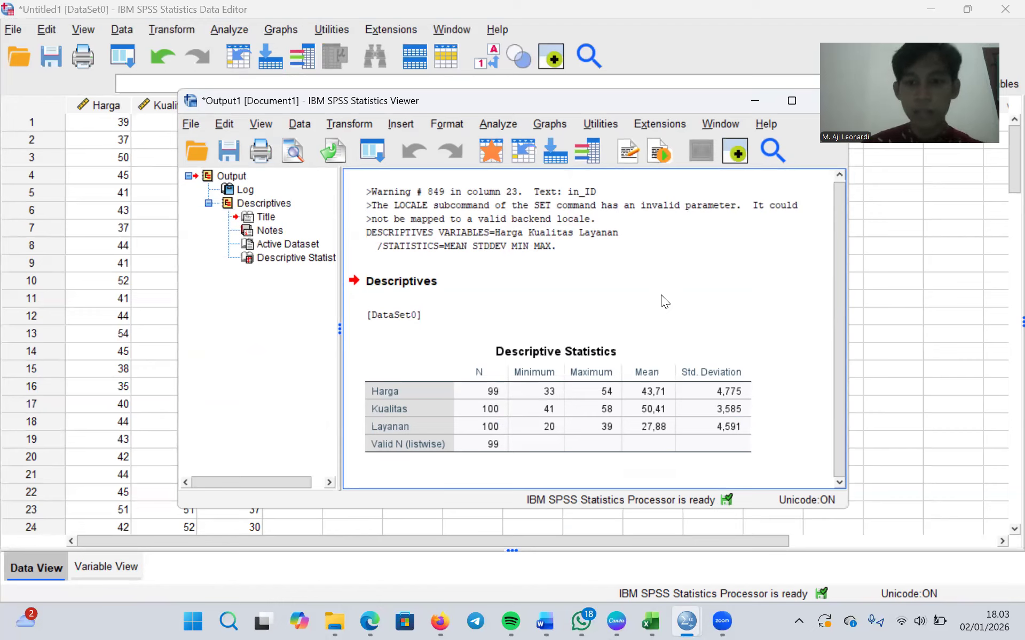
pyautogui.click(474, 347)
pyautogui.click(529, 312)
pyautogui.click(445, 381)
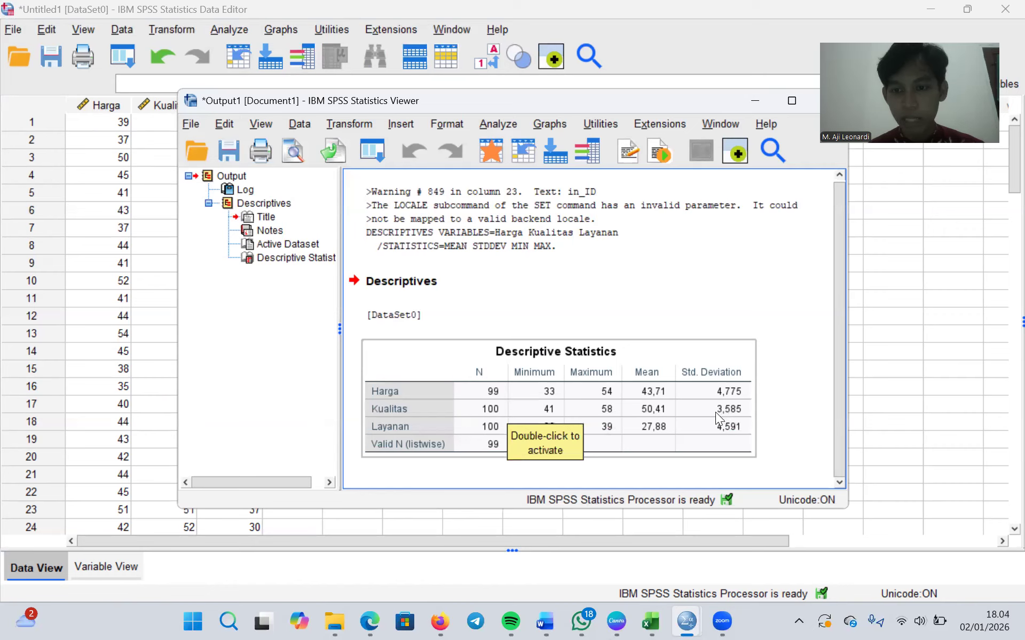
pyautogui.click(531, 414)
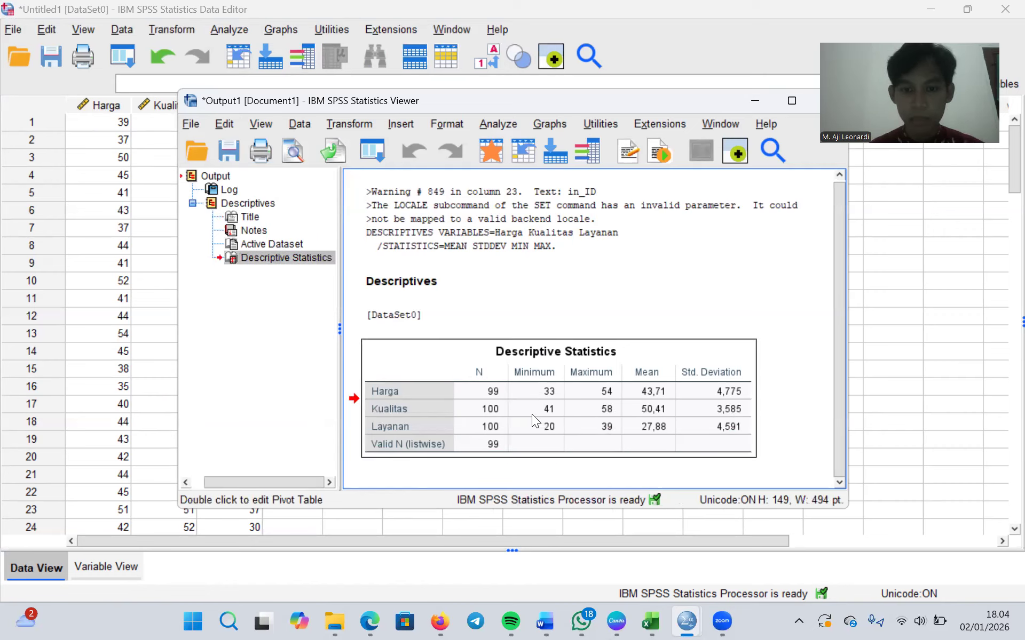
pyautogui.click(627, 434)
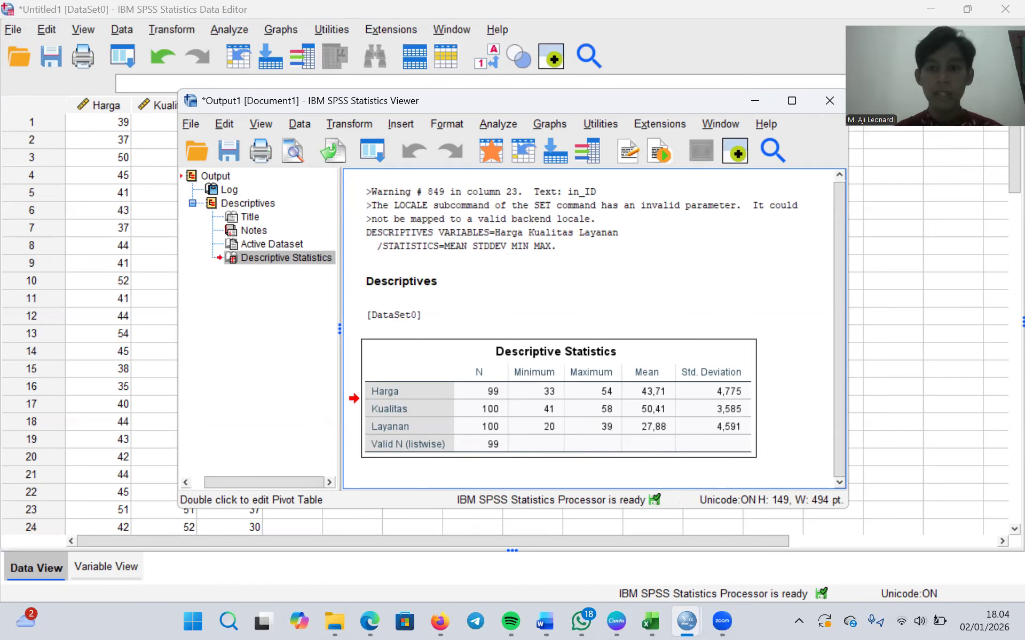
pyautogui.click(826, 105)
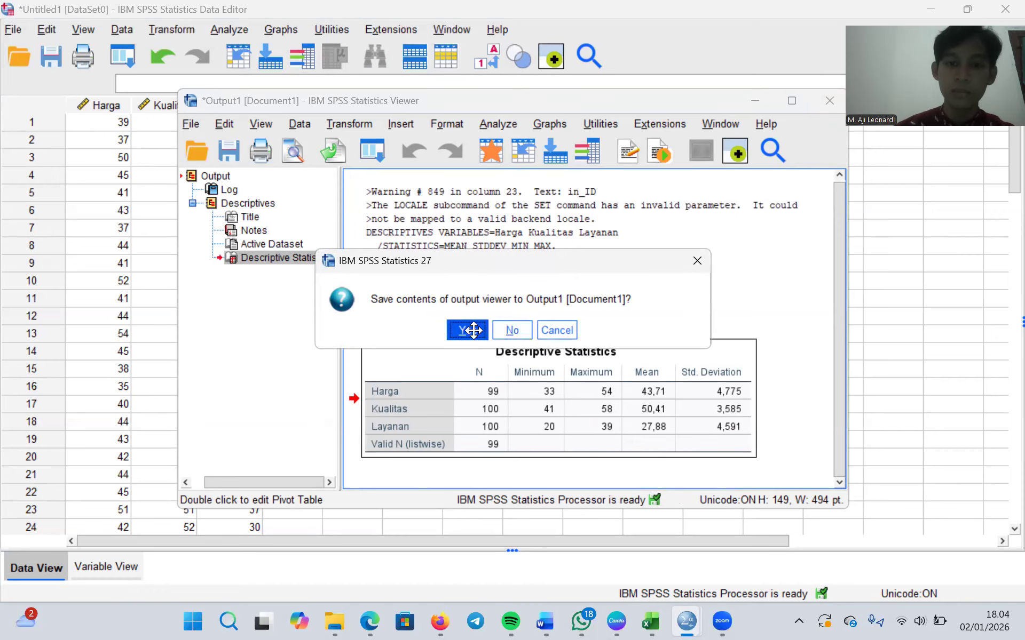
pyautogui.click(513, 331)
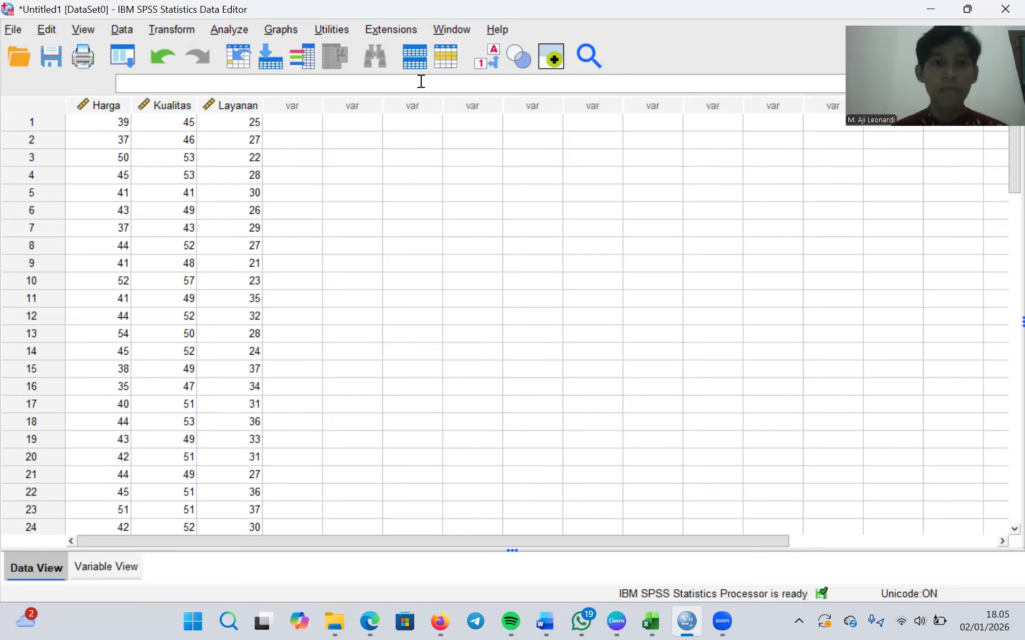
# - Undo all variable definitions and pasted data until the dataset is empty, and dismiss the resulting message
pyautogui.click(161, 62)
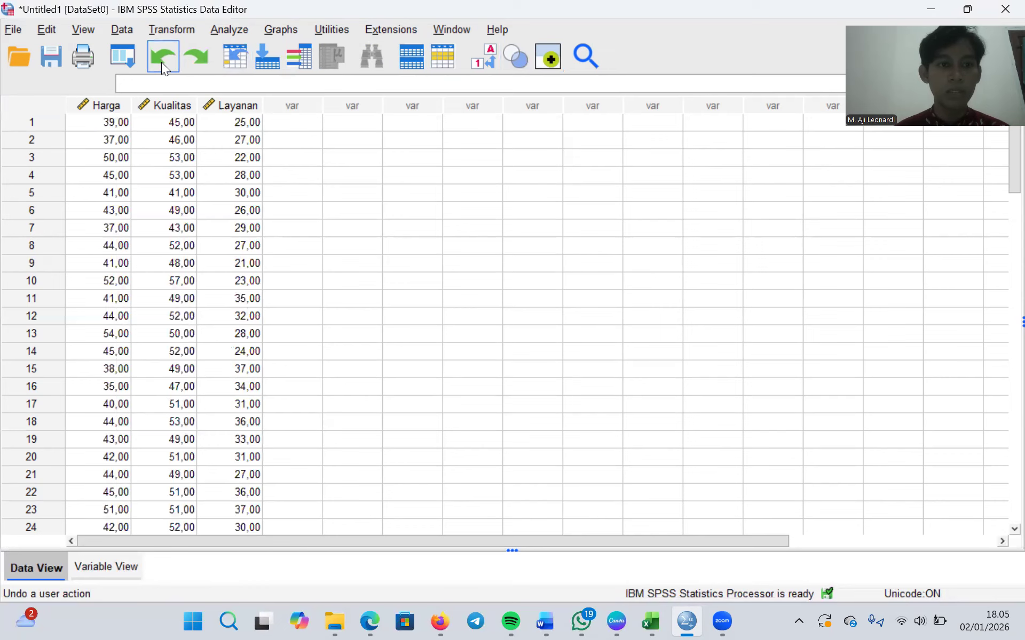
pyautogui.click(161, 62)
pyautogui.click(161, 62)
pyautogui.click(161, 62)
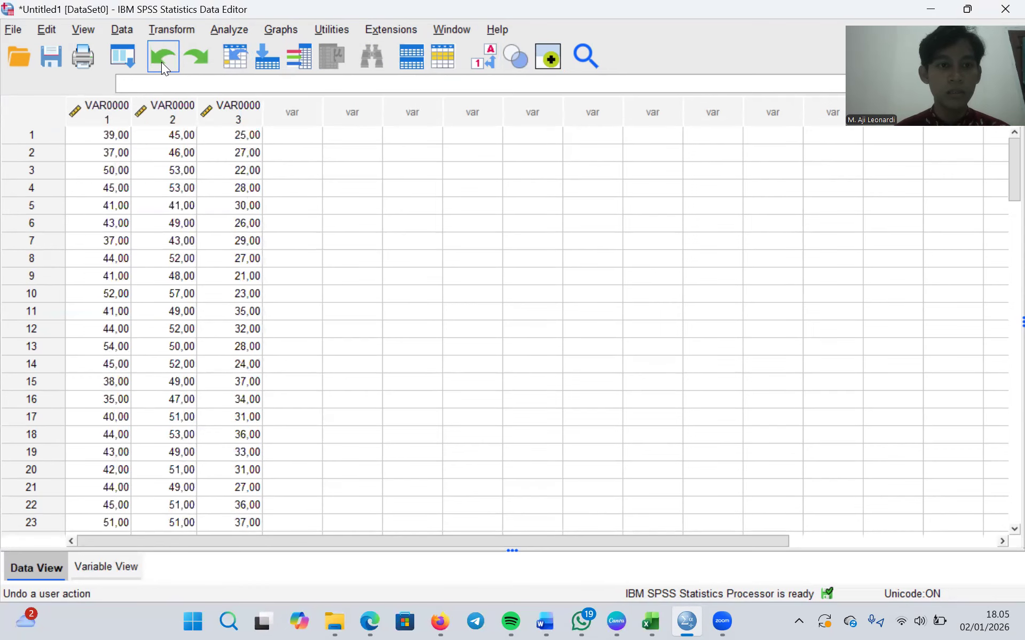
pyautogui.click(161, 62)
pyautogui.click(161, 62)
pyautogui.click(161, 62)
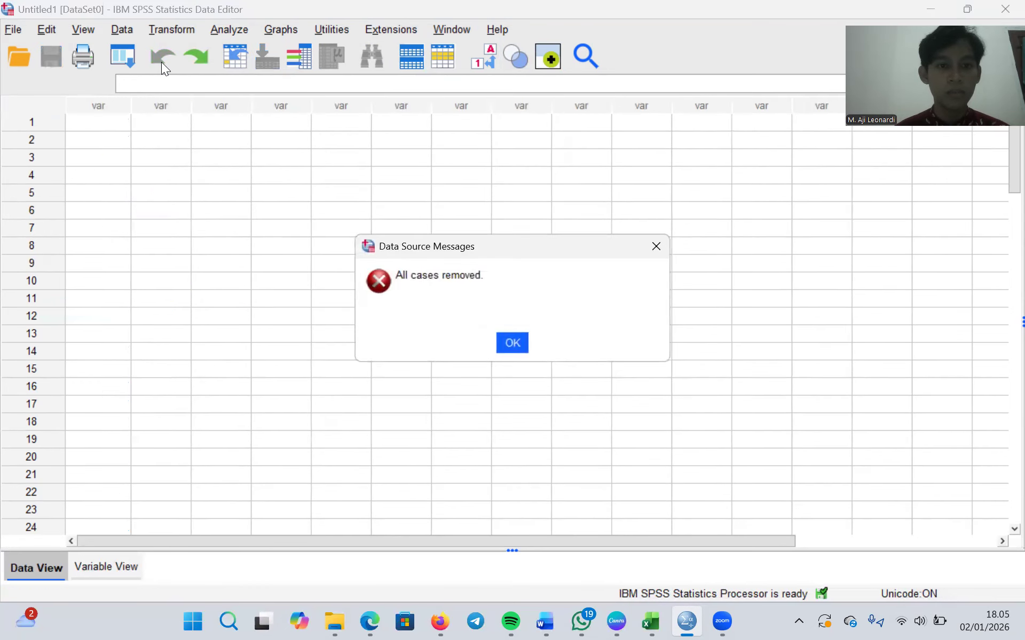
pyautogui.click(521, 348)
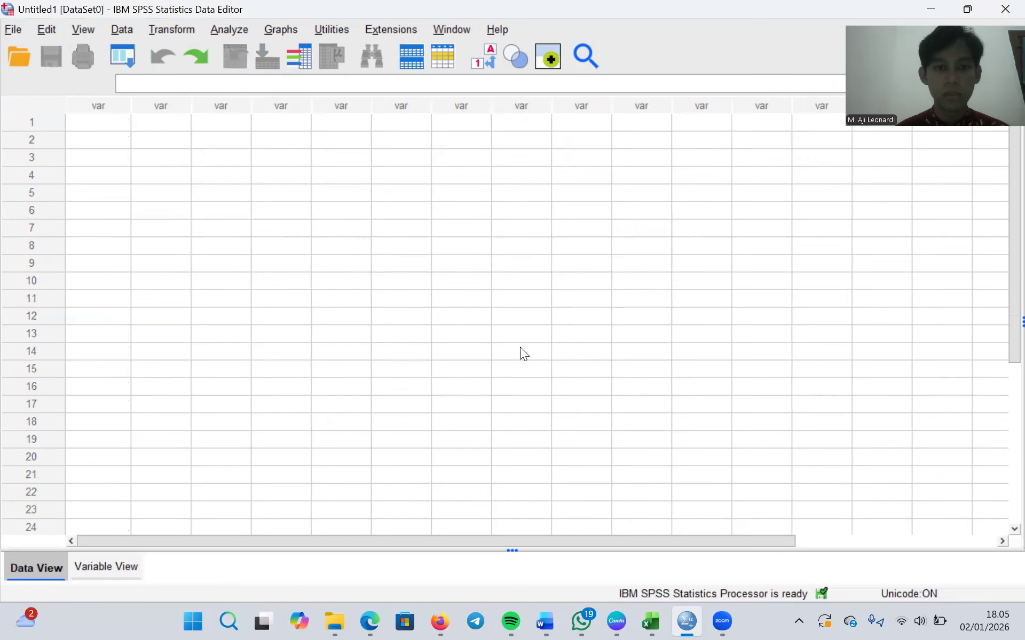
# - Switch to the Book1 workbook in Excel and copy the first block of item scores with its totals, cells B3 to M101
pyautogui.hotkey('alt', 'Tab')
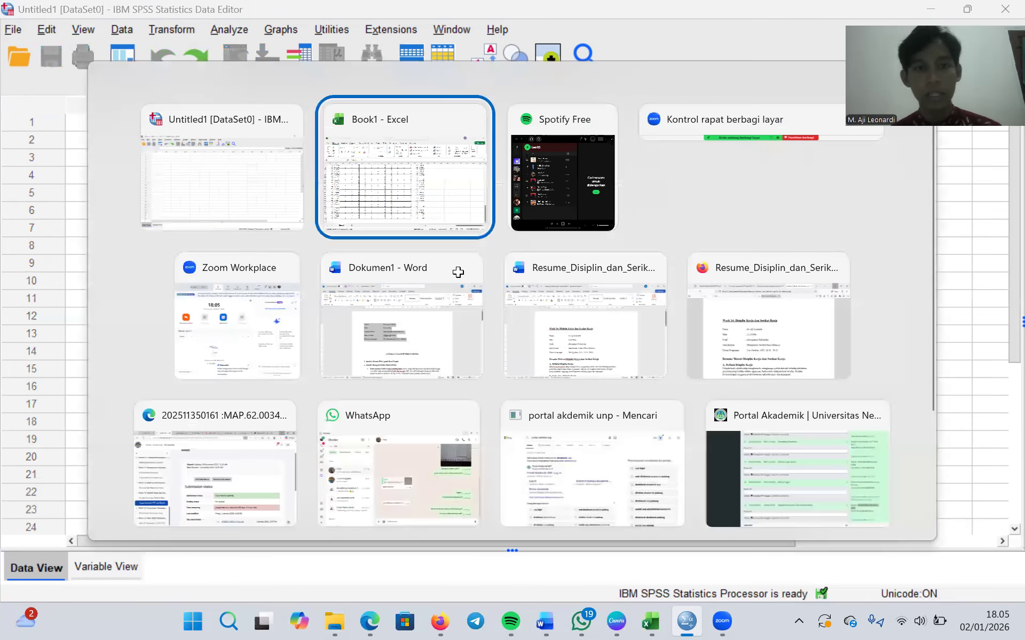
pyautogui.click(529, 252)
pyautogui.keyDown('ctrl'); pyautogui.scroll(-2, 528, 252); pyautogui.keyUp('ctrl')
pyautogui.scroll(10, 528, 252)
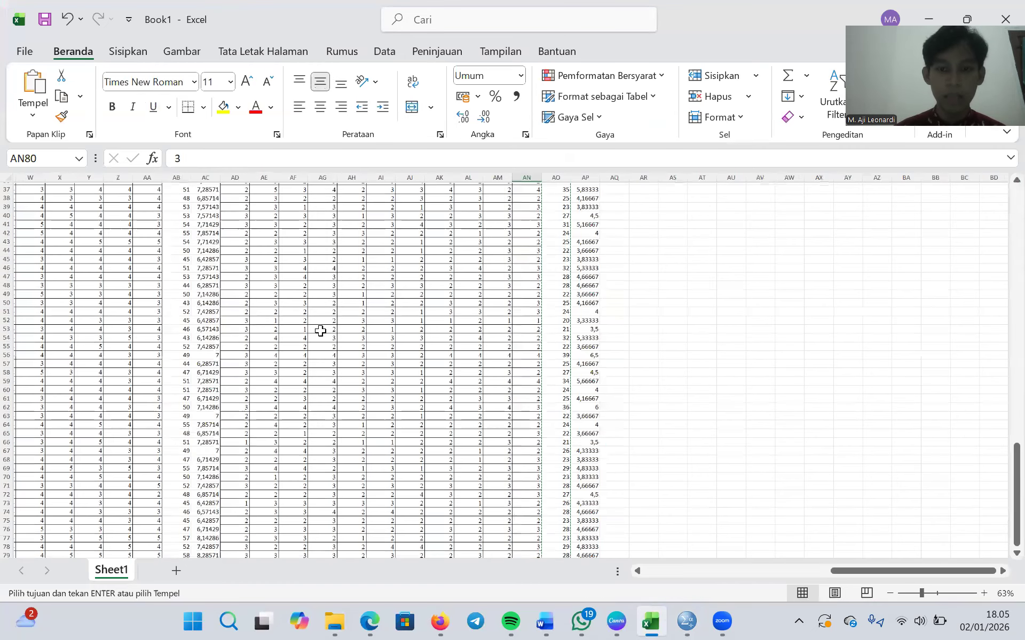
pyautogui.keyDown('ctrl'); pyautogui.scroll(-1, 342, 337); pyautogui.keyUp('ctrl')
pyautogui.hscroll(-5, 342, 336)
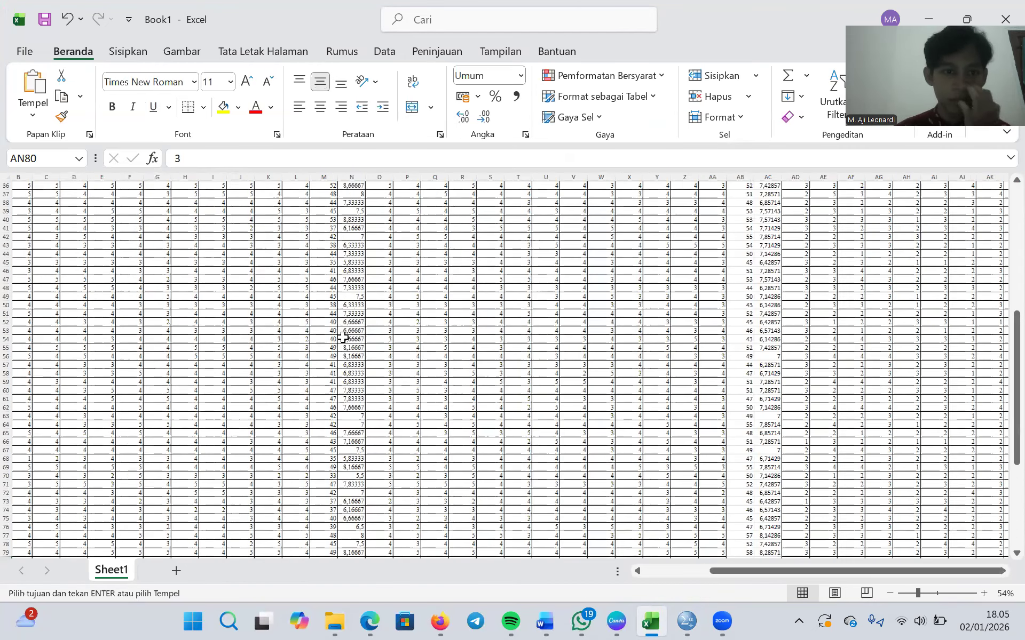
pyautogui.scroll(3, 342, 336)
pyautogui.hscroll(-1, 342, 337)
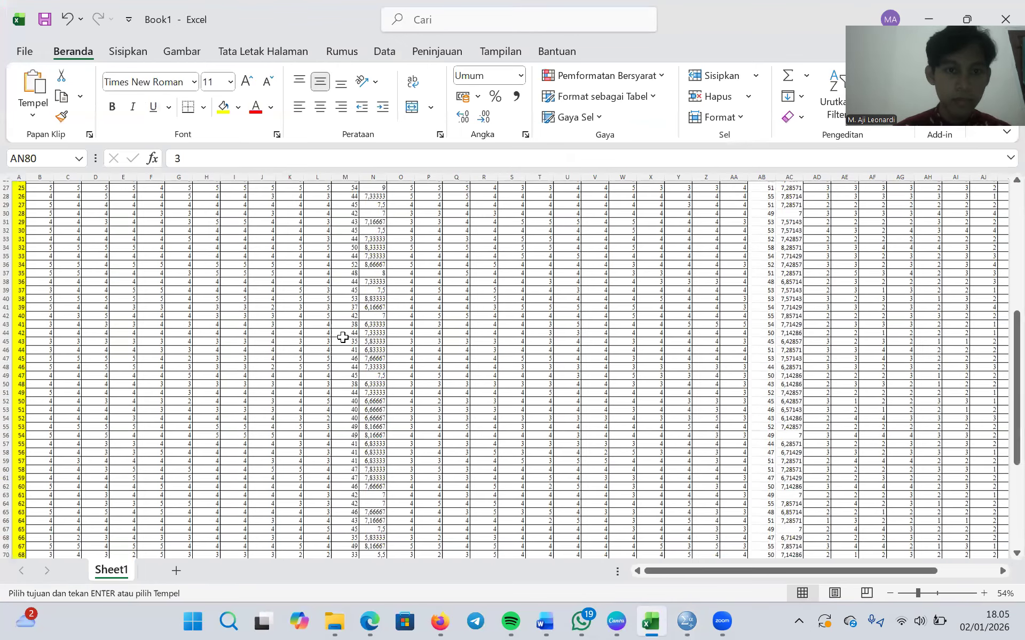
pyautogui.scroll(9, 133, 228)
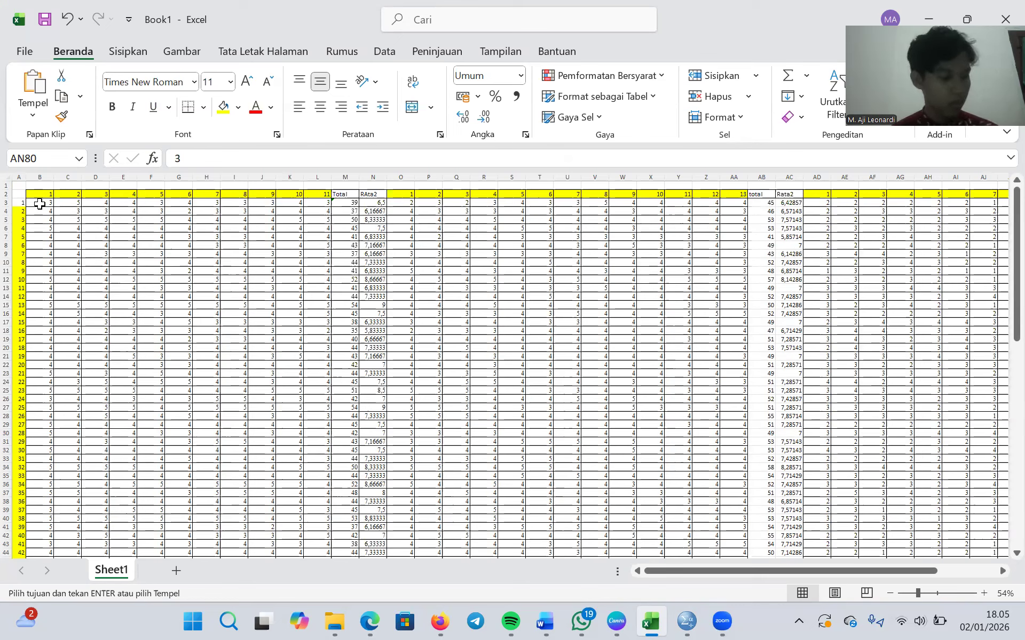
pyautogui.moveTo(39, 204); pyautogui.dragTo(251, 309)
pyautogui.click(188, 263)
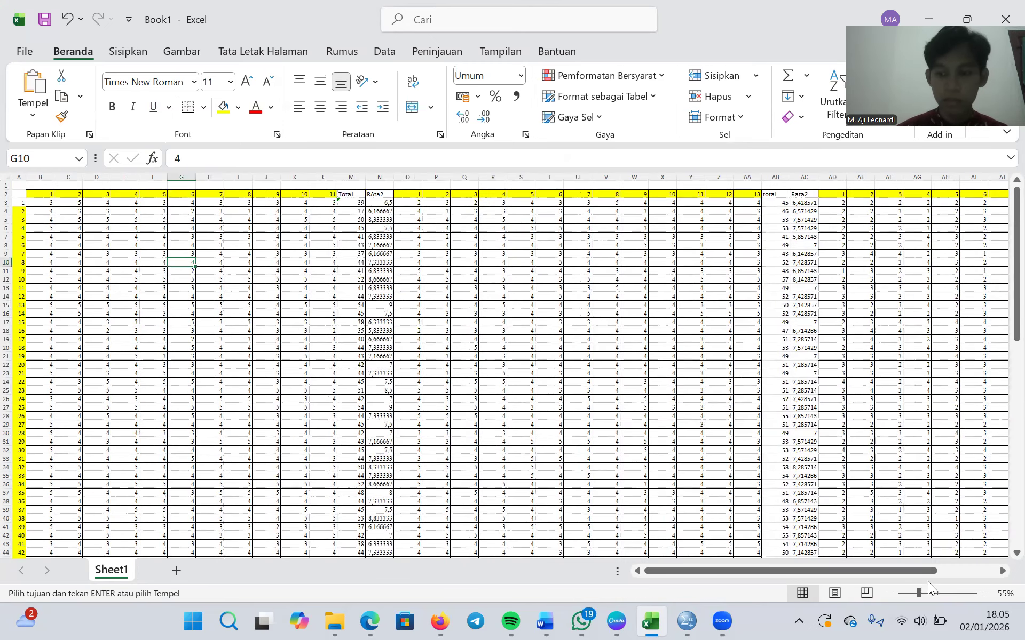
pyautogui.click(932, 593)
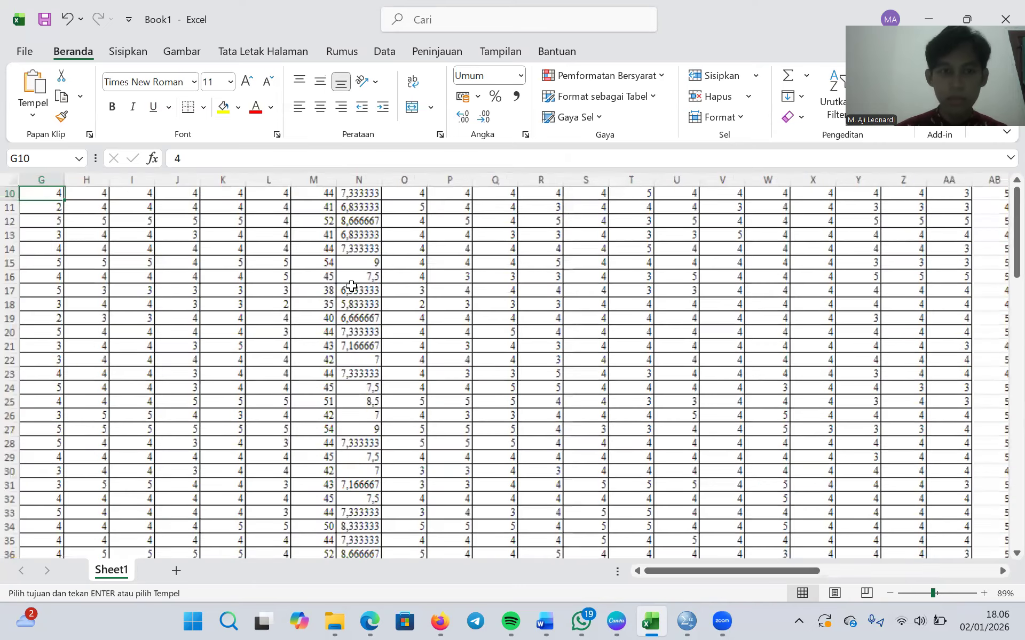
pyautogui.hscroll(-3, 350, 286)
pyautogui.scroll(2, 177, 237)
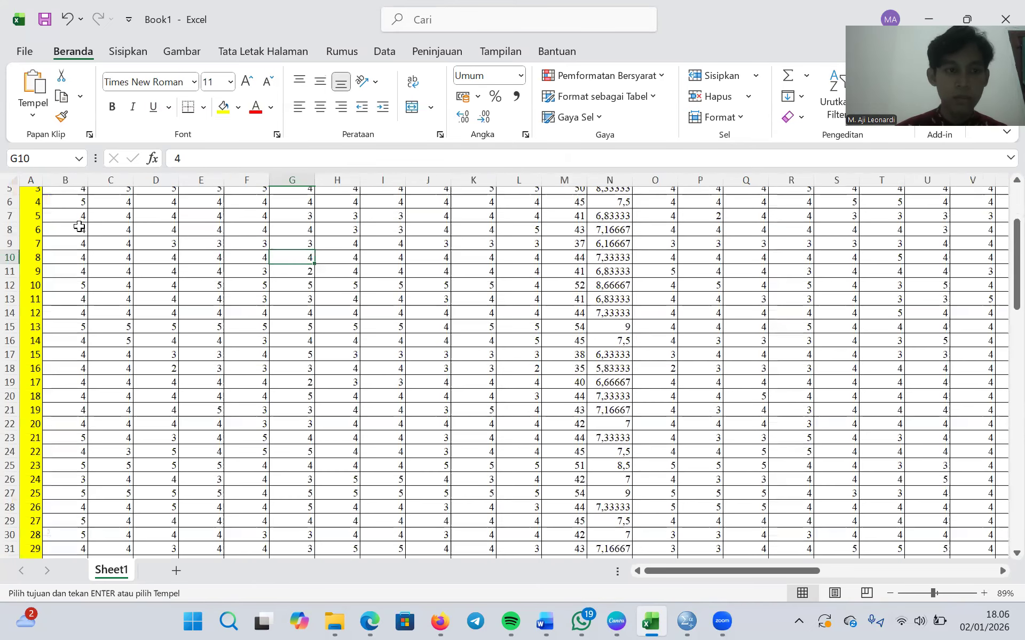
pyautogui.scroll(2, 75, 224)
pyautogui.moveTo(68, 219); pyautogui.dragTo(556, 513)
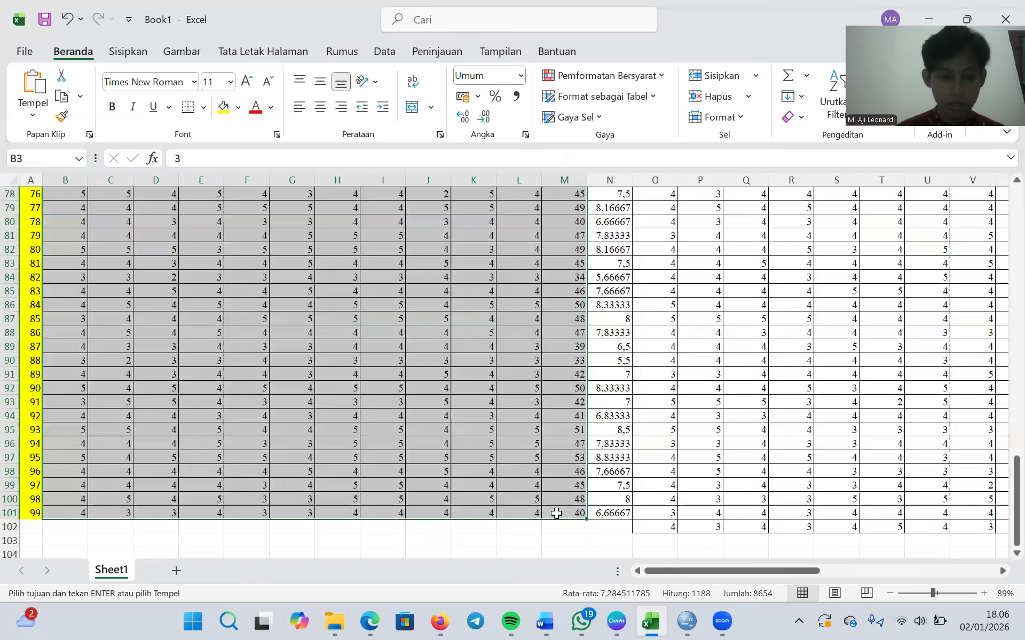
# - Switch back to the SPSS Data Editor and paste the copied scores starting at the first case of the first column
pyautogui.hotkey('alt', 'Tab')
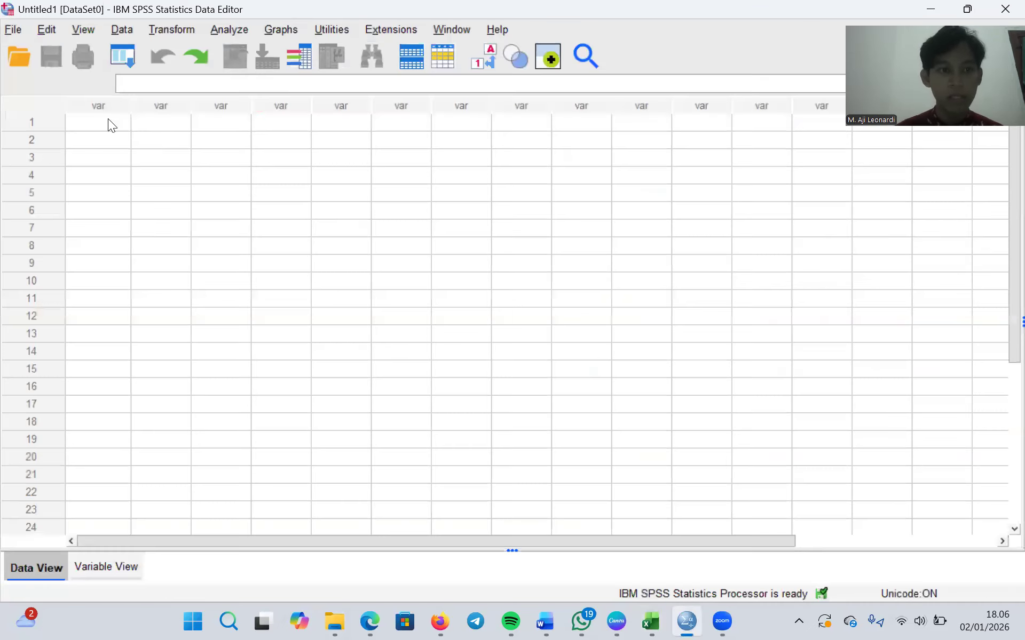
pyautogui.click(108, 118)
pyautogui.rightClick(108, 118)
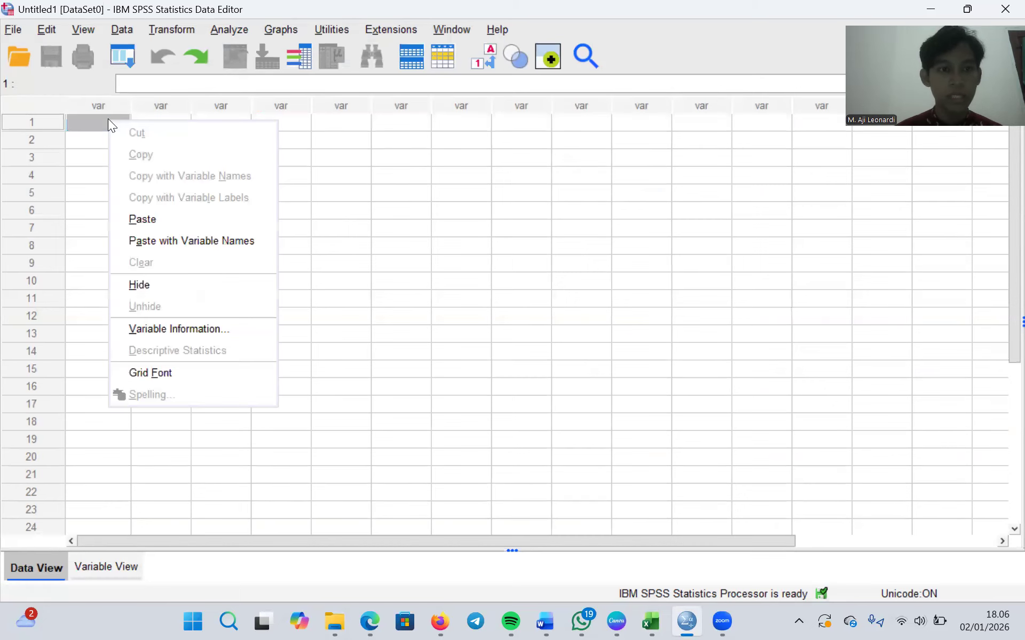
pyautogui.click(164, 221)
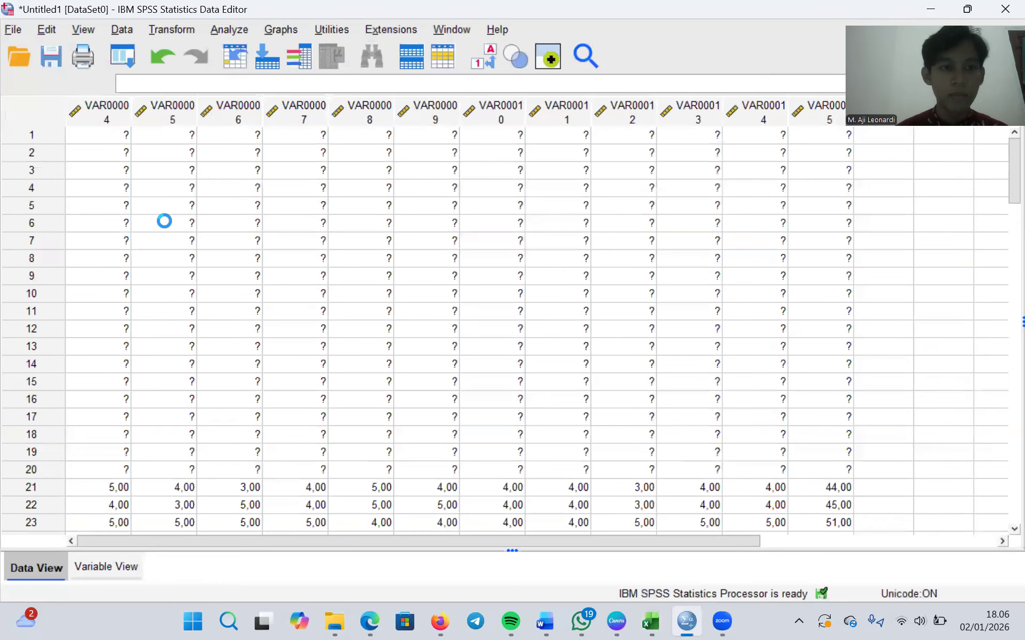
# - Examine the pasted scores from the first to the last case and check the item columns and the total column
pyautogui.scroll(-1, 211, 235)
pyautogui.scroll(-2, 212, 234)
pyautogui.scroll(3, 211, 235)
pyautogui.scroll(-15, 211, 234)
pyautogui.scroll(-15, 212, 235)
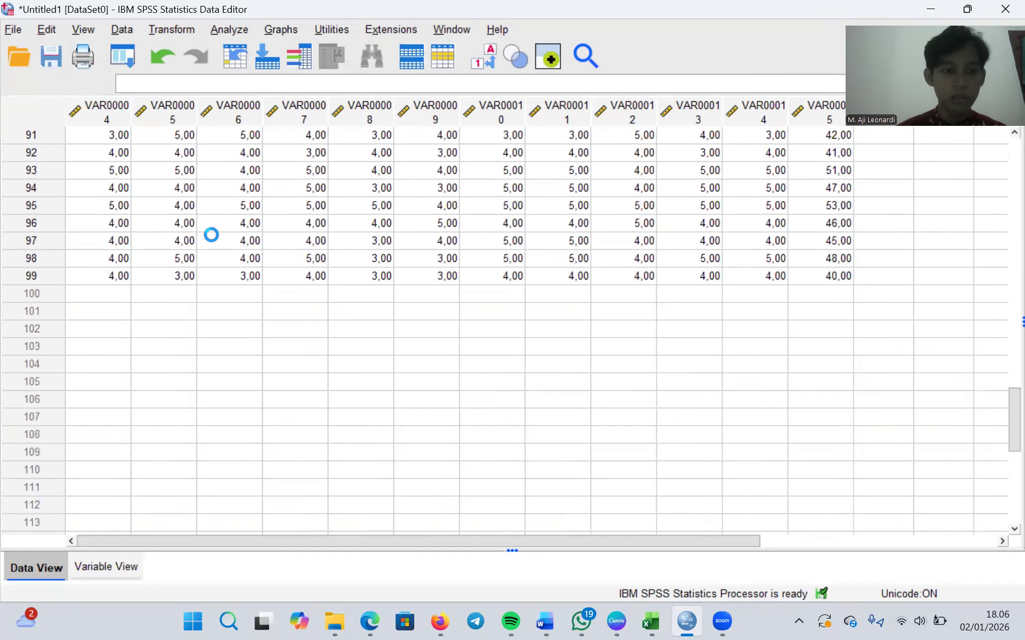
pyautogui.scroll(20, 211, 235)
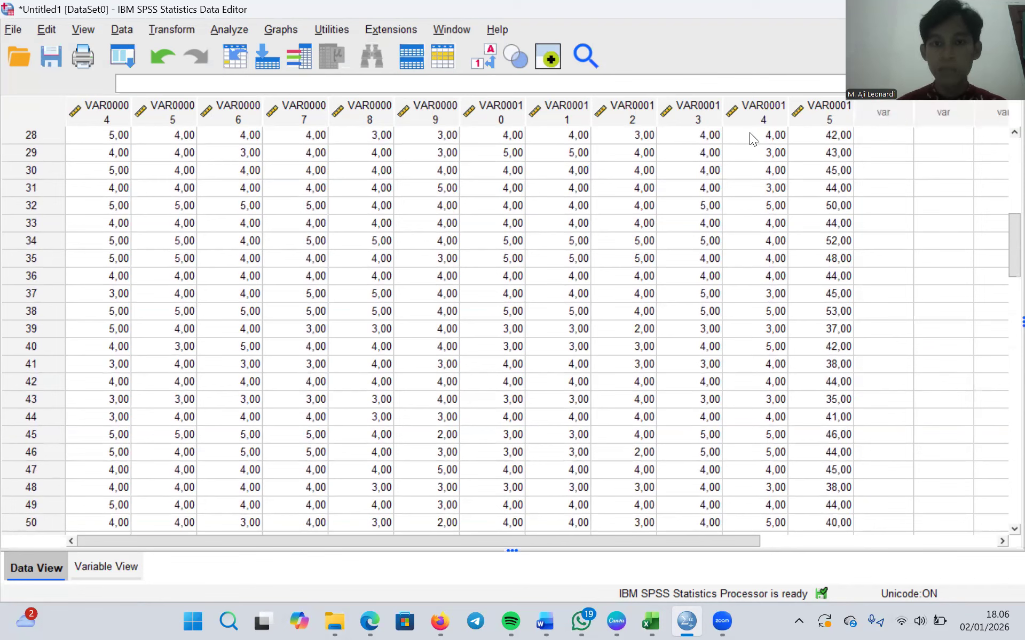
pyautogui.scroll(3, 585, 219)
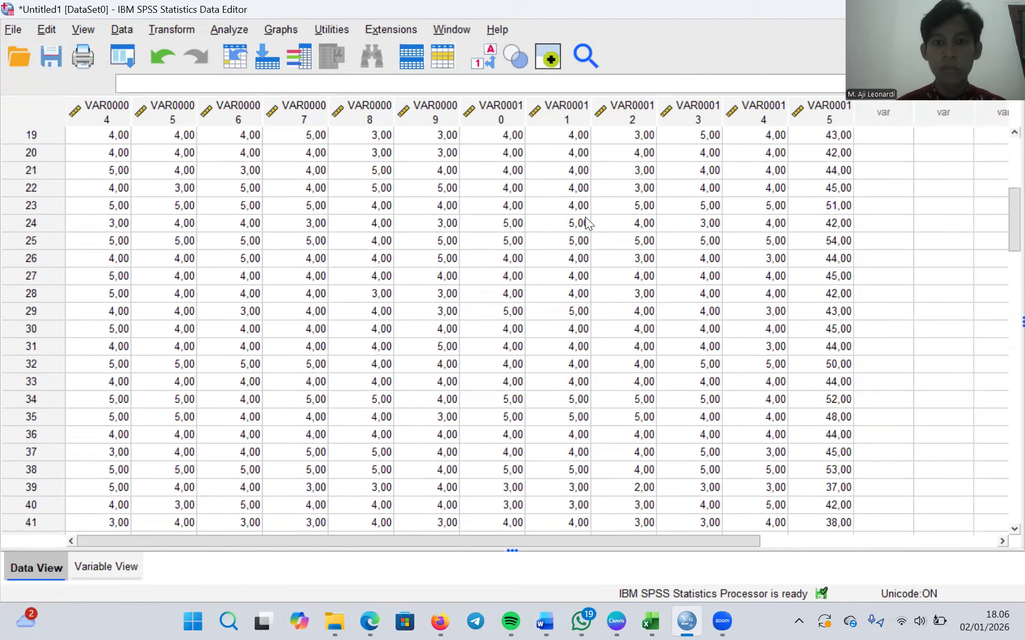
pyautogui.scroll(6, 585, 222)
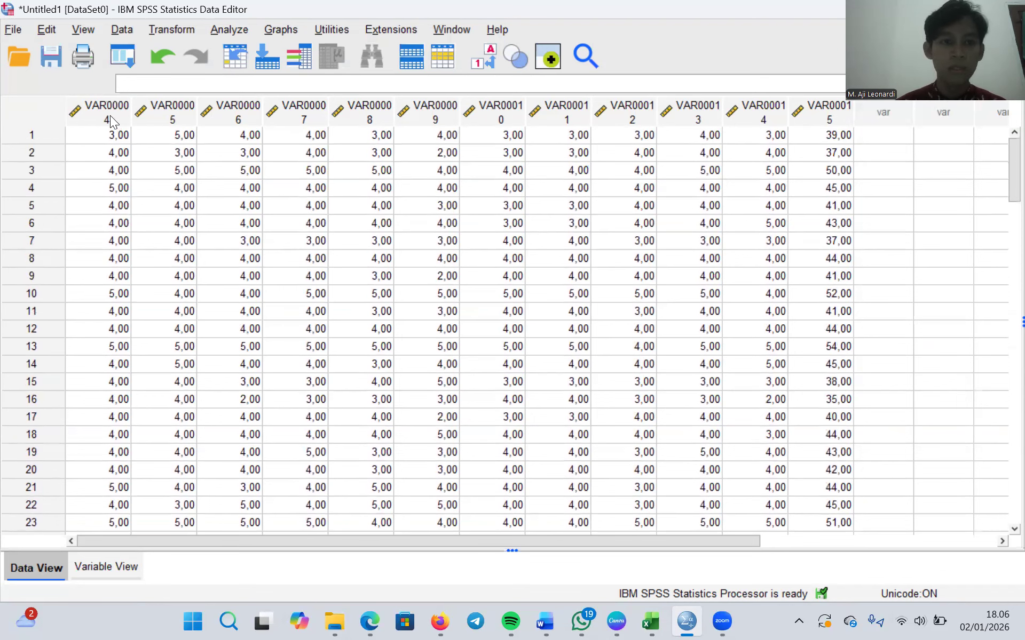
pyautogui.click(90, 115)
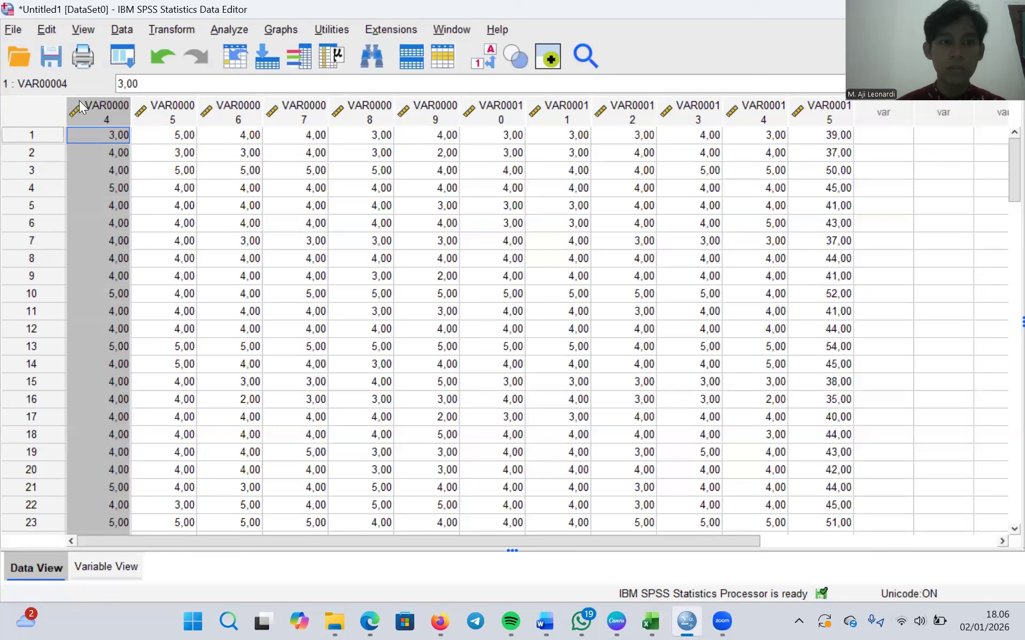
pyautogui.click(161, 154)
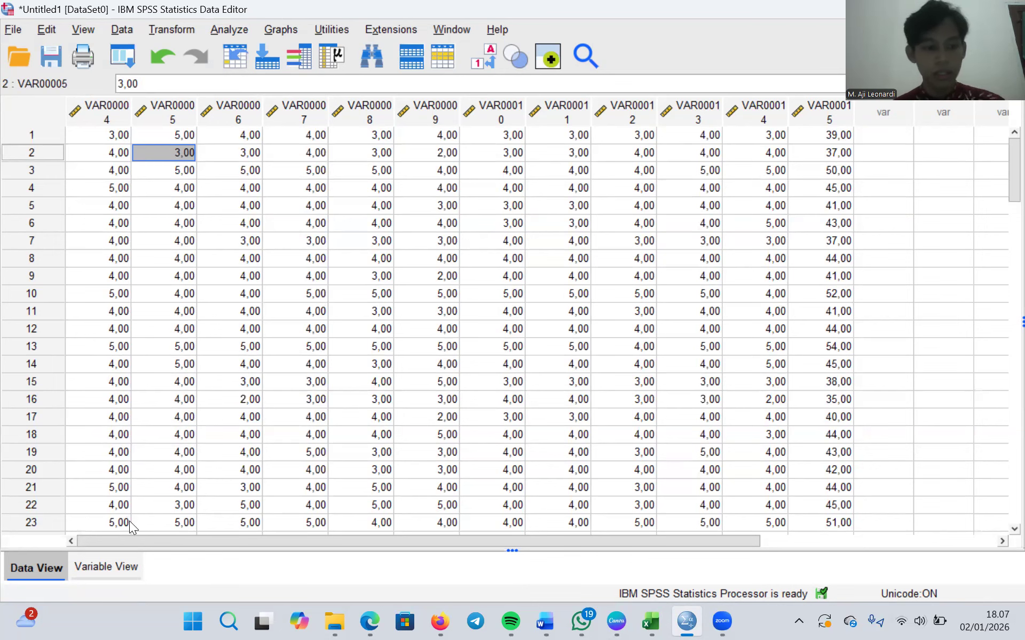
# - Display the variable definitions, try to rename the first variable as "X1 1", and dismiss the resulting message
pyautogui.click(109, 561)
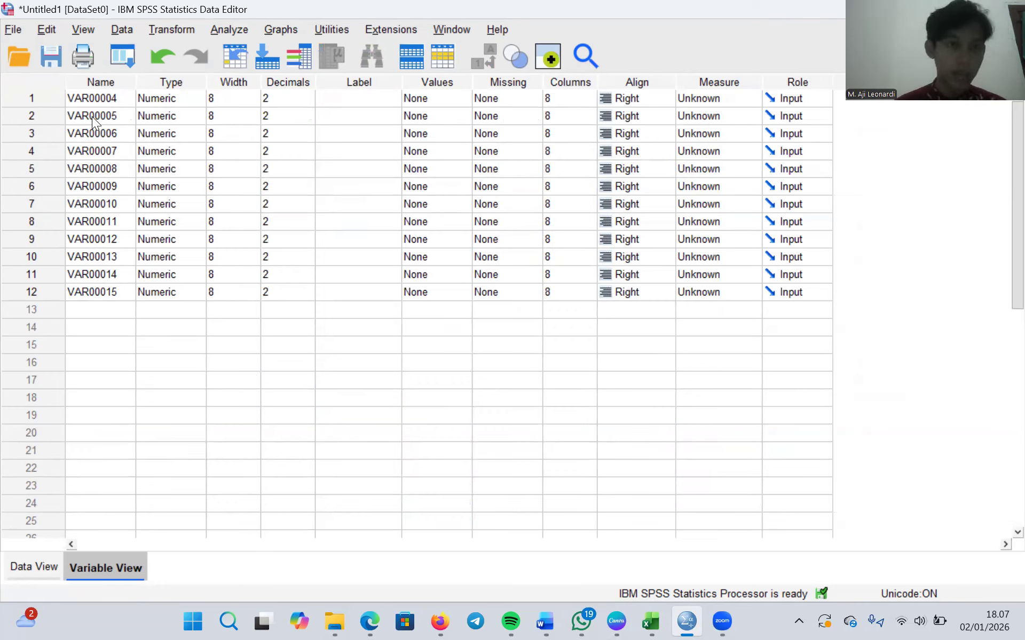
pyautogui.click(90, 102)
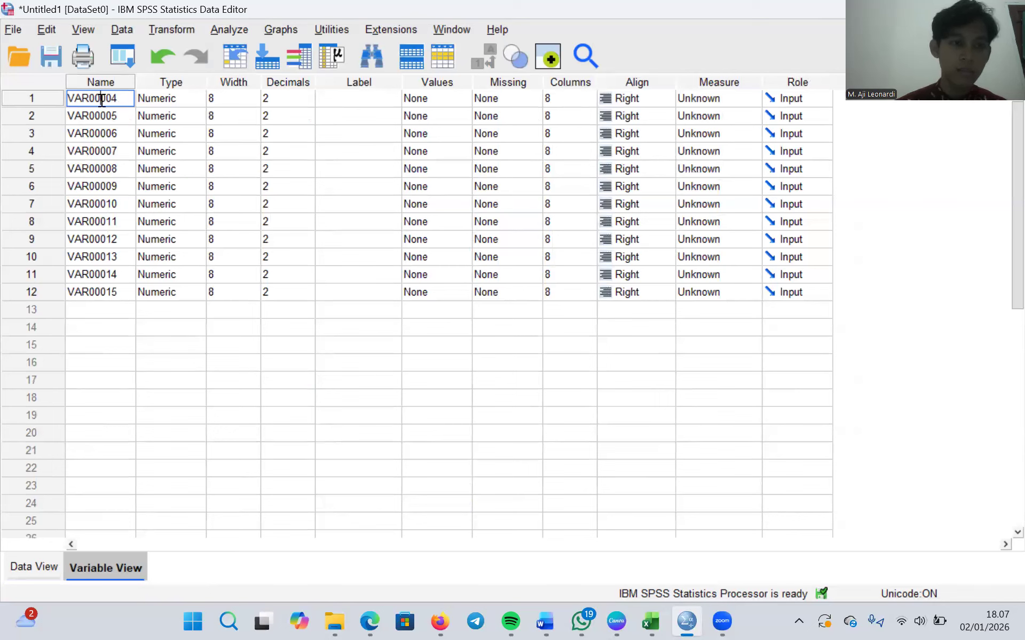
pyautogui.doubleClick(101, 101)
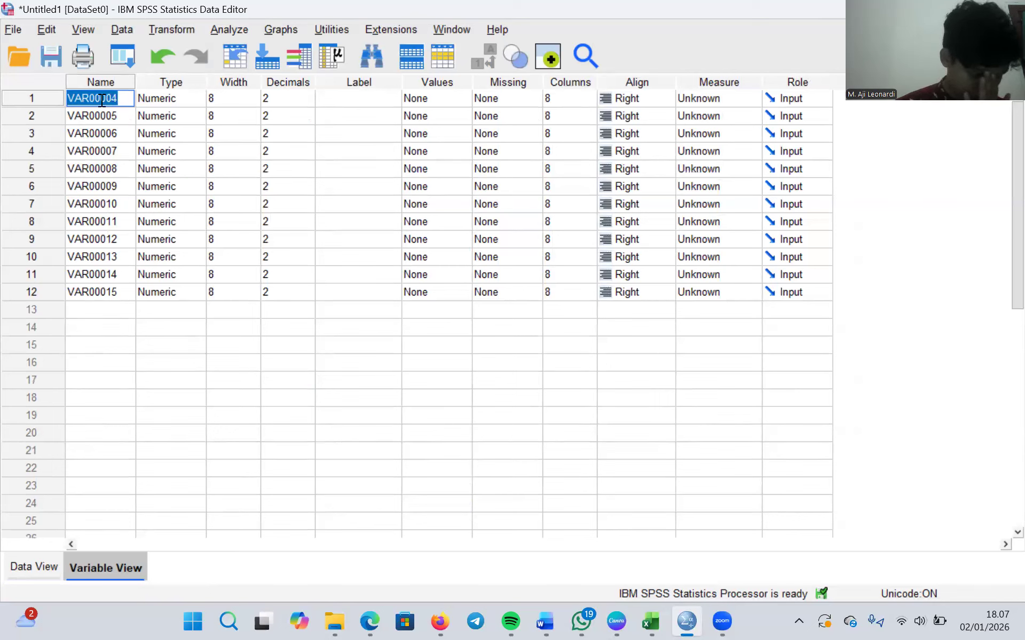
pyautogui.press('capslock')
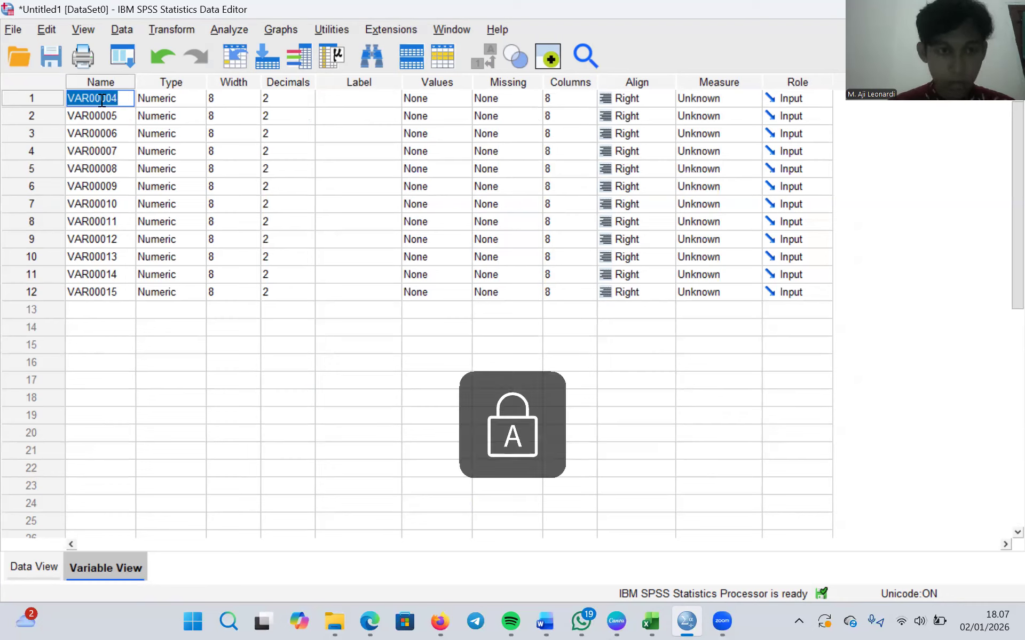
pyautogui.write('X1')
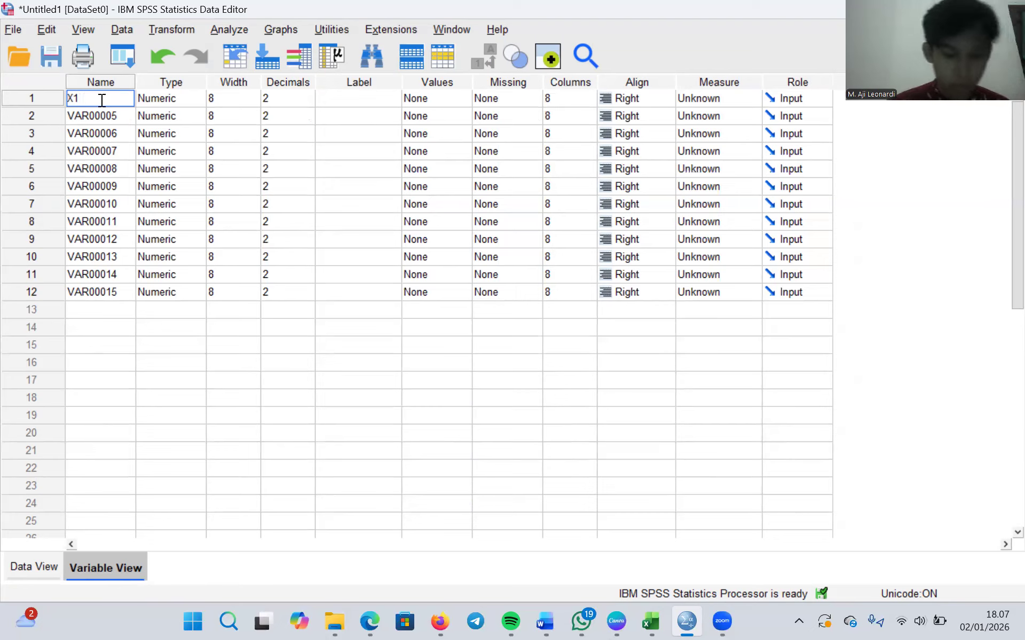
pyautogui.write('1')
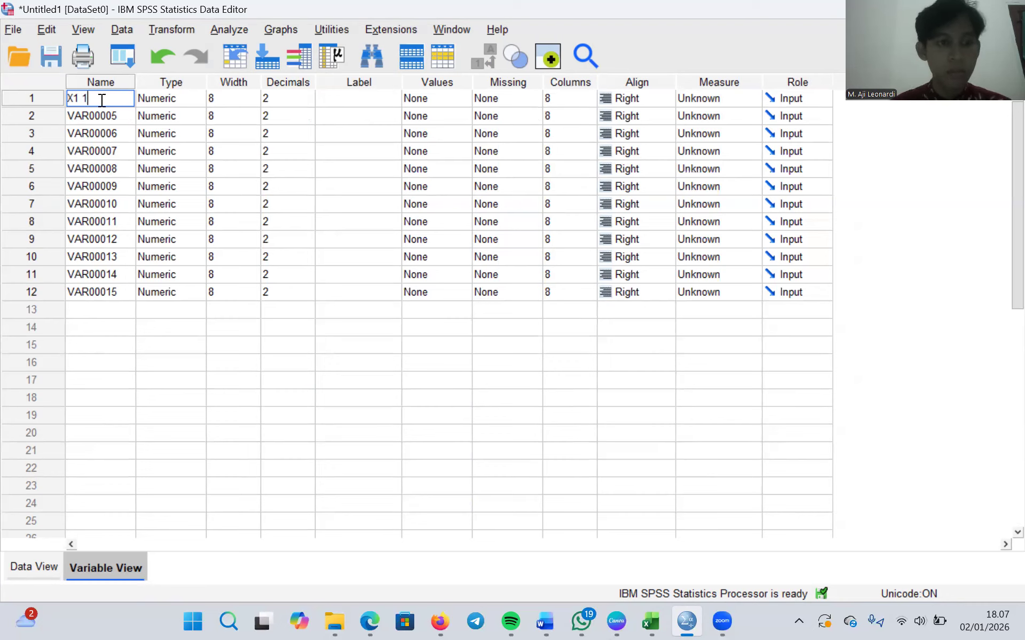
pyautogui.click(93, 116)
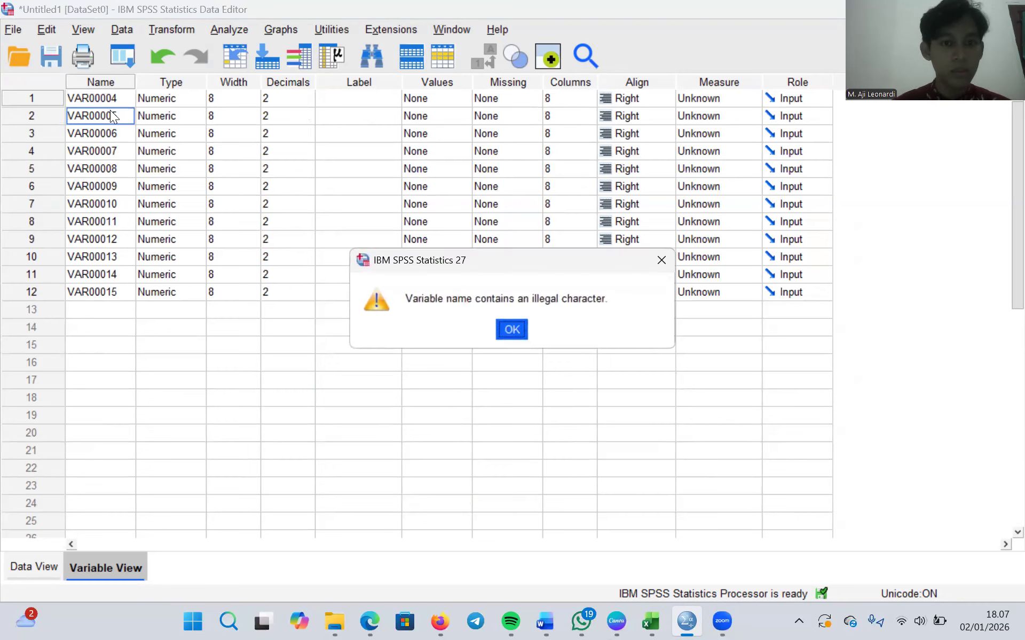
pyautogui.click(508, 328)
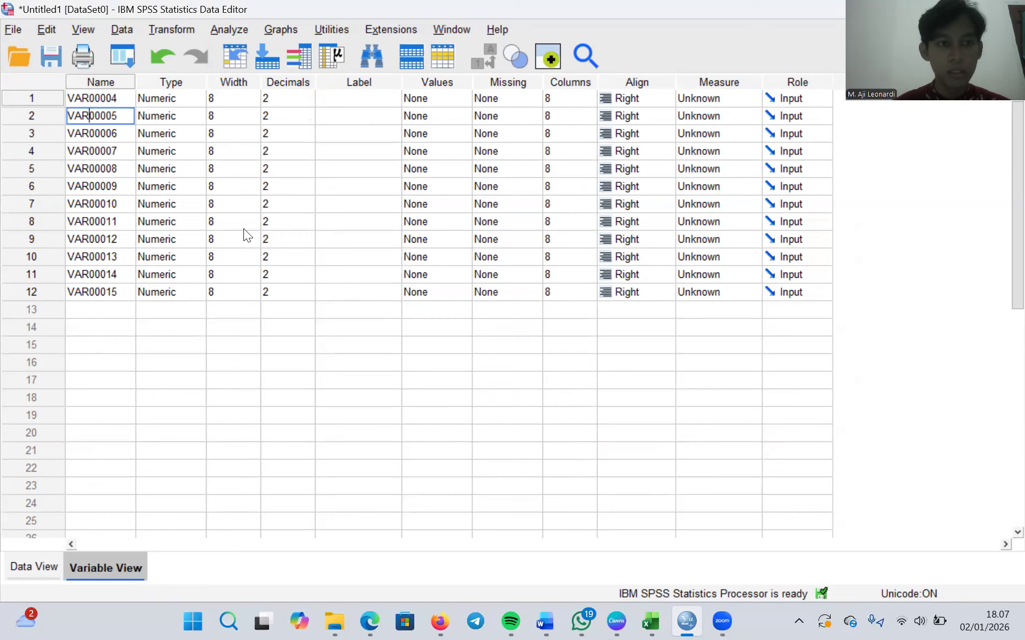
# - Rename the first variable as X1.1 and the second variable as X1.2
pyautogui.click(110, 92)
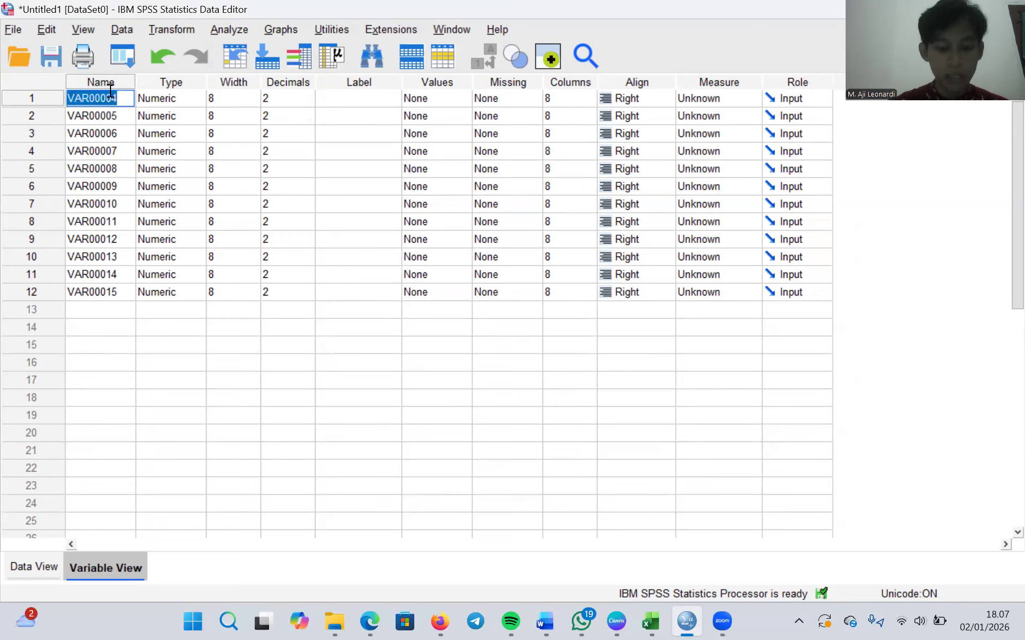
pyautogui.write('X1.1')
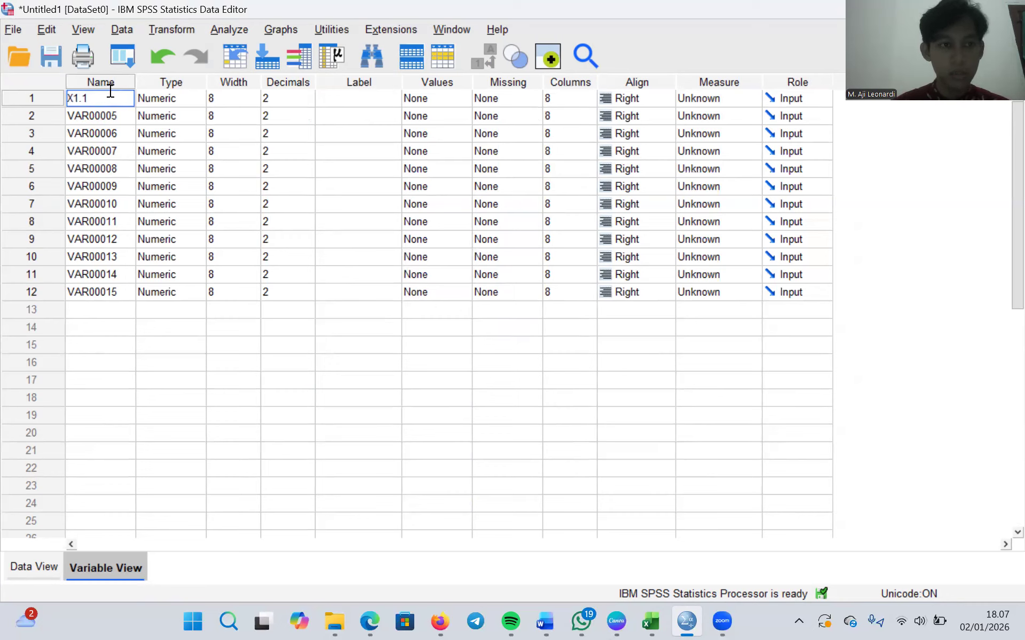
pyautogui.click(105, 112)
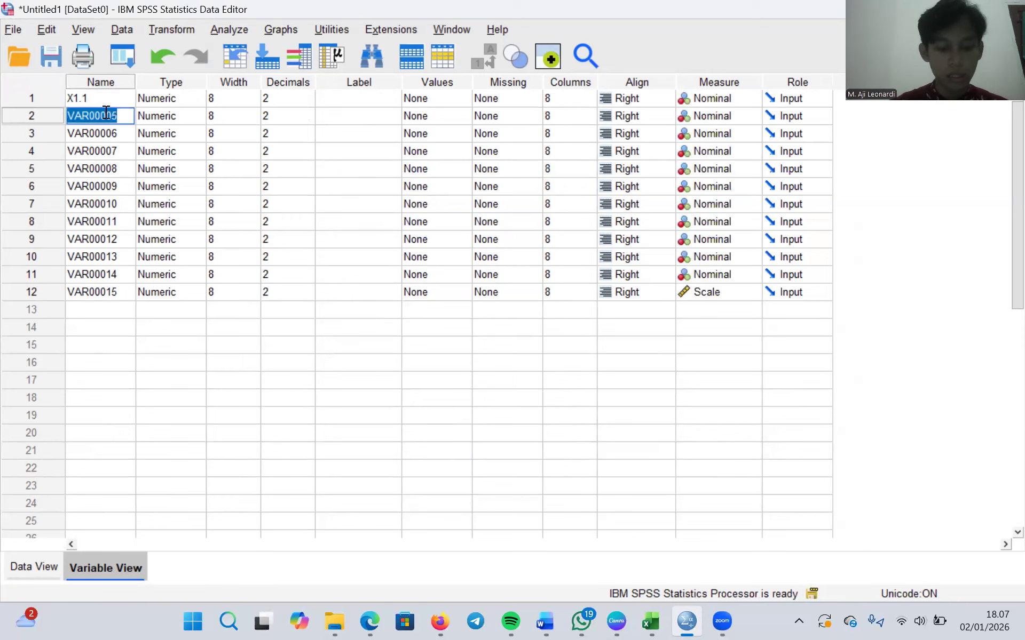
pyautogui.write('X2.')
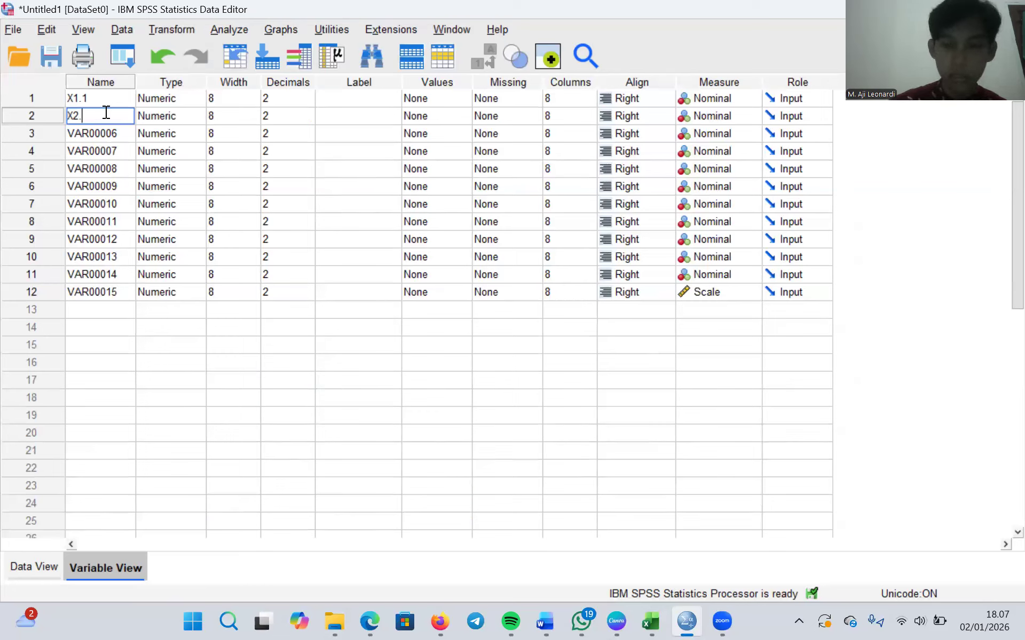
pyautogui.press('BackSpace')
pyautogui.press('BackSpace')
pyautogui.write('1')
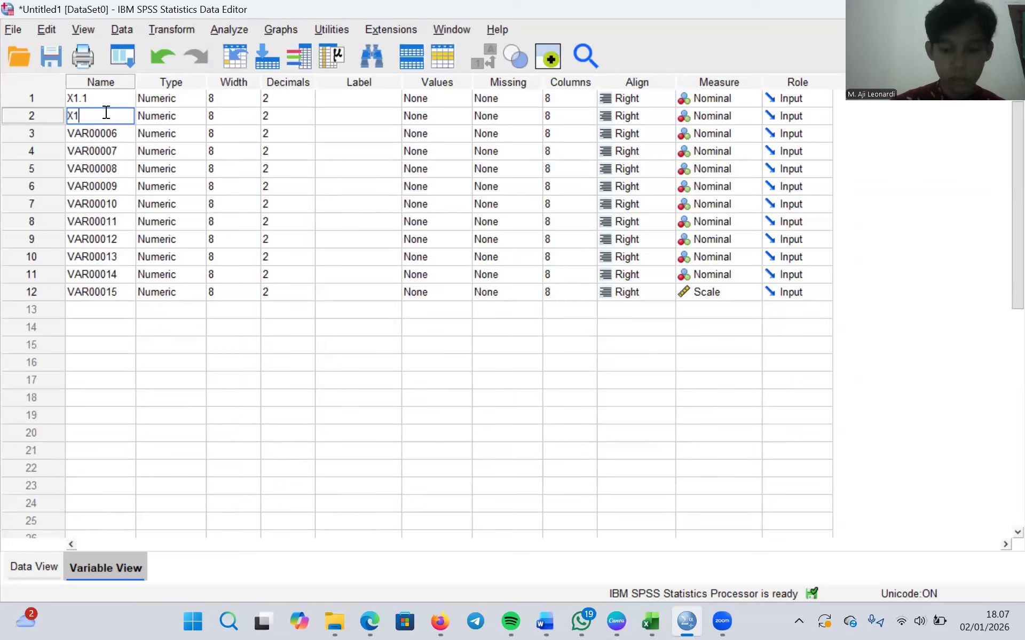
pyautogui.write('.2')
# - Rename the third variable as X1.3 and the fourth variable as X1.4
pyautogui.click(104, 131)
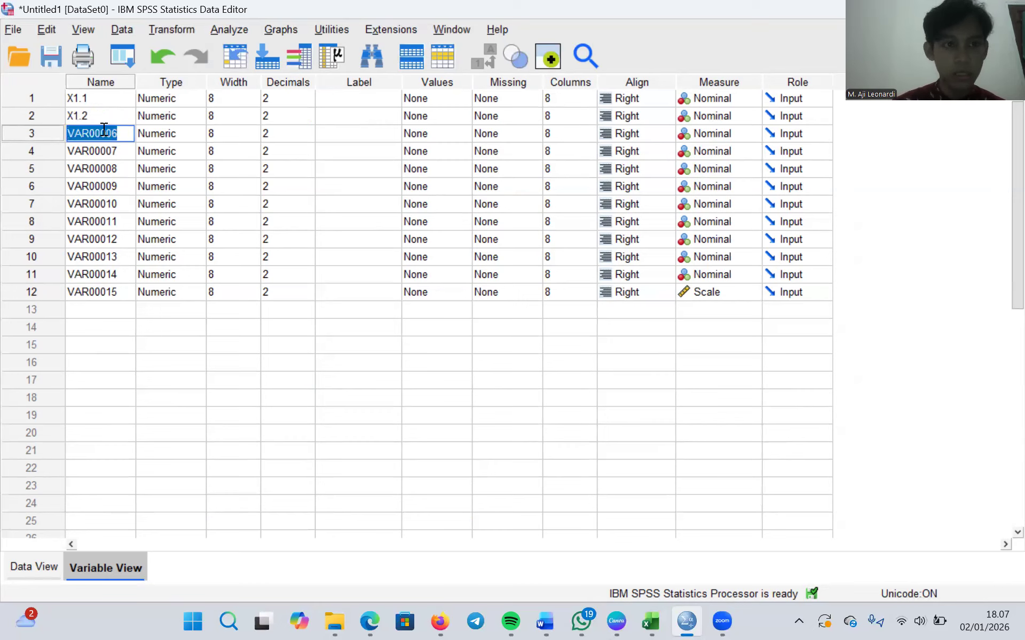
pyautogui.write('X')
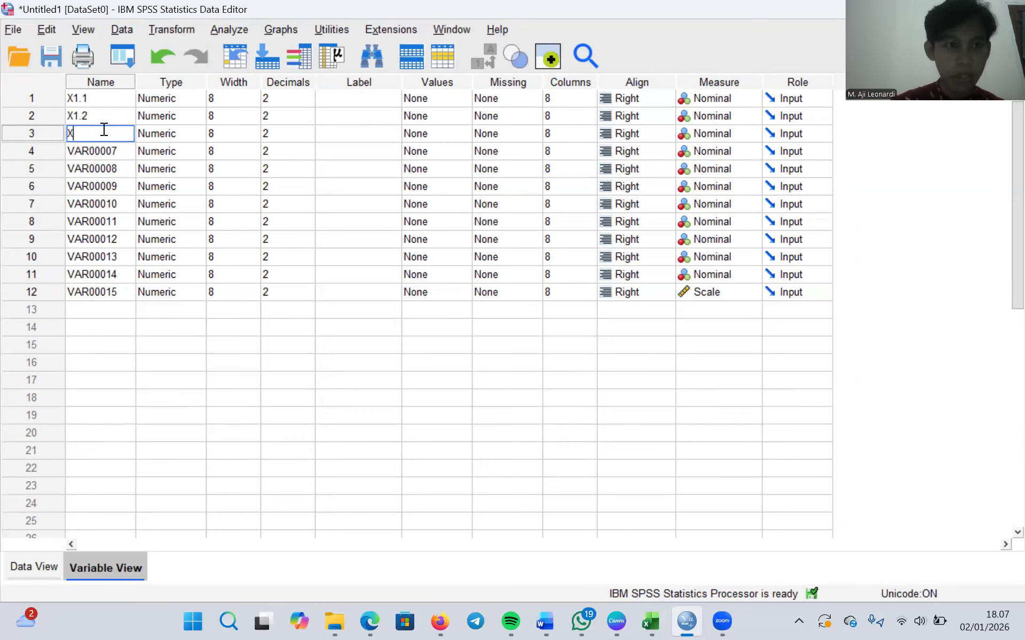
pyautogui.write('1.3')
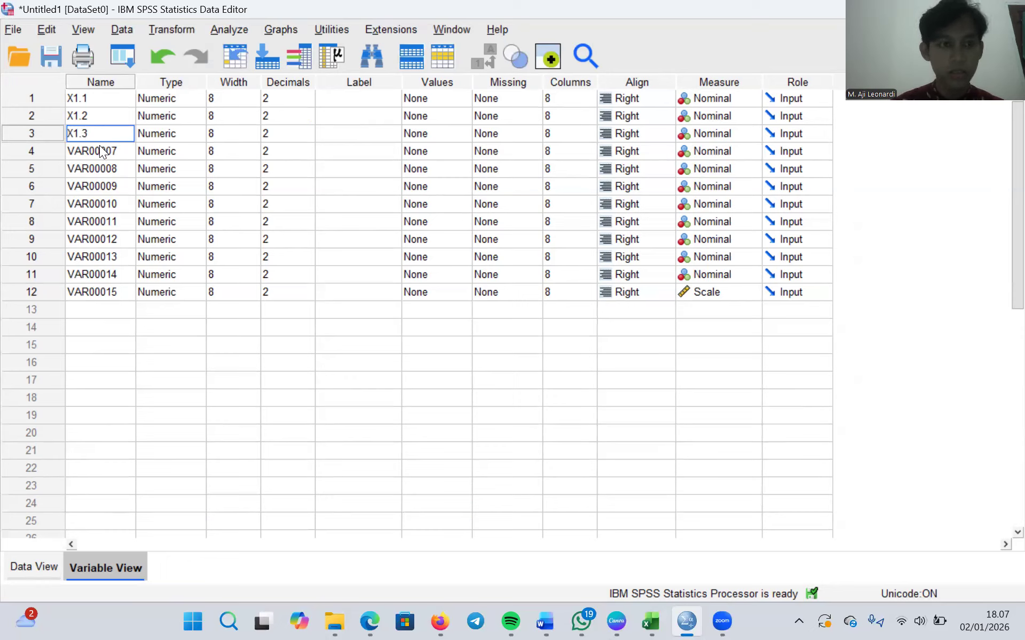
pyautogui.click(100, 145)
pyautogui.write('X1.4')
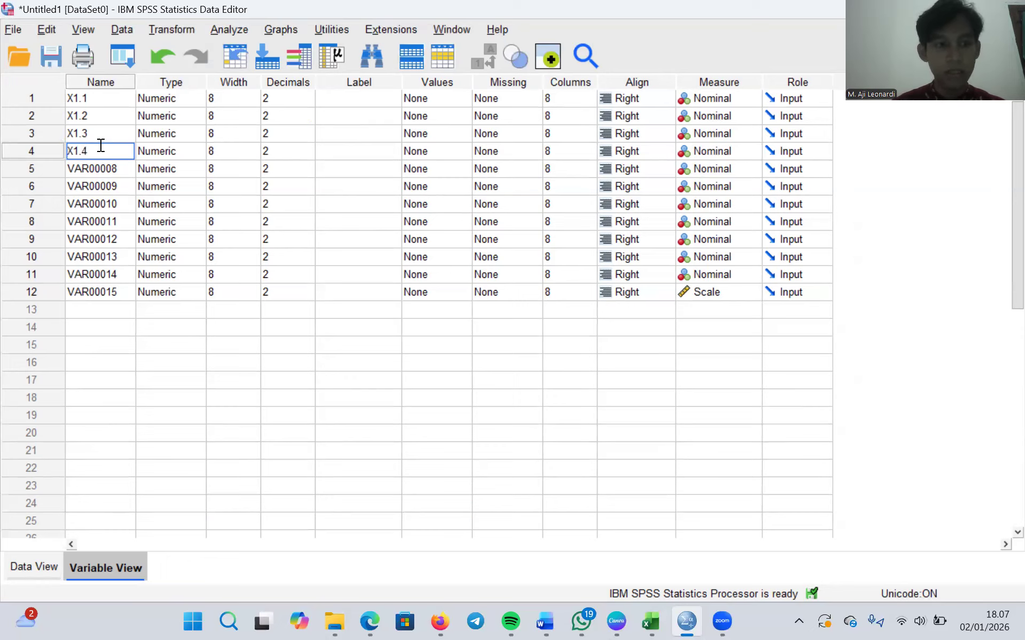
# - Rename the fifth variable as X1.5 and the sixth variable as X1.6
pyautogui.click(102, 164)
pyautogui.write('X')
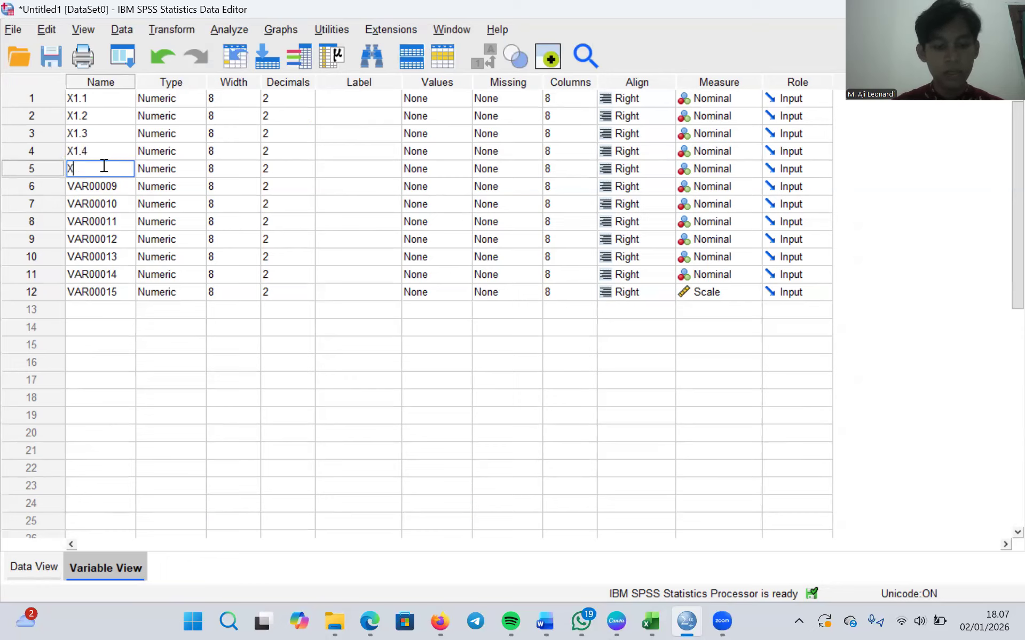
pyautogui.write('1.5')
pyautogui.click(86, 185)
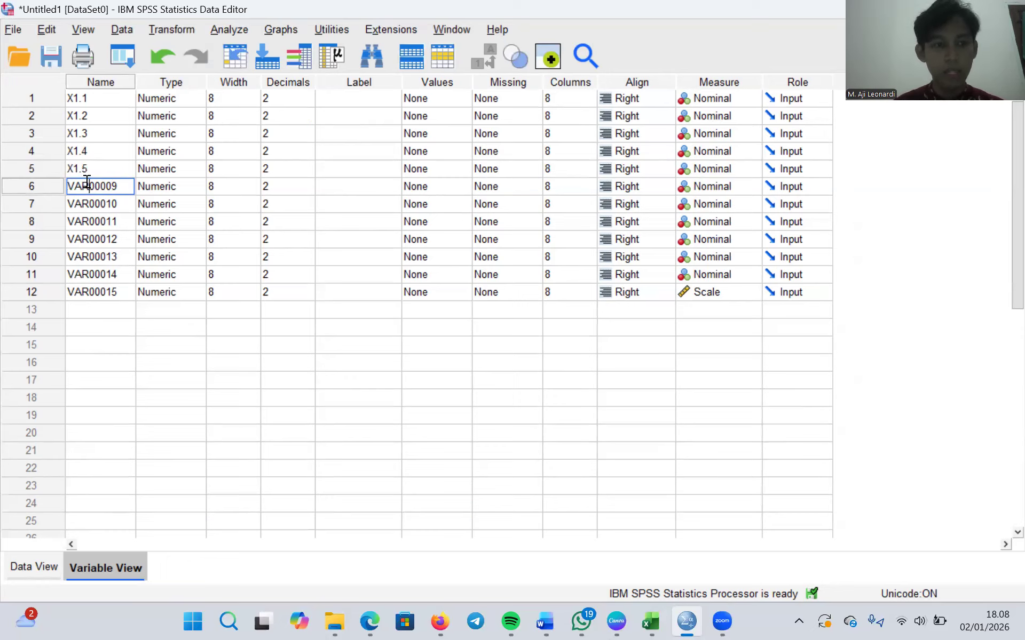
pyautogui.write('X')
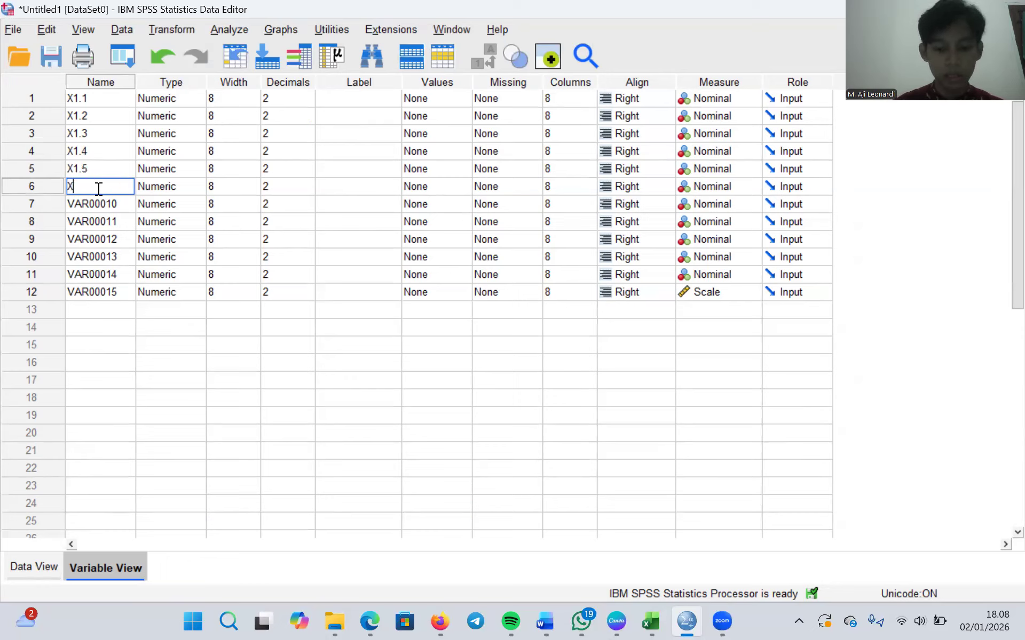
pyautogui.write('1.6')
# - Rename the seventh variable as X1.7 and the eighth variable as X1.8
pyautogui.click(96, 200)
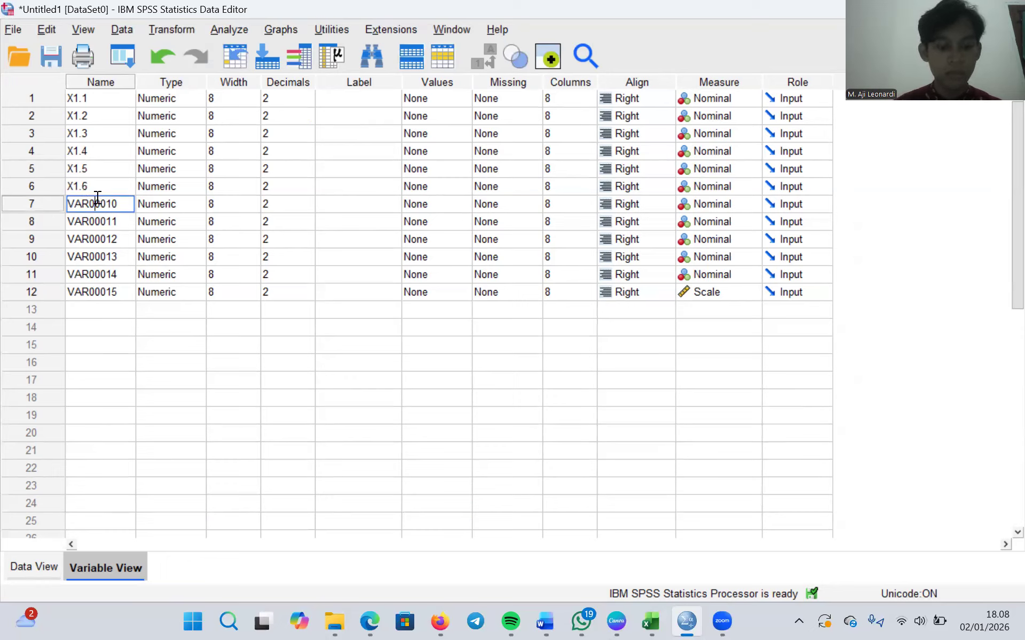
pyautogui.write('X1.7')
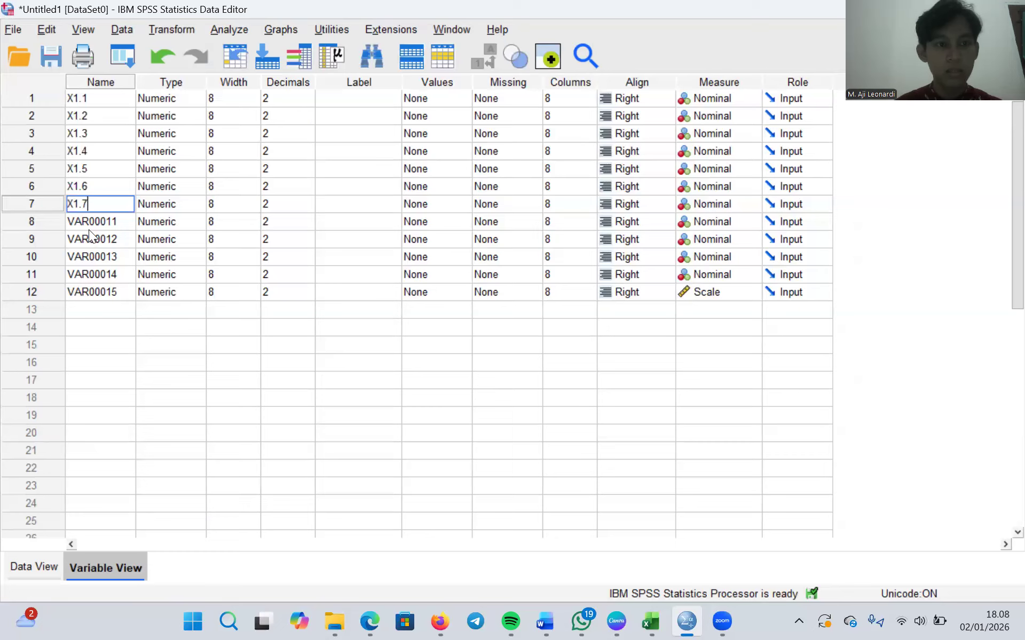
pyautogui.click(87, 222)
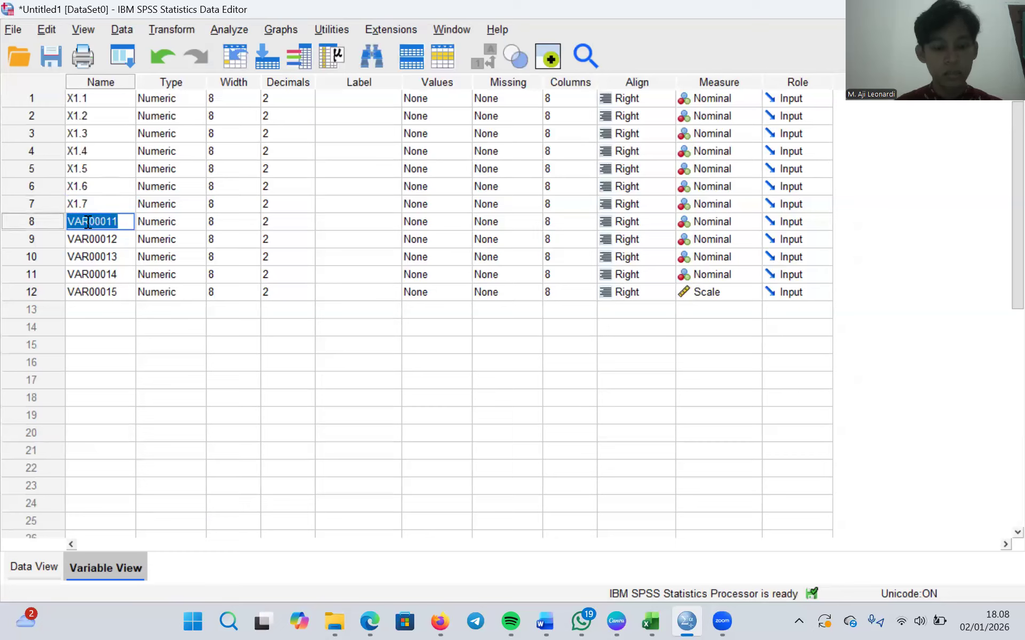
pyautogui.write('X1.8')
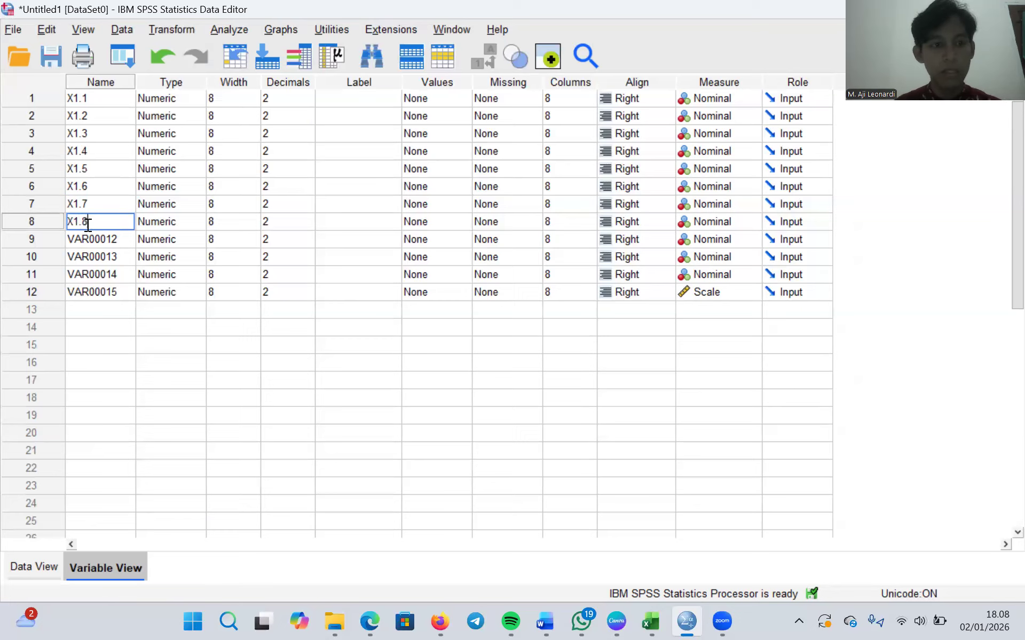
# - Rename the ninth variable as X1.9 and the tenth variable as X1.10
pyautogui.click(87, 242)
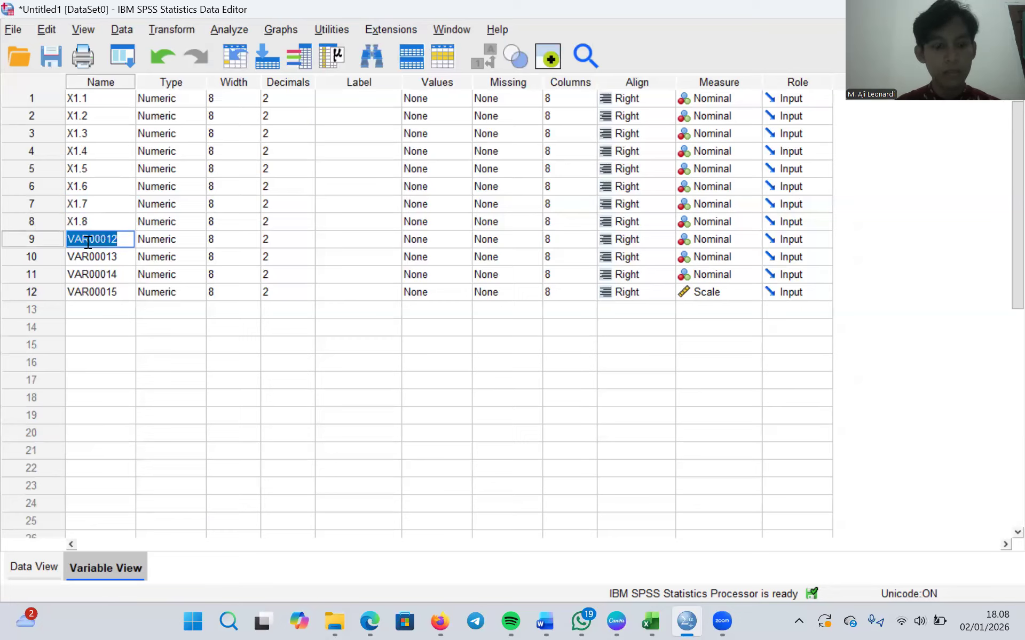
pyautogui.write('X1.9')
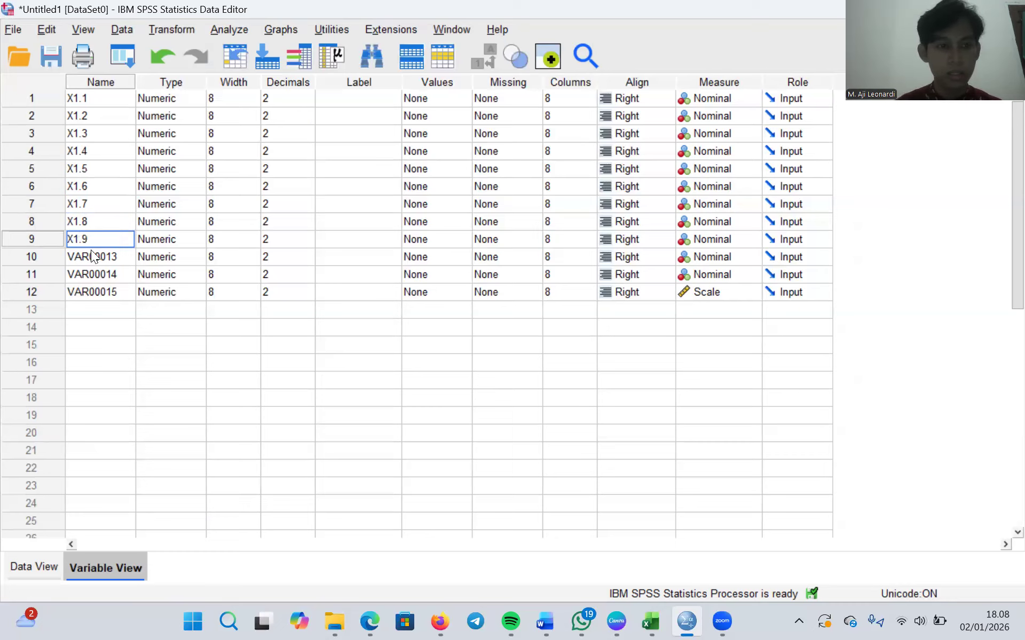
pyautogui.click(91, 250)
pyautogui.write('X')
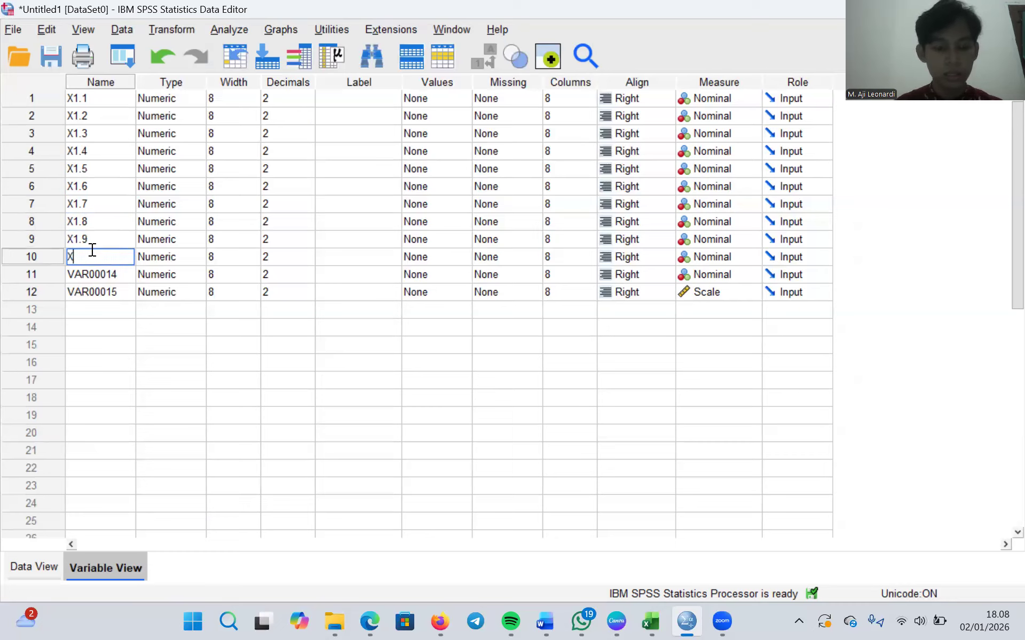
pyautogui.write('1.10')
pyautogui.press('BackSpace')
pyautogui.write('0')
# - Rename the eleventh variable as X1.11 and the twelfth variable as TOTAL
pyautogui.click(99, 274)
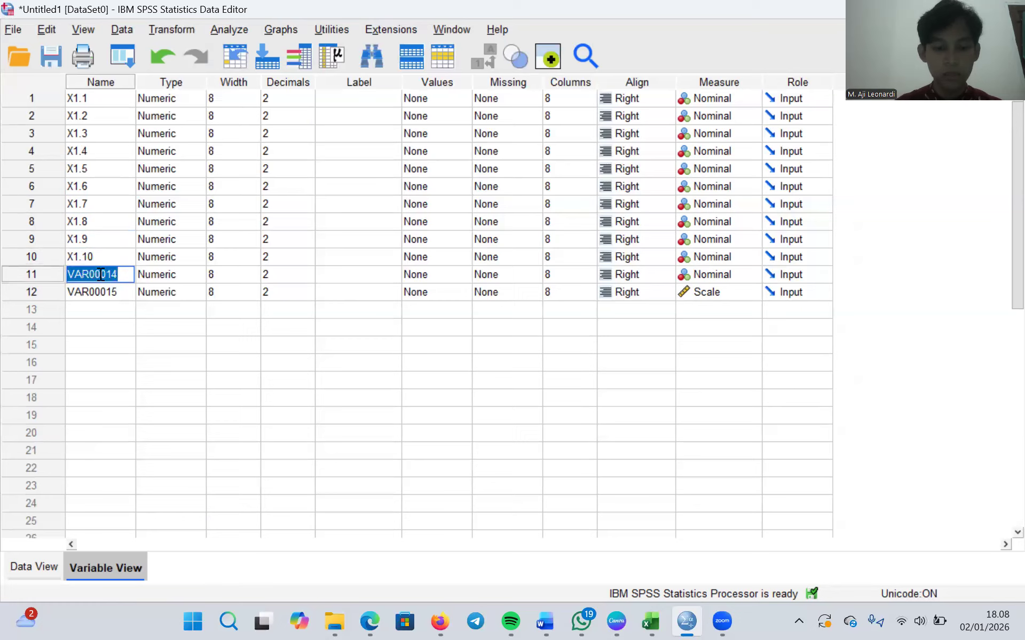
pyautogui.write('X1.11')
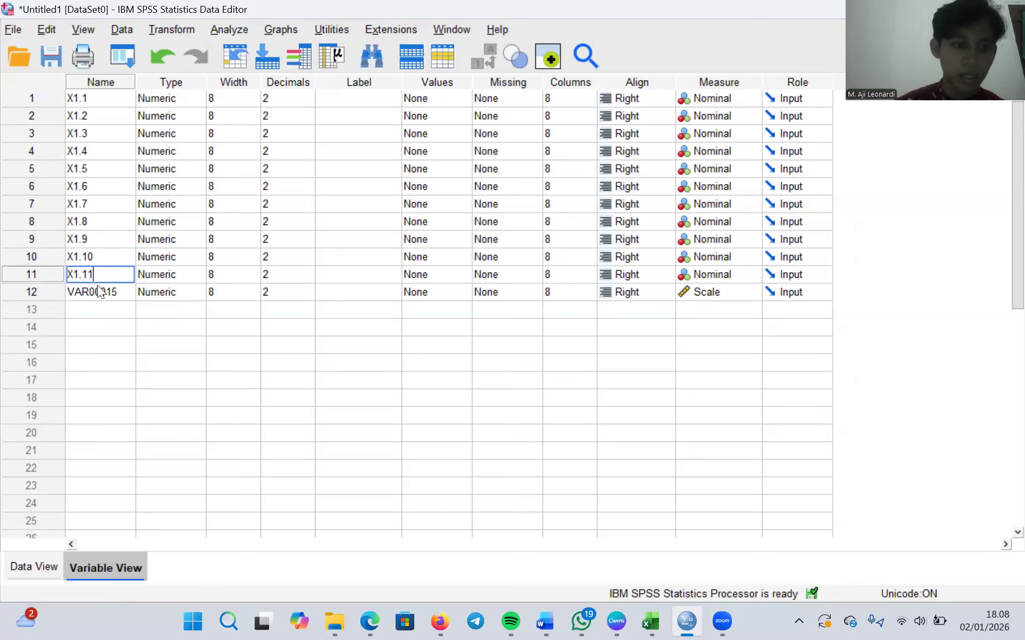
pyautogui.click(99, 290)
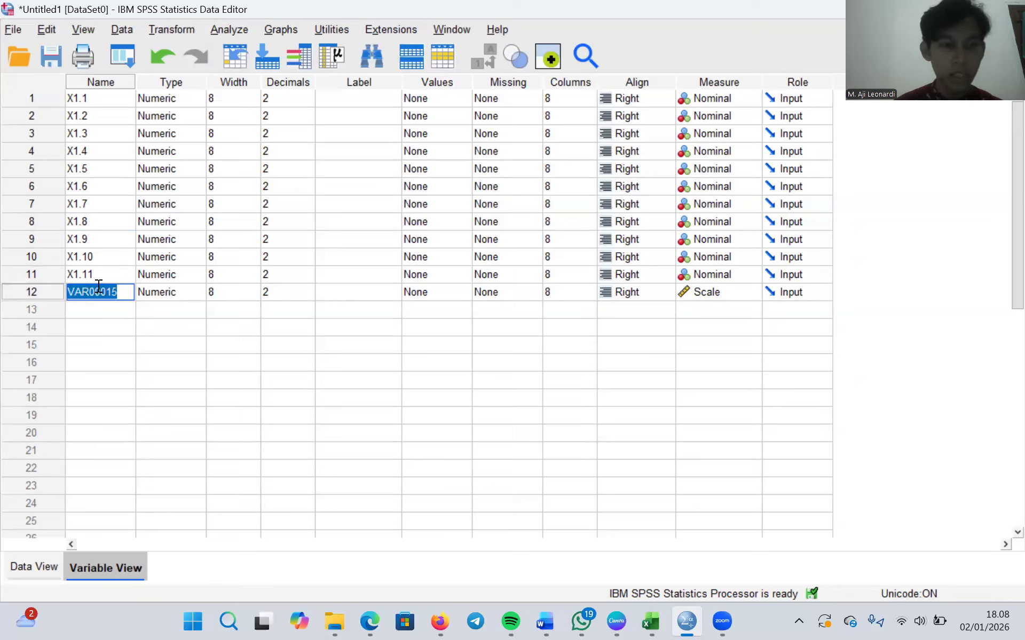
pyautogui.write('TOTAL')
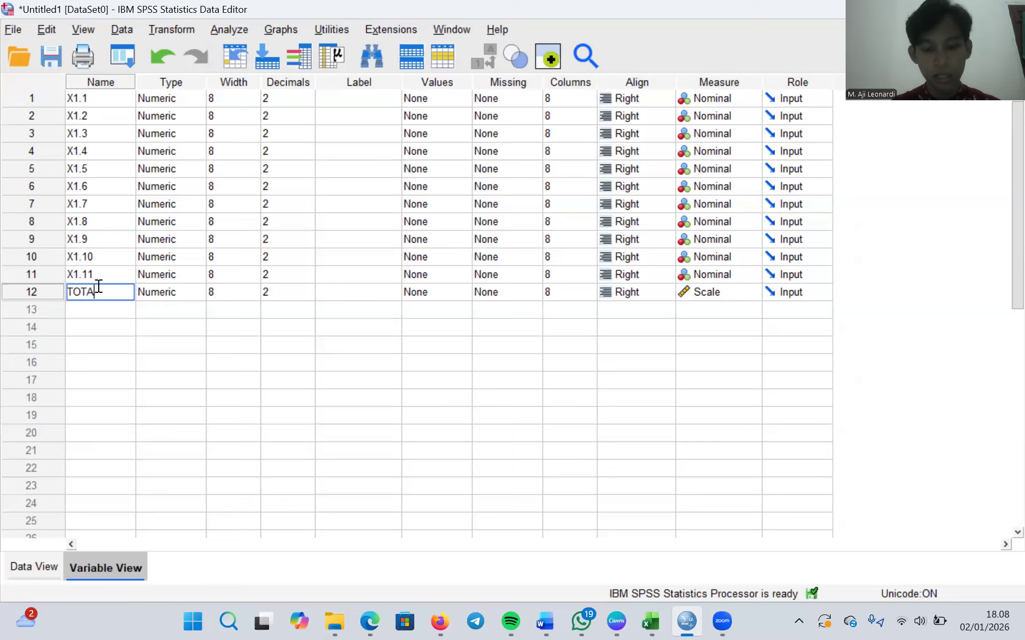
# - Set the number of decimals to 0 for the variables X1.1, X1.2, X1.3 and X1.4
pyautogui.click(285, 99)
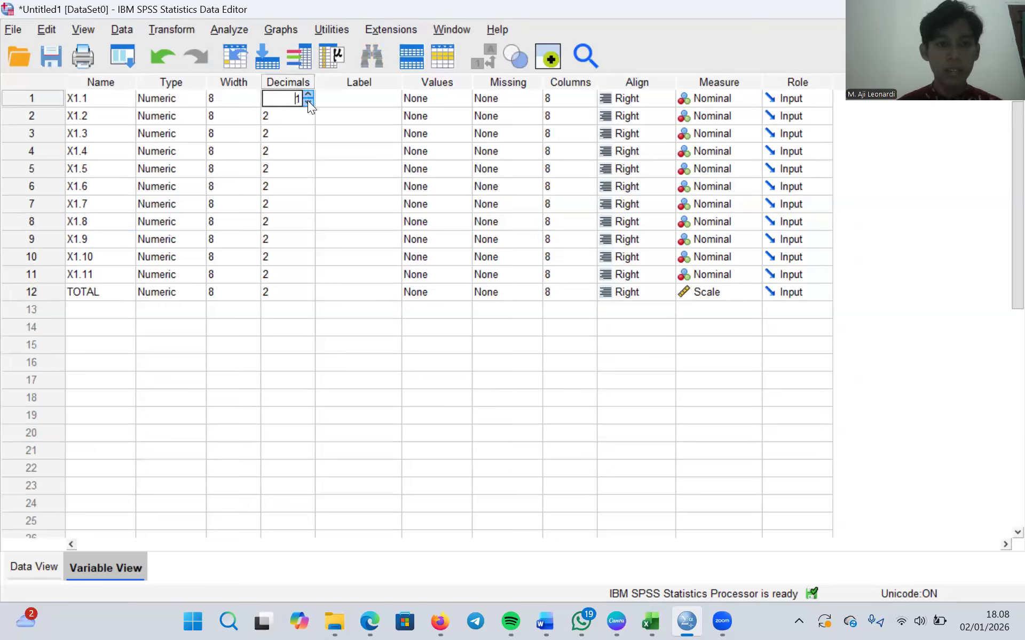
pyautogui.click(302, 113)
pyautogui.click(305, 114)
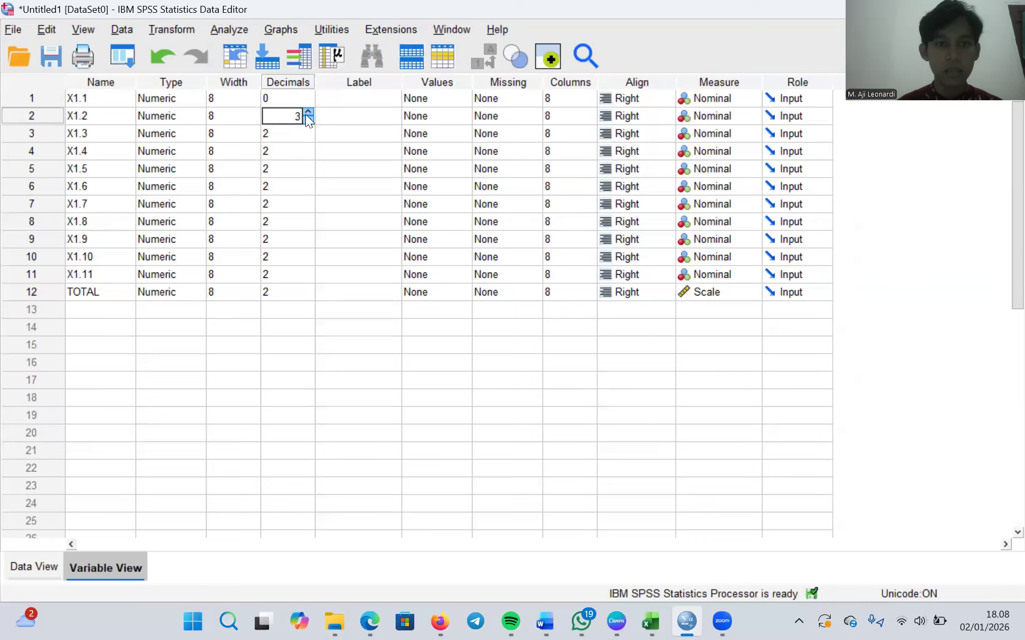
pyautogui.click(306, 111)
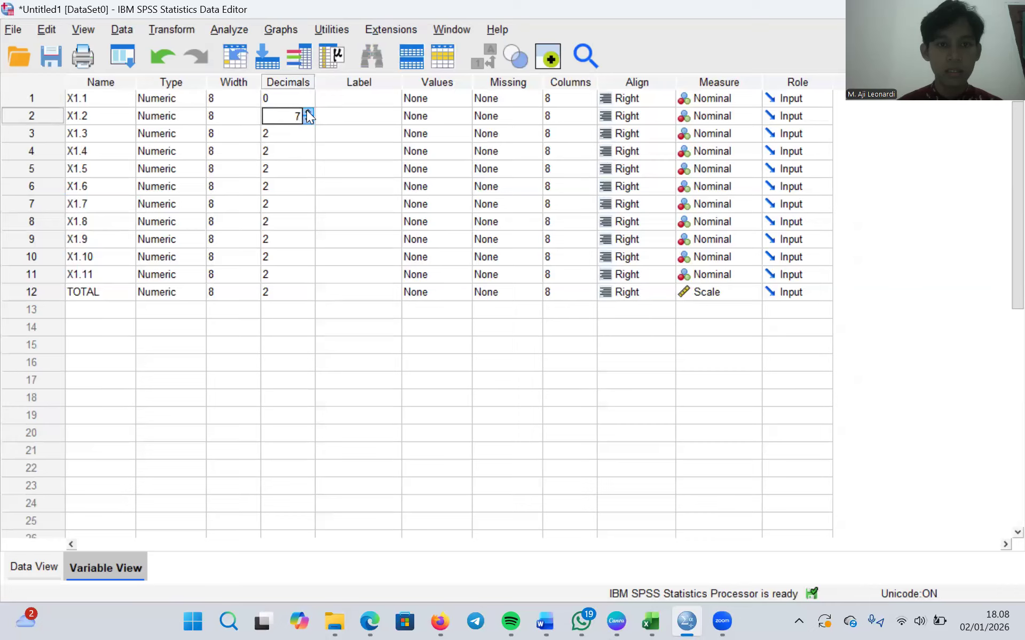
pyautogui.click(307, 111)
pyautogui.click(308, 120)
pyautogui.click(308, 120)
pyautogui.click(296, 134)
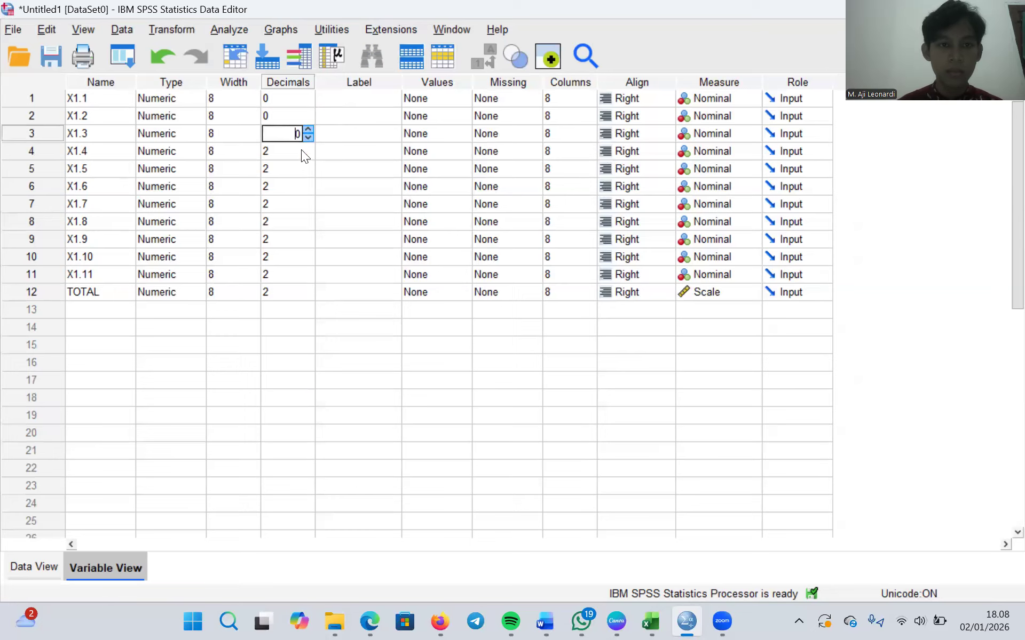
pyautogui.click(301, 151)
pyautogui.click(308, 155)
# - Set the number of decimals to 0 for the variables X1.5 and X1.6
pyautogui.click(285, 169)
pyautogui.click(295, 162)
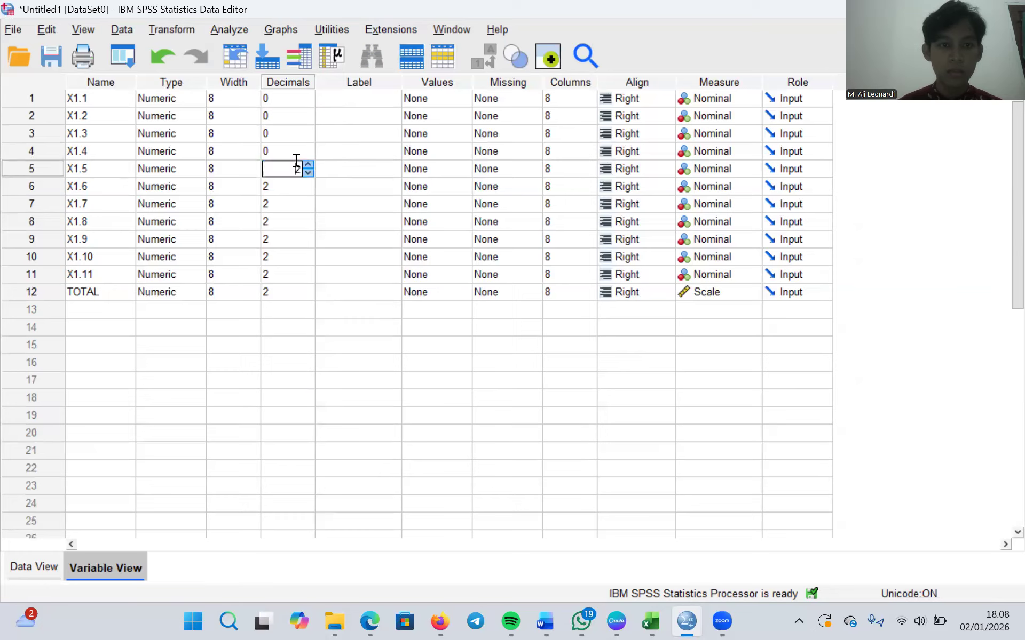
pyautogui.click(309, 171)
pyautogui.click(308, 172)
pyautogui.click(282, 184)
pyautogui.click(308, 191)
pyautogui.click(308, 191)
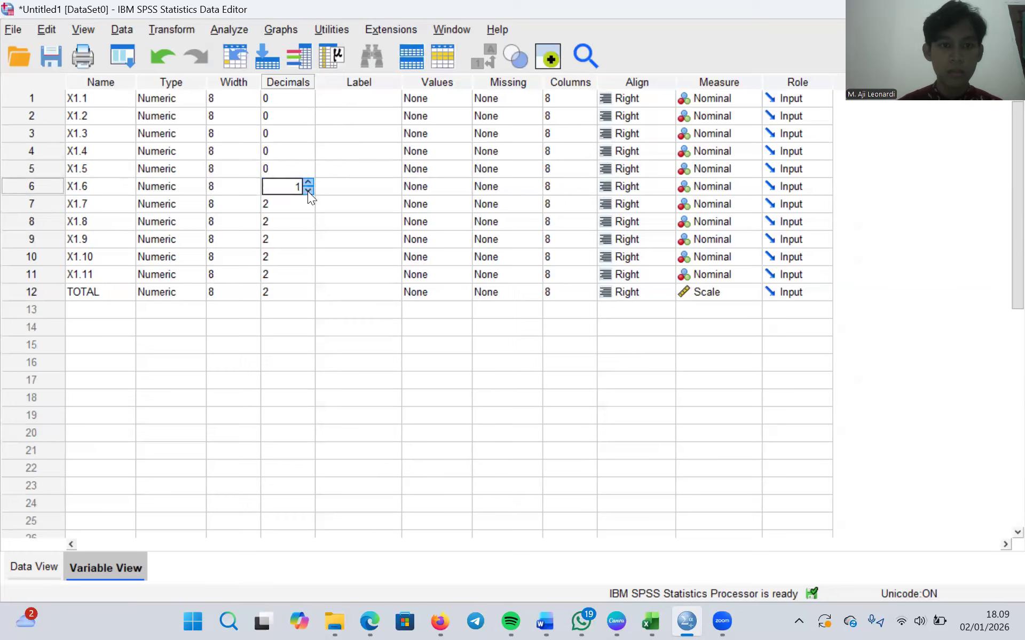
# - Set the number of decimals to 0 for the variables X1.7 and X1.8
pyautogui.click(310, 204)
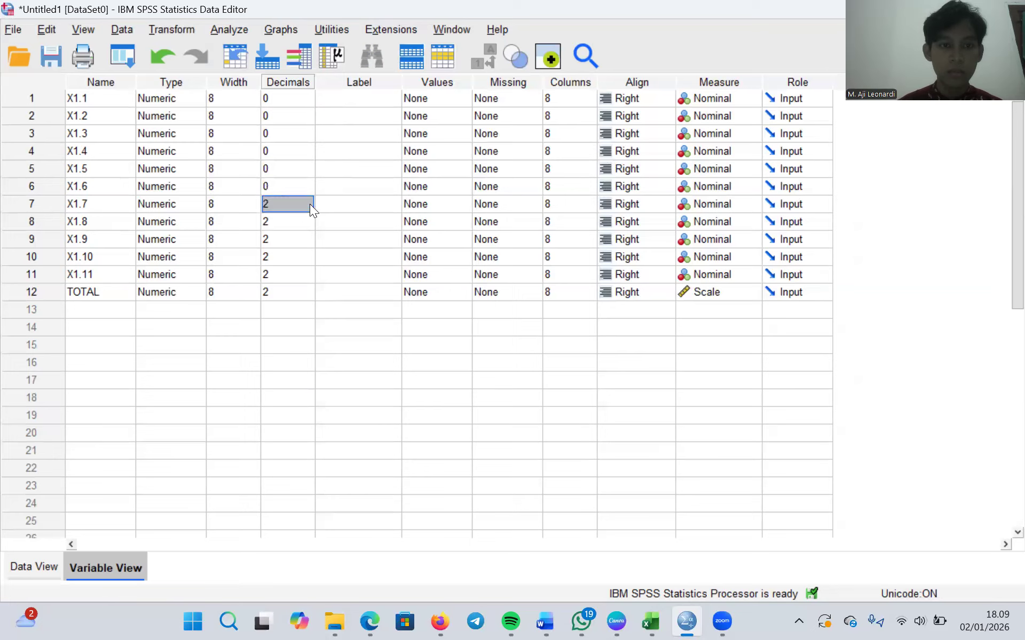
pyautogui.click(306, 206)
pyautogui.click(306, 208)
pyautogui.click(305, 207)
pyautogui.click(306, 207)
pyautogui.doubleClick(282, 232)
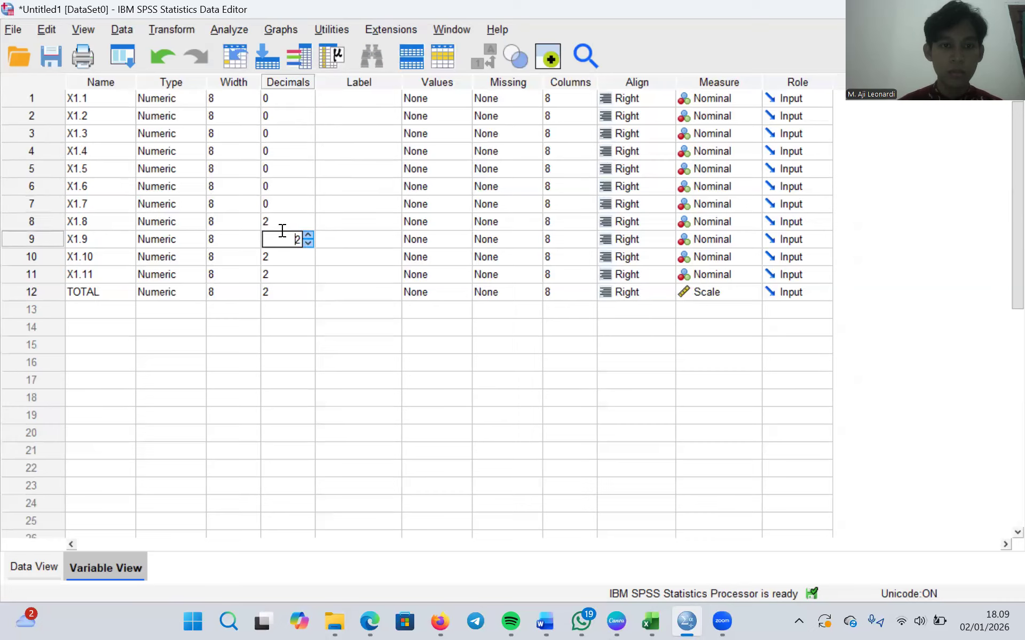
pyautogui.click(306, 224)
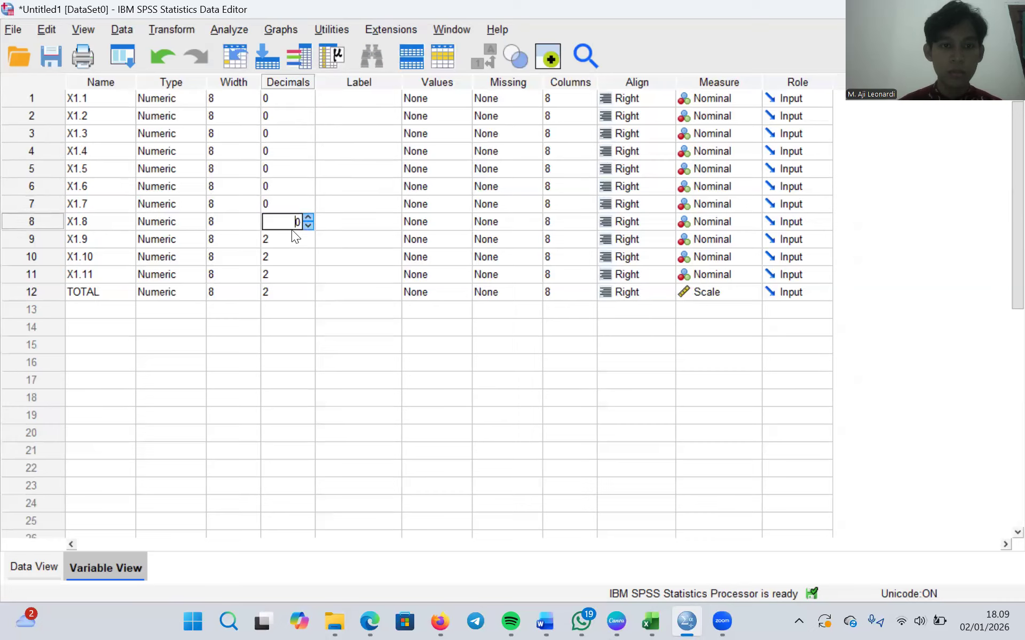
# - Set the number of decimals to 0 for the variables X1.9, X1.10, X1.11 and TOTAL
pyautogui.click(283, 238)
pyautogui.click(308, 241)
pyautogui.click(307, 241)
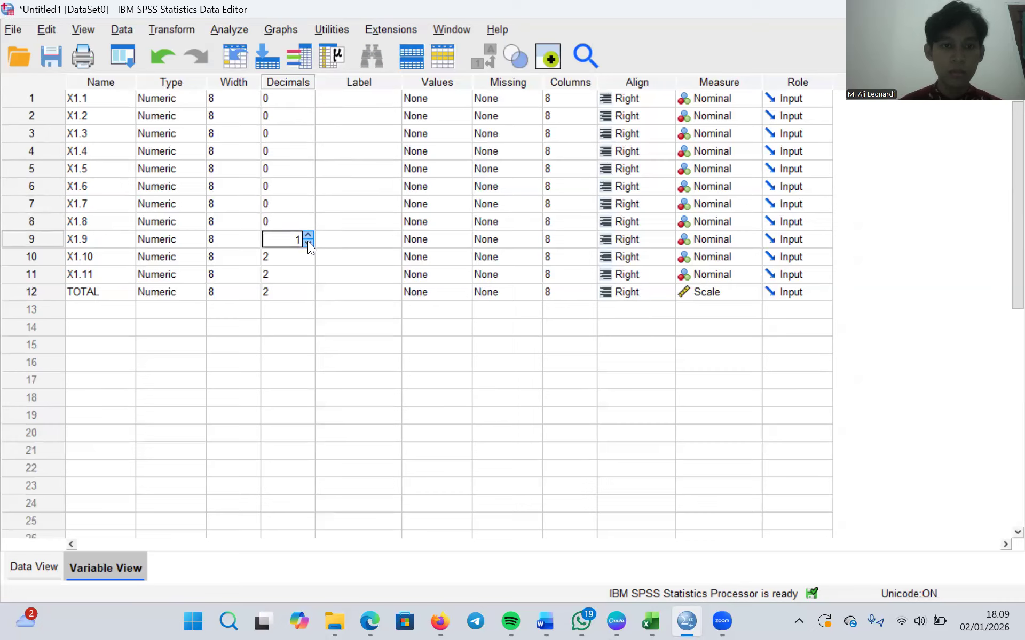
pyautogui.click(288, 257)
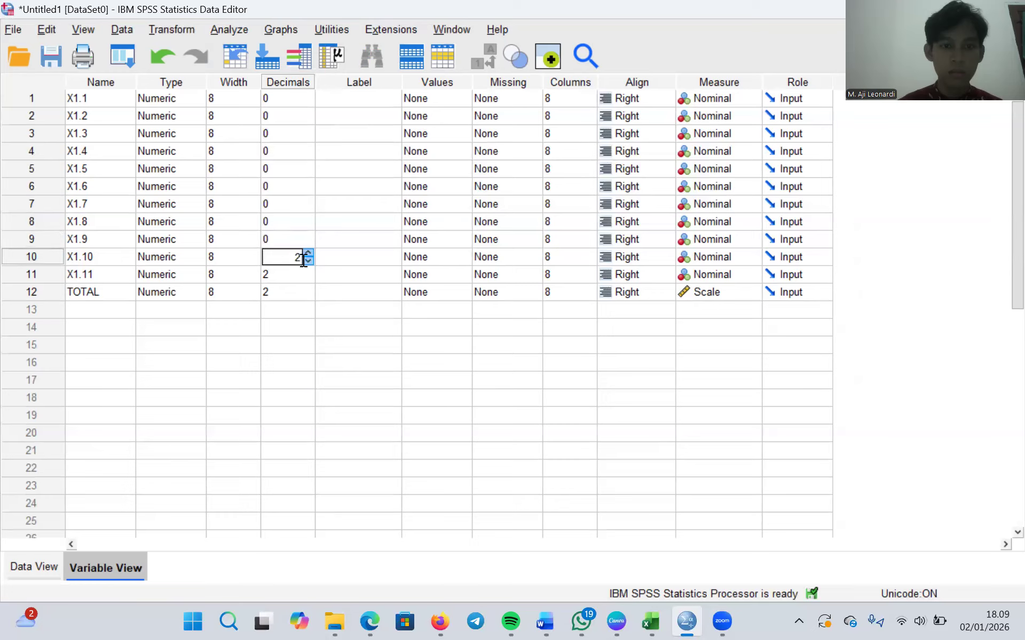
pyautogui.click(308, 261)
pyautogui.click(308, 261)
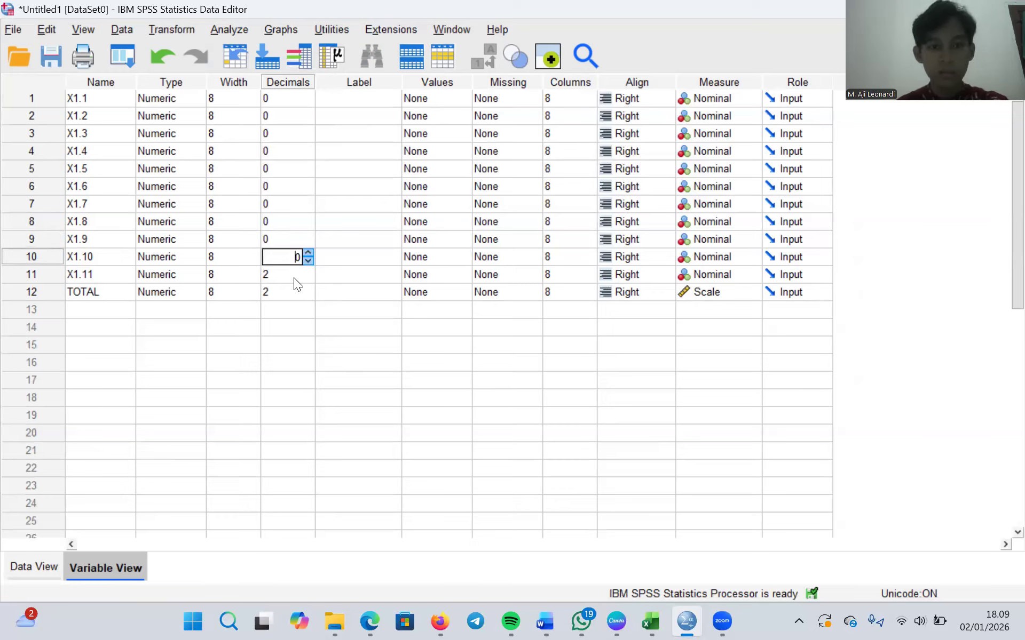
pyautogui.click(294, 277)
pyautogui.click(308, 278)
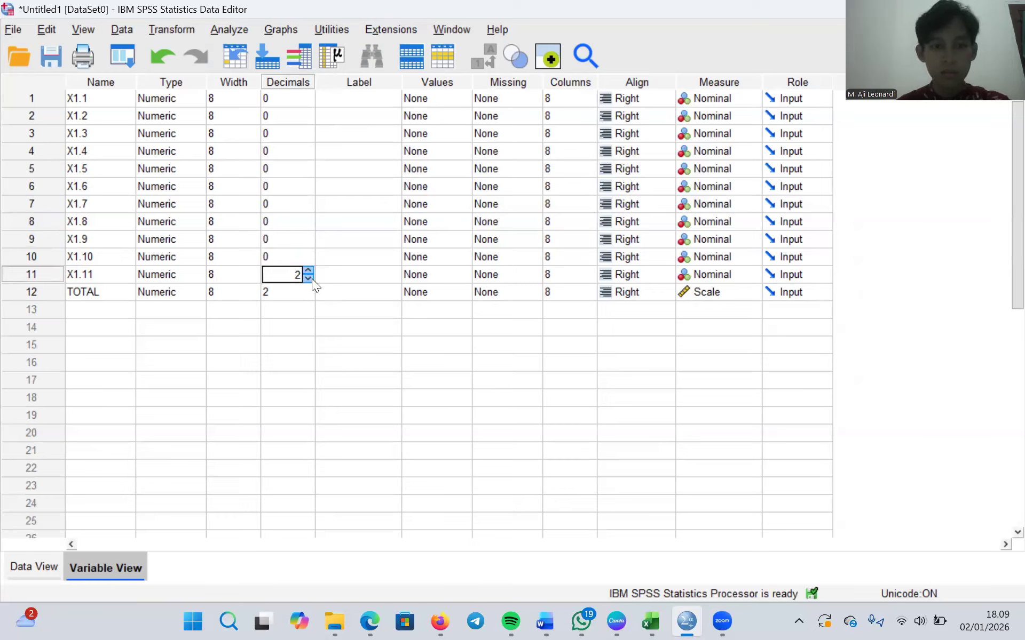
pyautogui.click(289, 295)
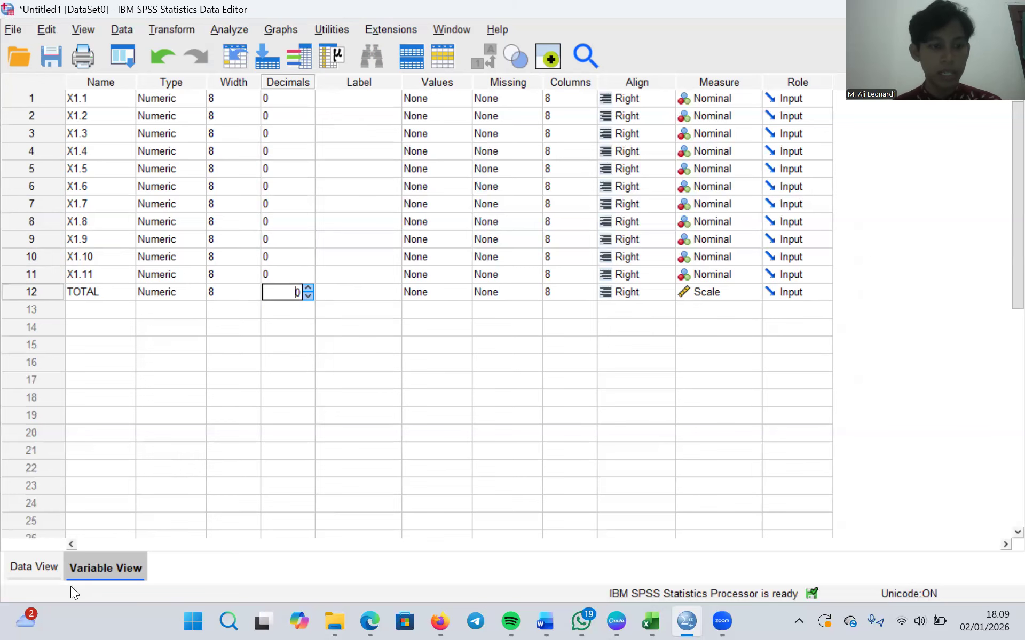
# - Display the case data again and open the Bivariate Correlations analysis
pyautogui.click(53, 573)
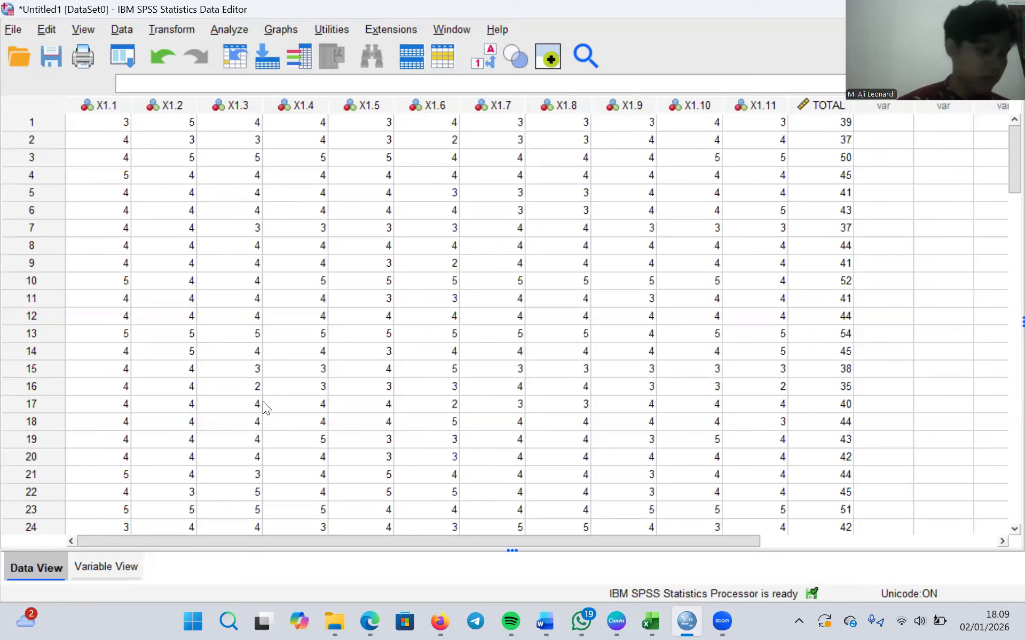
pyautogui.click(229, 30)
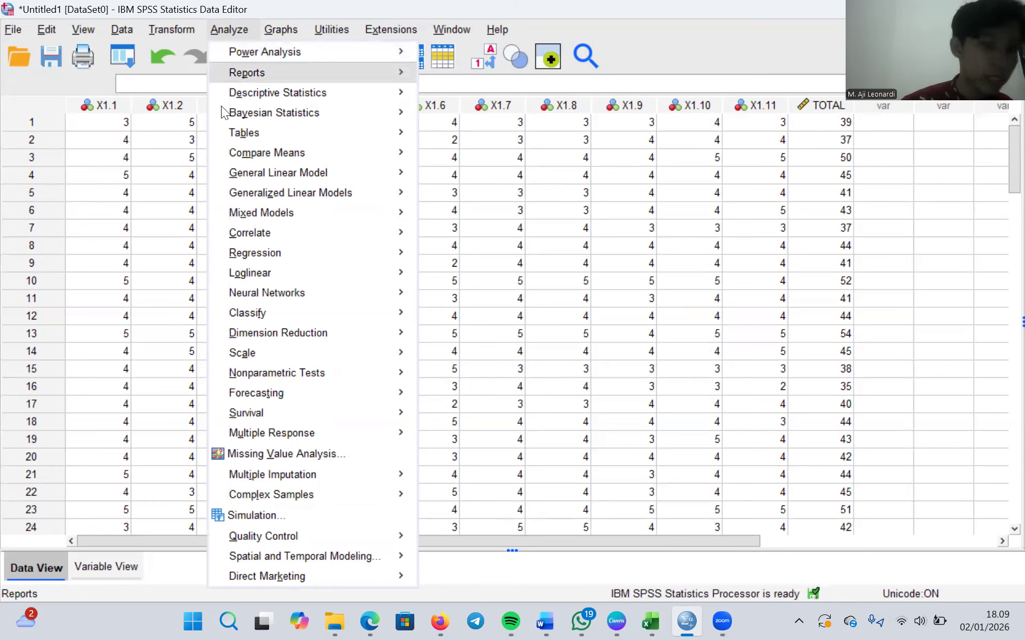
pyautogui.moveTo(213, 170)
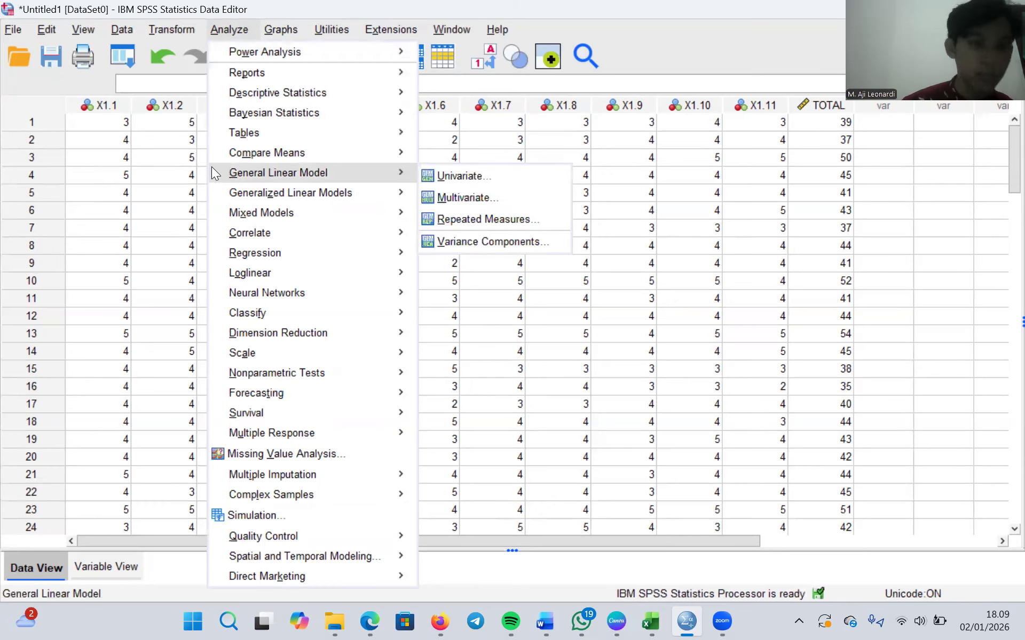
pyautogui.moveTo(380, 233)
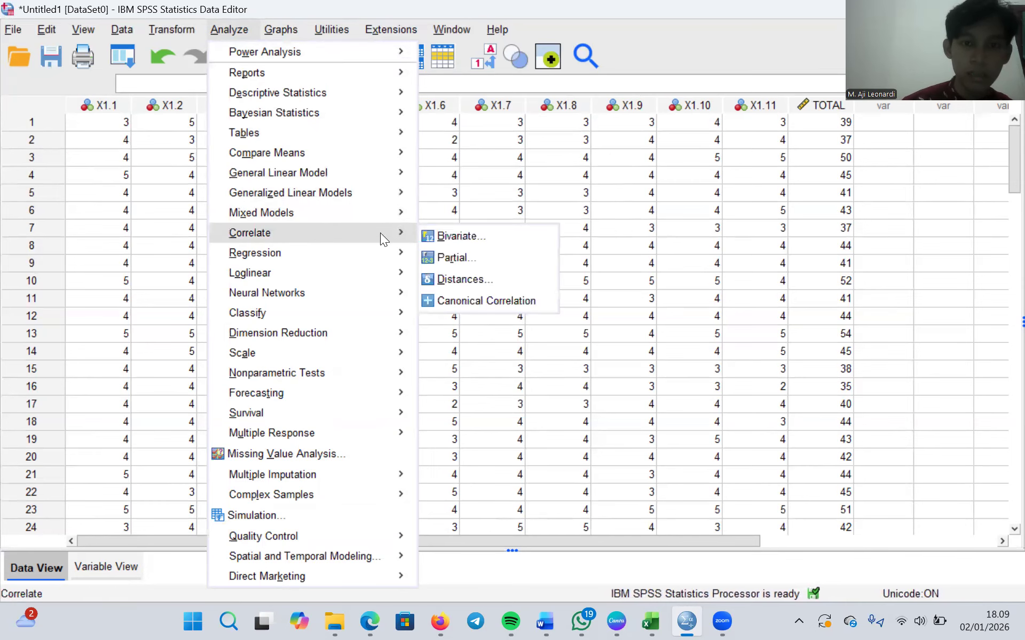
pyautogui.click(437, 235)
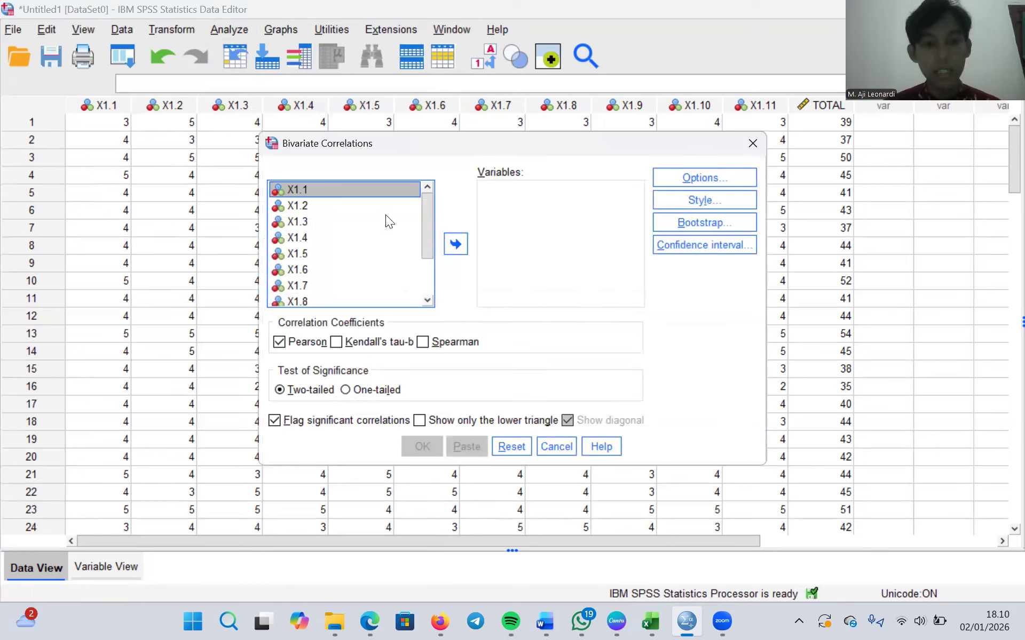
pyautogui.click(354, 190)
pyautogui.moveTo(353, 189); pyautogui.dragTo(353, 220)
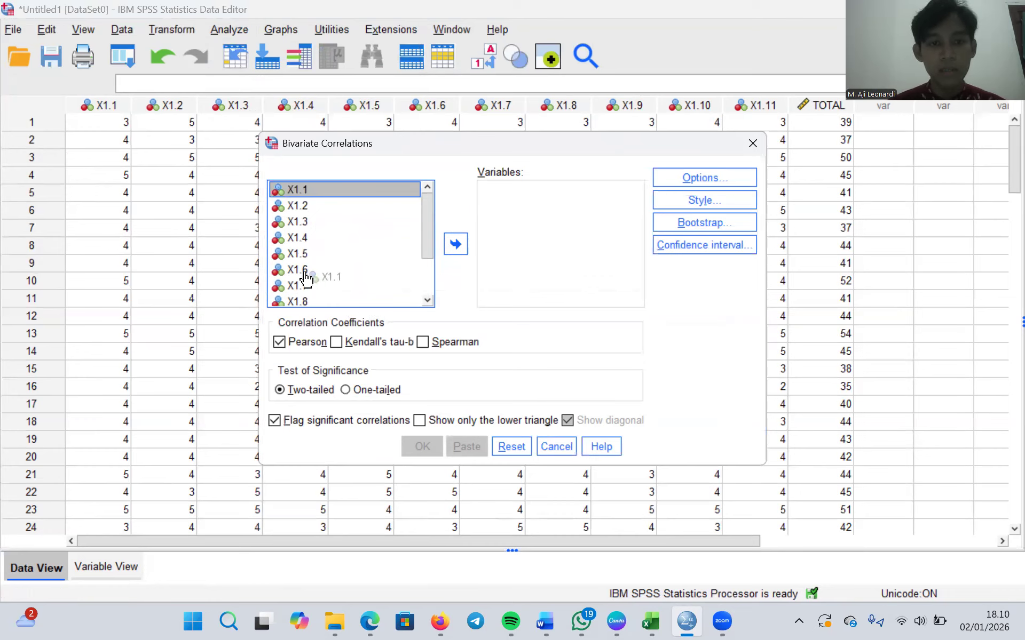
pyautogui.click(303, 206)
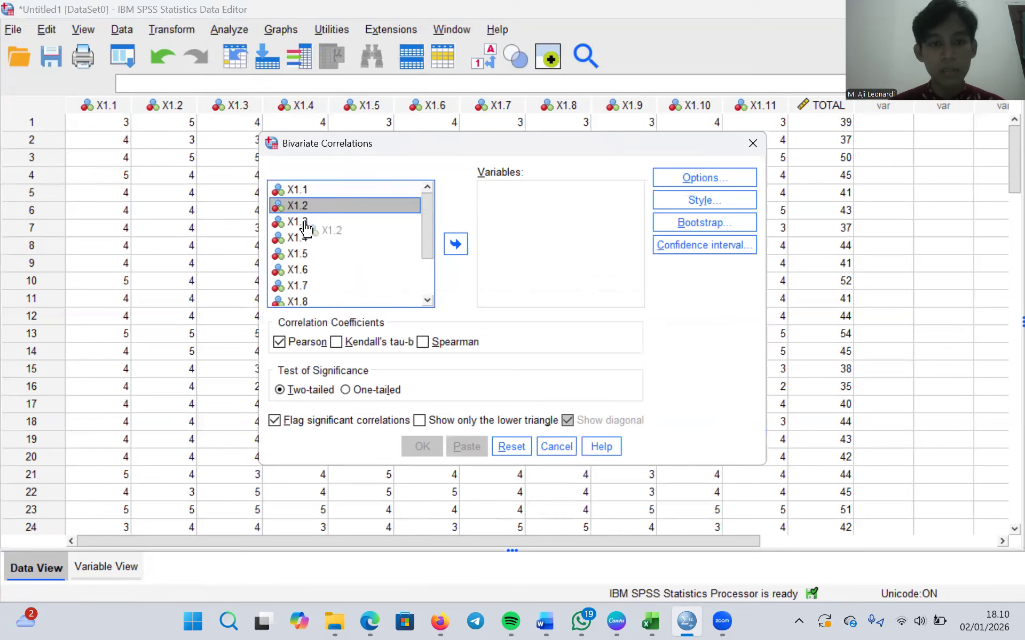
pyautogui.click(304, 221)
# - Add the items X1.1, X1.2 and X1.3 to the variables of the bivariate correlation
pyautogui.click(308, 185)
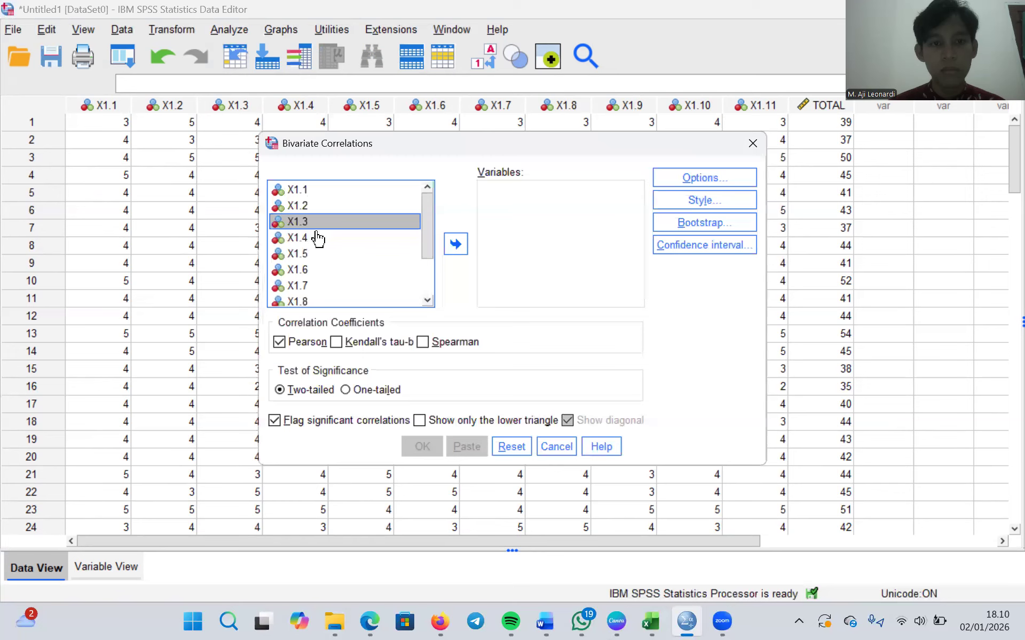
pyautogui.click(453, 249)
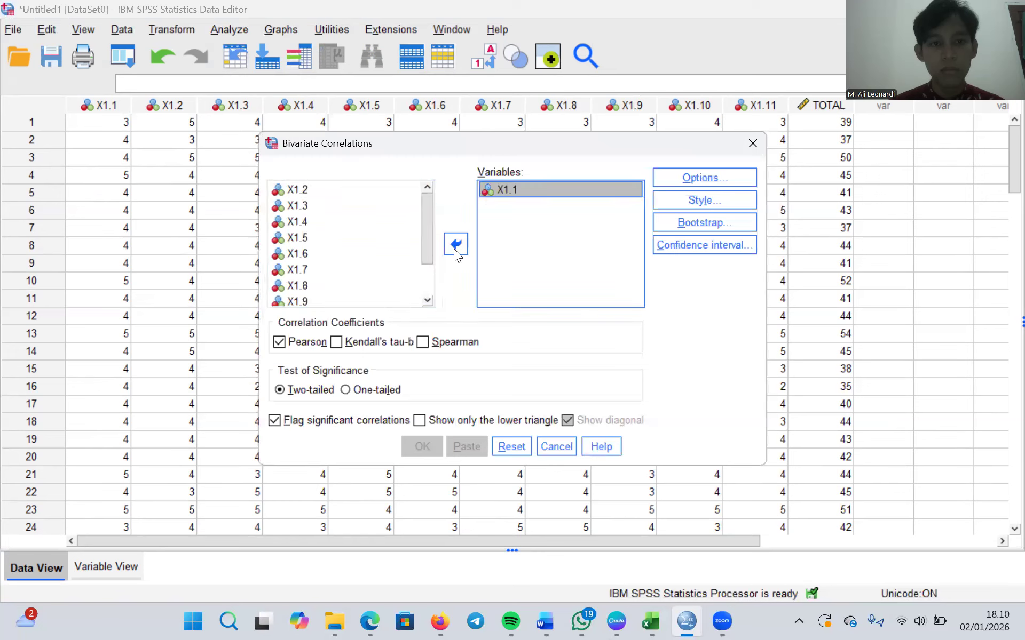
pyautogui.click(342, 189)
pyautogui.click(455, 244)
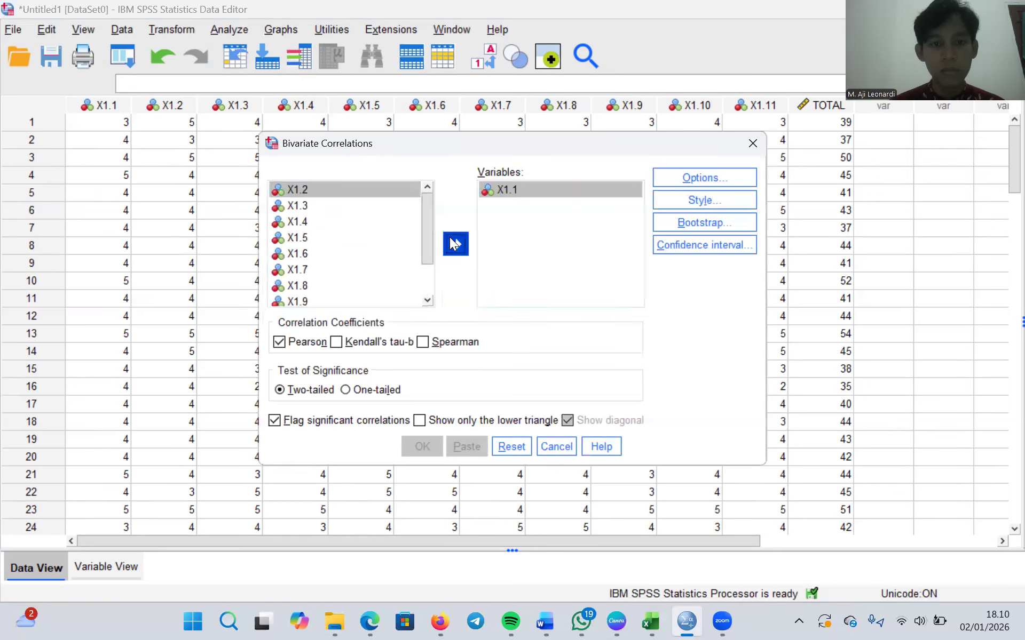
pyautogui.click(343, 193)
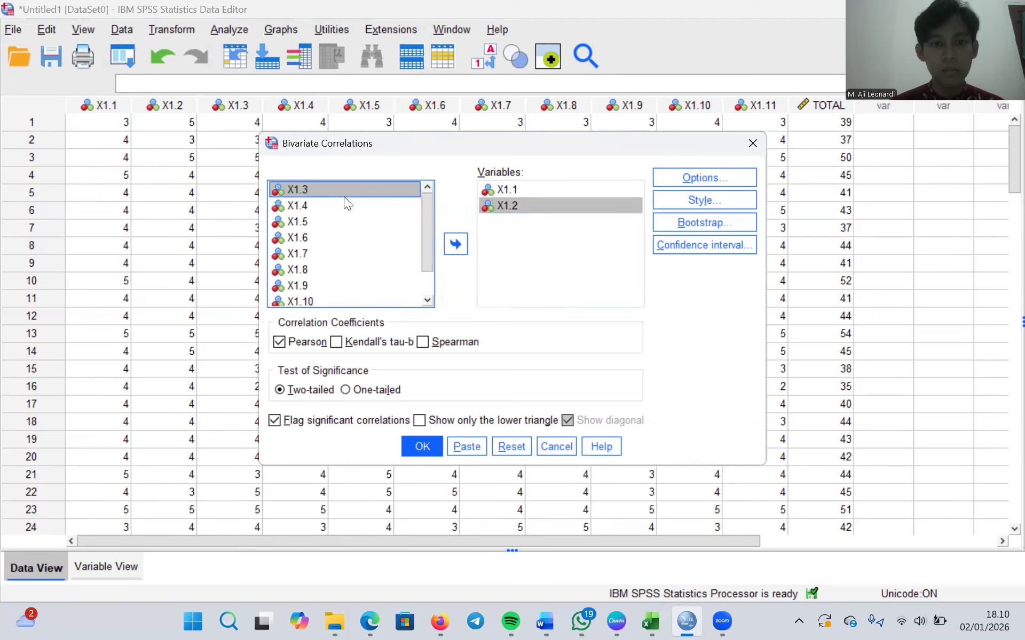
pyautogui.moveTo(350, 205)
pyautogui.mouseDown()
pyautogui.moveTo(350, 235)
pyautogui.moveTo(354, 184)
pyautogui.mouseUp()
pyautogui.click(354, 184)
pyautogui.click(455, 244)
# - Add the items X1.4, X1.5 and X1.6 to the variables of the bivariate correlation
pyautogui.click(352, 190)
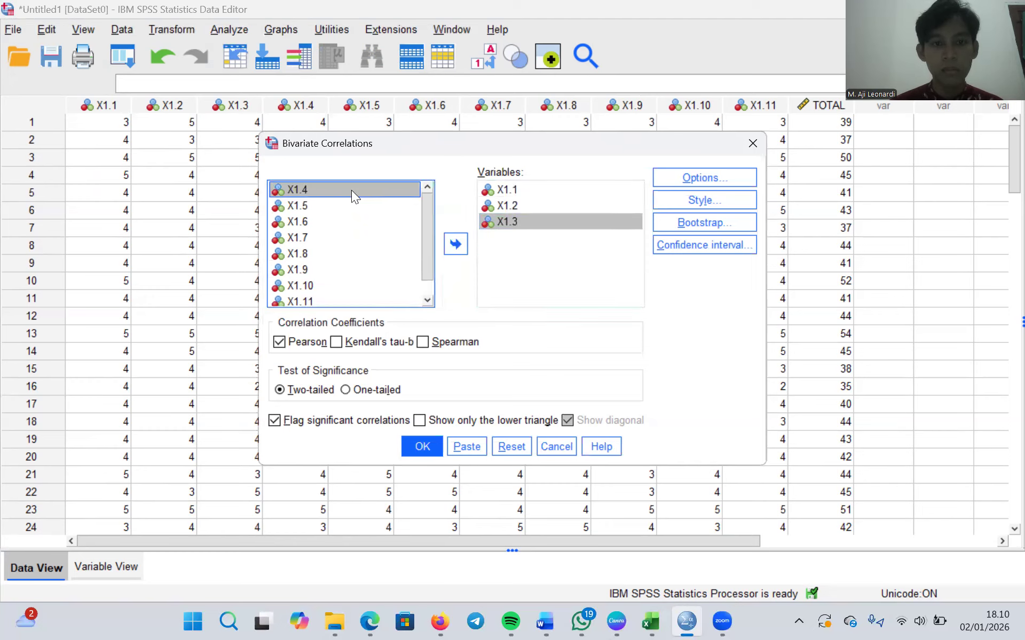
pyautogui.click(451, 237)
pyautogui.click(345, 188)
pyautogui.click(455, 244)
pyautogui.click(363, 189)
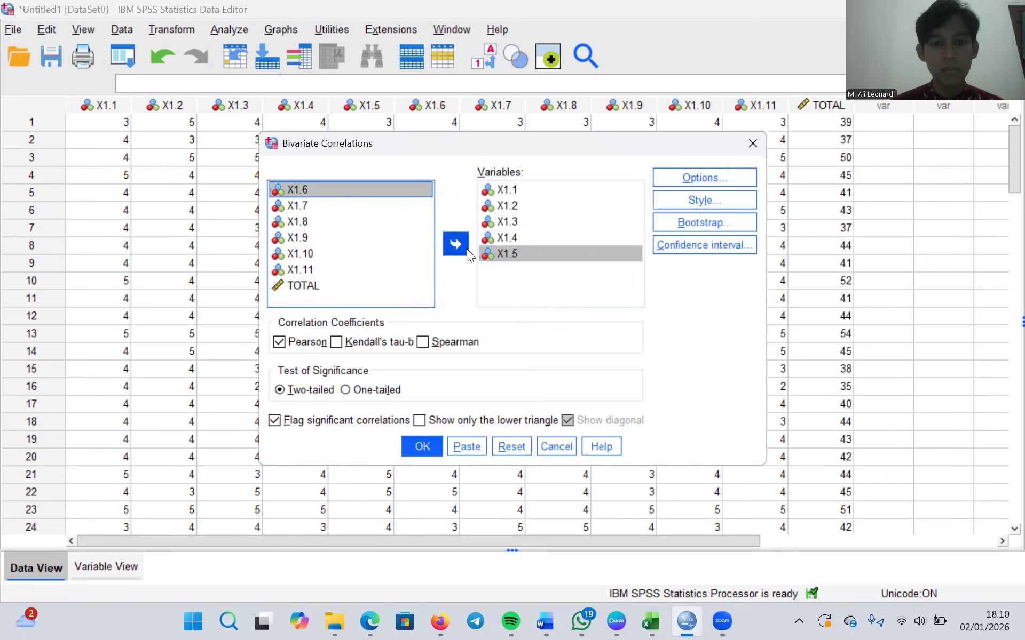
pyautogui.click(456, 244)
# - Add the items X1.7, X1.8 and X1.9 to the variables of the bivariate correlation
pyautogui.click(367, 189)
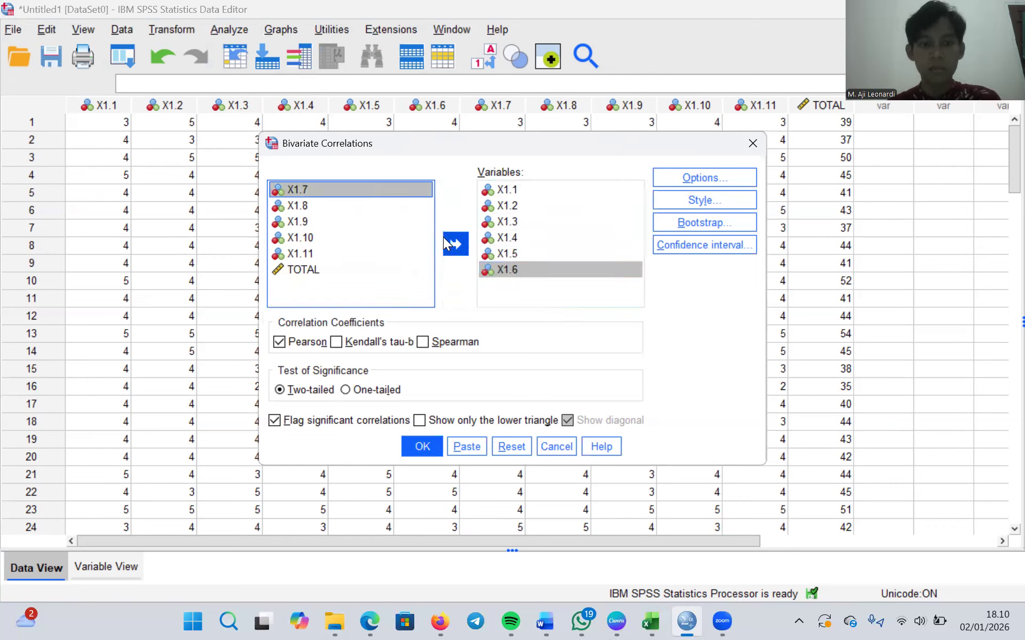
pyautogui.click(456, 243)
pyautogui.click(363, 190)
pyautogui.click(455, 244)
pyautogui.click(375, 187)
pyautogui.click(454, 246)
# - Add X1.10, X1.11 and TOTAL to the correlation variables and run the two-tailed Pearson correlation
pyautogui.click(340, 187)
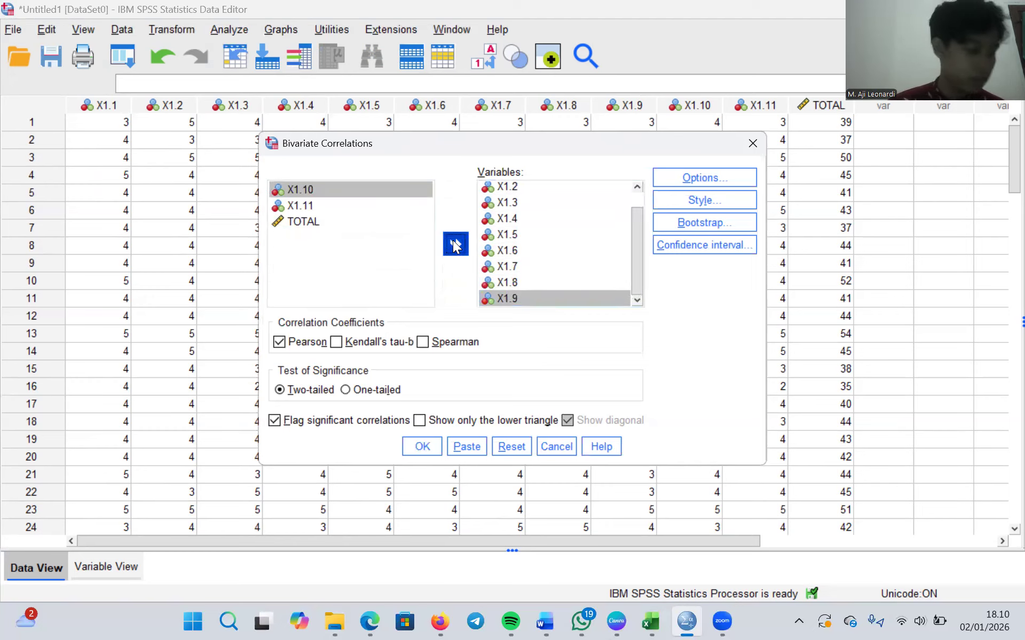
pyautogui.click(454, 244)
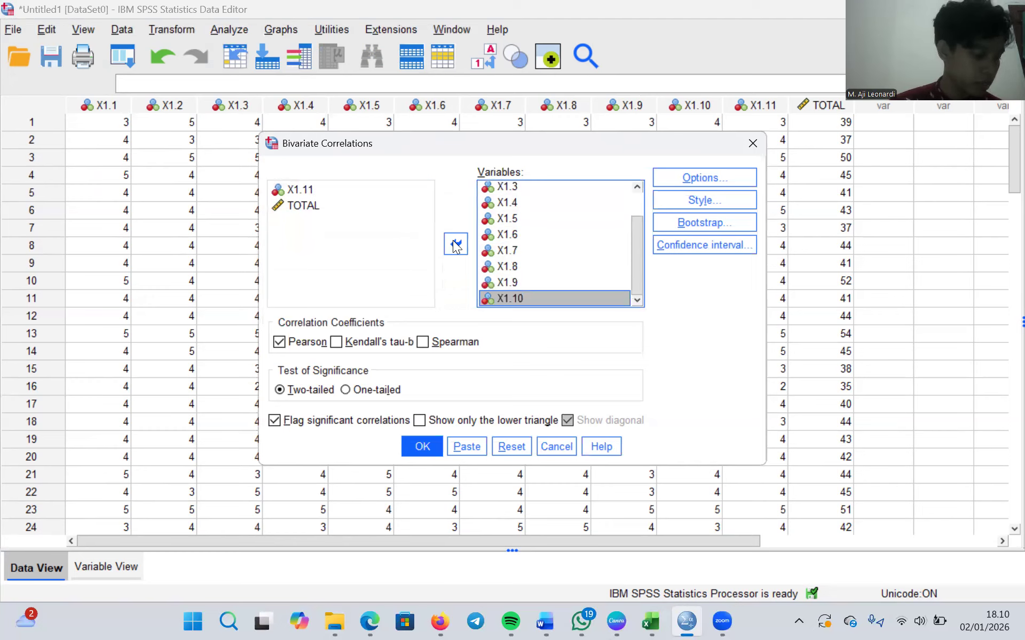
pyautogui.click(372, 193)
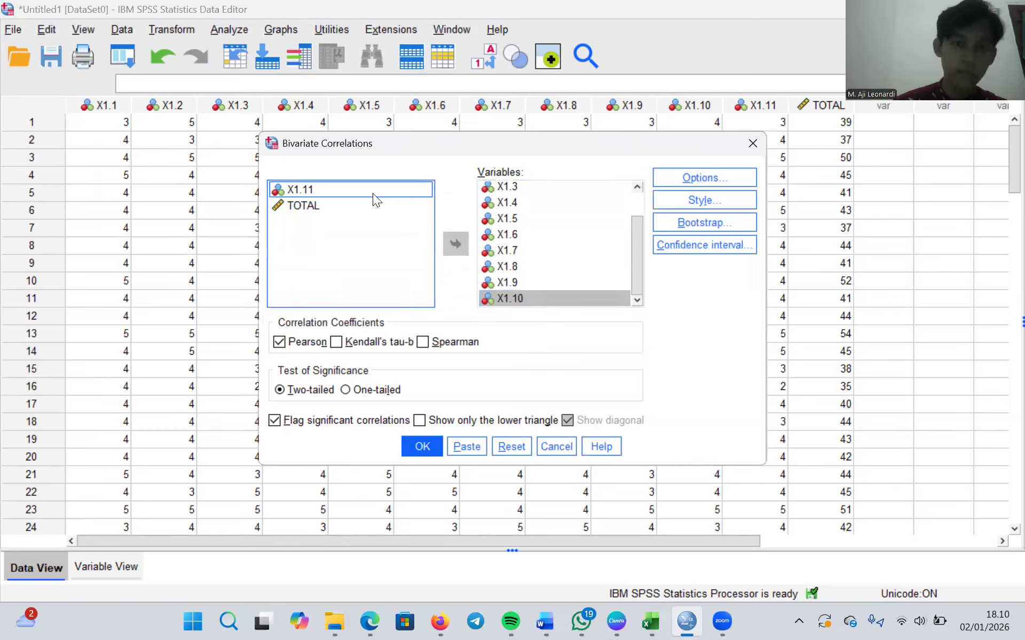
pyautogui.click(455, 244)
pyautogui.click(362, 188)
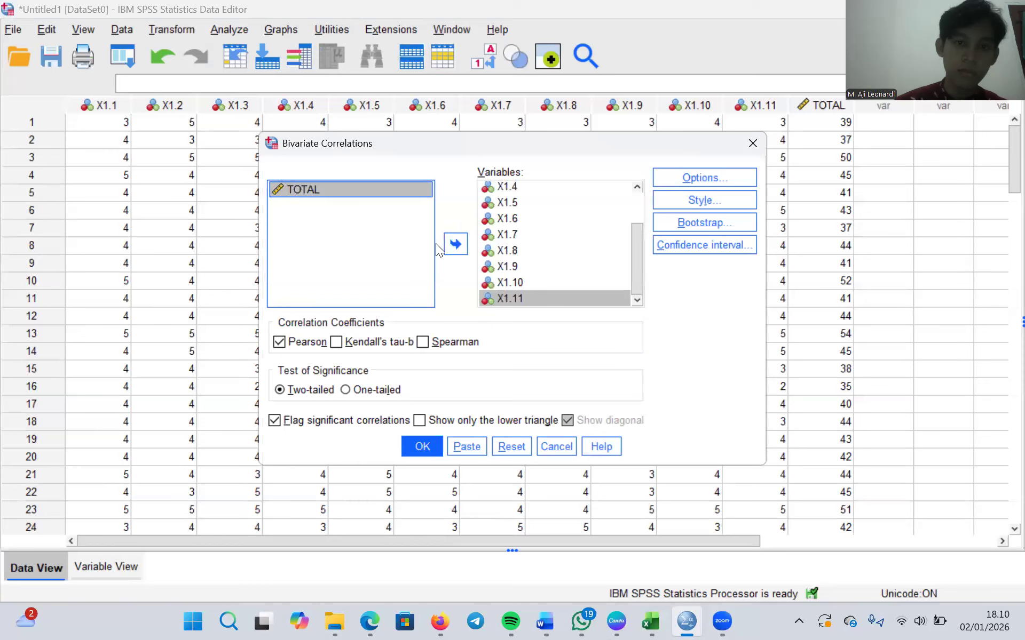
pyautogui.click(451, 246)
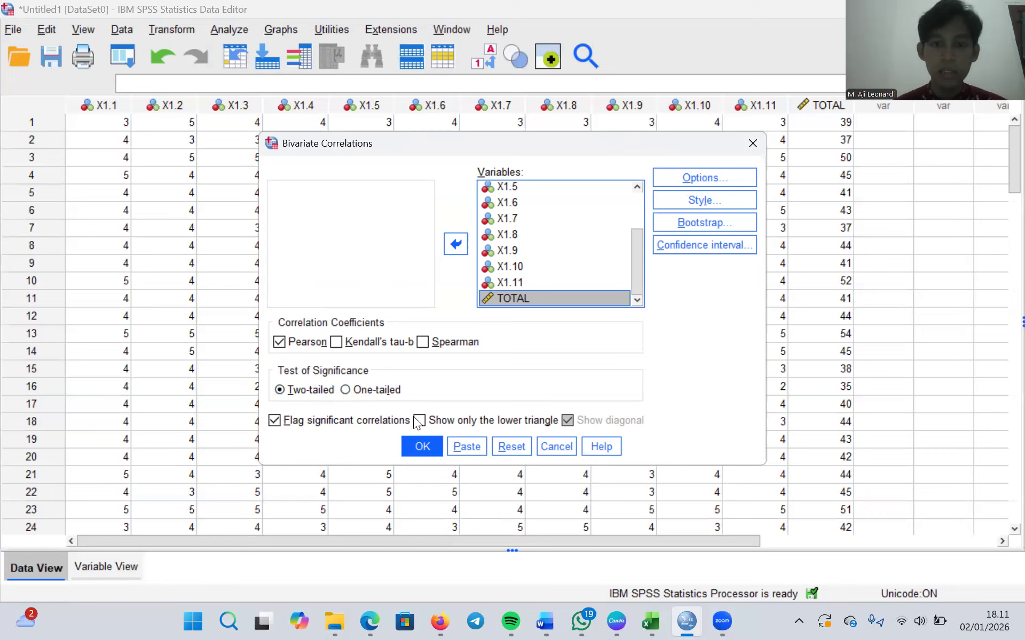
pyautogui.click(422, 446)
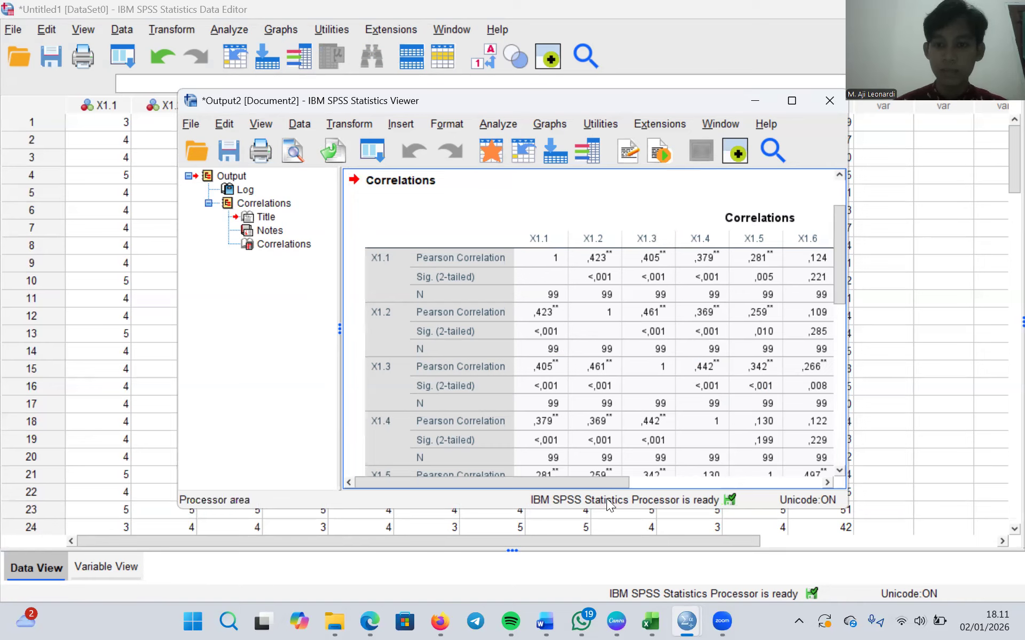
# - Examine the correlations table in the output, including the TOTAL column, the TOTAL row and the significance footnotes
pyautogui.moveTo(606, 478)
pyautogui.mouseDown()
pyautogui.moveTo(853, 472)
pyautogui.moveTo(603, 473)
pyautogui.moveTo(612, 474)
pyautogui.mouseUp()
pyautogui.scroll(-3, 598, 408)
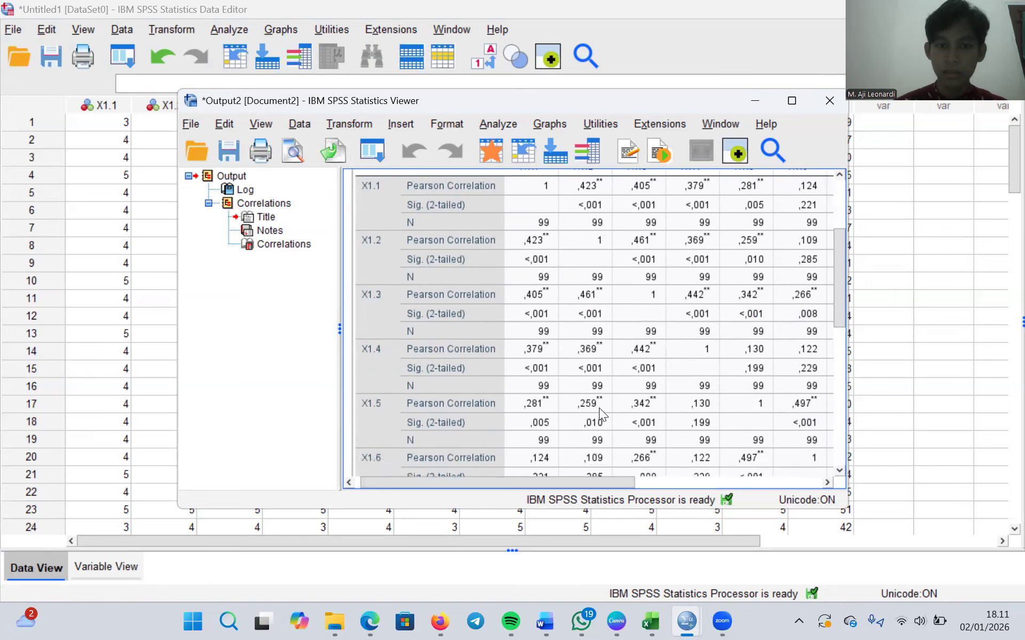
pyautogui.scroll(-5, 599, 407)
pyautogui.scroll(-7, 599, 408)
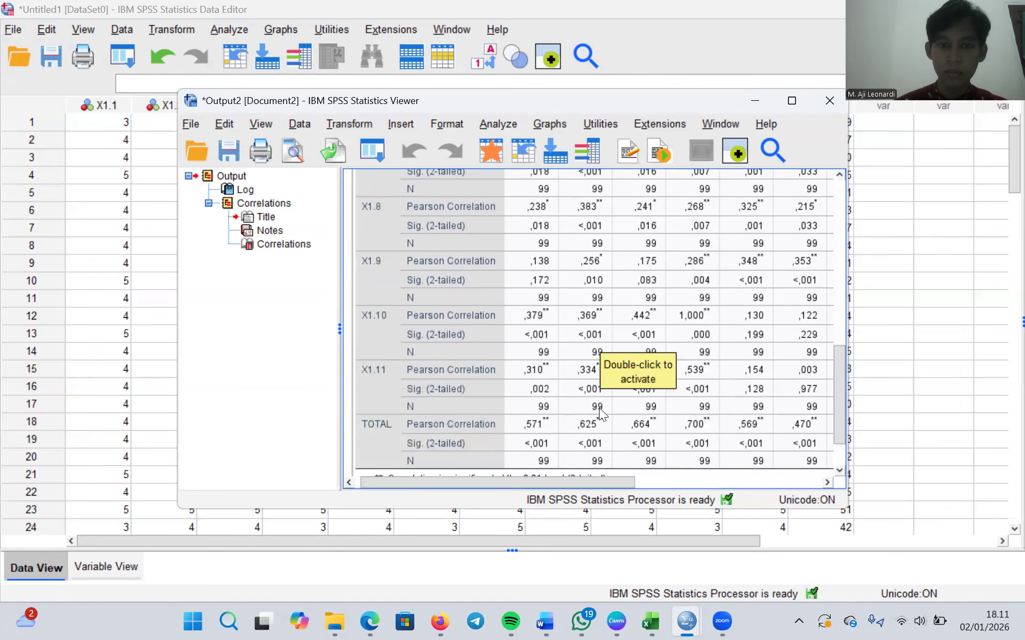
pyautogui.scroll(-3, 600, 411)
pyautogui.scroll(15, 601, 414)
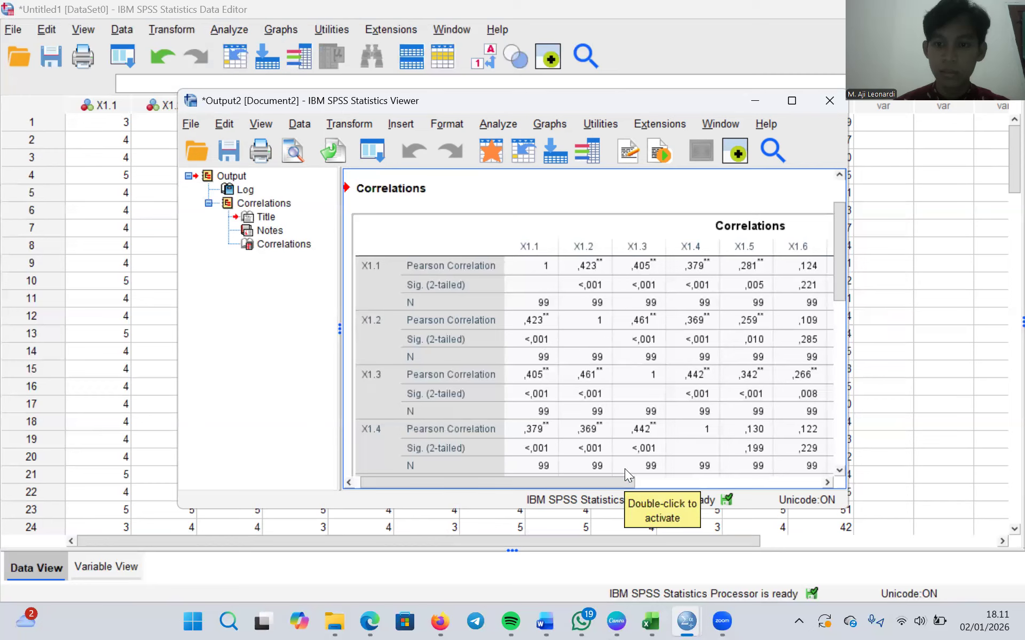
pyautogui.moveTo(624, 479); pyautogui.dragTo(862, 452)
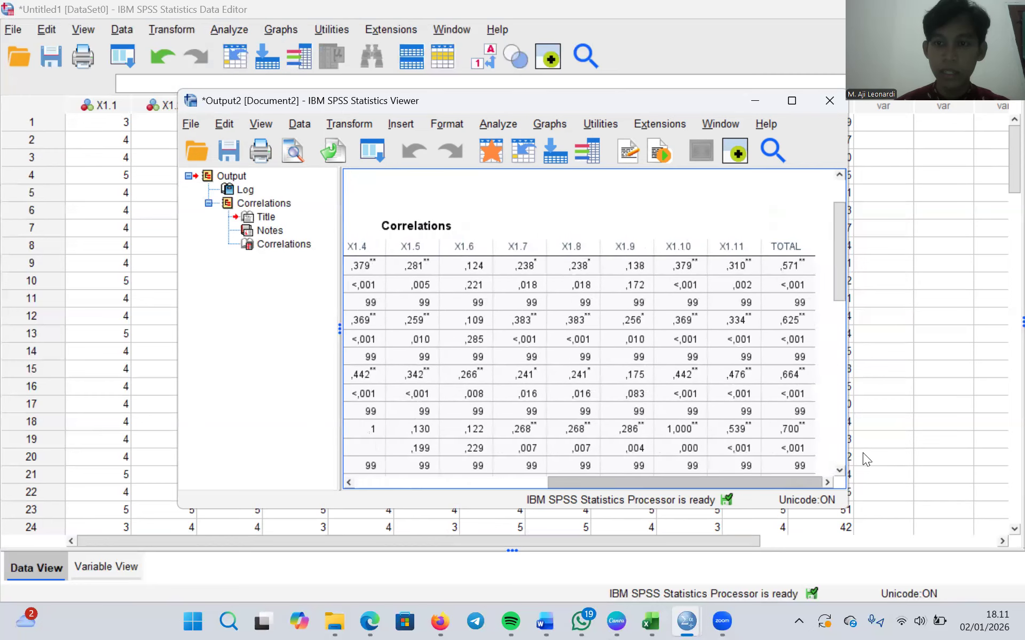
pyautogui.scroll(-5, 699, 431)
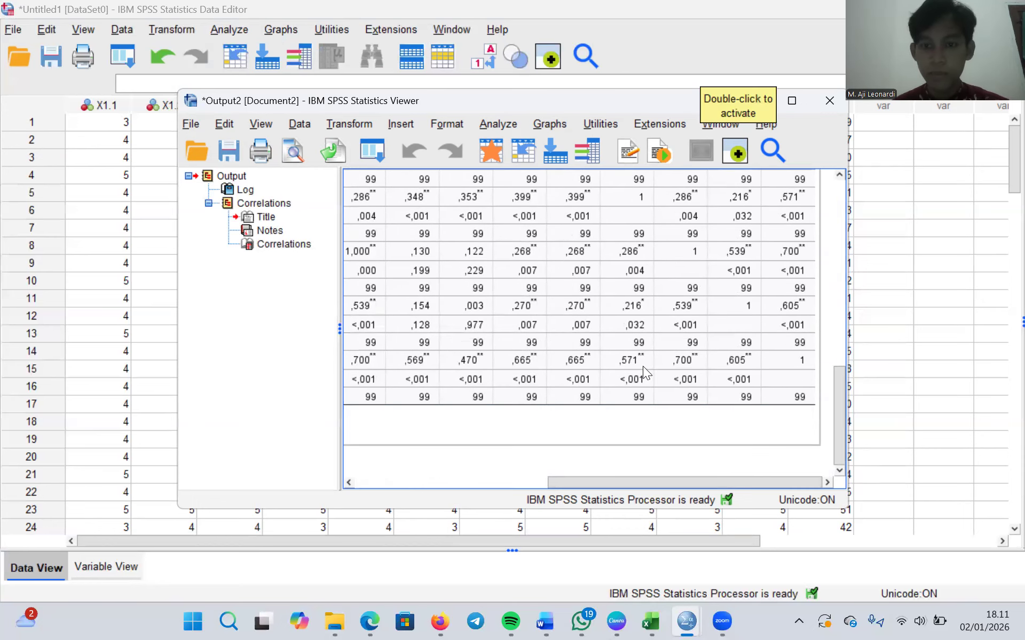
pyautogui.scroll(6, 643, 366)
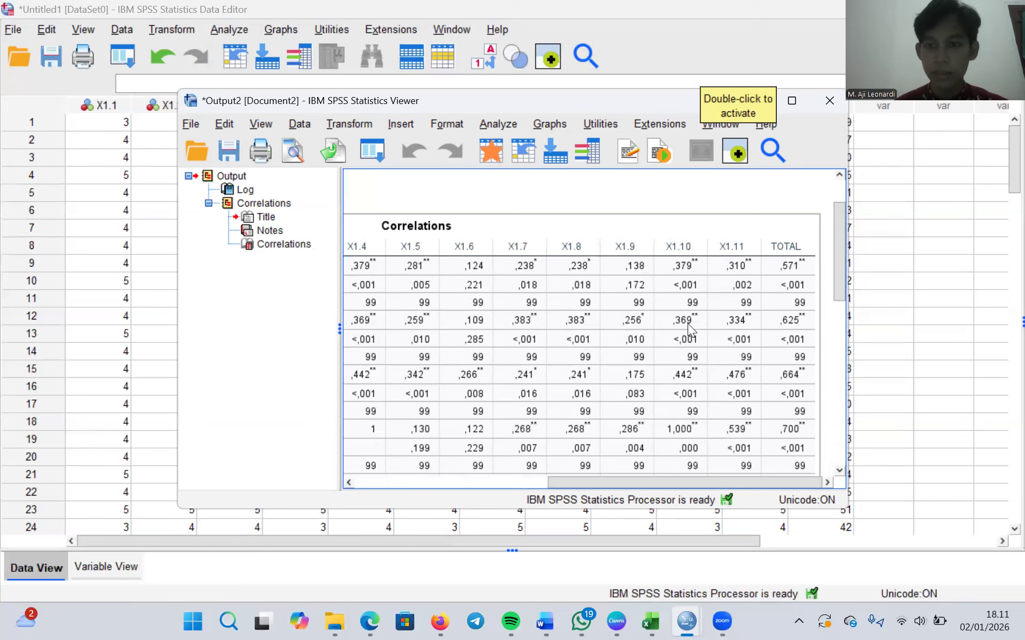
pyautogui.moveTo(626, 481); pyautogui.dragTo(384, 486)
pyautogui.scroll(-6, 457, 428)
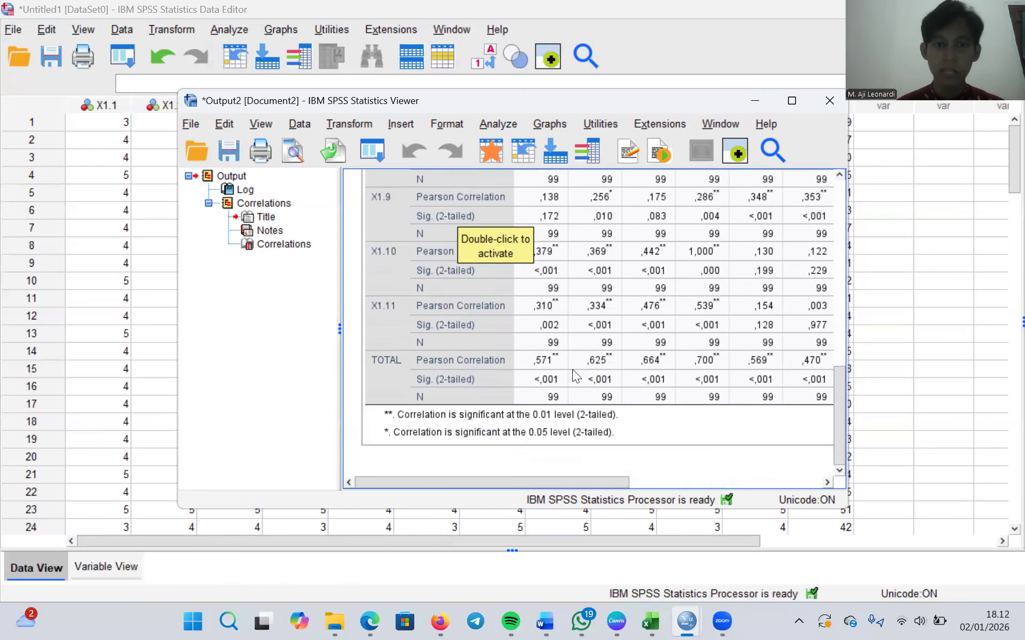
pyautogui.click(572, 370)
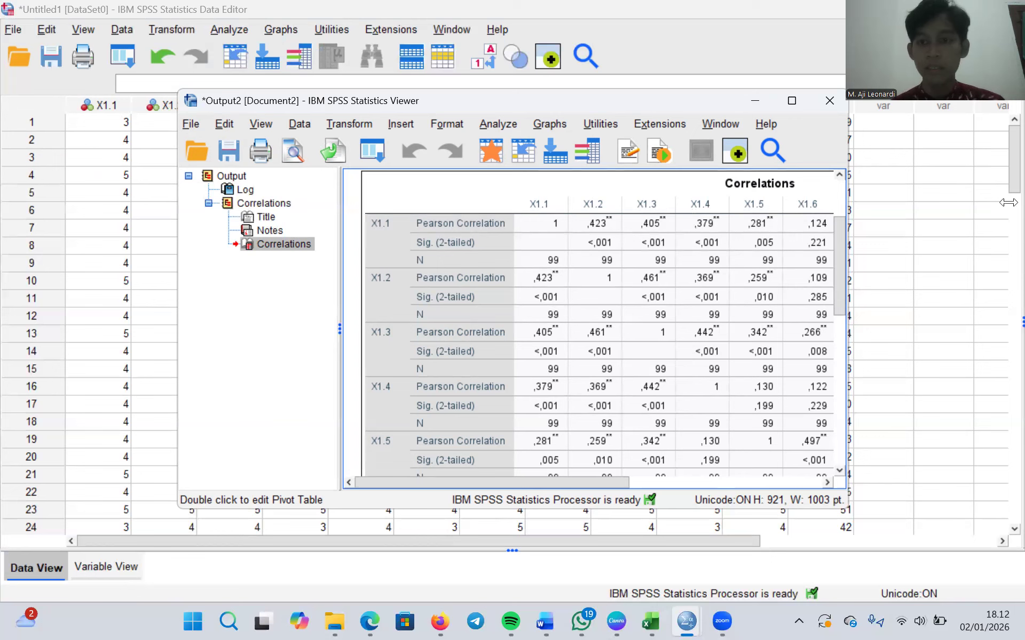
# - Close the correlation output without saving it and open the Reliability Analysis for the item data
pyautogui.click(832, 100)
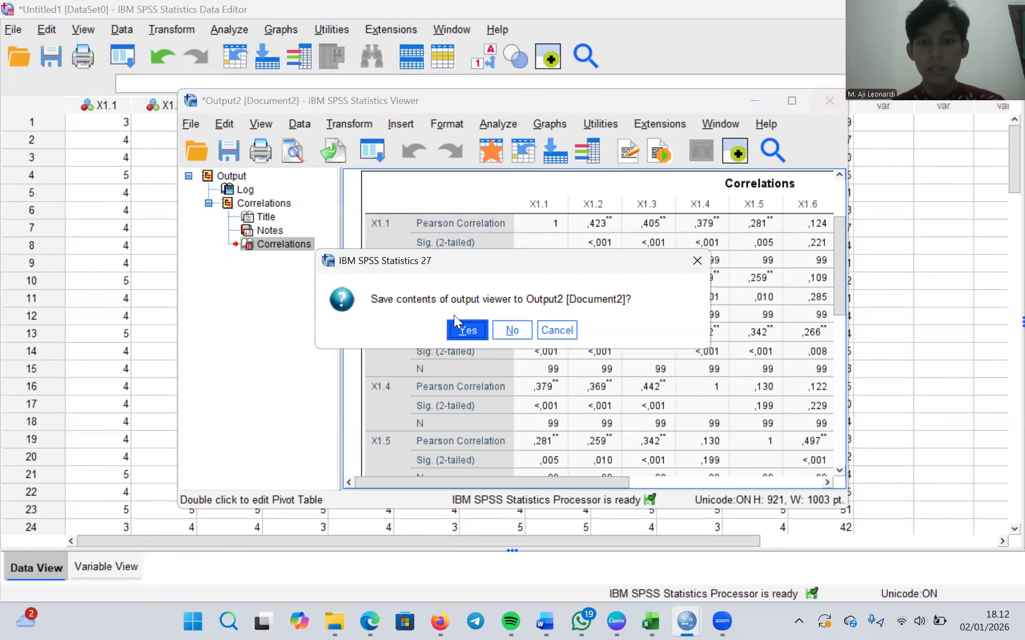
pyautogui.click(506, 329)
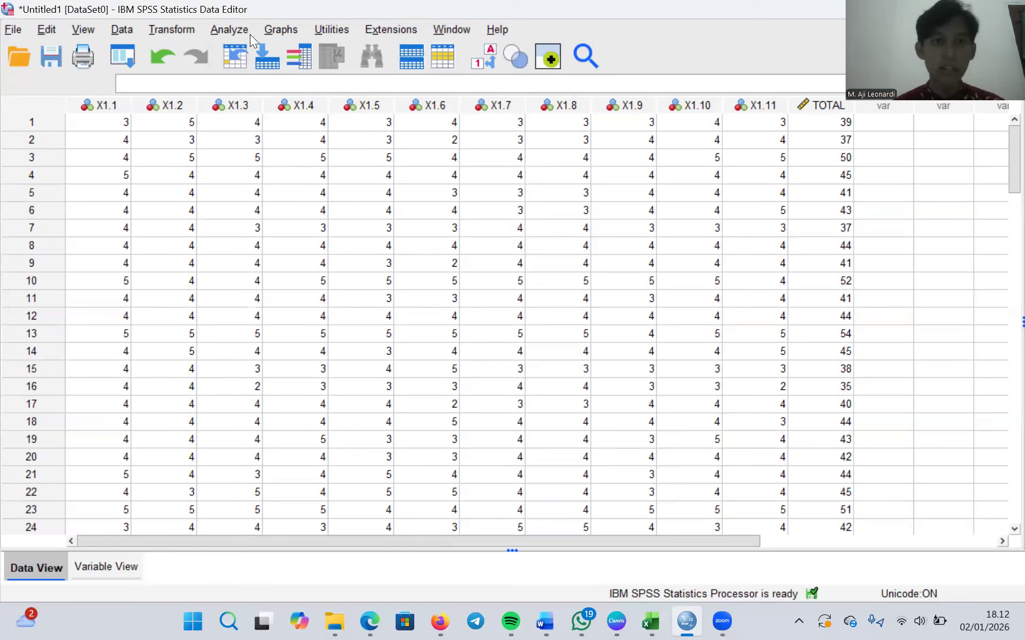
pyautogui.click(230, 31)
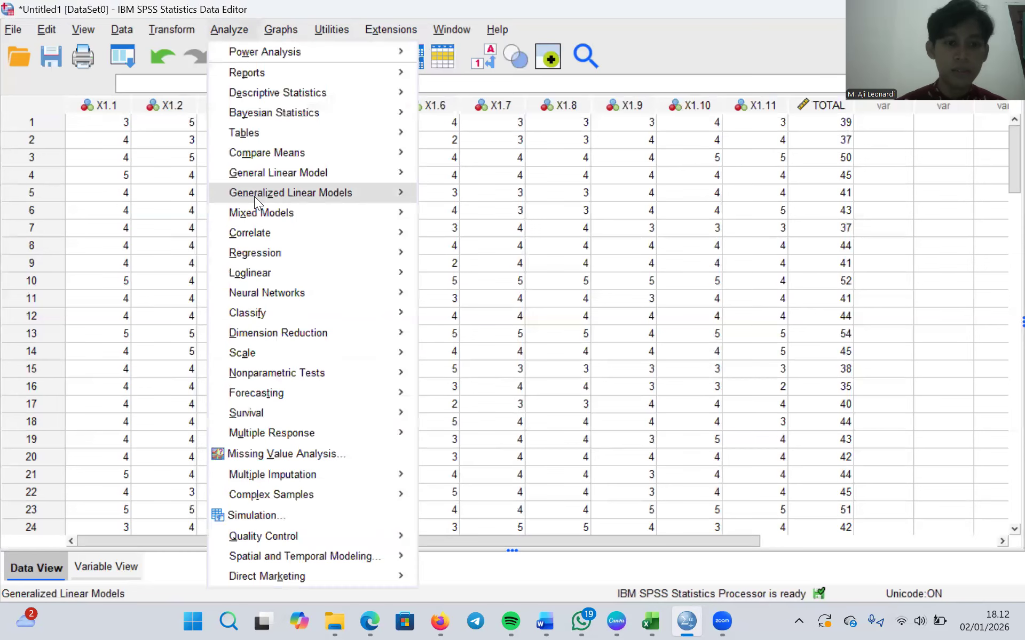
pyautogui.moveTo(299, 351)
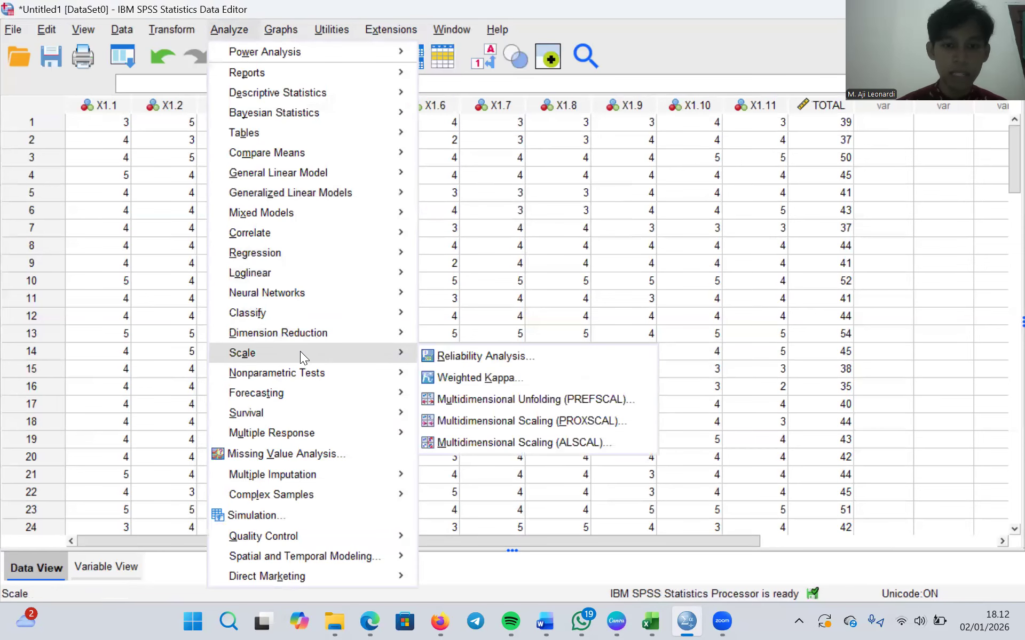
pyautogui.click(466, 356)
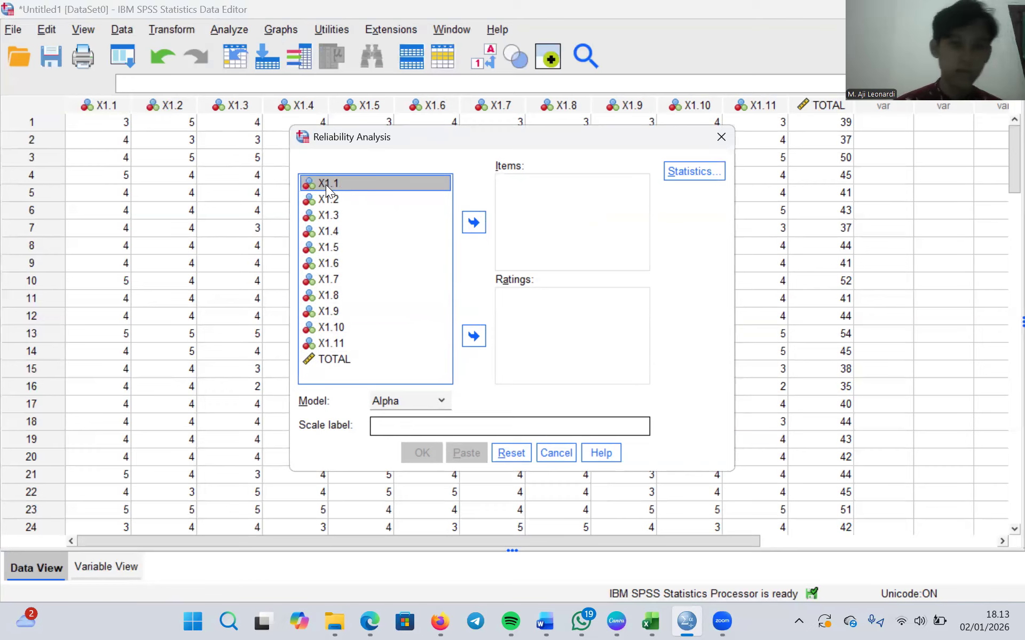
# - Add X1.1 and X1.2 to the items of the reliability analysis
pyautogui.moveTo(326, 185); pyautogui.dragTo(349, 181)
pyautogui.rightClick(337, 179)
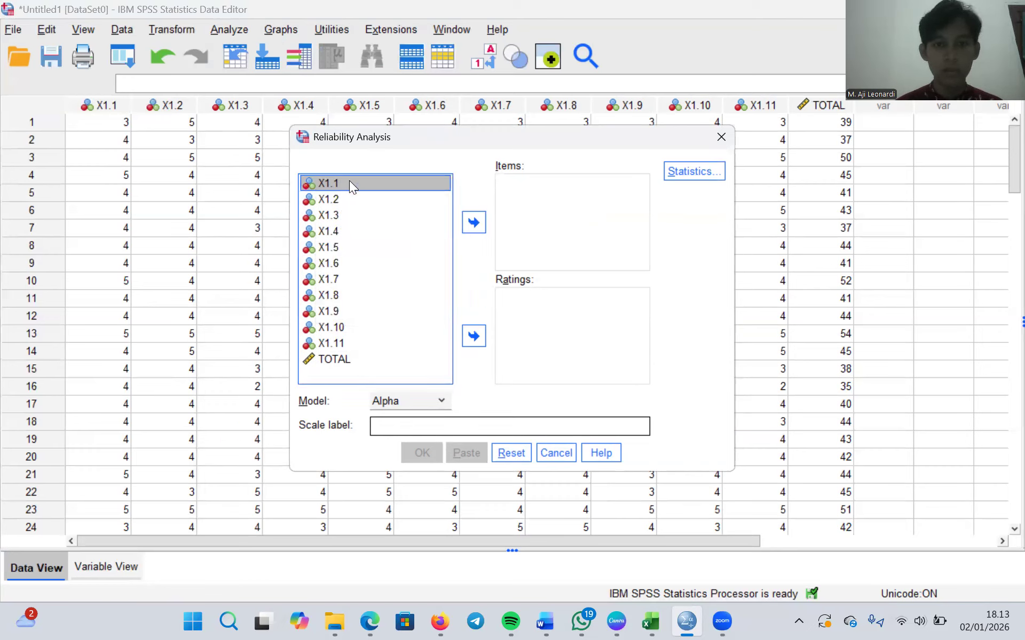
pyautogui.click(473, 223)
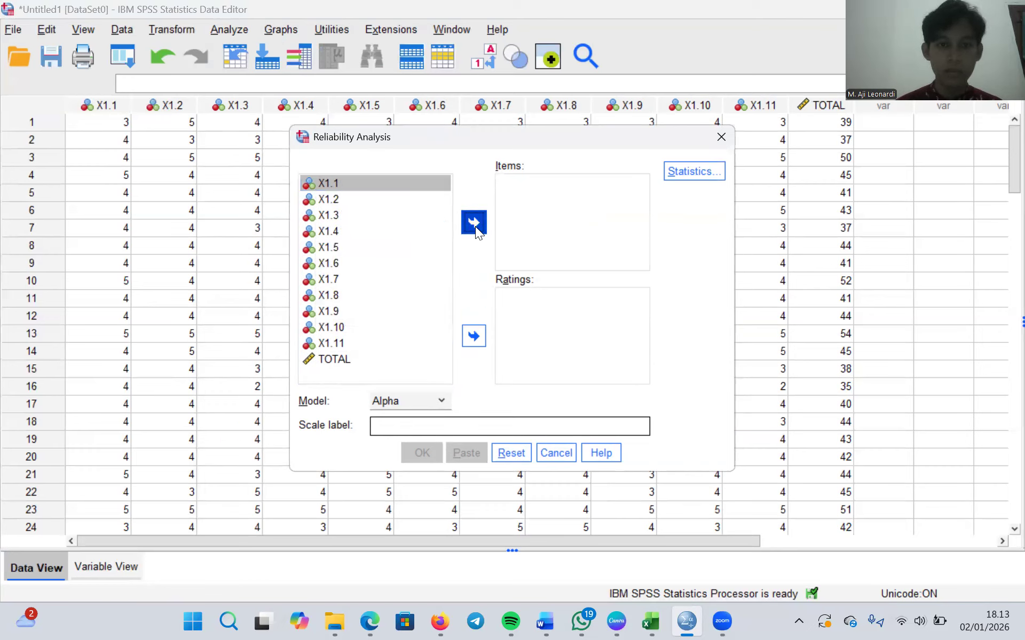
pyautogui.click(377, 193)
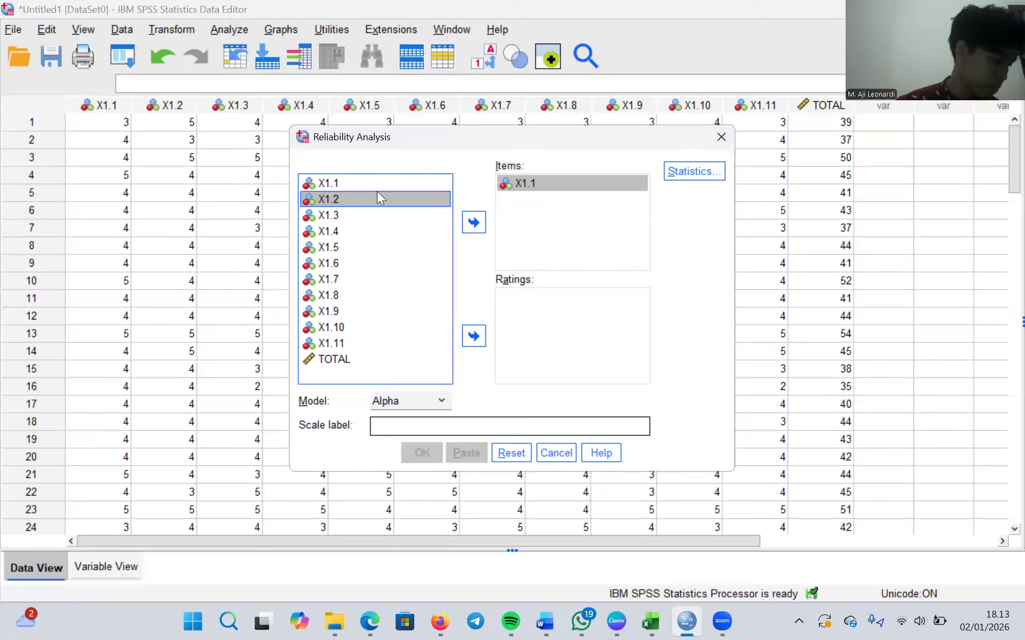
pyautogui.click(474, 223)
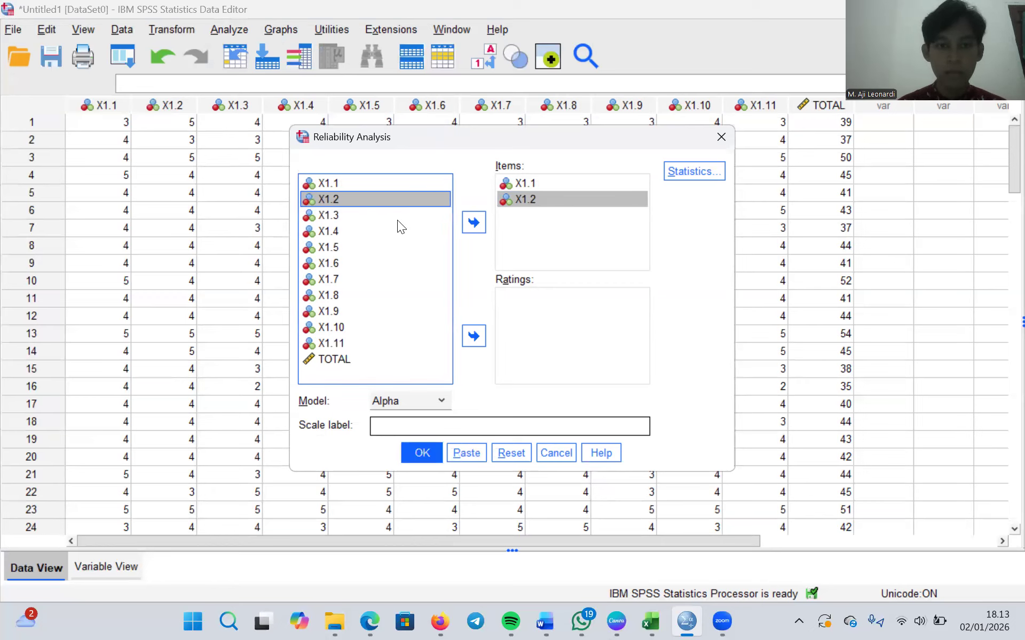
# - Add X1.3, X1.4 and X1.5 to the items of the reliability analysis
pyautogui.click(395, 226)
pyautogui.click(469, 222)
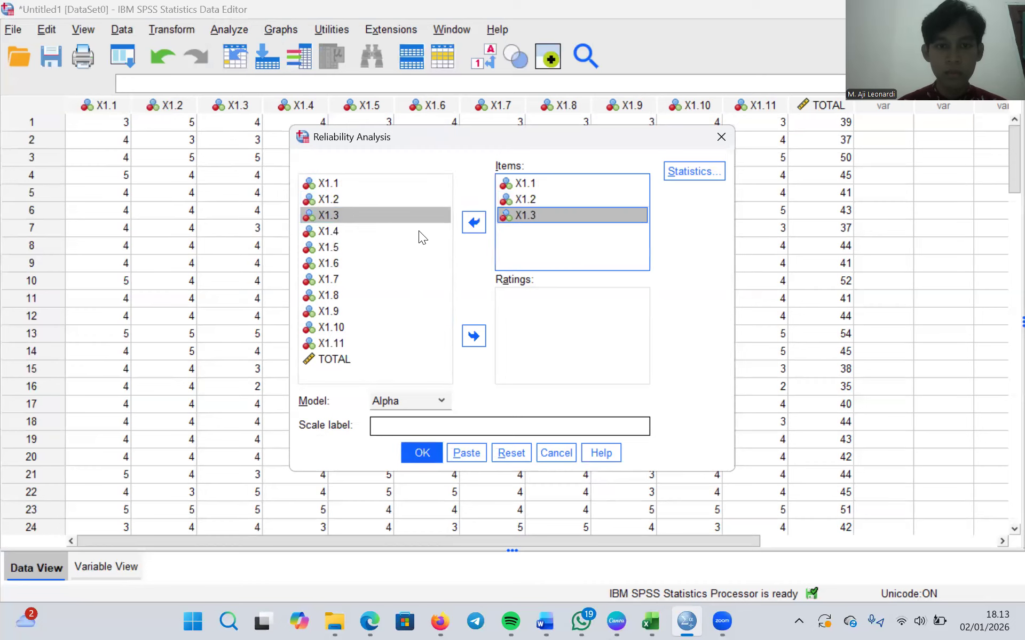
pyautogui.click(399, 235)
pyautogui.click(466, 228)
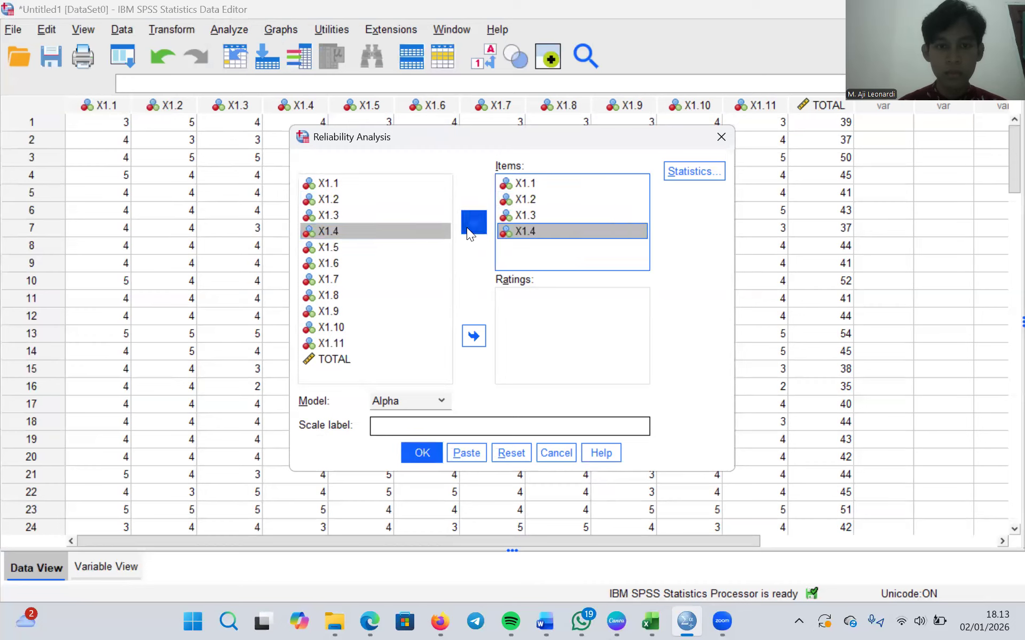
pyautogui.click(394, 248)
pyautogui.click(475, 223)
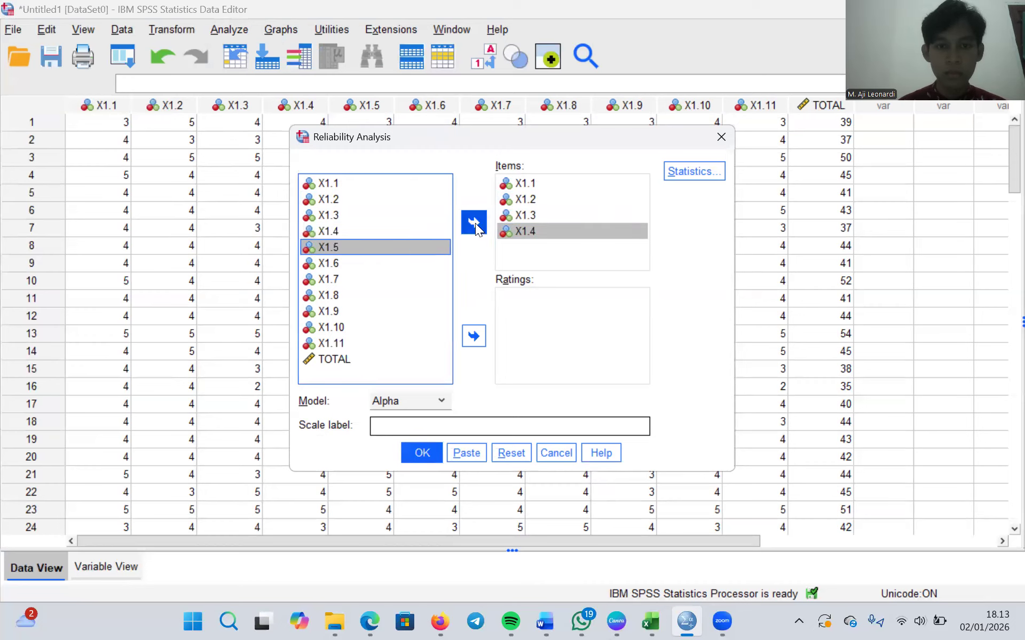
# - Add X1.6 and X1.7 to the items of the reliability analysis
pyautogui.click(380, 271)
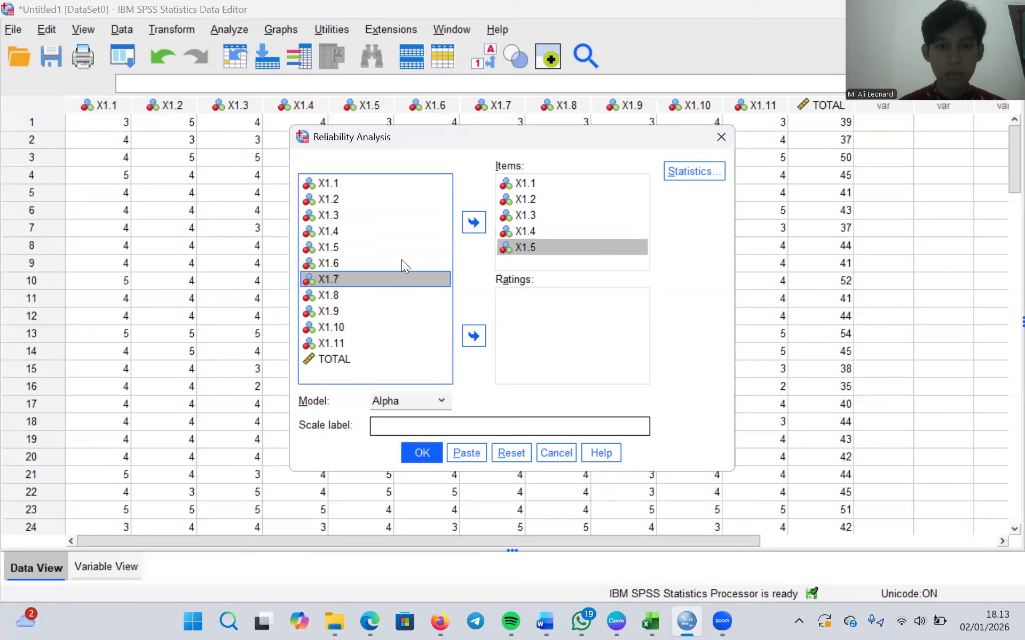
pyautogui.click(389, 260)
pyautogui.click(467, 222)
pyautogui.click(405, 263)
pyautogui.click(383, 279)
pyautogui.click(475, 228)
# - Add X1.8 and X1.9 to the items of the reliability analysis
pyautogui.click(376, 298)
pyautogui.click(376, 298)
pyautogui.click(475, 223)
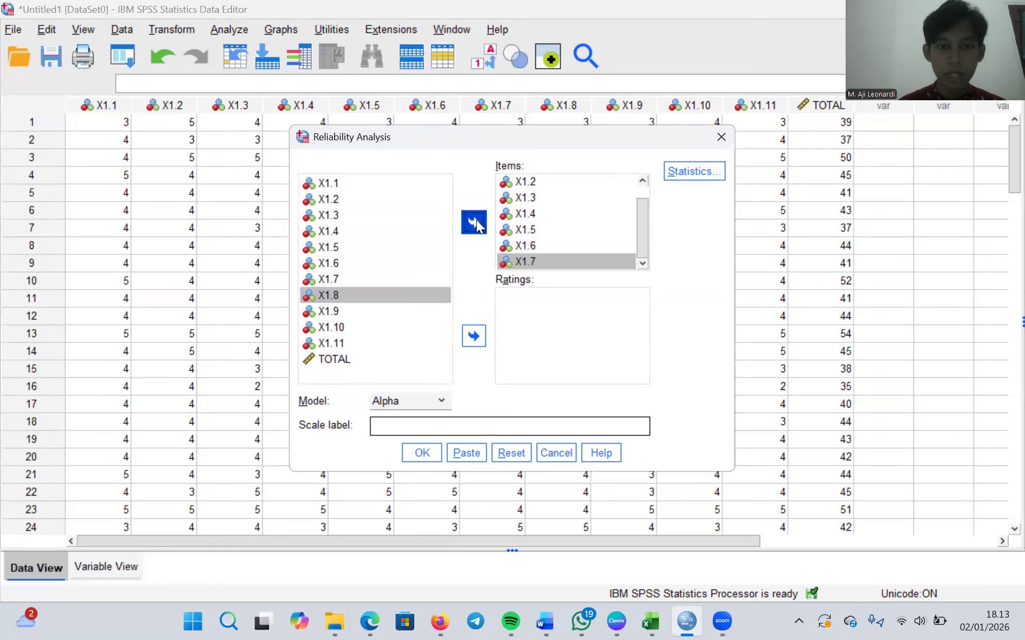
pyautogui.click(389, 310)
pyautogui.click(388, 311)
pyautogui.click(478, 224)
# - Add X1.10, X1.11 and TOTAL to the analysis items and run the reliability analysis with the Alpha model
pyautogui.click(369, 327)
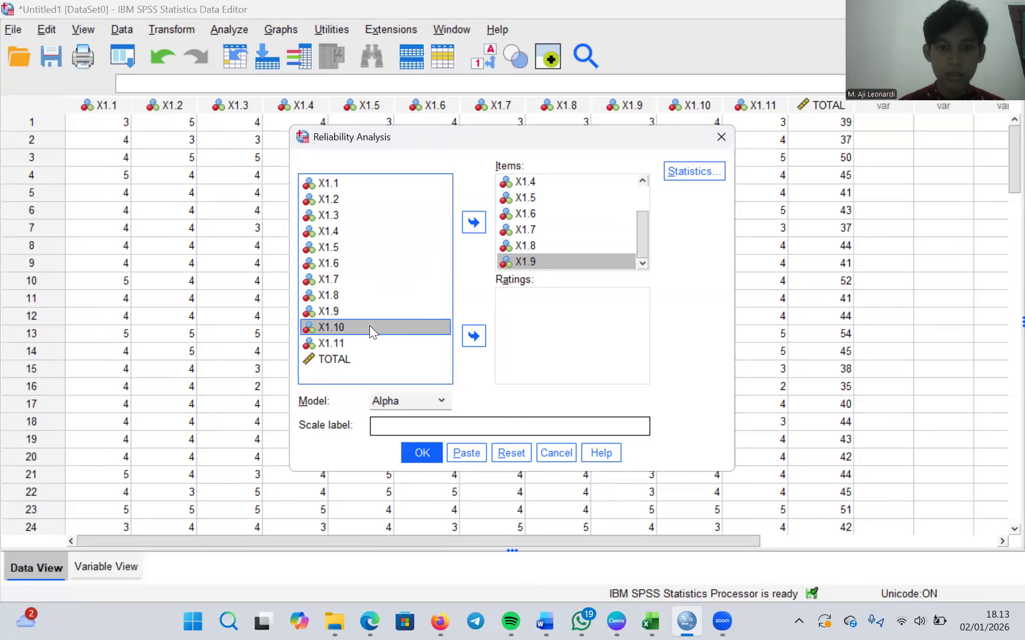
pyautogui.click(473, 230)
pyautogui.click(363, 342)
pyautogui.click(363, 343)
pyautogui.click(483, 222)
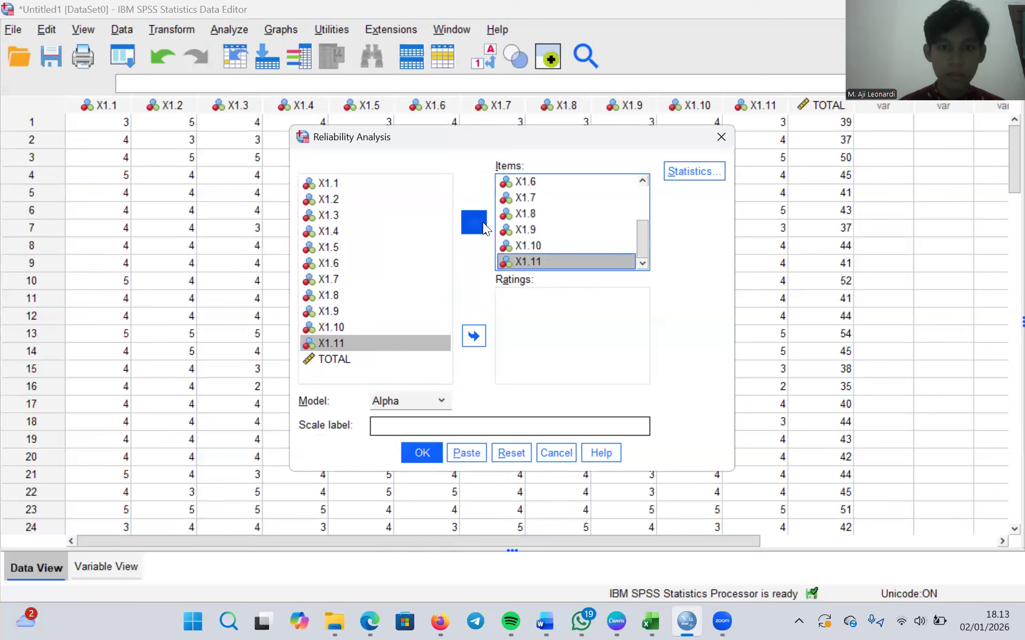
pyautogui.click(365, 355)
pyautogui.click(473, 228)
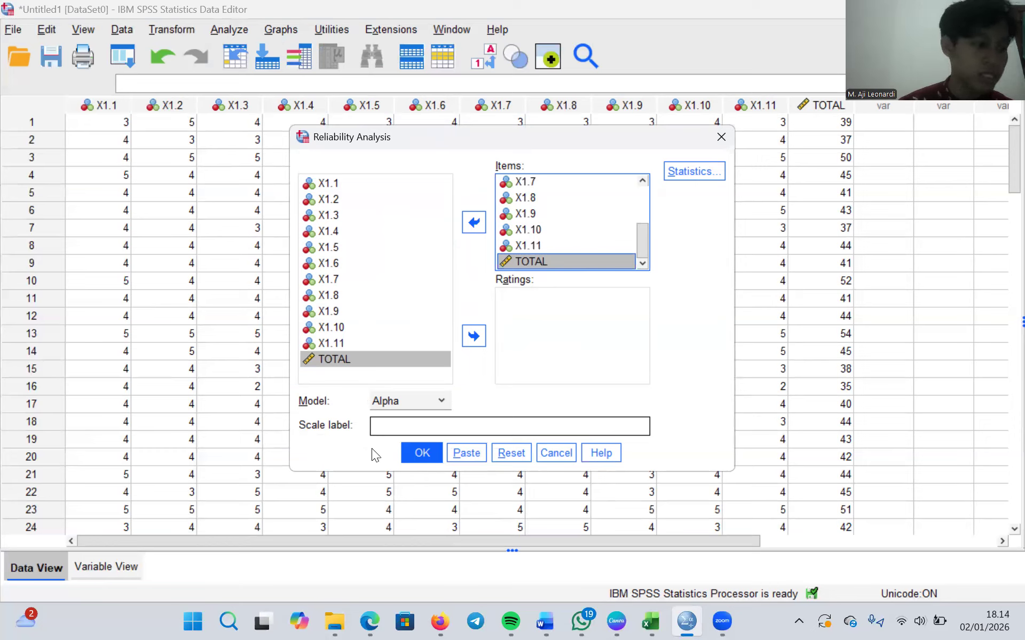
pyautogui.click(421, 453)
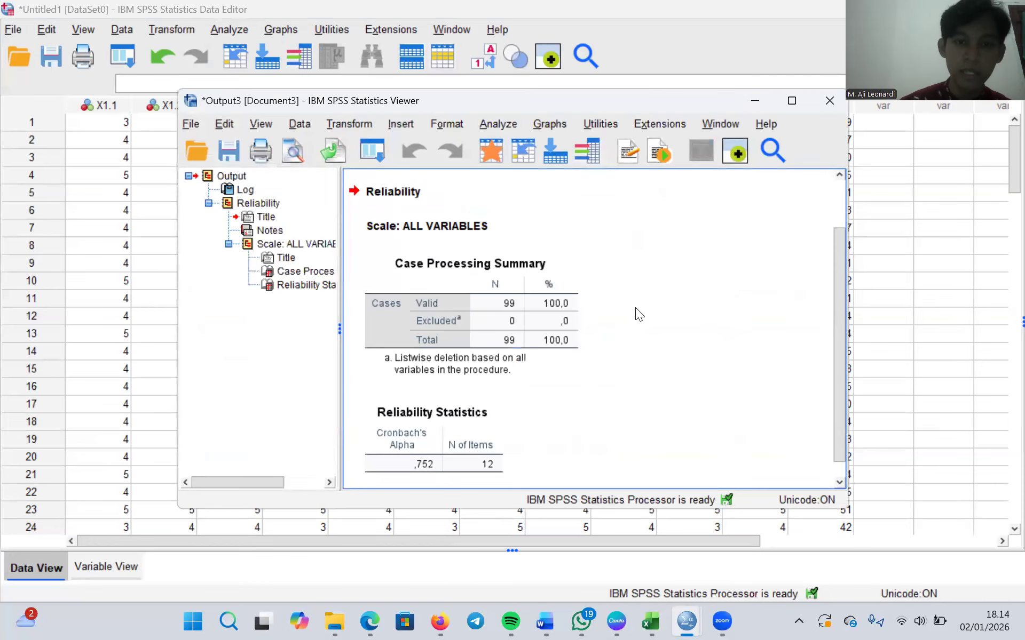
# - Examine the reliability output, including the Case Processing Summary and the Cronbach's Alpha in the Reliability Statistics table
pyautogui.scroll(-2, 634, 308)
pyautogui.scroll(4, 635, 308)
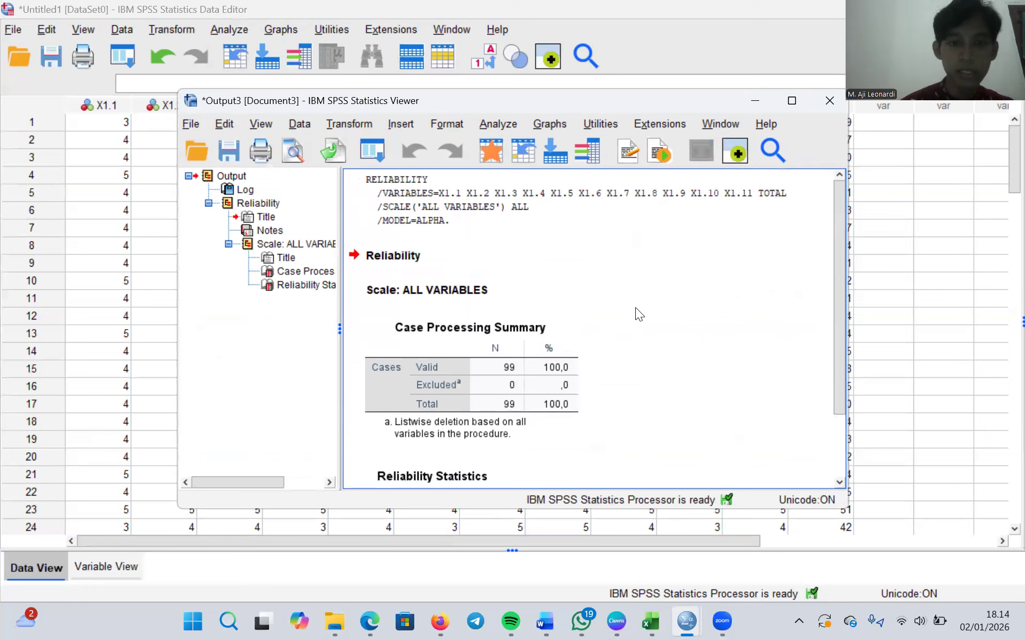
pyautogui.scroll(-3, 635, 307)
pyautogui.click(466, 268)
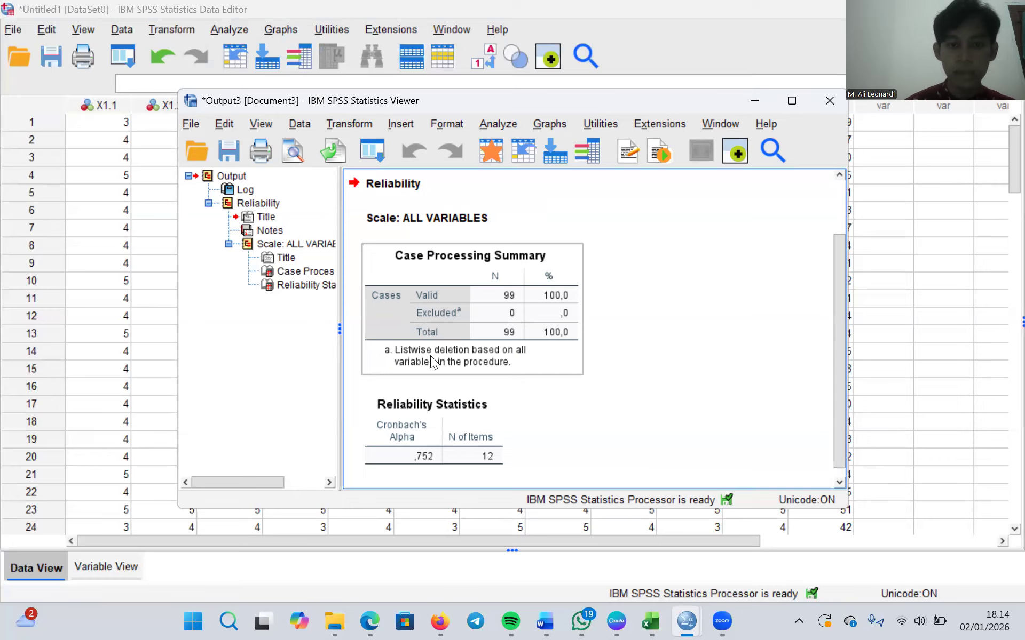
pyautogui.scroll(-1, 417, 365)
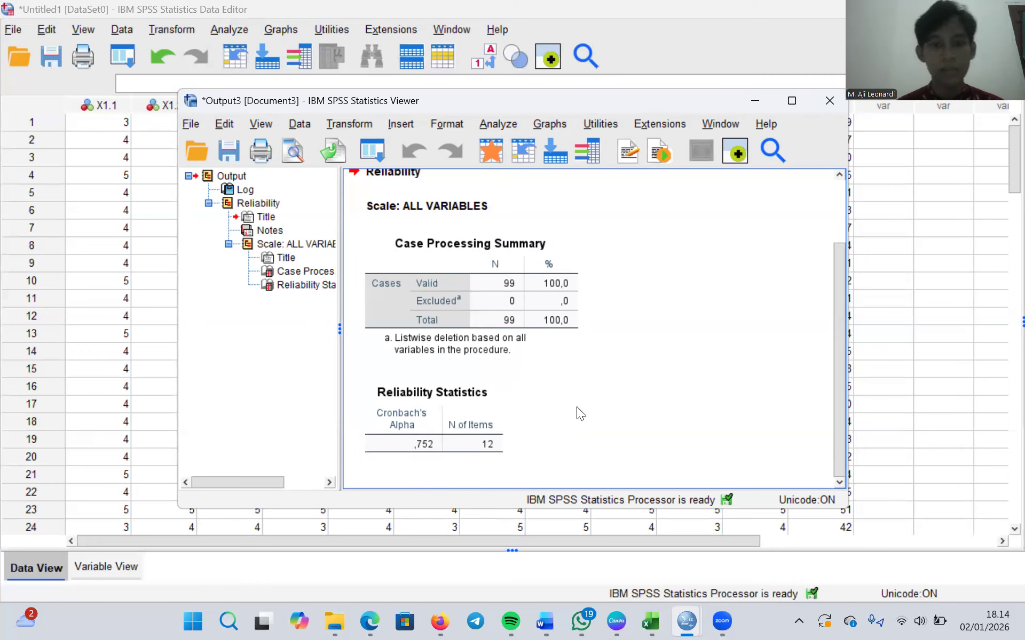
pyautogui.scroll(3, 579, 413)
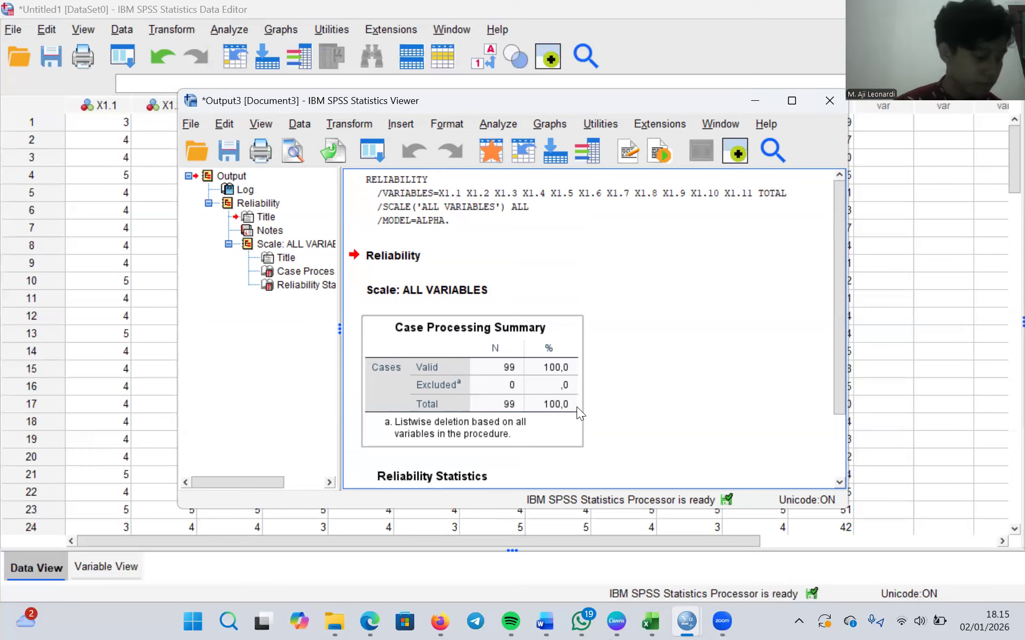
pyautogui.scroll(-3, 577, 408)
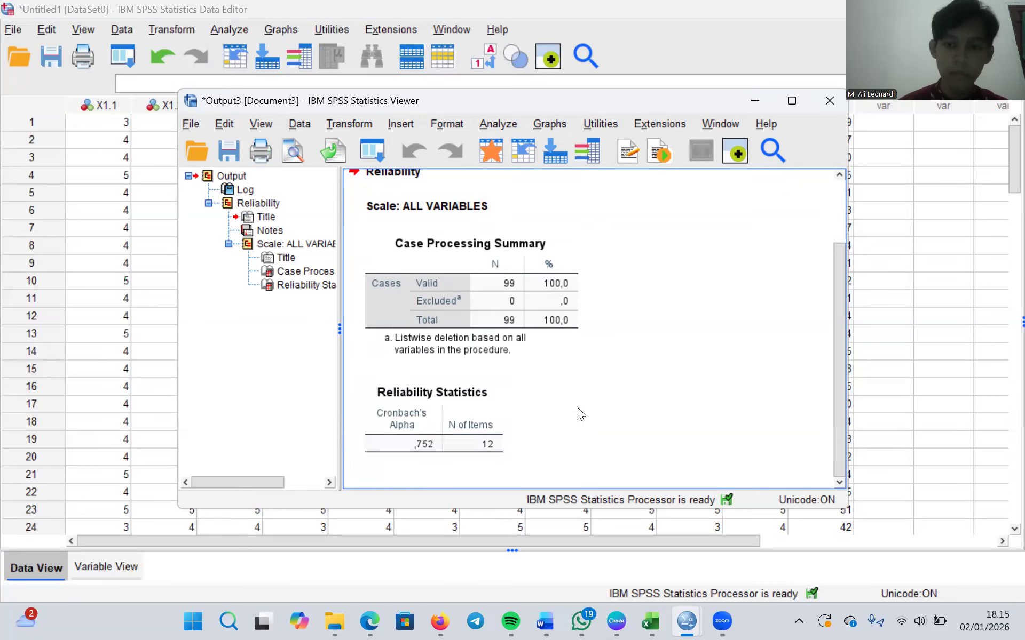
pyautogui.scroll(3, 576, 411)
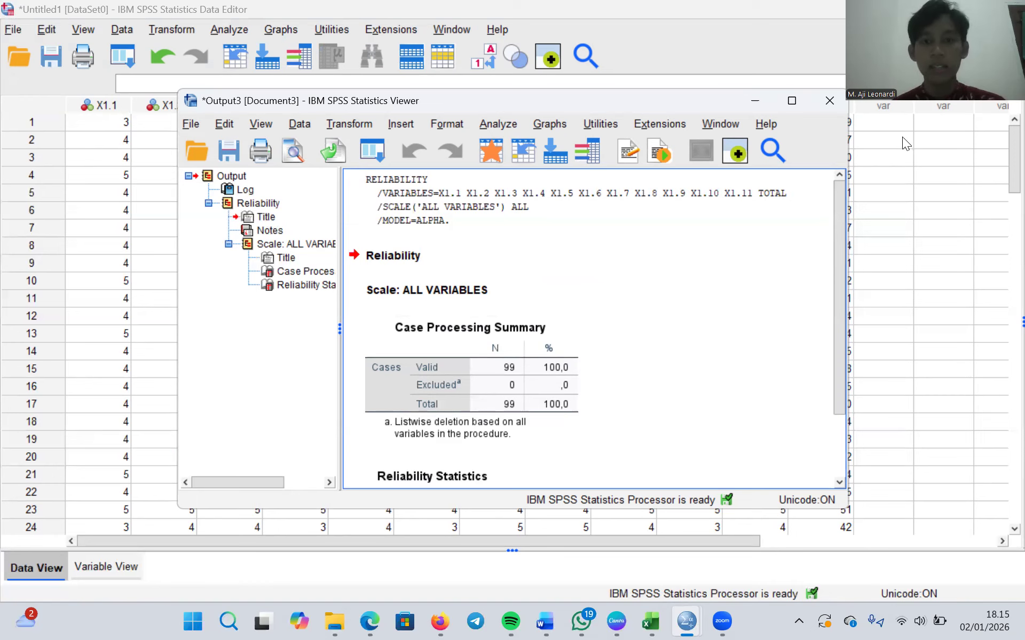
# - Close the reliability output without saving it and undo the decimal-format changes from TOTAL back to X1.3
pyautogui.click(829, 101)
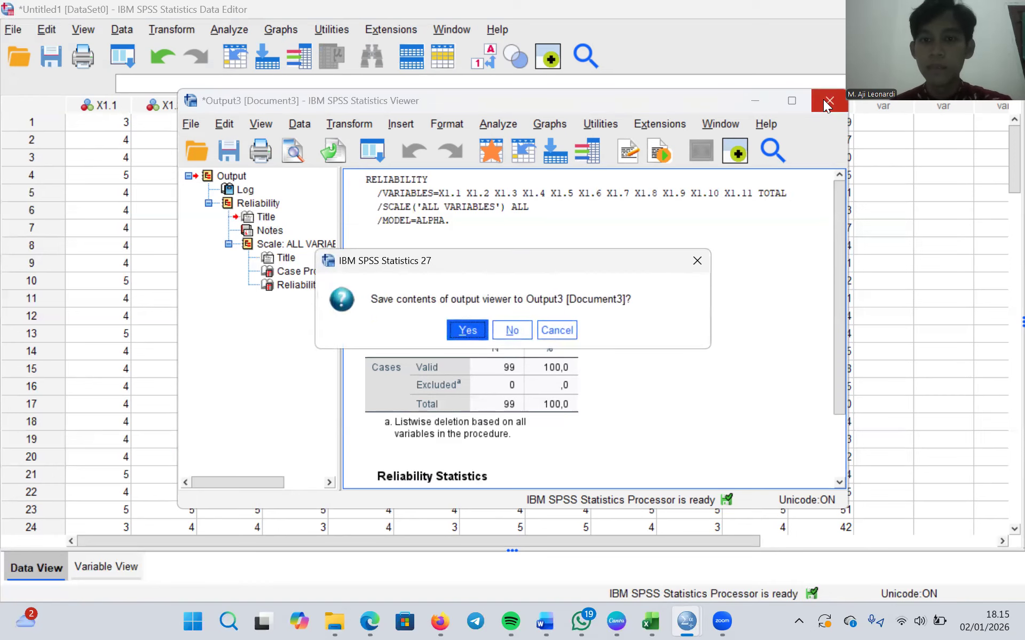
pyautogui.click(504, 324)
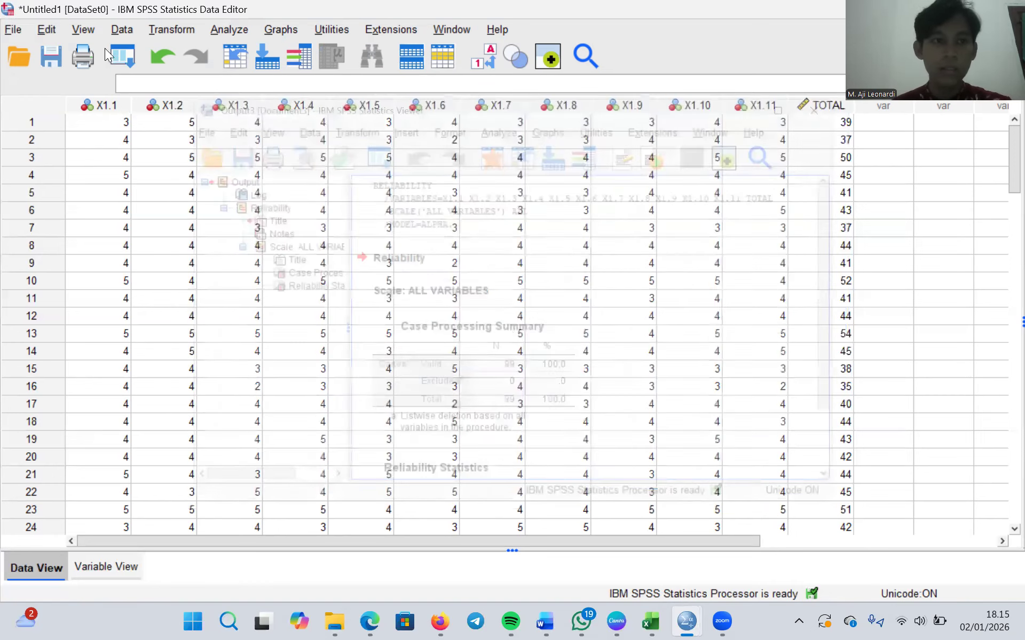
pyautogui.click(151, 63)
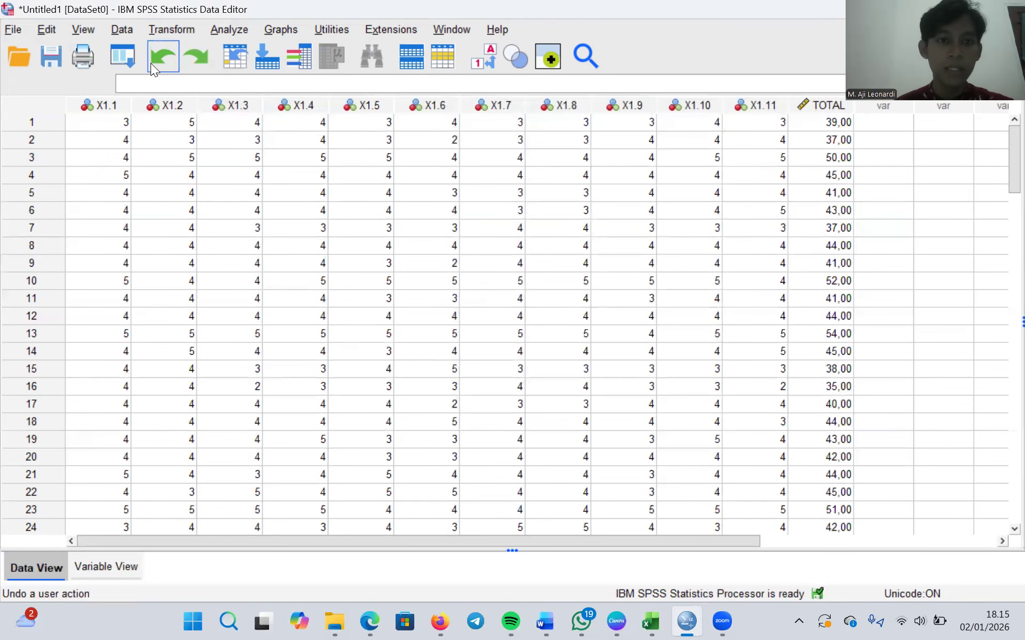
pyautogui.click(151, 63)
pyautogui.click(150, 62)
pyautogui.click(151, 63)
pyautogui.click(150, 63)
pyautogui.click(150, 63)
pyautogui.click(151, 63)
pyautogui.click(150, 62)
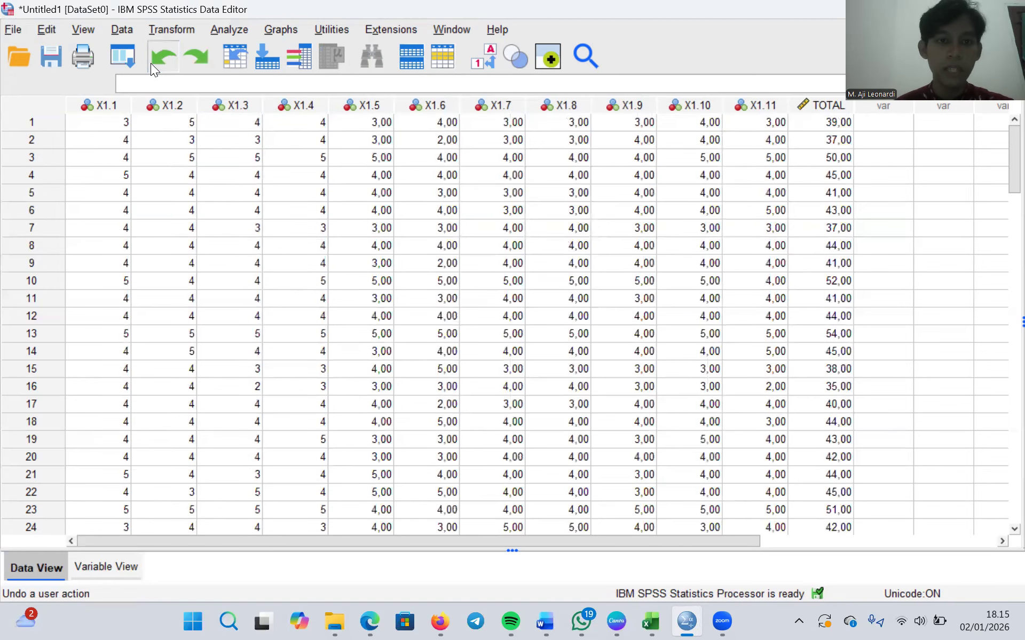
pyautogui.click(150, 63)
pyautogui.click(151, 63)
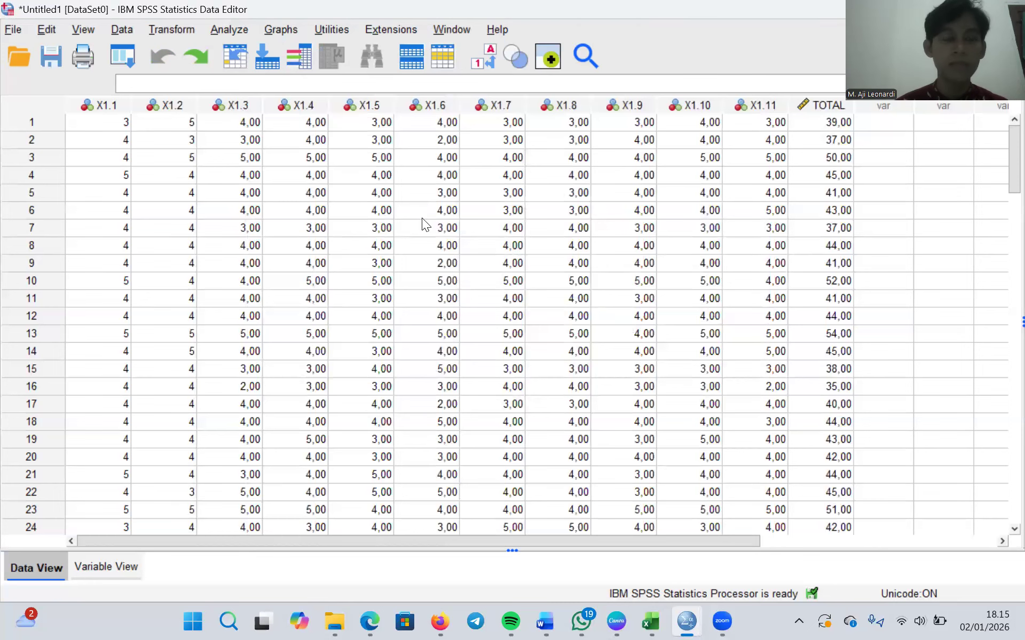
# - Select the values of X1.6 through TOTAL for all cases and clear them
pyautogui.click(841, 540)
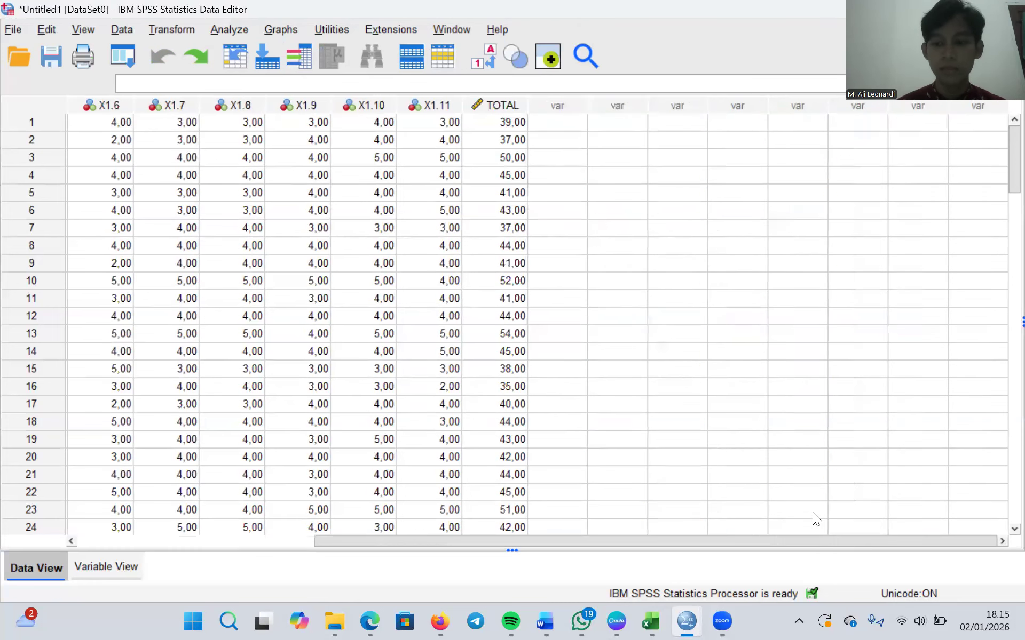
pyautogui.scroll(-17, 553, 492)
pyautogui.scroll(-20, 552, 492)
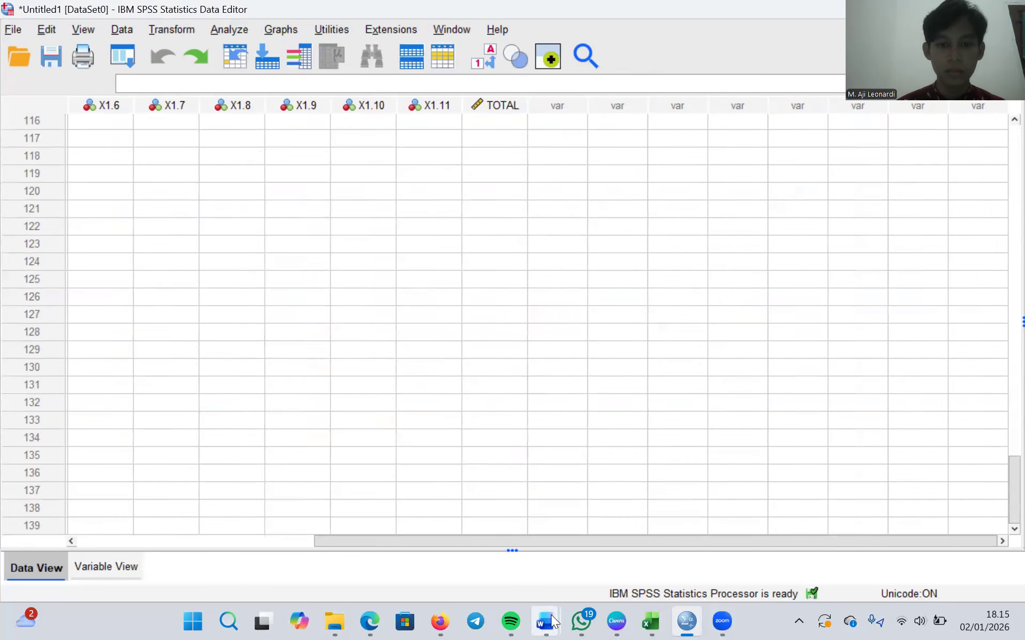
pyautogui.scroll(11, 542, 427)
pyautogui.moveTo(505, 387); pyautogui.dragTo(75, 95)
pyautogui.press('Up')
pyautogui.press('Up')
pyautogui.press('Up')
pyautogui.press('Up')
pyautogui.press('Up')
pyautogui.press('Up')
pyautogui.press('Up')
pyautogui.press('Up')
pyautogui.press('Up')
pyautogui.press('Up')
pyautogui.press('Up')
pyautogui.press('Up')
pyautogui.press('Up')
pyautogui.press('Up')
pyautogui.press('Up')
pyautogui.press('Up')
pyautogui.press('Up')
pyautogui.press('Up')
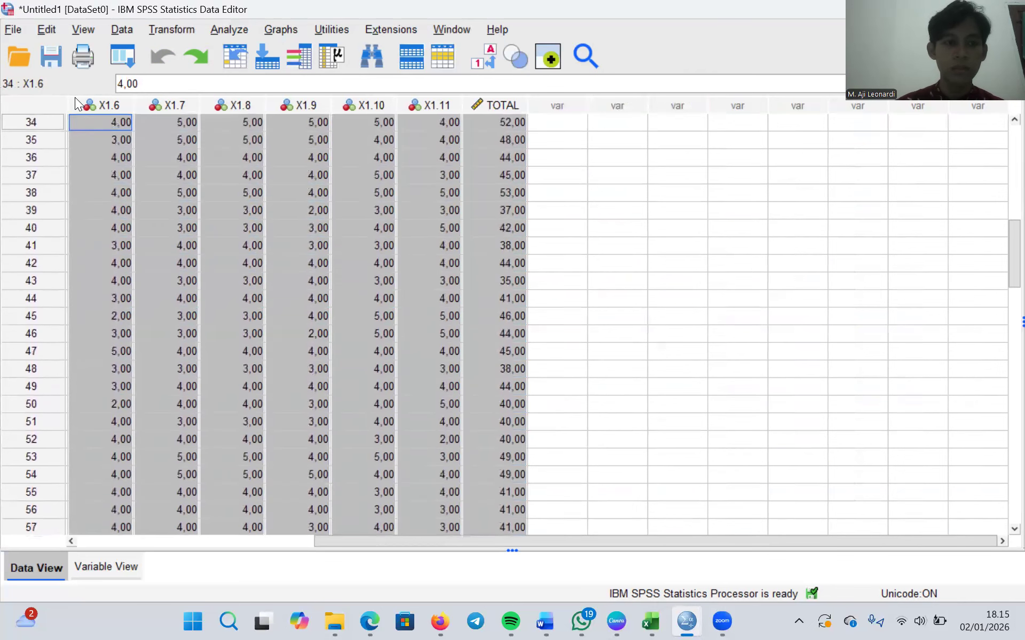
pyautogui.press('Up')
pyautogui.press('Up')
pyautogui.press('Up')
pyautogui.press('Up')
pyautogui.press('Up')
pyautogui.press('Up')
pyautogui.press('Up')
pyautogui.press('Up')
pyautogui.press('Up')
pyautogui.press('Up')
pyautogui.press('Up')
pyautogui.press('Up')
pyautogui.press('Up')
pyautogui.press('Up')
pyautogui.press('Up')
pyautogui.press('Up')
pyautogui.press('Up')
pyautogui.press('Up')
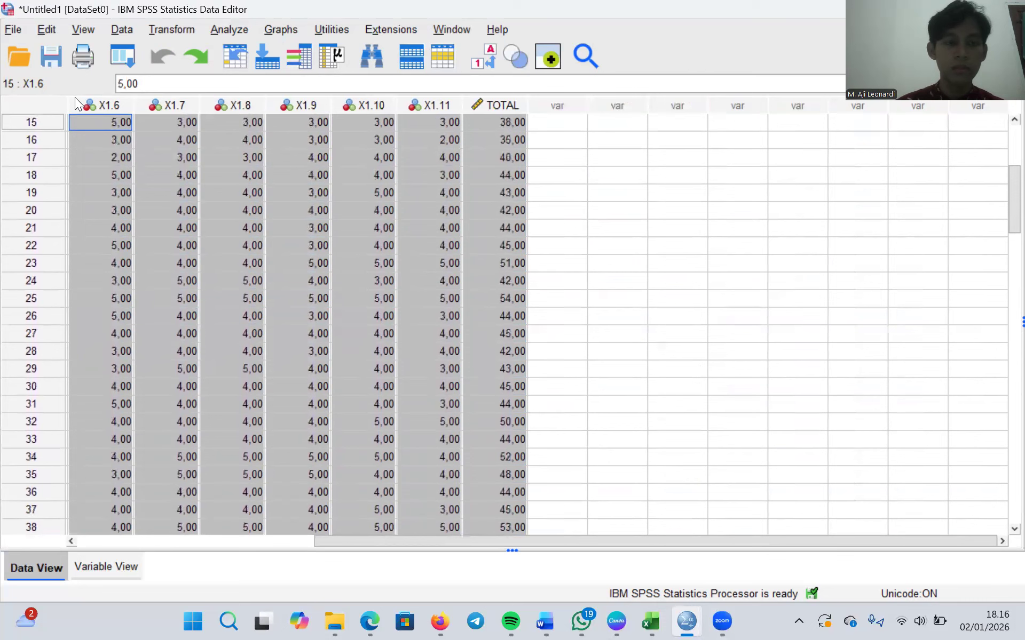
pyautogui.press('Up')
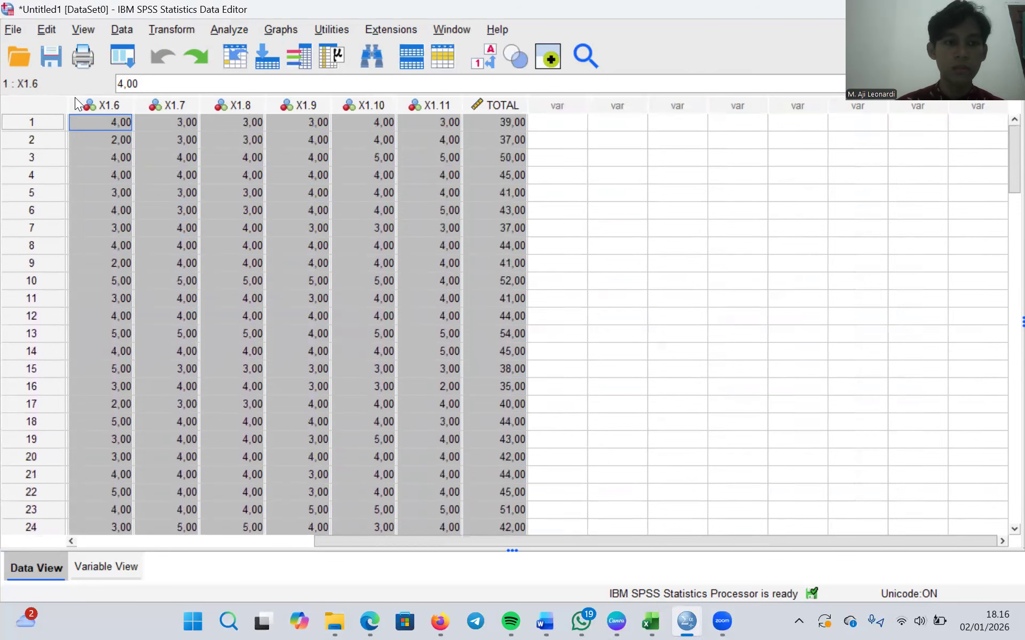
pyautogui.press('BackSpace')
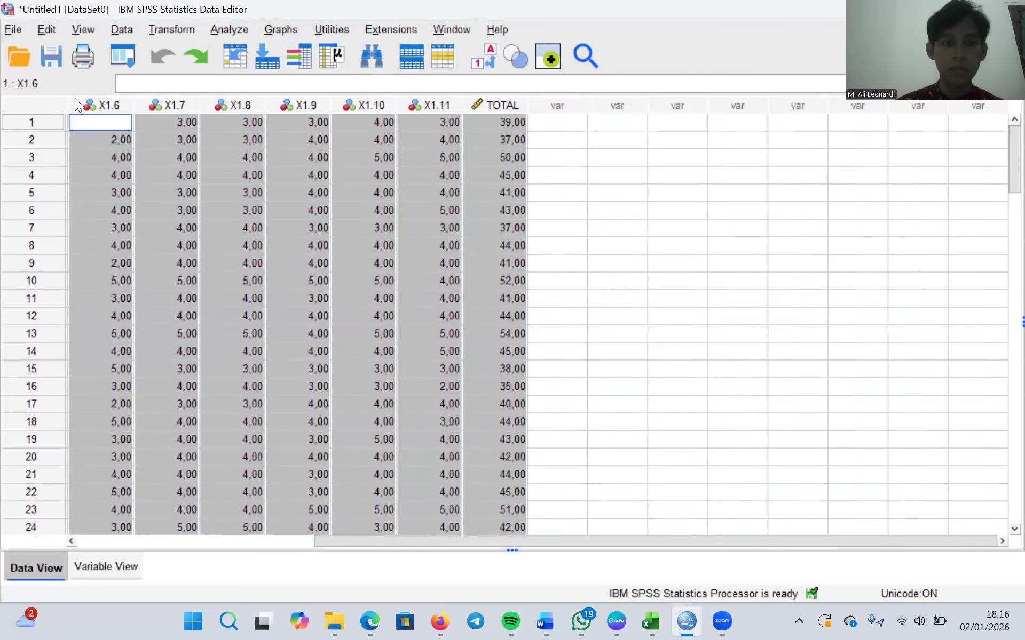
pyautogui.rightClick(262, 196)
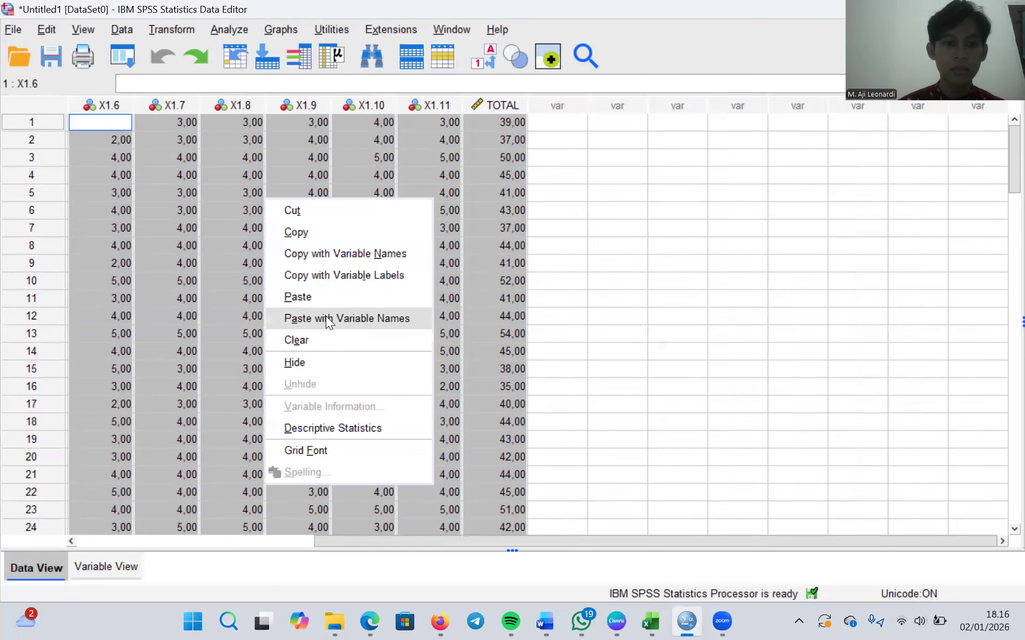
pyautogui.click(310, 339)
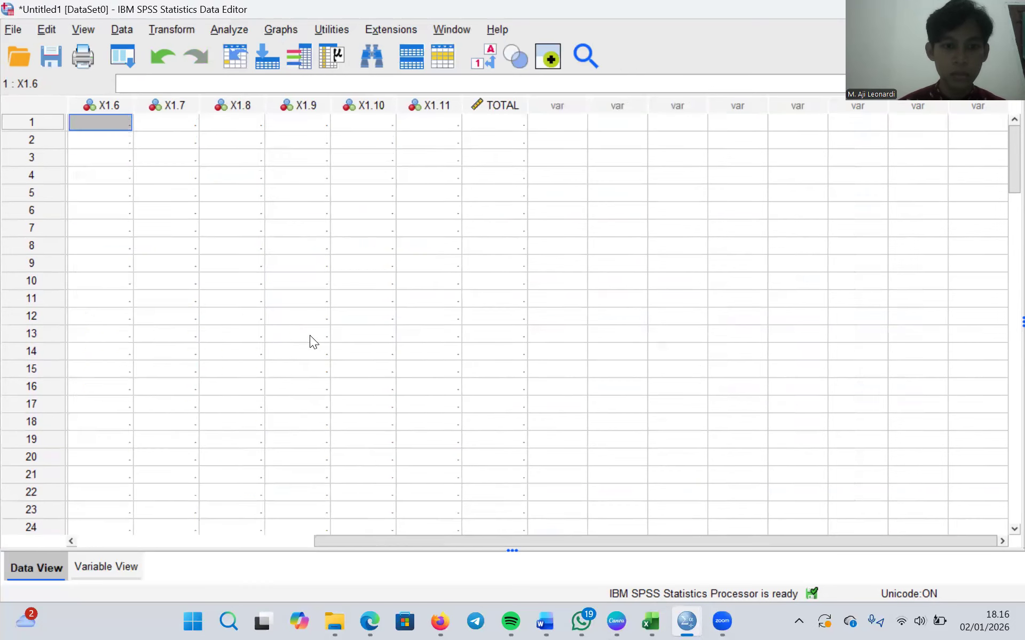
# - Delete the emptied variable columns X1.6 and X1.8 from the dataset
pyautogui.click(111, 103)
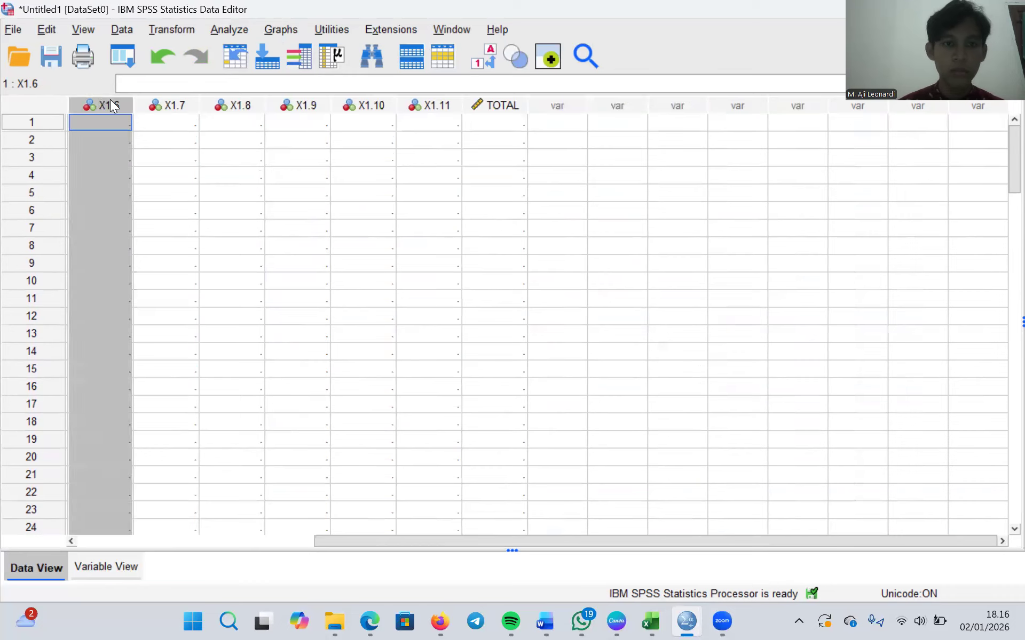
pyautogui.rightClick(114, 101)
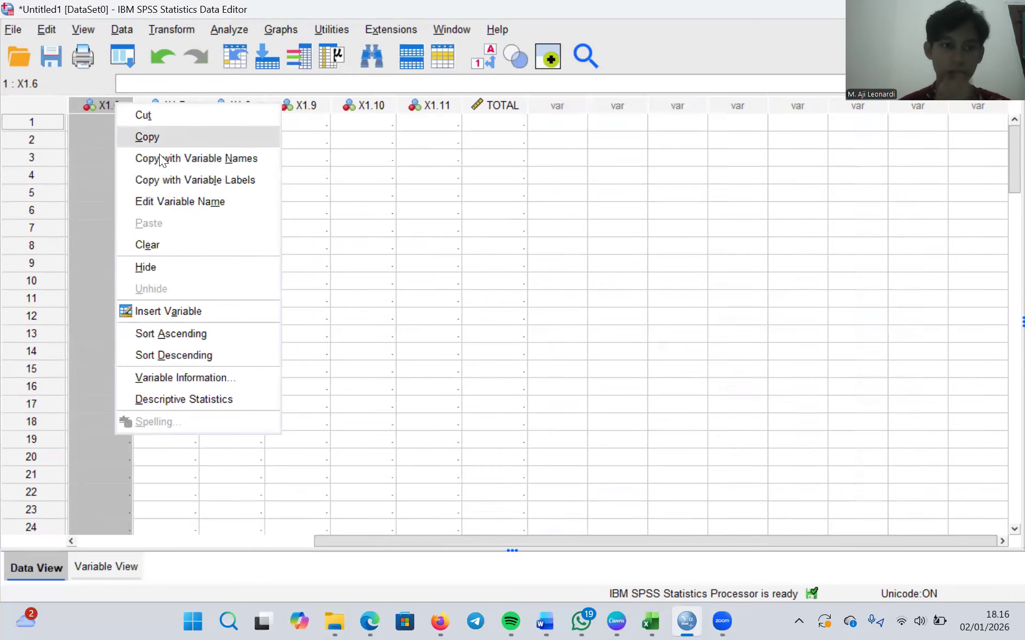
pyautogui.click(160, 246)
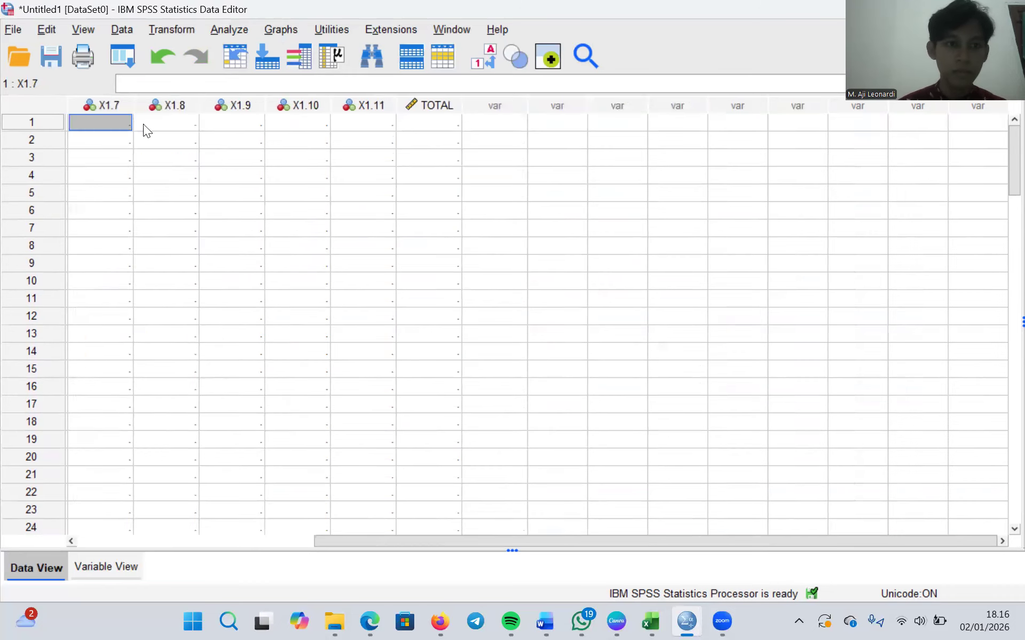
pyautogui.click(143, 102)
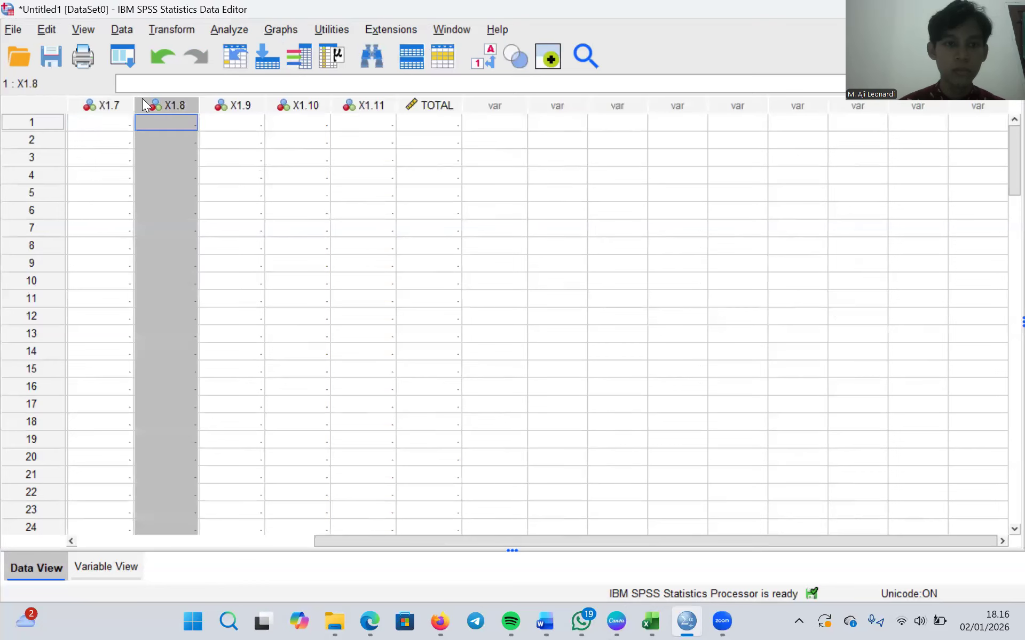
pyautogui.rightClick(143, 100)
pyautogui.click(175, 242)
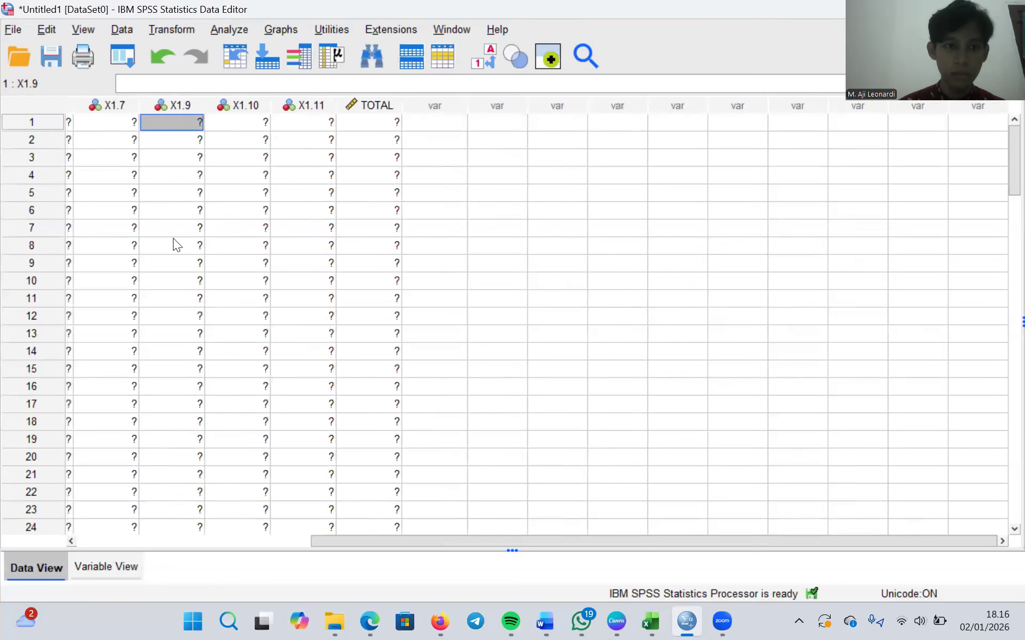
# - Delete the emptied variable columns X1.9 and X1.7 from the dataset
pyautogui.click(178, 102)
pyautogui.rightClick(179, 103)
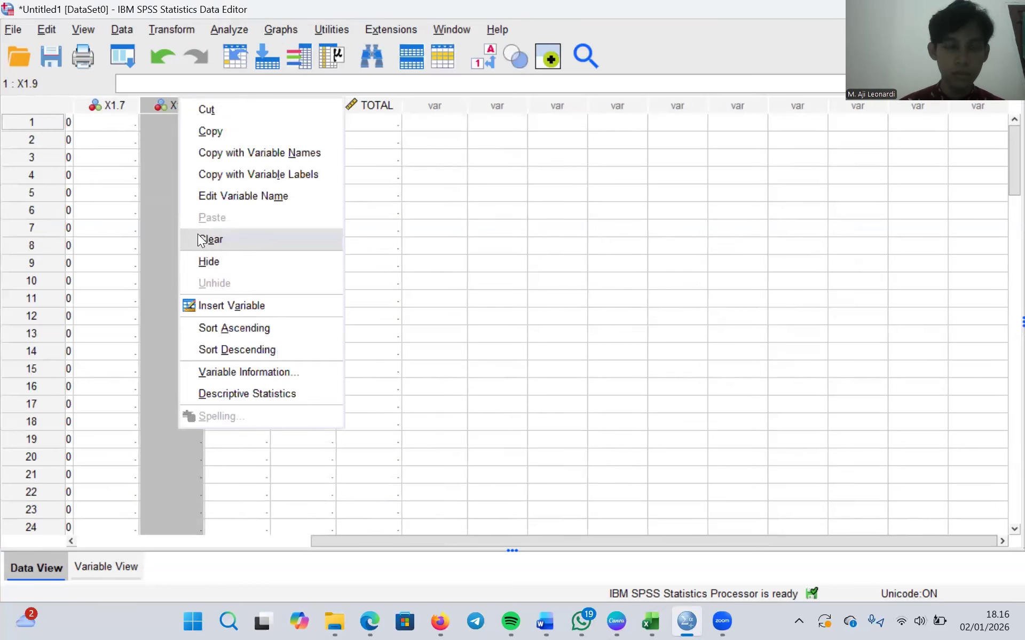
pyautogui.click(197, 236)
pyautogui.rightClick(117, 106)
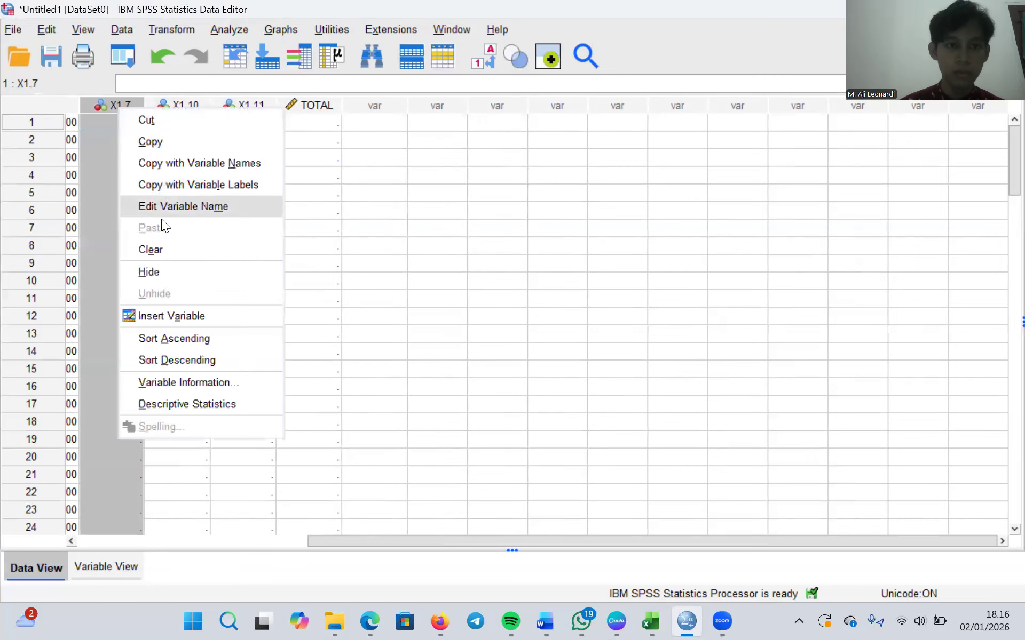
pyautogui.click(165, 243)
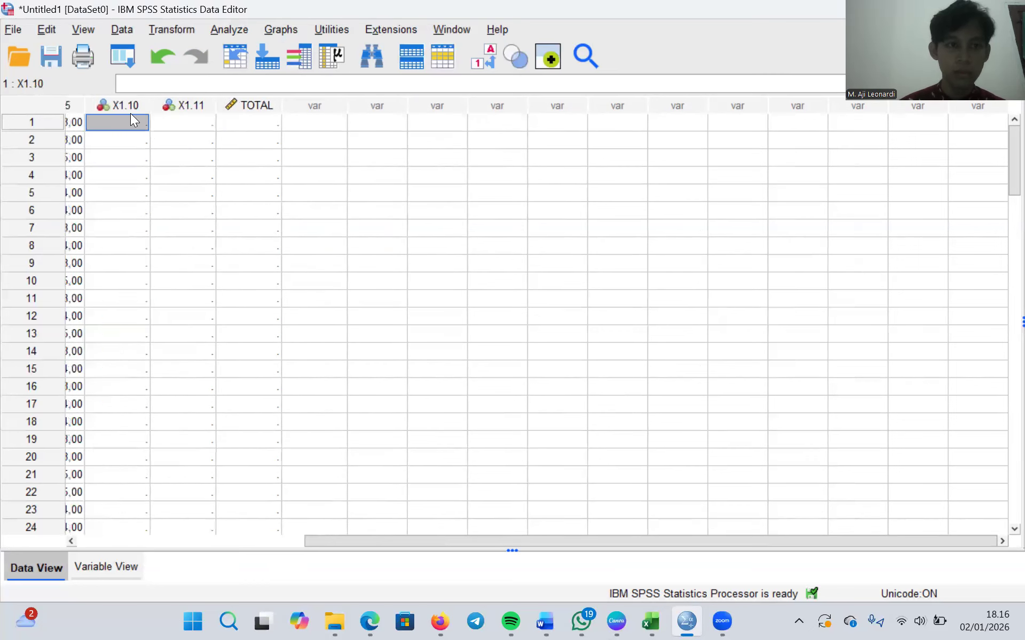
pyautogui.scroll(-2, 130, 114)
pyautogui.scroll(-1, 148, 202)
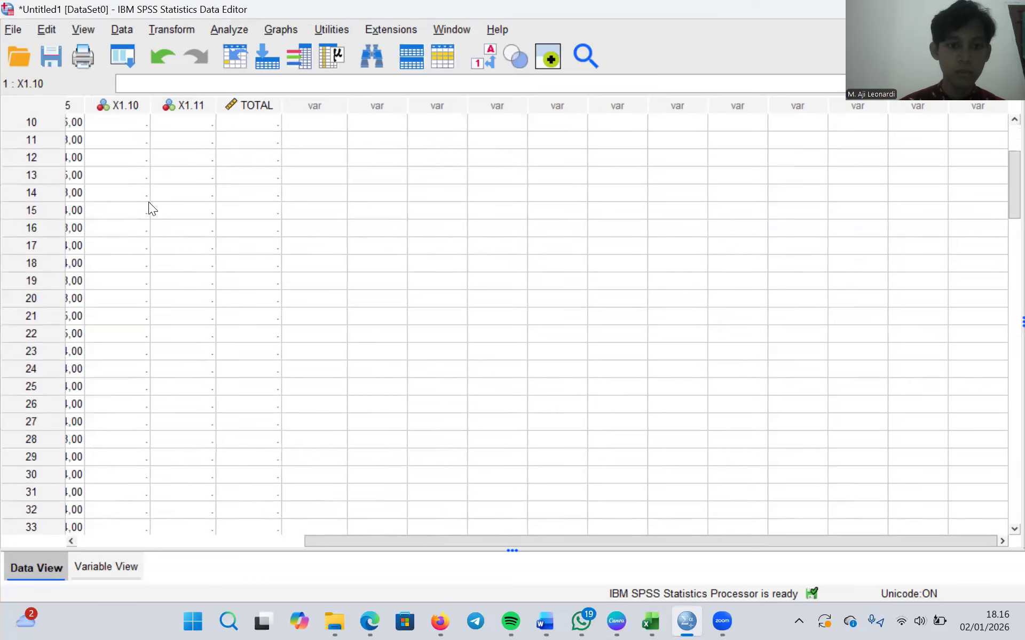
pyautogui.moveTo(339, 540); pyautogui.dragTo(75, 524)
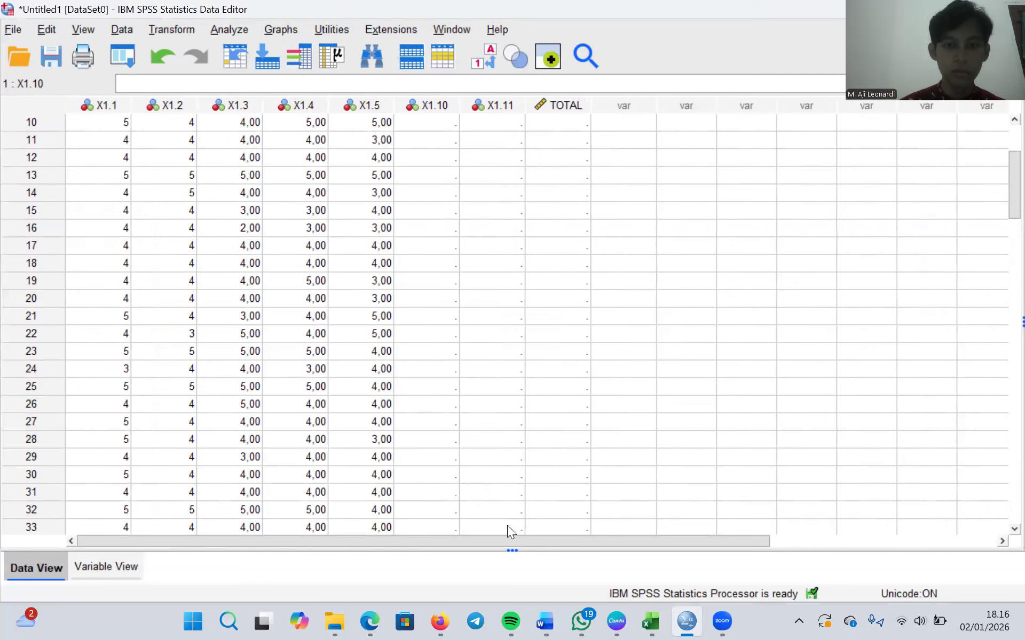
# - Select the values of X1.1 through TOTAL for all cases and clear them
pyautogui.scroll(-20, 507, 525)
pyautogui.scroll(11, 507, 525)
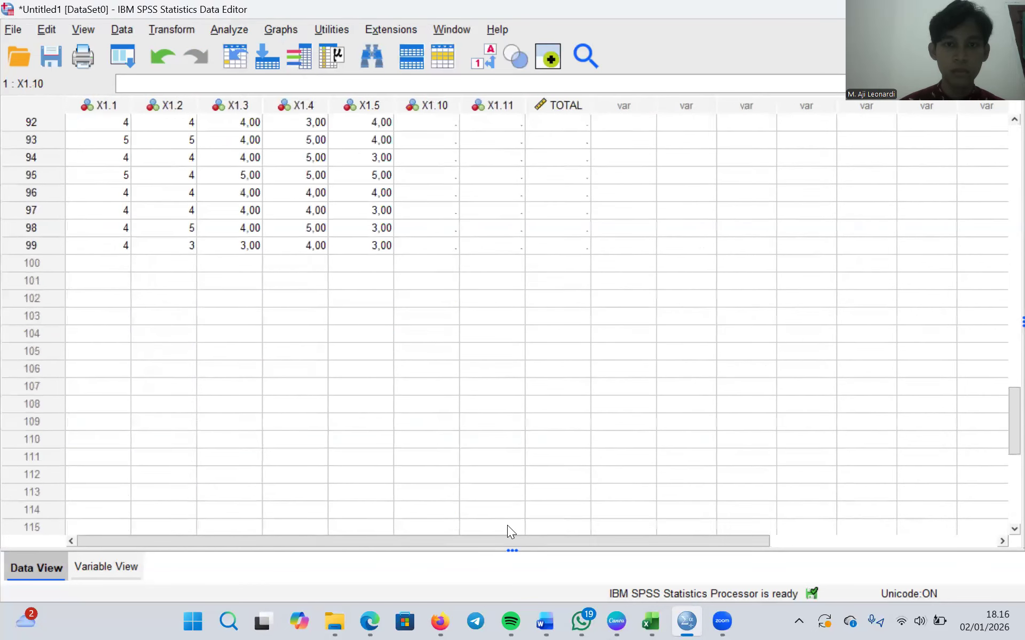
pyautogui.moveTo(569, 454)
pyautogui.mouseDown()
pyautogui.moveTo(362, 226)
pyautogui.moveTo(196, 96)
pyautogui.moveTo(125, 105)
pyautogui.moveTo(125, 93)
pyautogui.mouseUp()
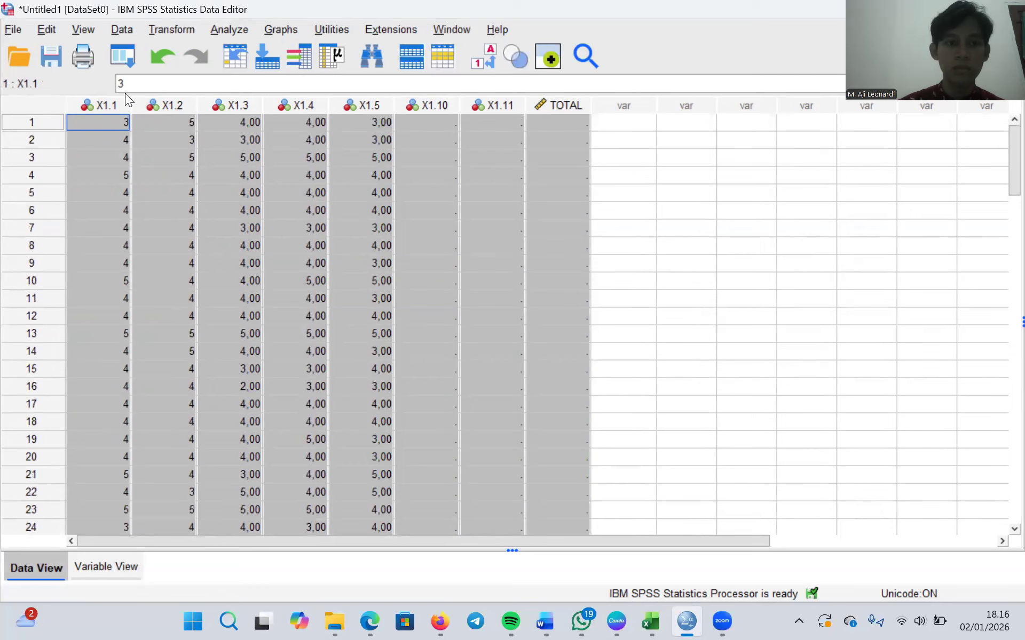
pyautogui.rightClick(124, 151)
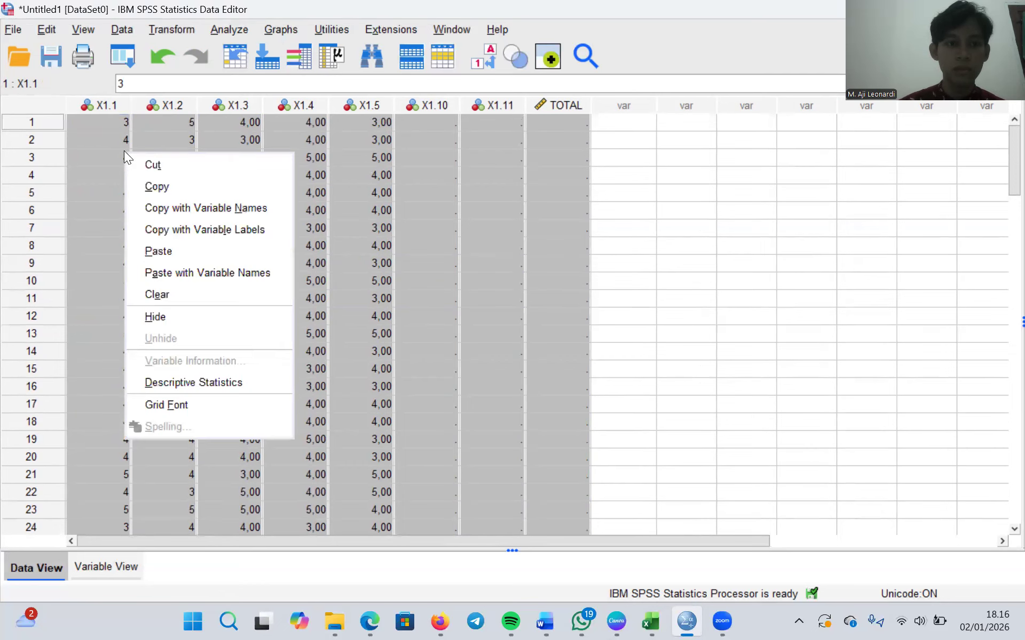
pyautogui.click(173, 296)
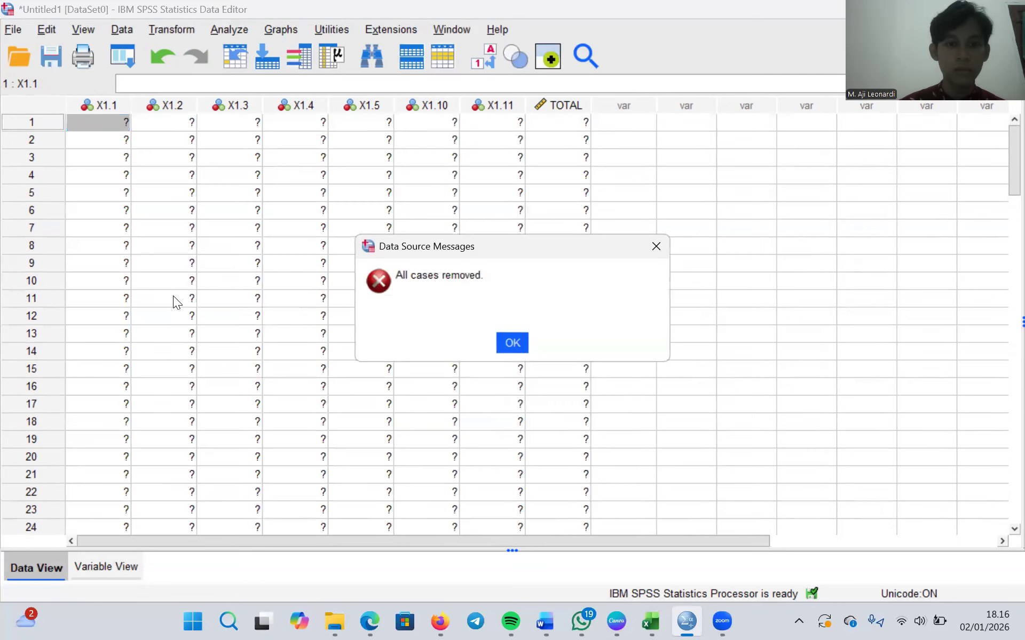
pyautogui.click(505, 345)
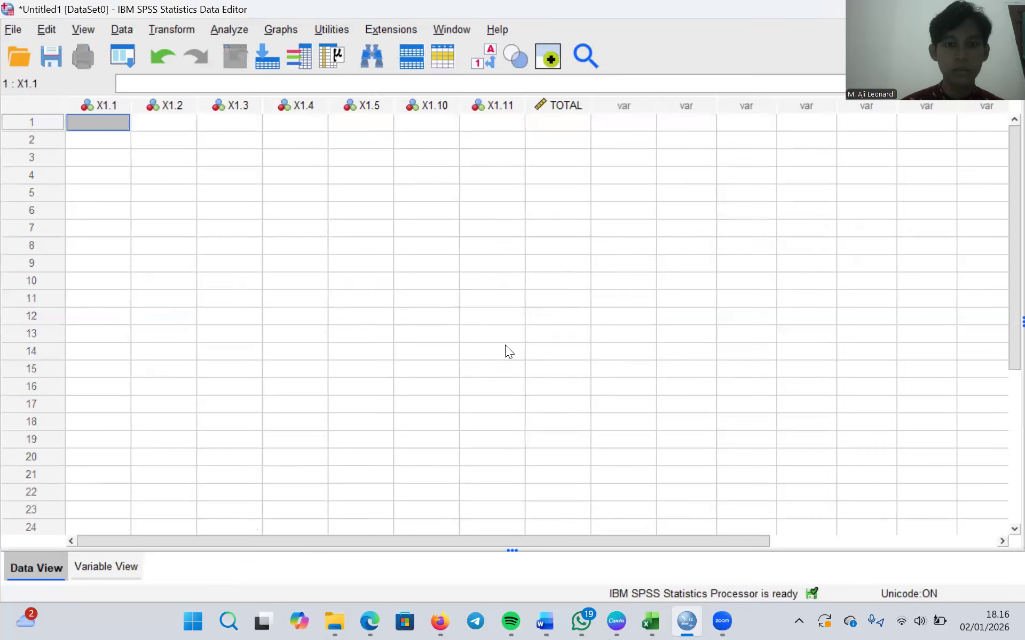
# - Try to clear the emptied variable columns X1.1 through TOTAL from the dataset
pyautogui.moveTo(549, 105); pyautogui.dragTo(118, 94)
pyautogui.rightClick(187, 178)
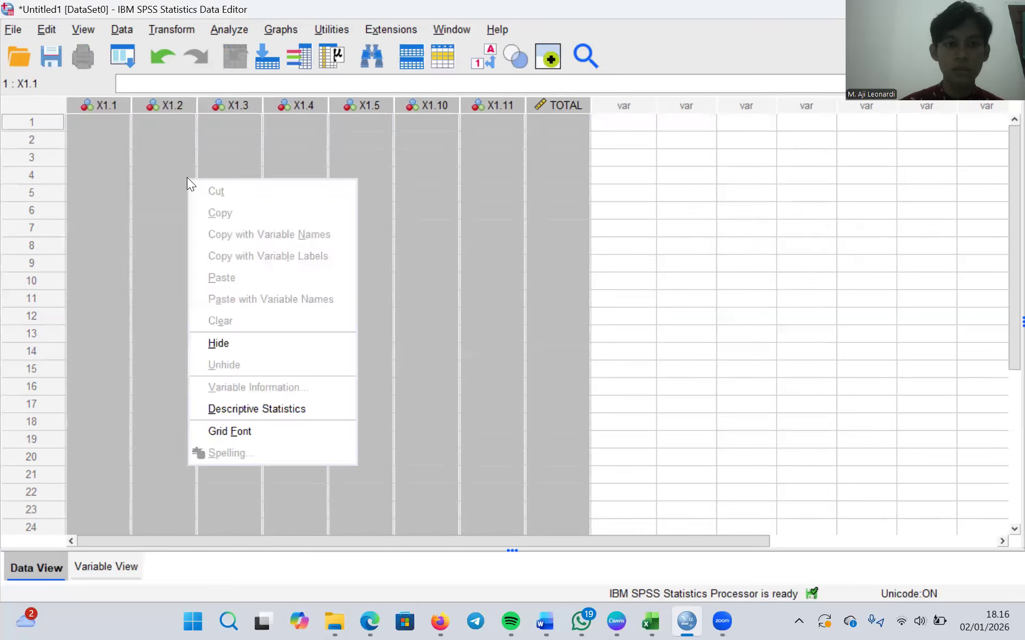
pyautogui.click(151, 168)
pyautogui.click(105, 104)
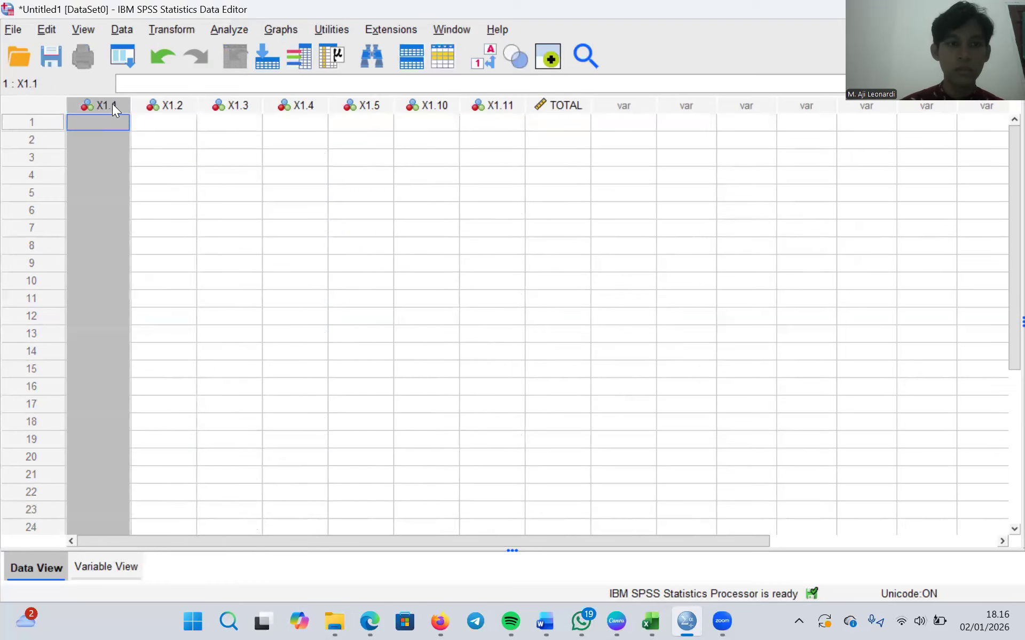
pyautogui.rightClick(112, 104)
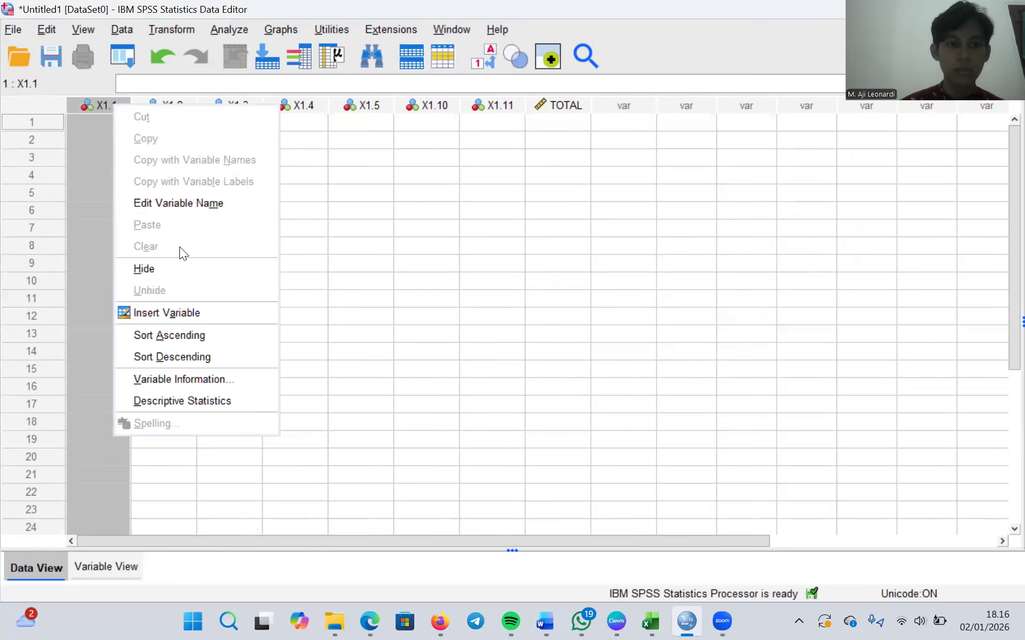
pyautogui.click(310, 314)
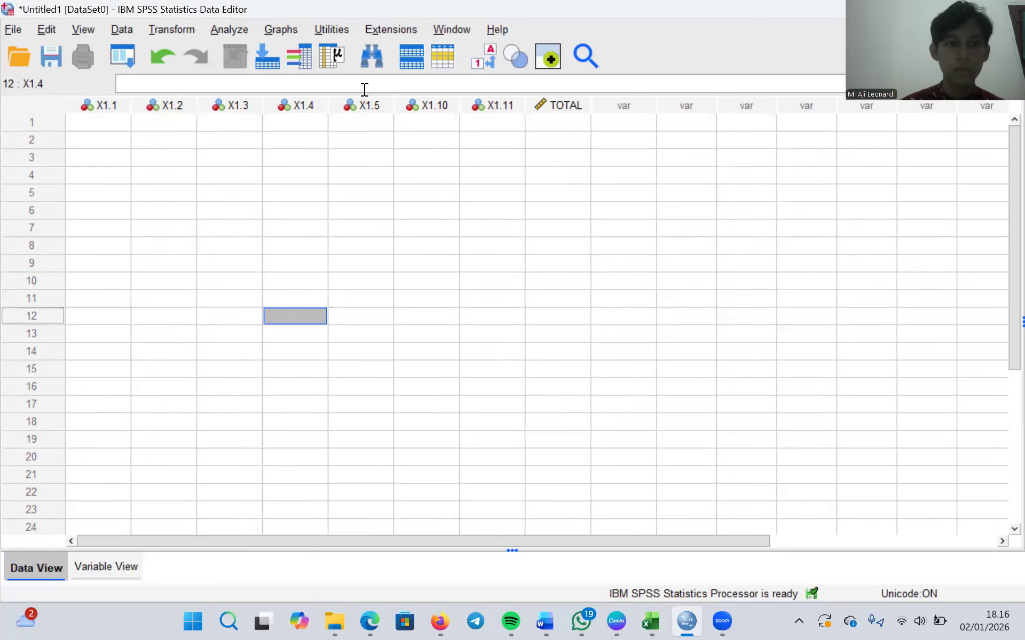
# - Undo the clearing of all cases and the deletion of the X1.7 column
pyautogui.click(158, 50)
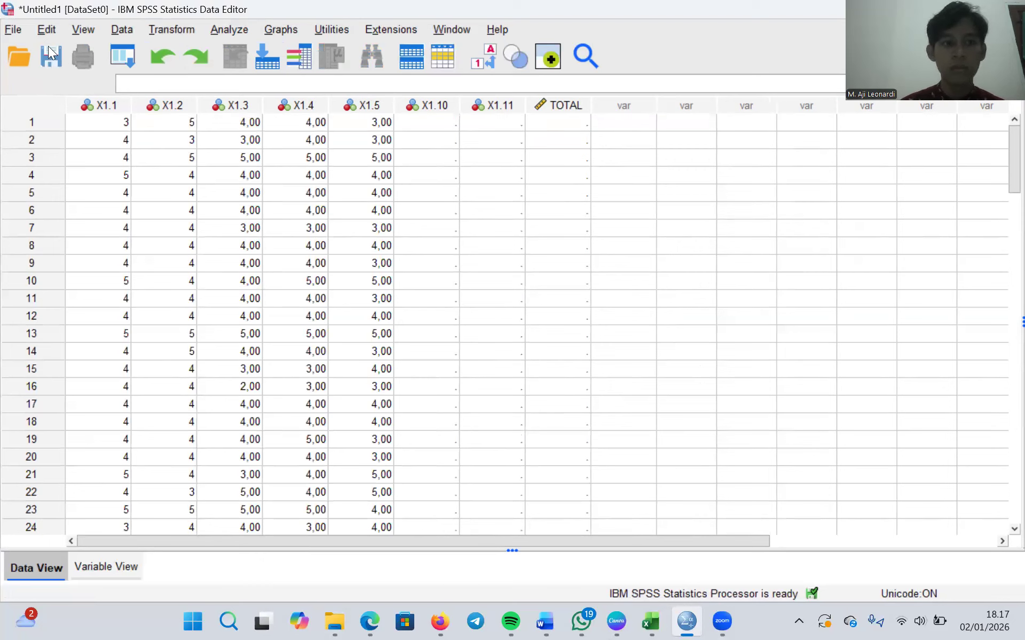
pyautogui.click(51, 28)
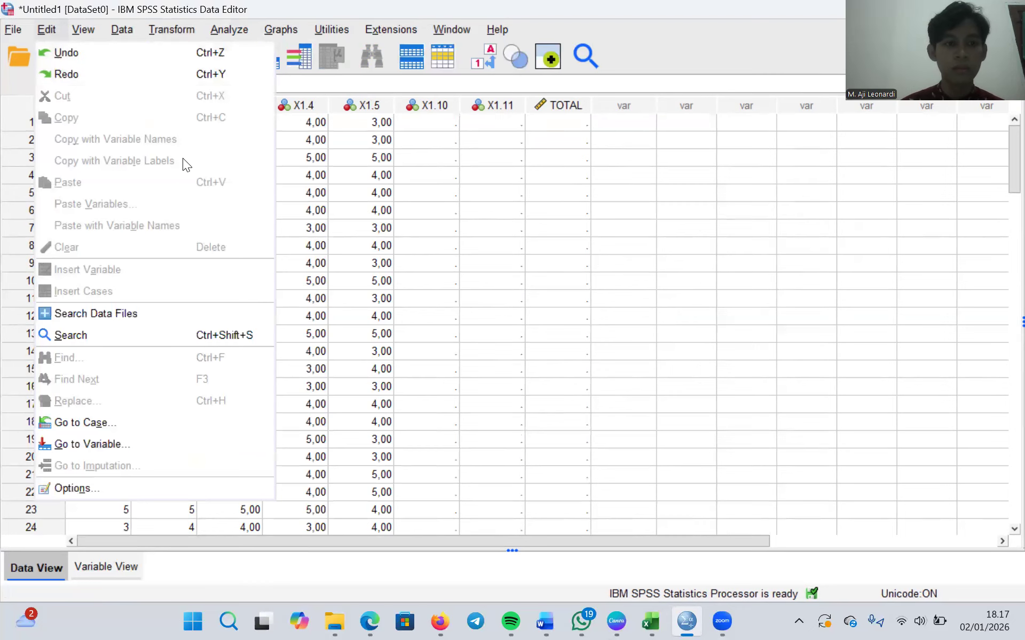
pyautogui.click(65, 48)
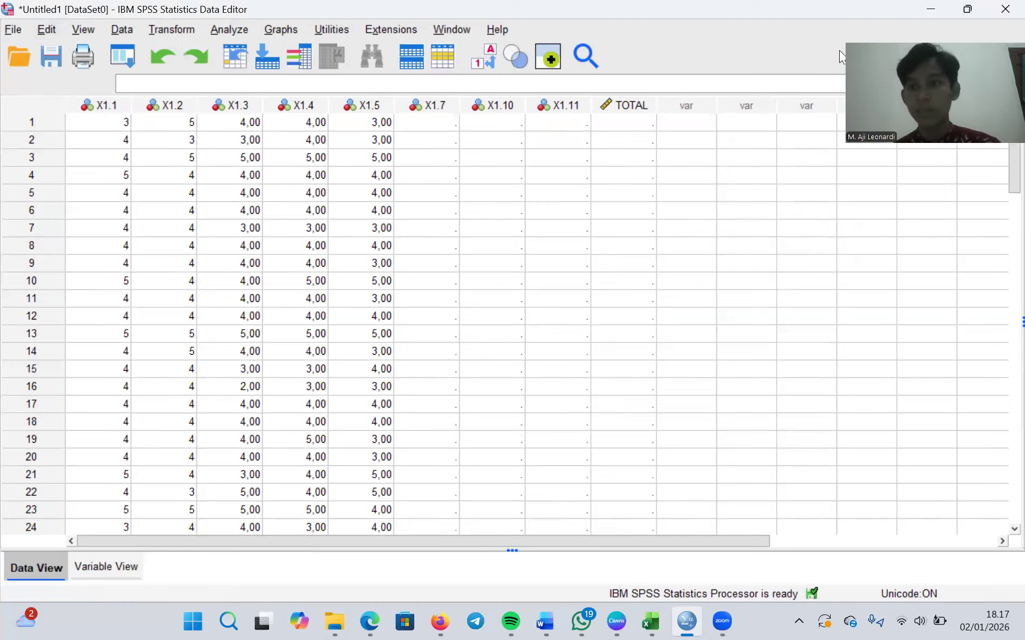
# - Close the last data editor window and exit SPSS without saving the dataset
pyautogui.click(1005, 9)
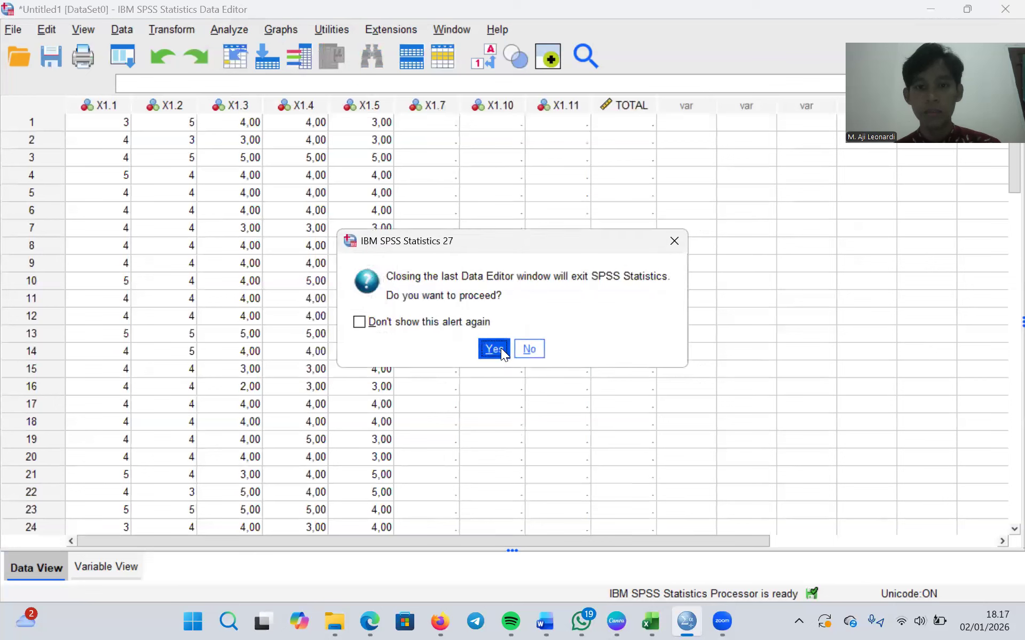
pyautogui.click(520, 348)
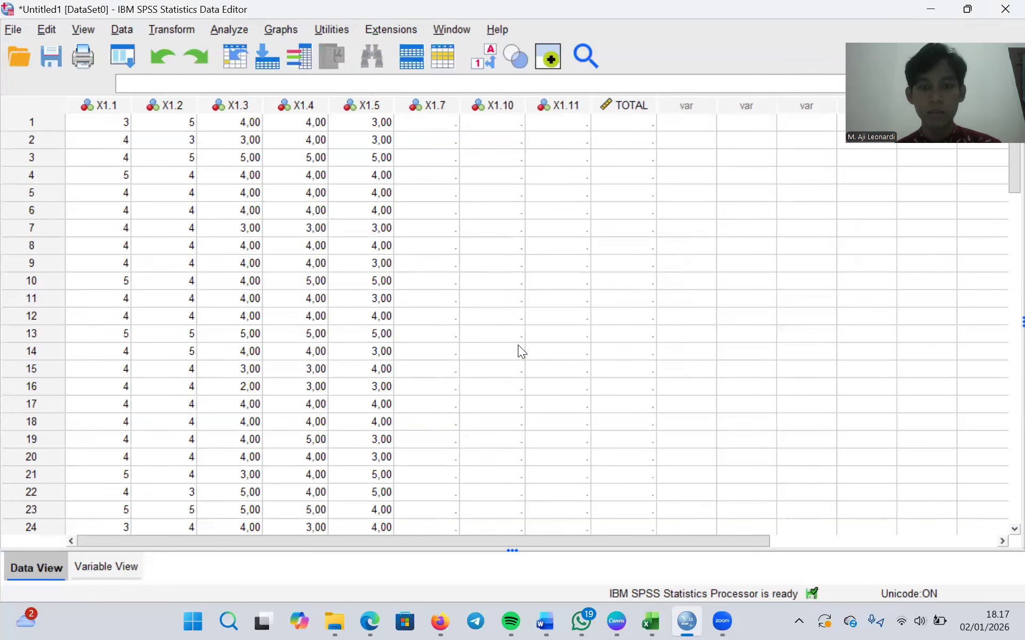
pyautogui.click(1006, 9)
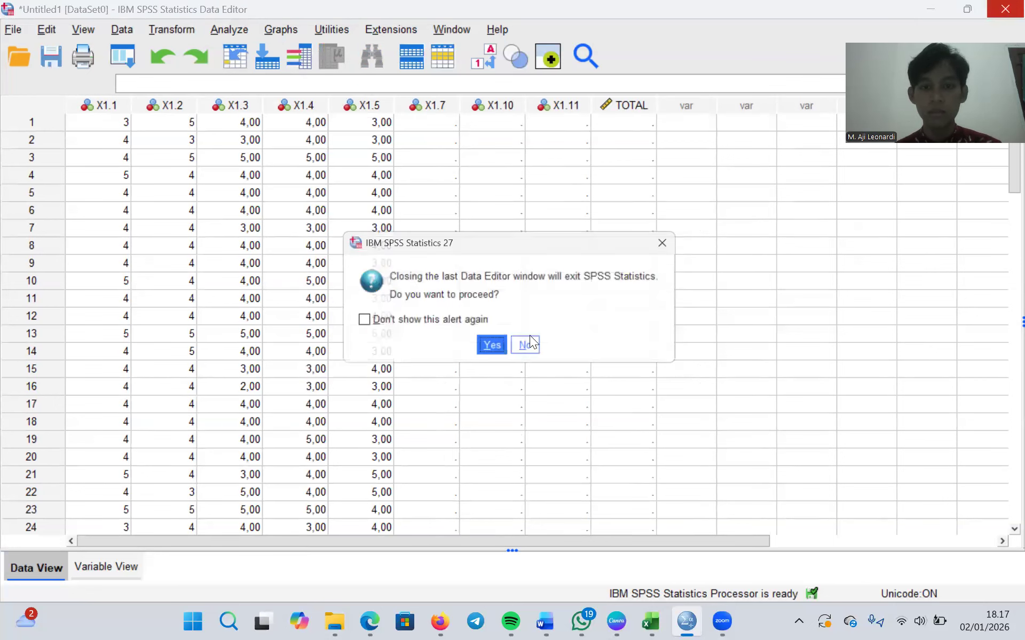
pyautogui.click(486, 347)
pyautogui.click(512, 348)
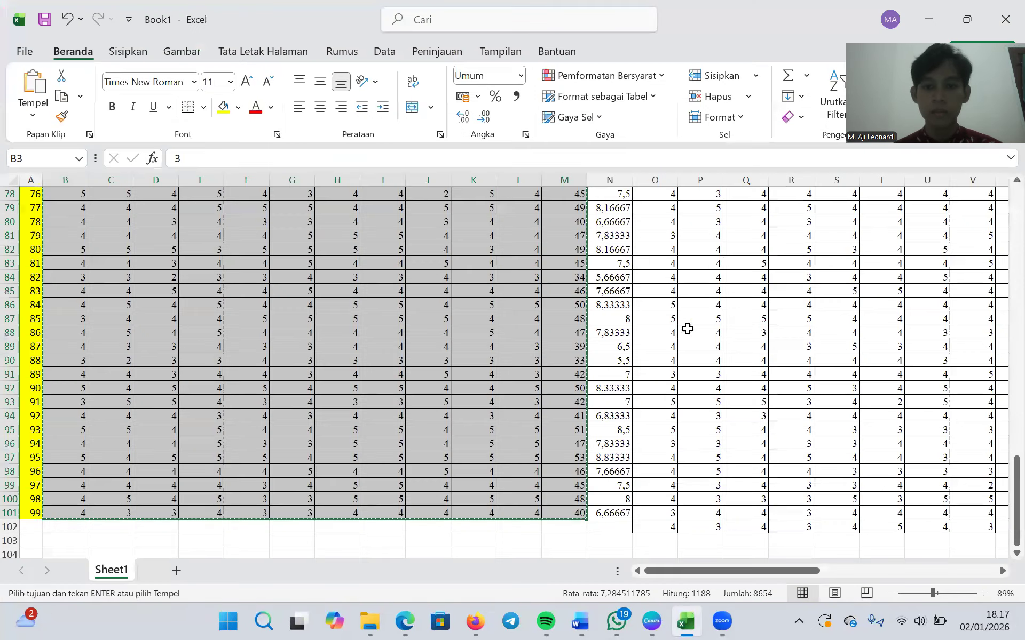
# - Minimize the Excel workbook, relaunch IBM SPSS Statistics 27 and dismiss its welcome dialog
pyautogui.click(461, 359)
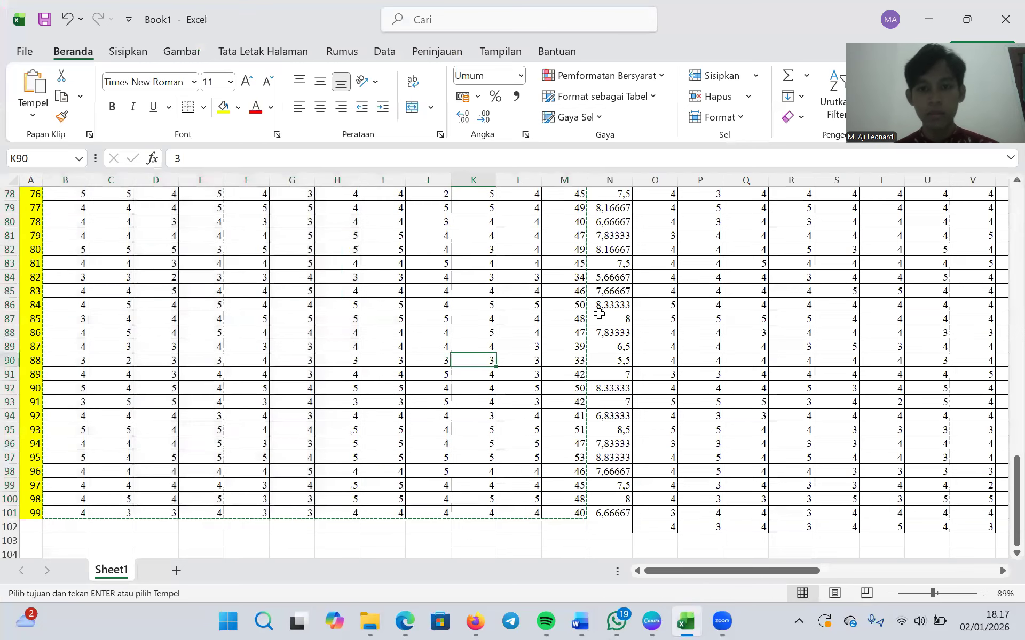
pyautogui.click(922, 22)
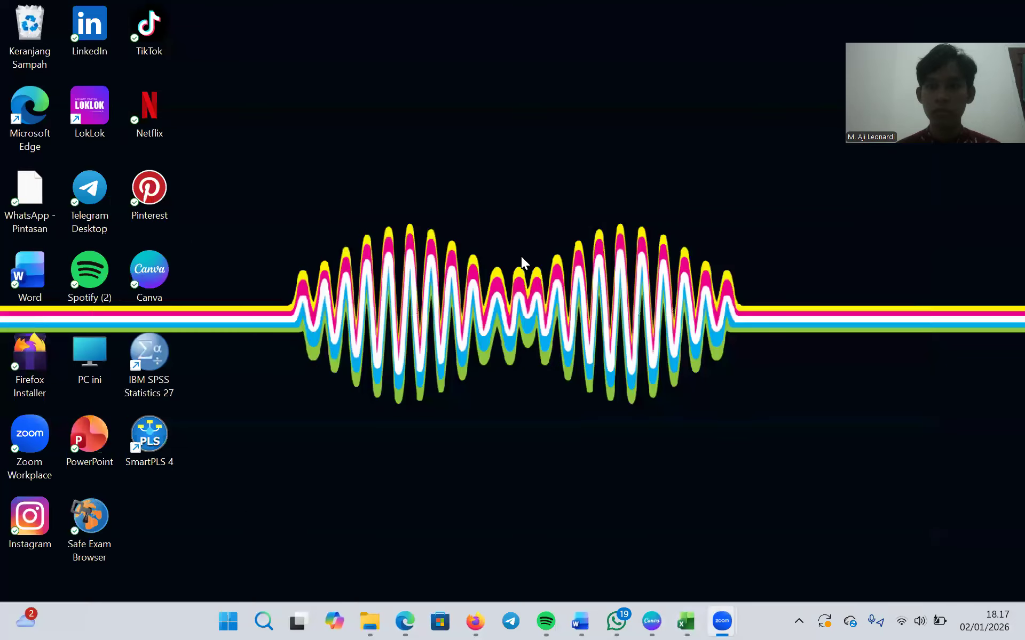
pyautogui.doubleClick(157, 346)
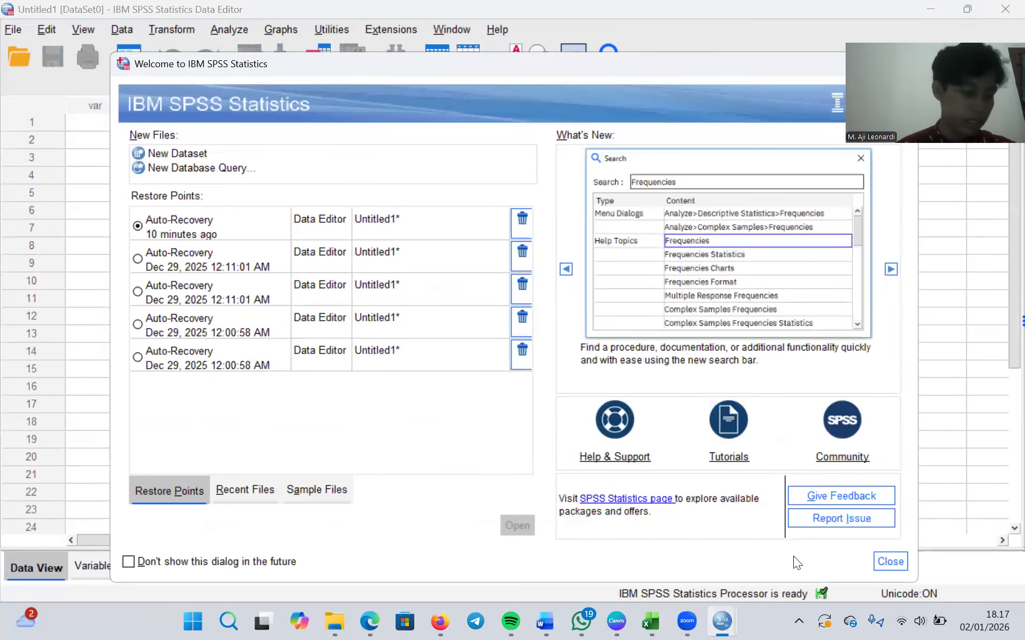
pyautogui.click(885, 563)
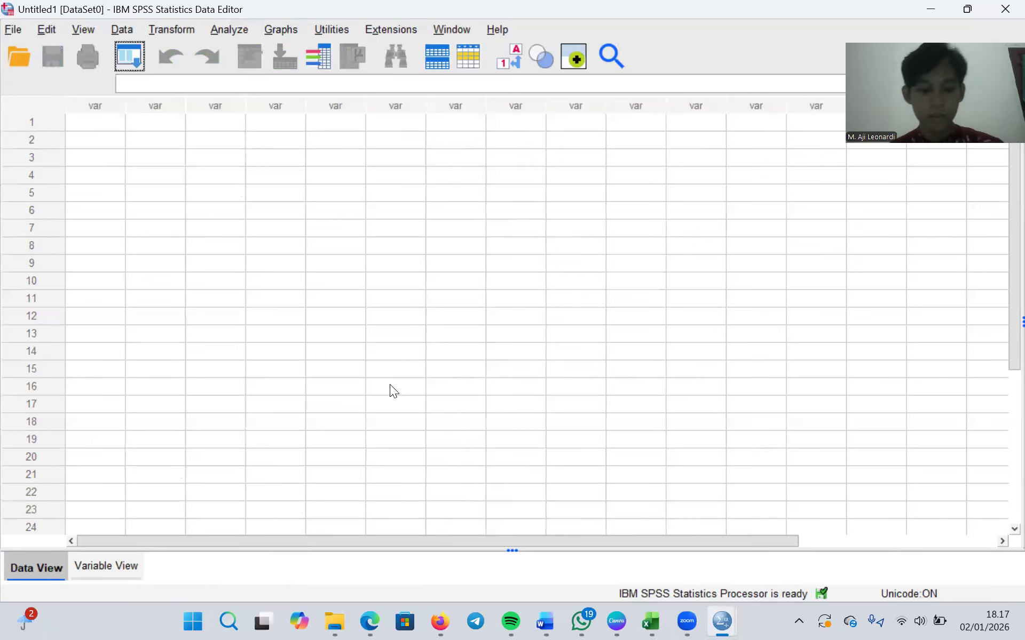
# - Switch to the Excel workbook and copy the 13-item block's total scores in AB3:AB102
pyautogui.hotkey('alt', 'Tab')
pyautogui.hotkey('alt', 'Tab')
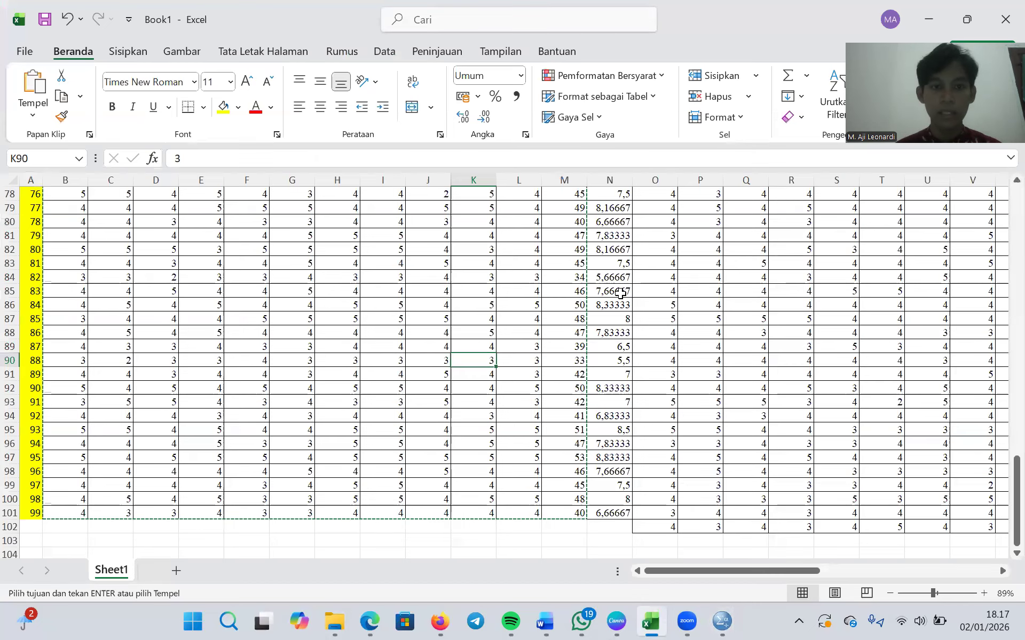
pyautogui.scroll(6, 620, 293)
pyautogui.scroll(2, 620, 292)
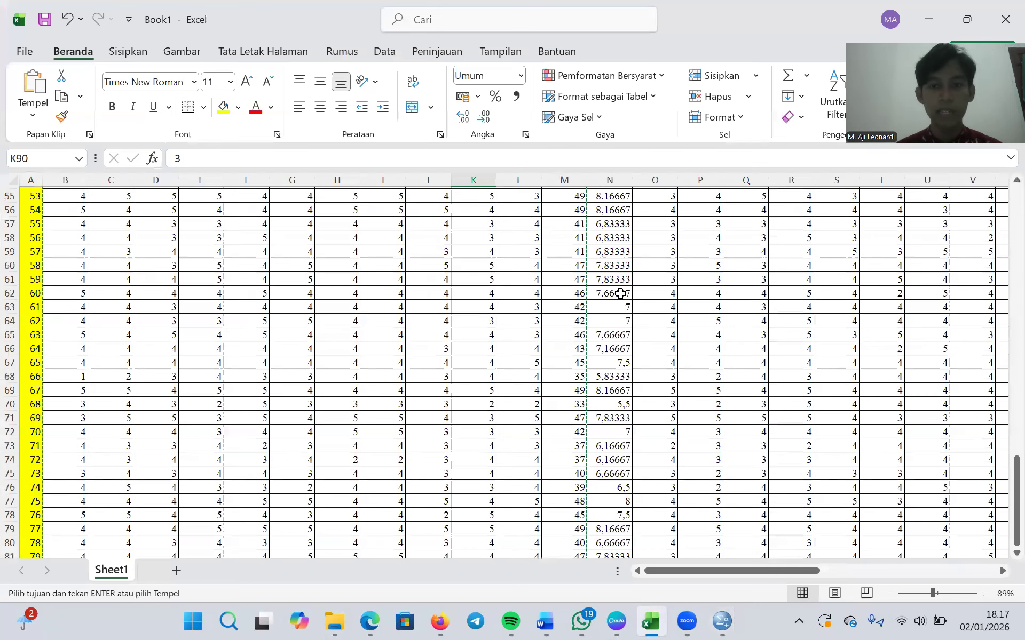
pyautogui.scroll(18, 620, 293)
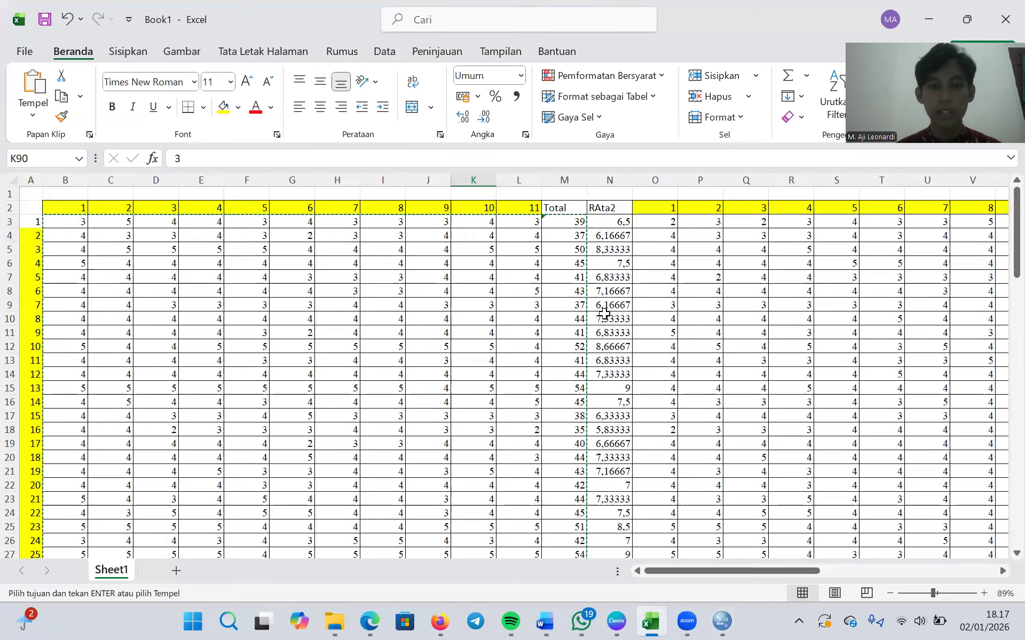
pyautogui.hscroll(2, 659, 313)
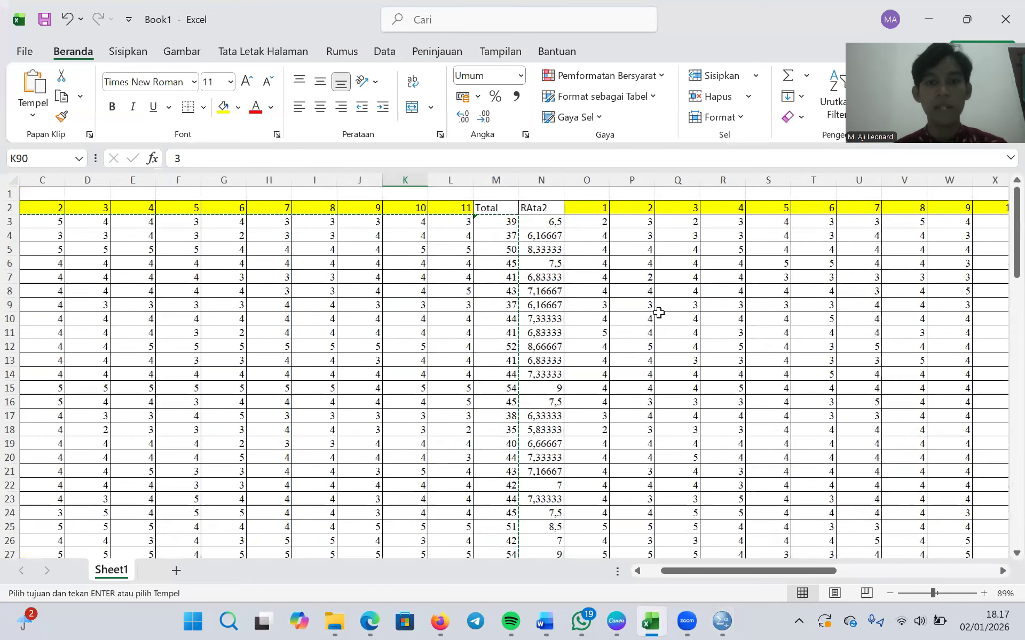
pyautogui.hscroll(3, 658, 313)
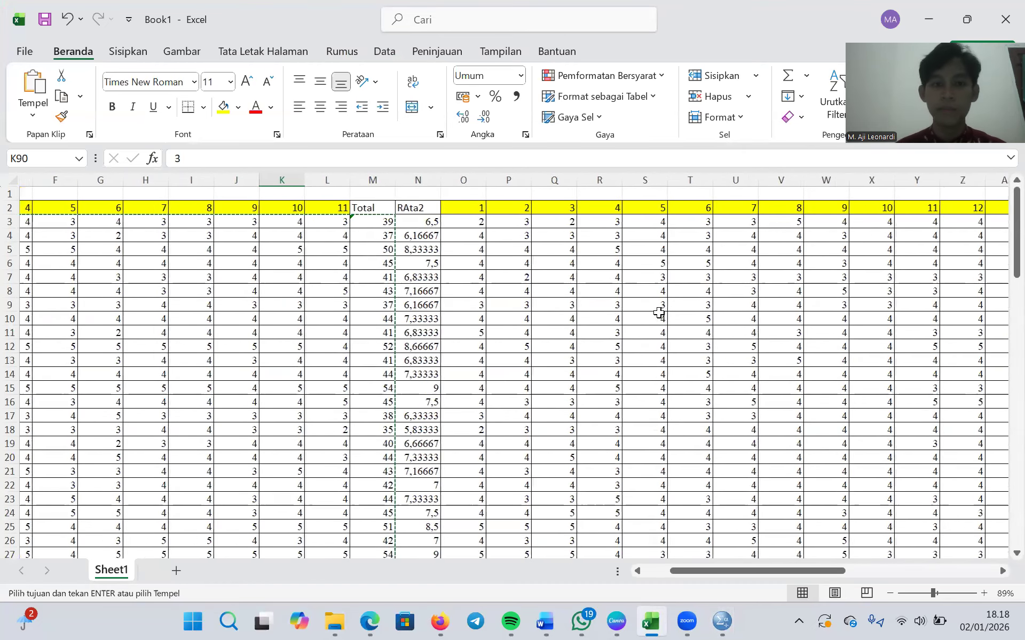
pyautogui.hscroll(-4, 659, 313)
pyautogui.hscroll(4, 659, 312)
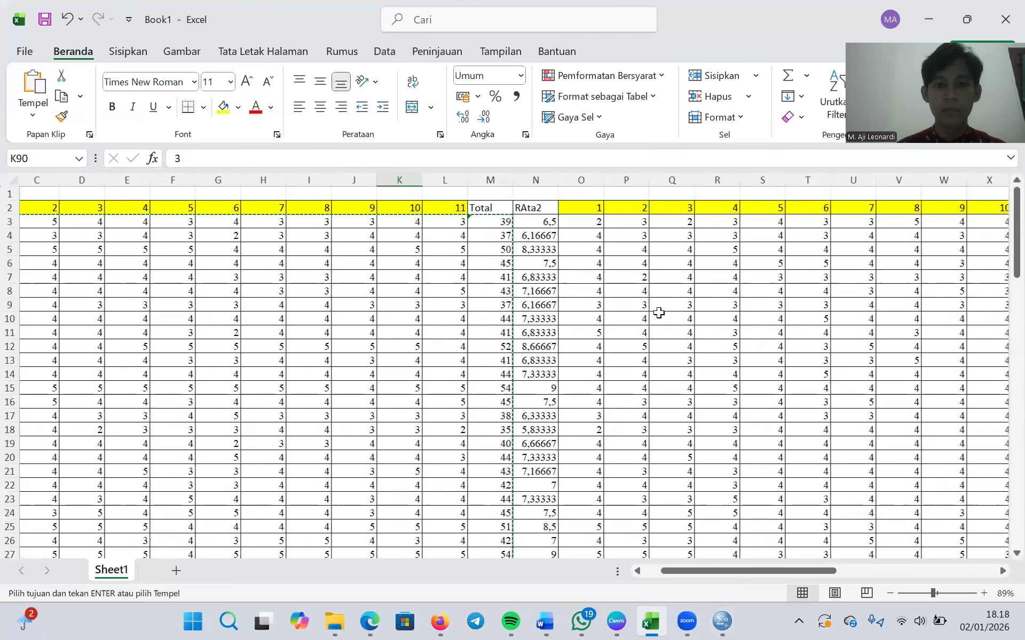
pyautogui.hscroll(9, 659, 313)
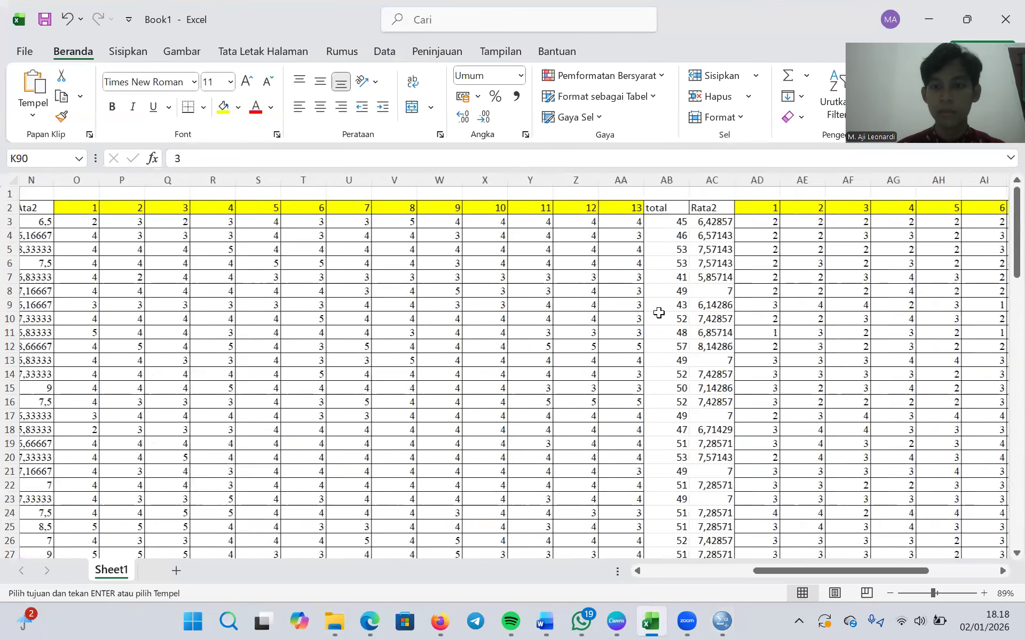
pyautogui.moveTo(633, 222); pyautogui.dragTo(640, 530)
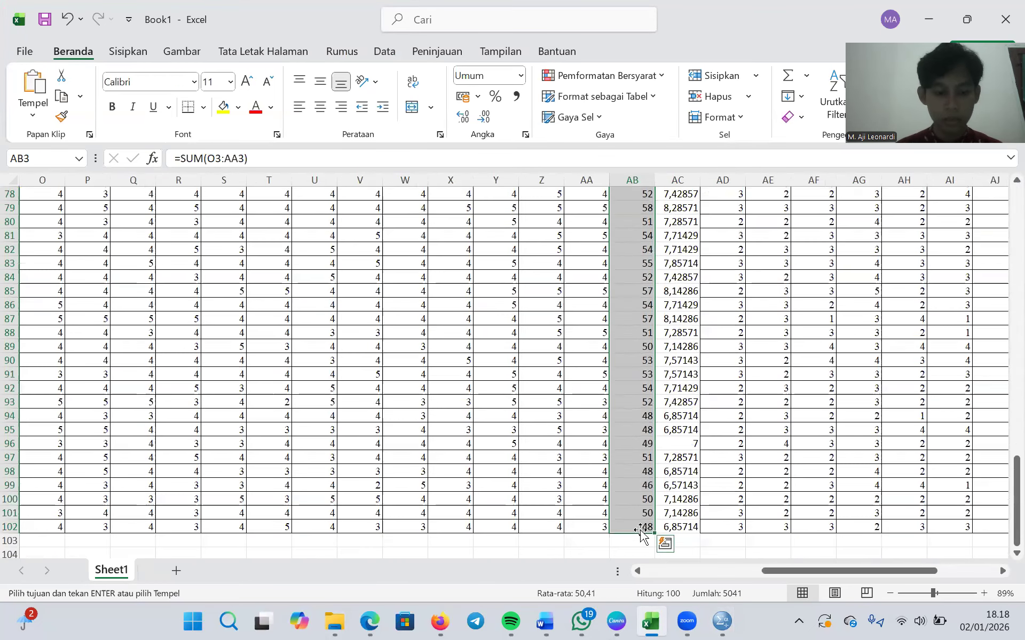
# - Switch to SPSS and paste the copied totals into the first column from case 1
pyautogui.hotkey('alt', 'Tab')
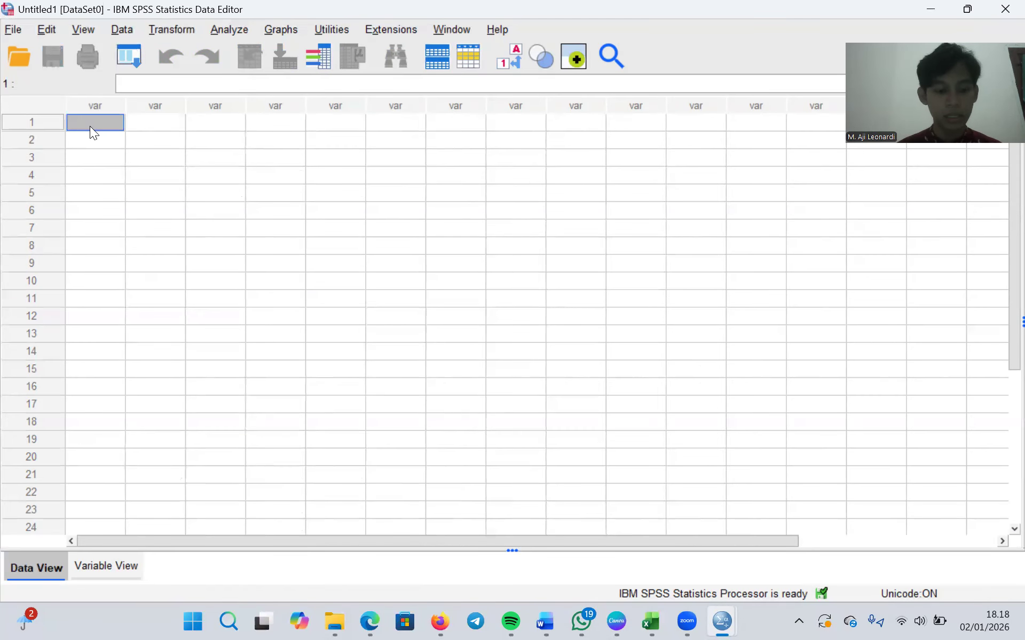
pyautogui.rightClick(90, 126)
pyautogui.click(127, 223)
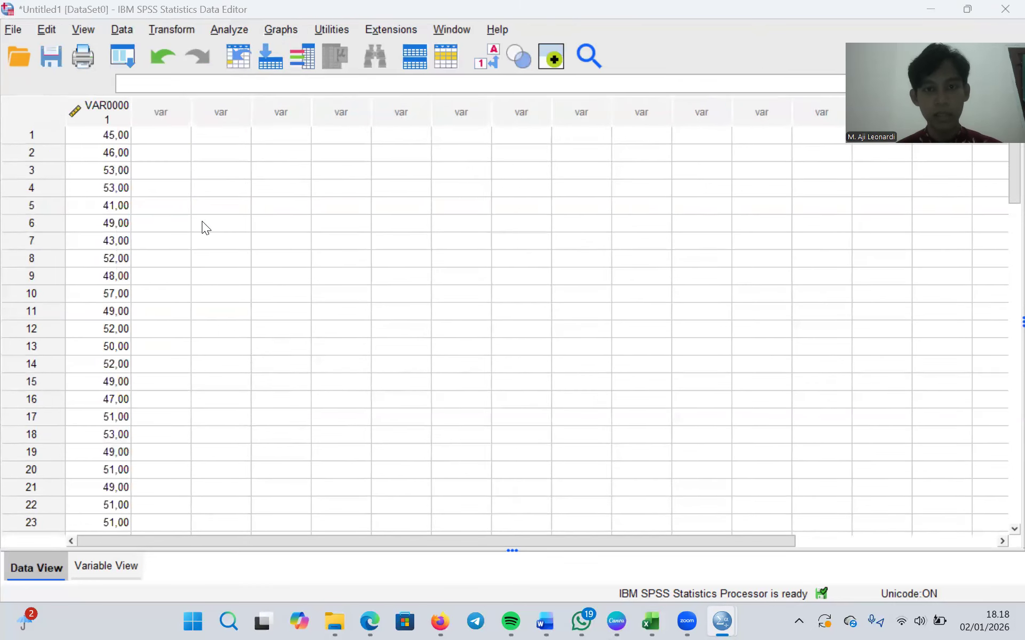
# - Switch to Excel, copy the last 11-item block's total scores in AO3:AO102, and return to the SPSS dataset
pyautogui.hotkey('alt', 'Tab')
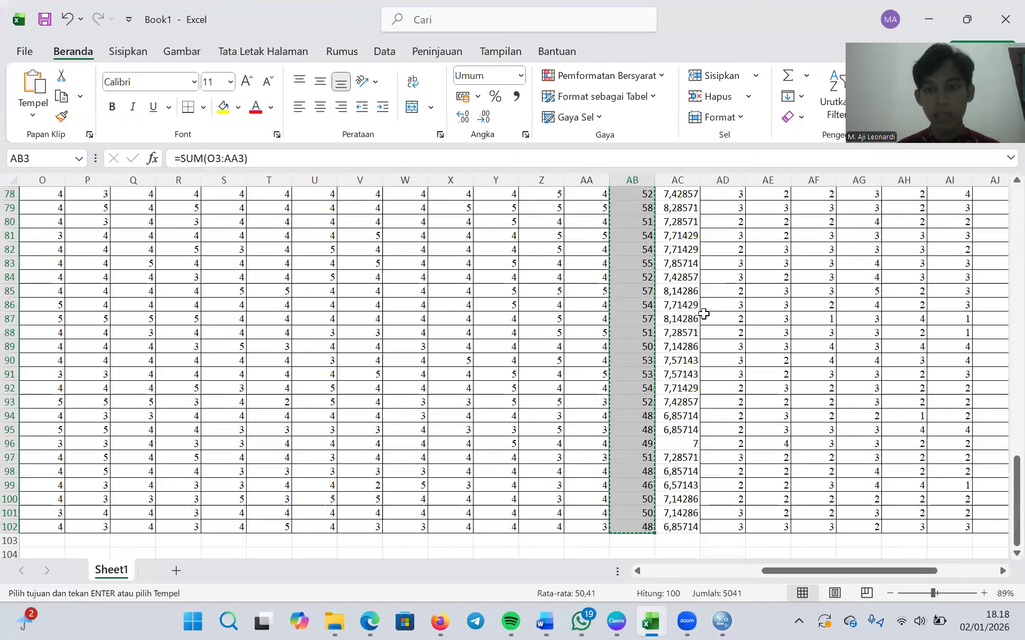
pyautogui.click(703, 314)
pyautogui.hscroll(10, 703, 314)
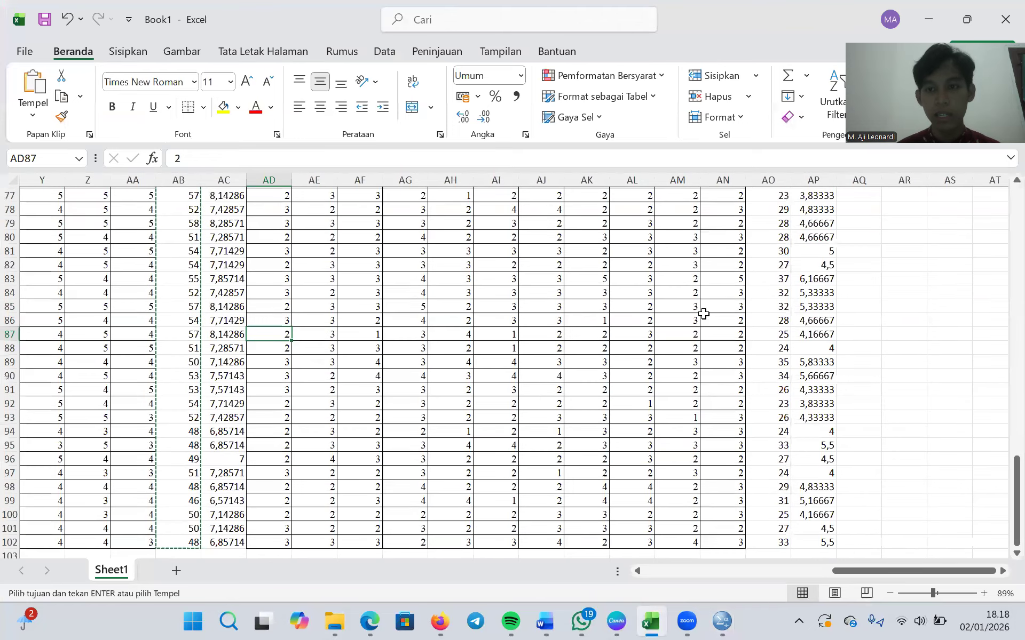
pyautogui.scroll(20, 703, 314)
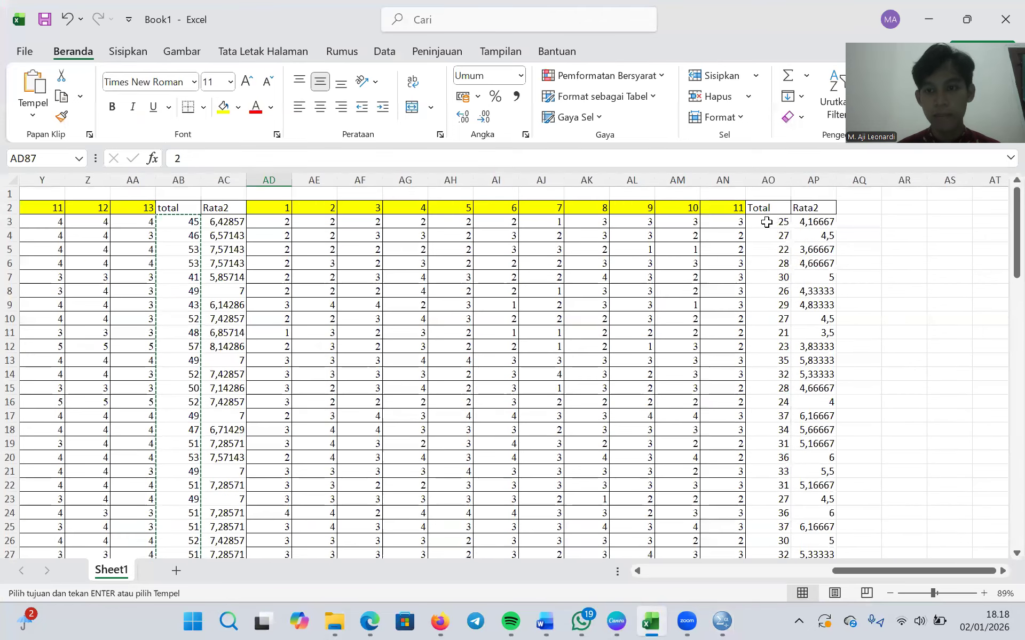
pyautogui.click(769, 221)
pyautogui.moveTo(772, 267); pyautogui.dragTo(776, 528)
pyautogui.hotkey('alt', 'Tab')
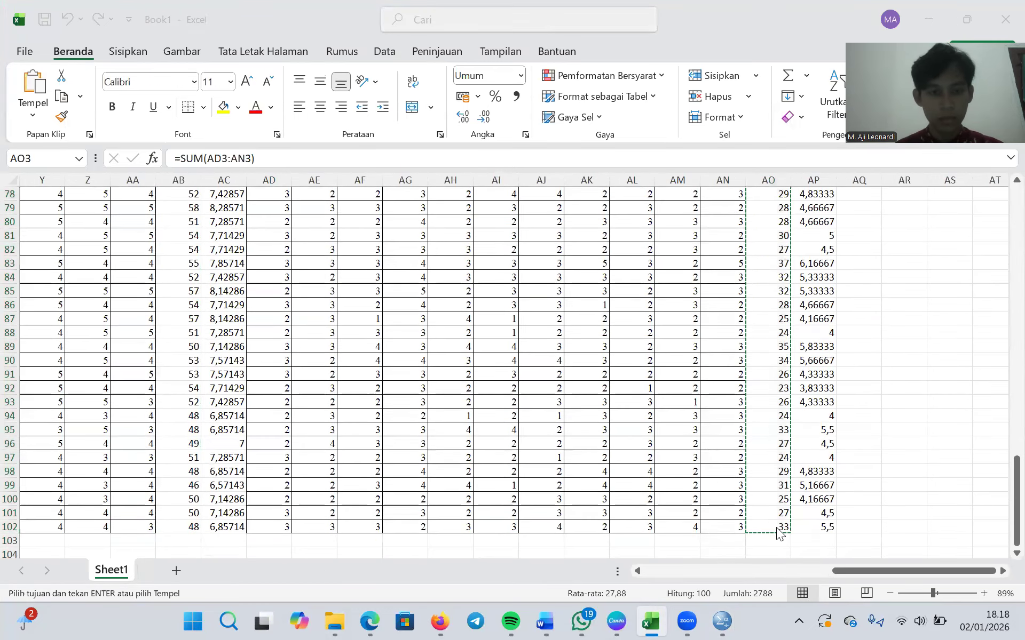
pyautogui.click(438, 185)
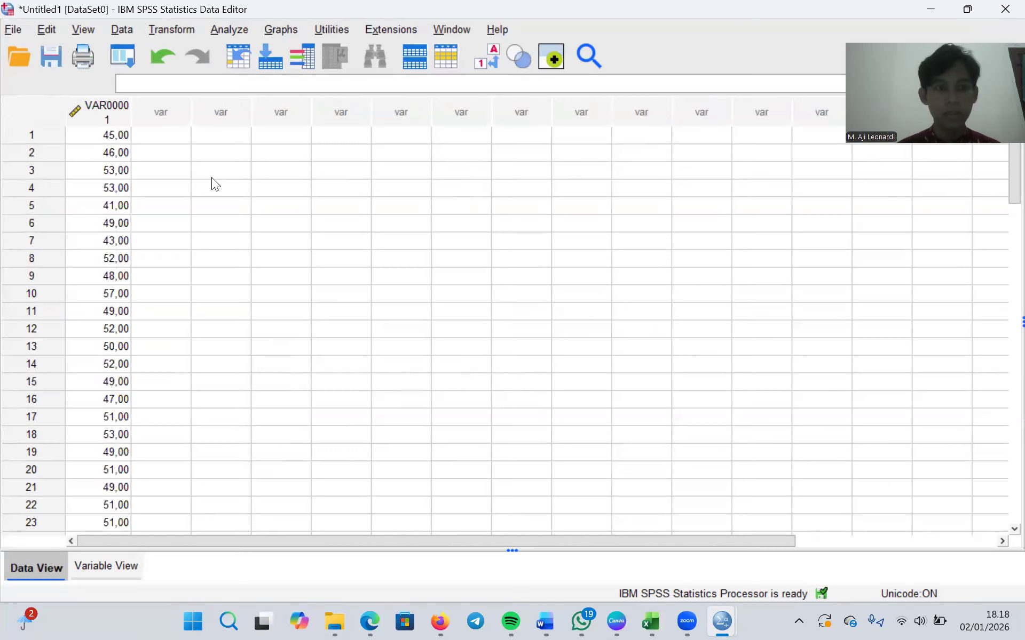
# - Paste the copied totals of the 11-item block into the second column from case 1
pyautogui.click(172, 130)
pyautogui.rightClick(171, 130)
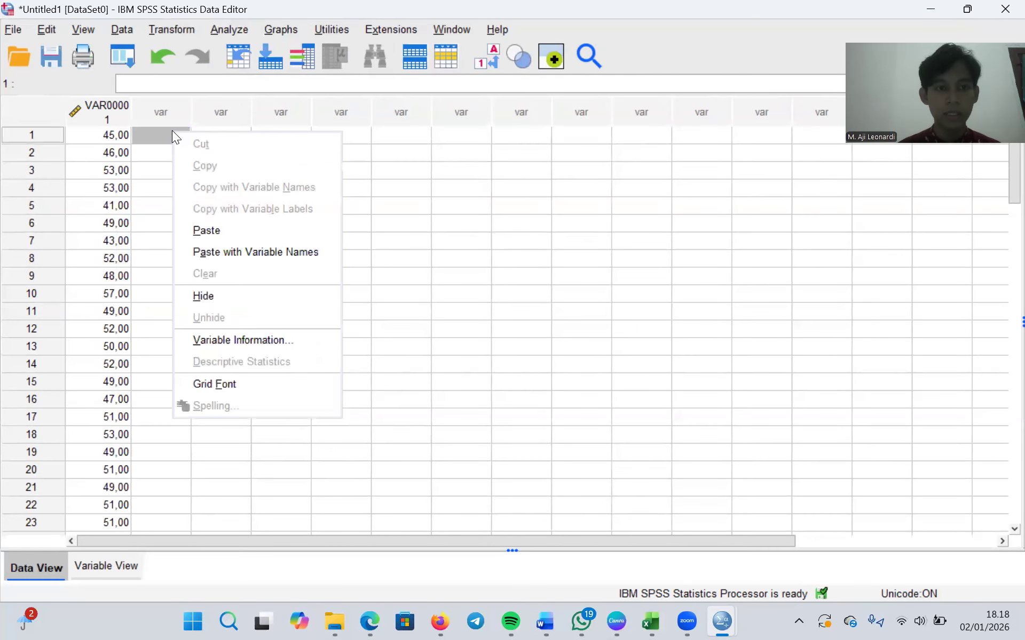
pyautogui.click(225, 224)
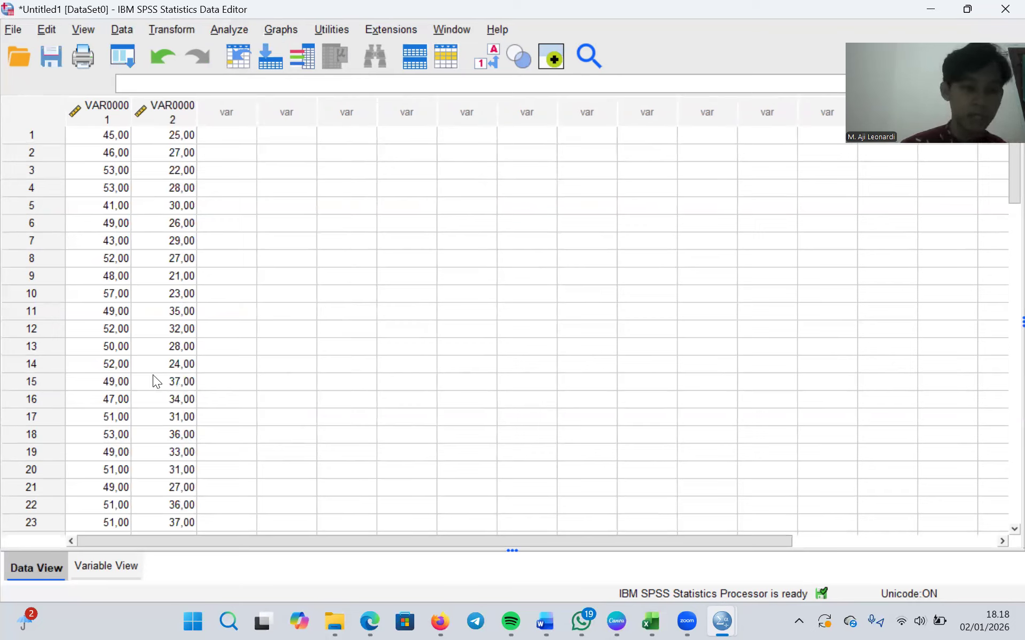
# - Rename the two variables in the variable definitions as X for the first and Y for the second
pyautogui.click(106, 565)
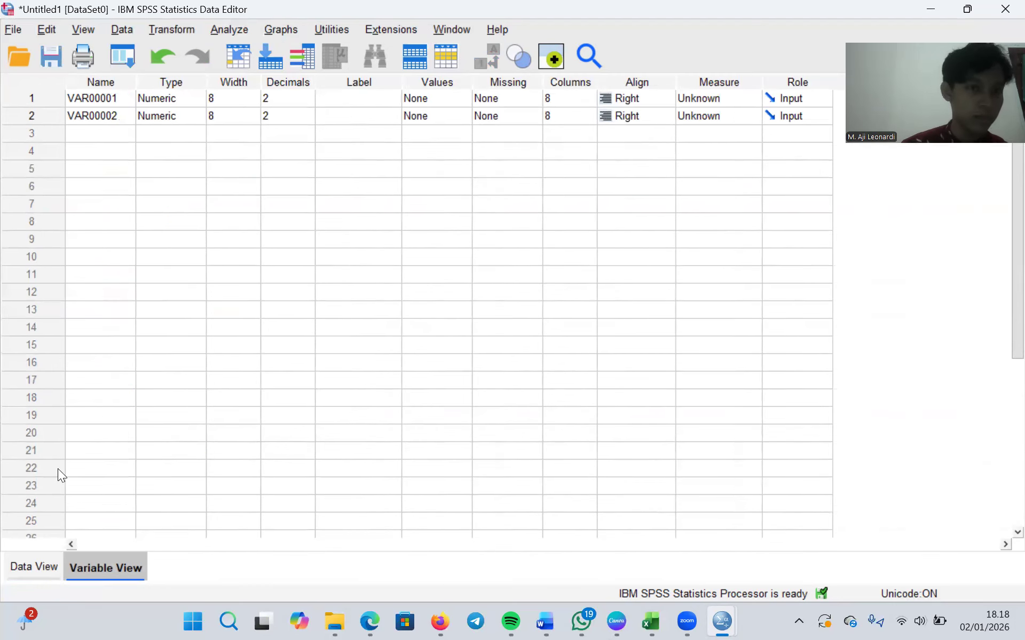
pyautogui.click(111, 92)
pyautogui.doubleClick(112, 94)
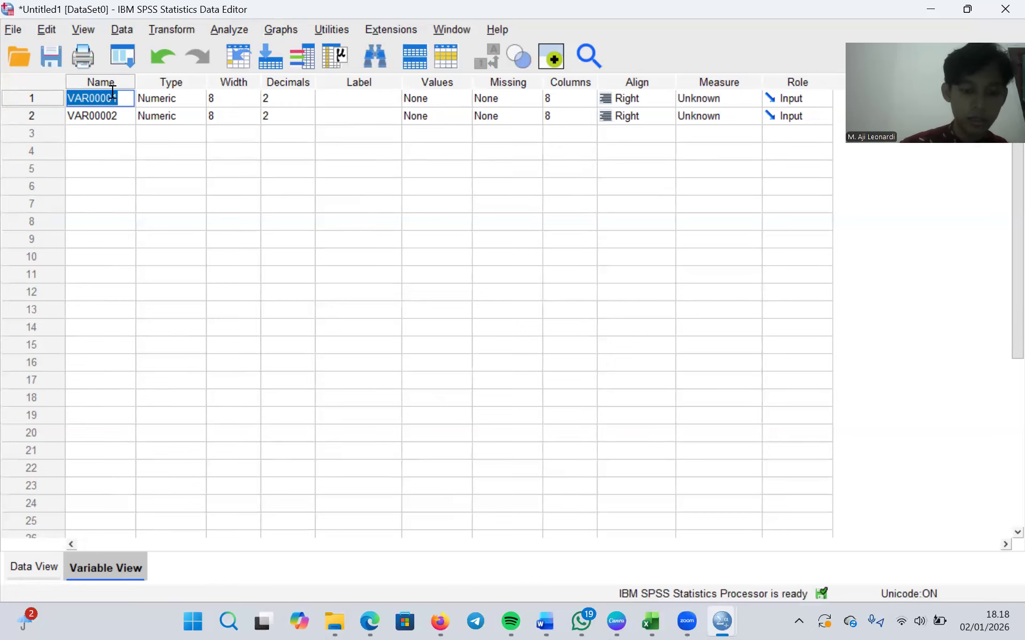
pyautogui.write('X')
pyautogui.click(95, 113)
pyautogui.doubleClick(96, 114)
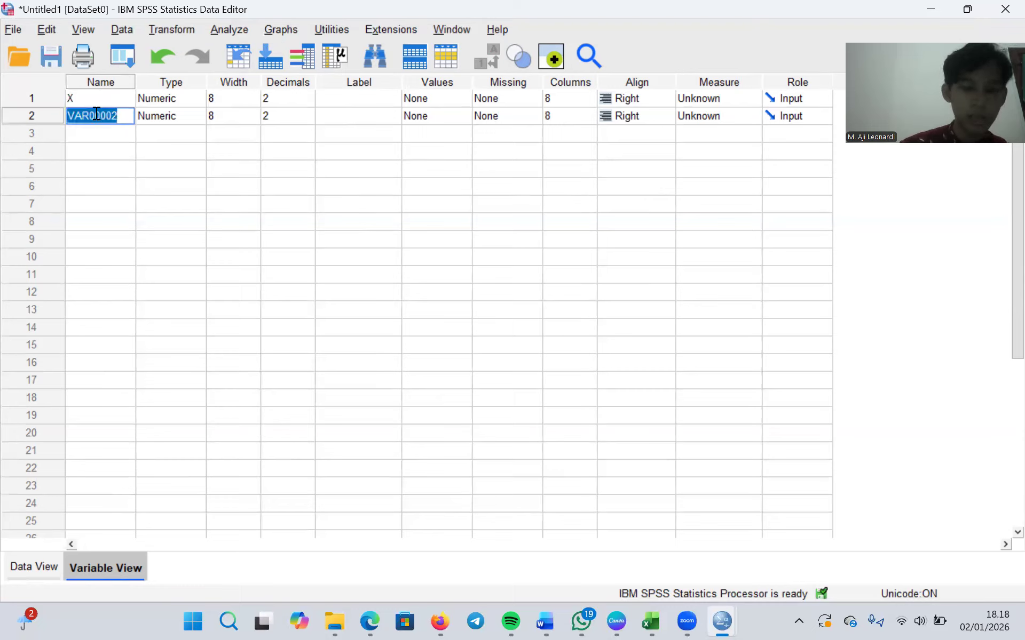
pyautogui.write('Y')
# - Set the decimals of variables X and Y to 0 and return to the data values
pyautogui.click(276, 97)
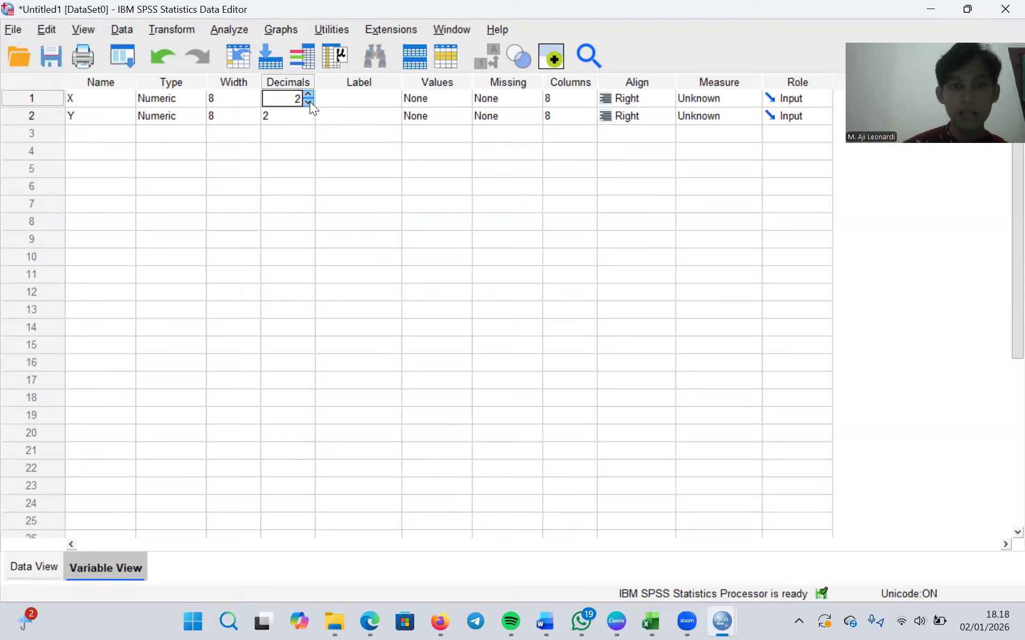
pyautogui.click(302, 113)
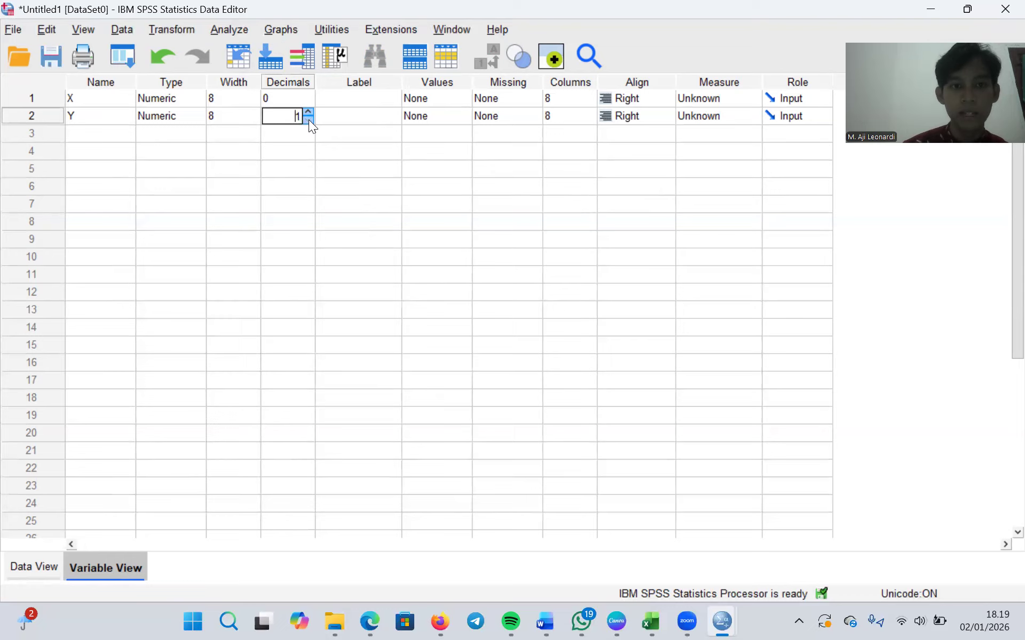
pyautogui.write('0')
pyautogui.click(242, 132)
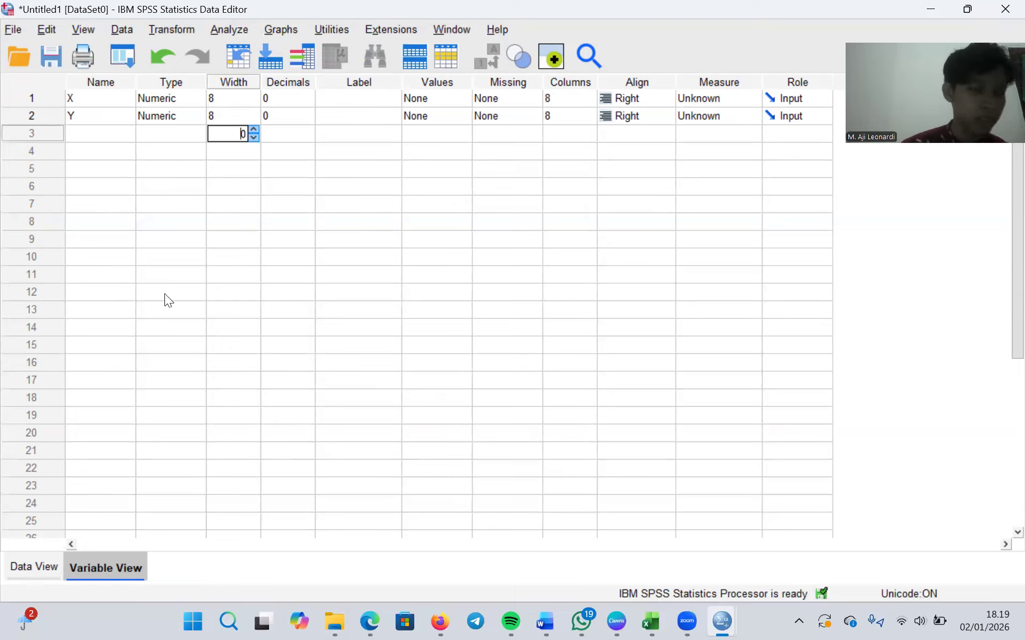
pyautogui.click(56, 570)
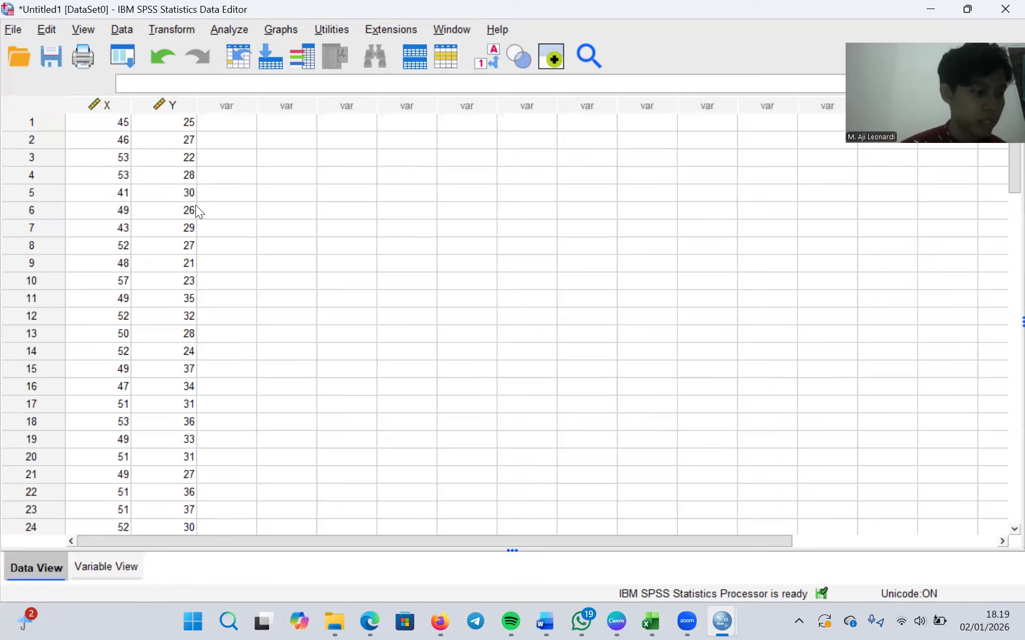
# - Run a linear regression with Y as the dependent and X as the independent variable, using the Enter method
pyautogui.click(226, 28)
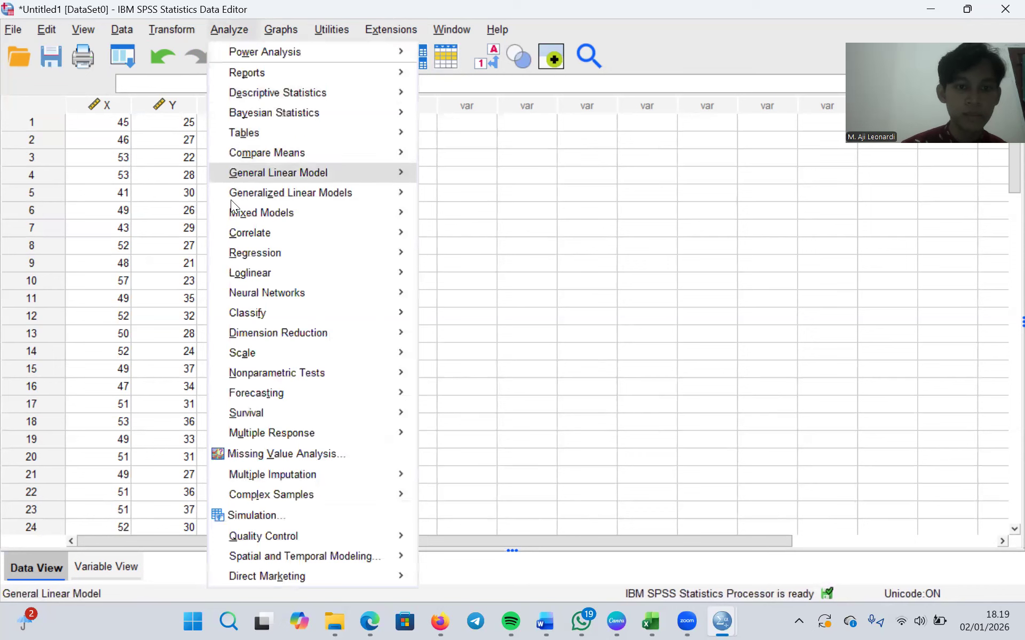
pyautogui.moveTo(252, 255)
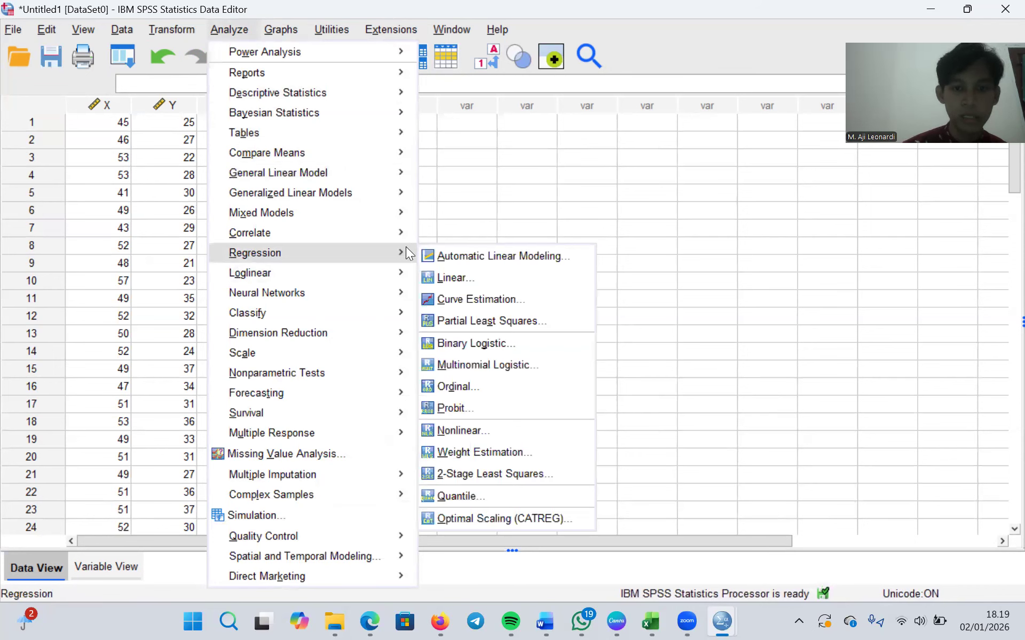
pyautogui.click(458, 275)
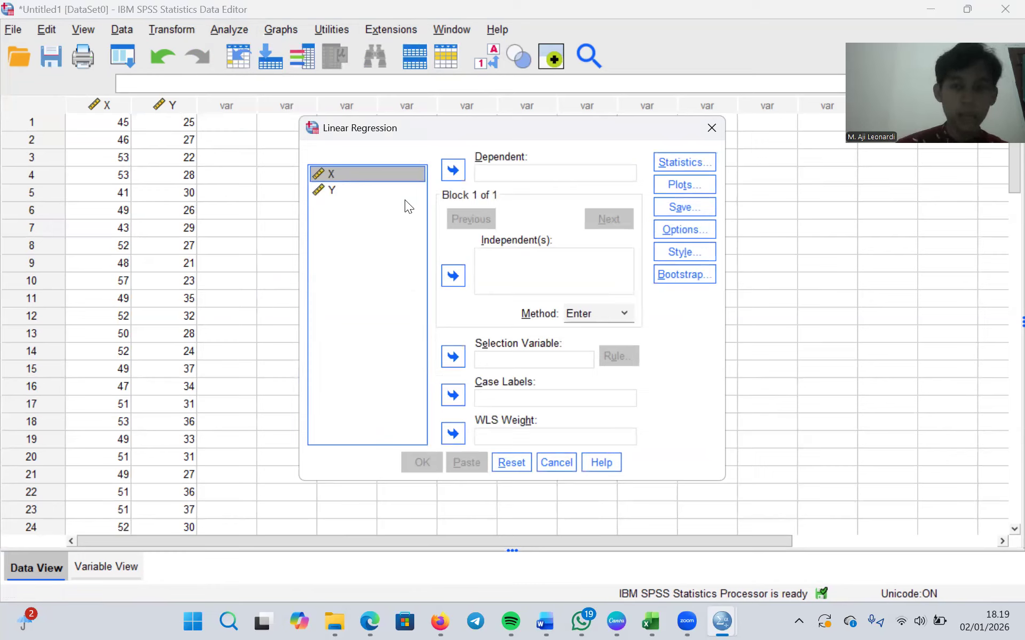
pyautogui.click(453, 275)
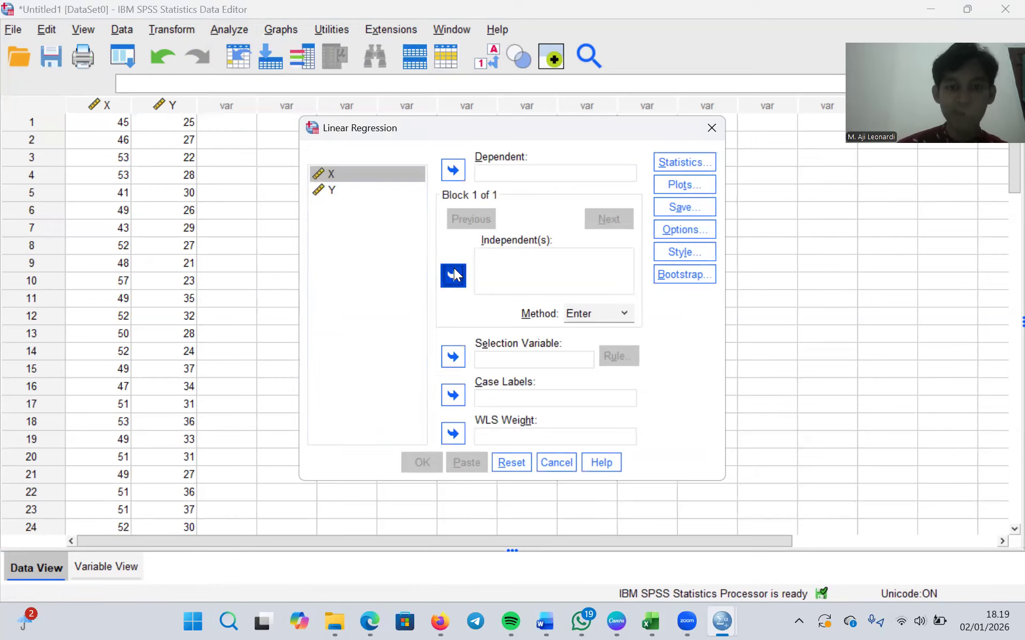
pyautogui.click(393, 189)
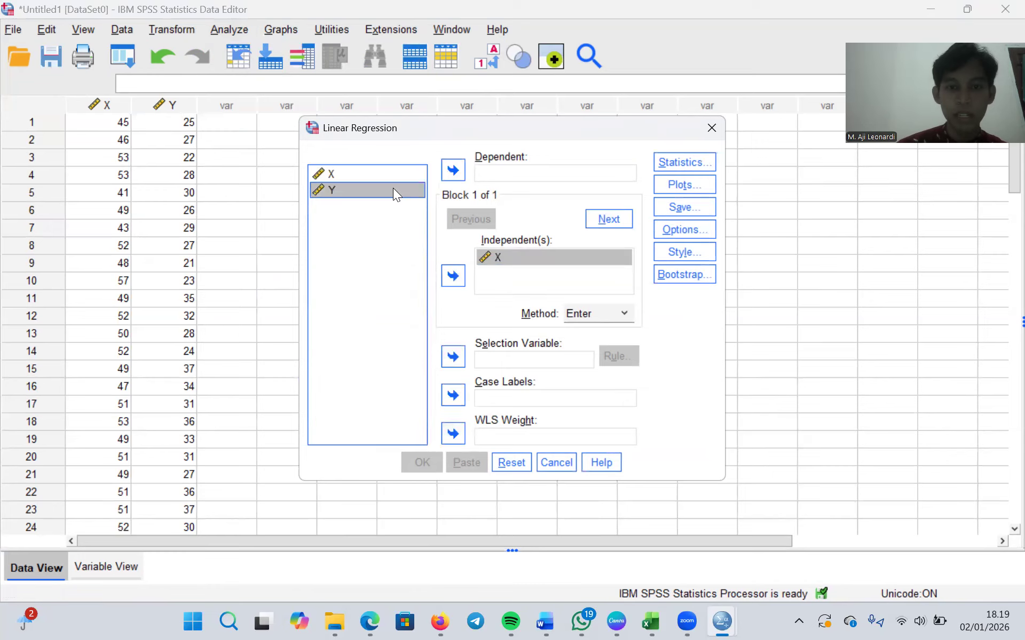
pyautogui.click(452, 171)
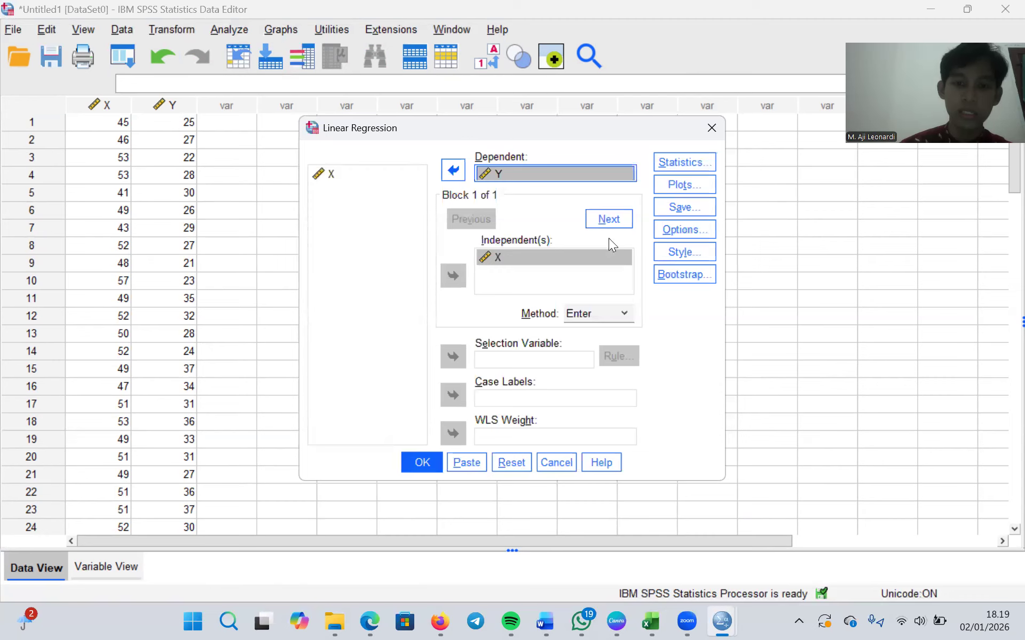
pyautogui.click(429, 462)
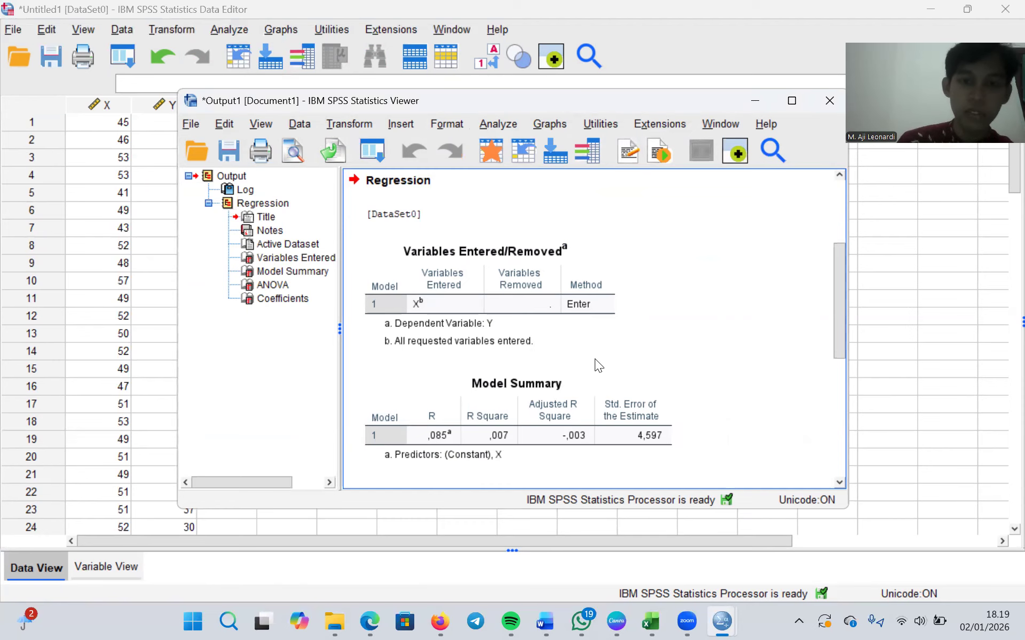
# - Examine the regression output, covering the Variables Entered/Removed, Model Summary, ANOVA and Coefficients tables
pyautogui.scroll(-6, 594, 358)
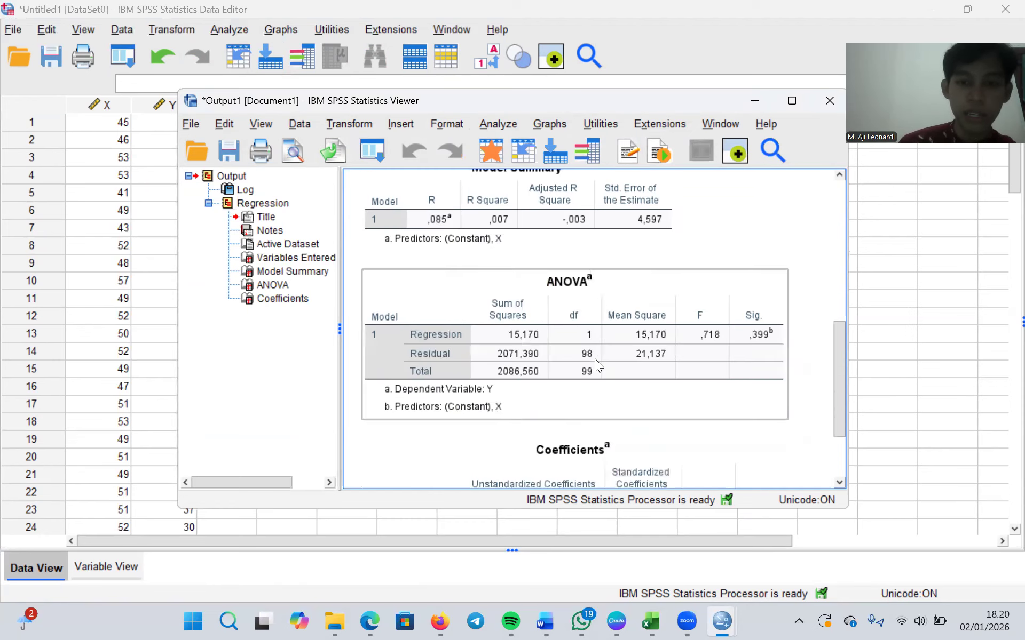
pyautogui.scroll(2, 595, 358)
pyautogui.scroll(-2, 595, 359)
pyautogui.scroll(8, 594, 359)
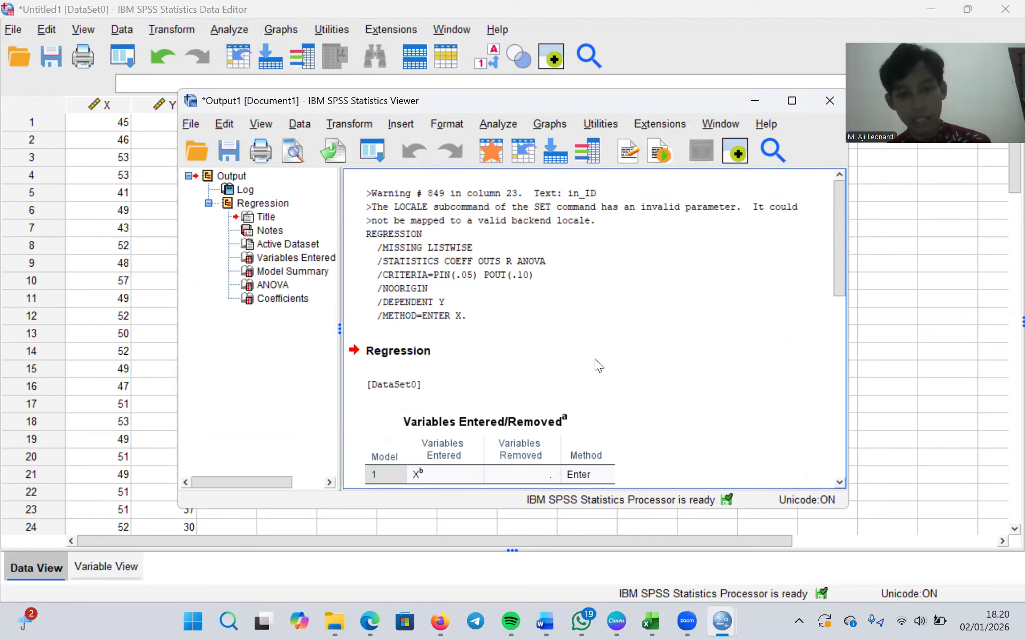
pyautogui.scroll(-5, 594, 358)
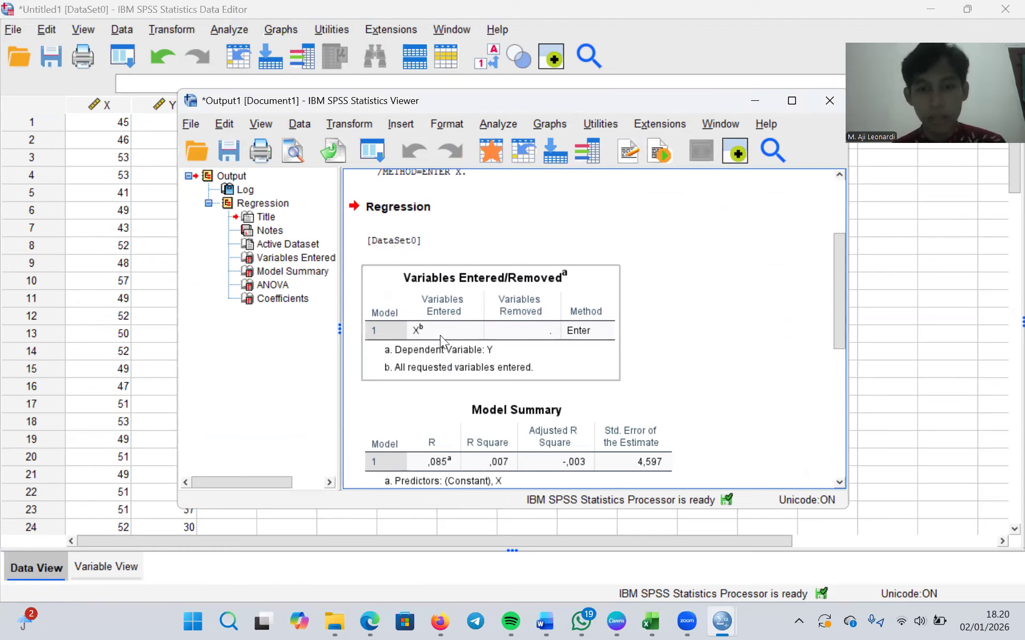
pyautogui.scroll(-3, 549, 342)
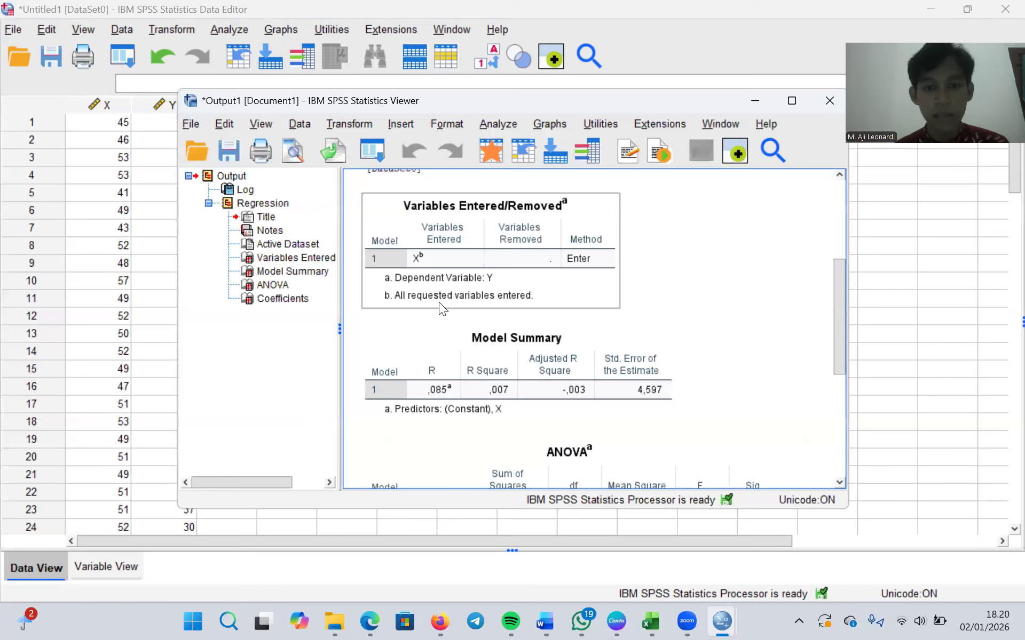
pyautogui.scroll(-6, 562, 296)
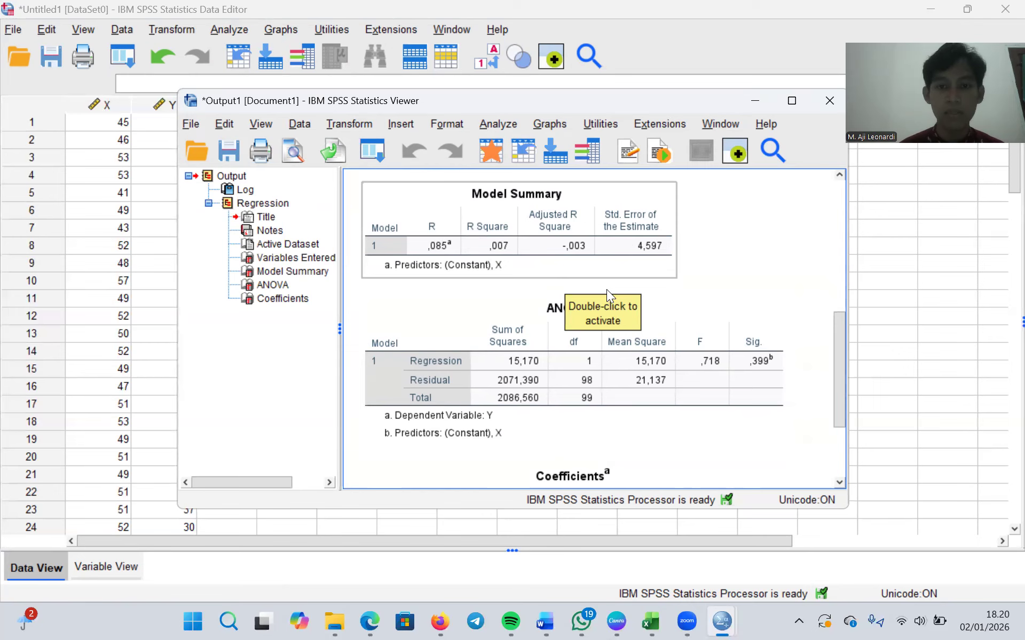
pyautogui.scroll(-2, 676, 294)
pyautogui.scroll(1, 676, 295)
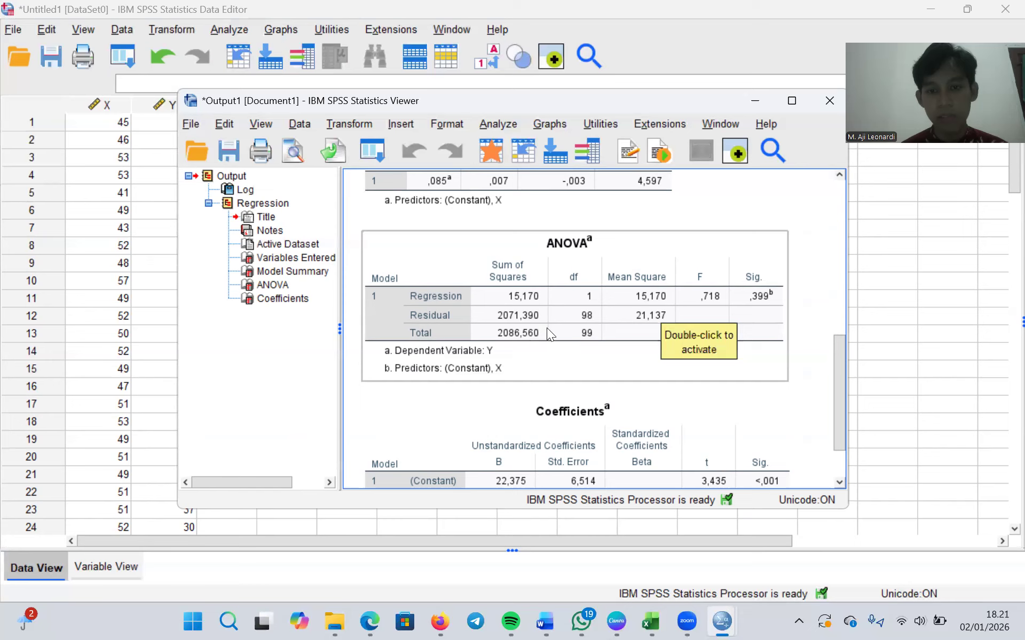
pyautogui.scroll(-3, 540, 350)
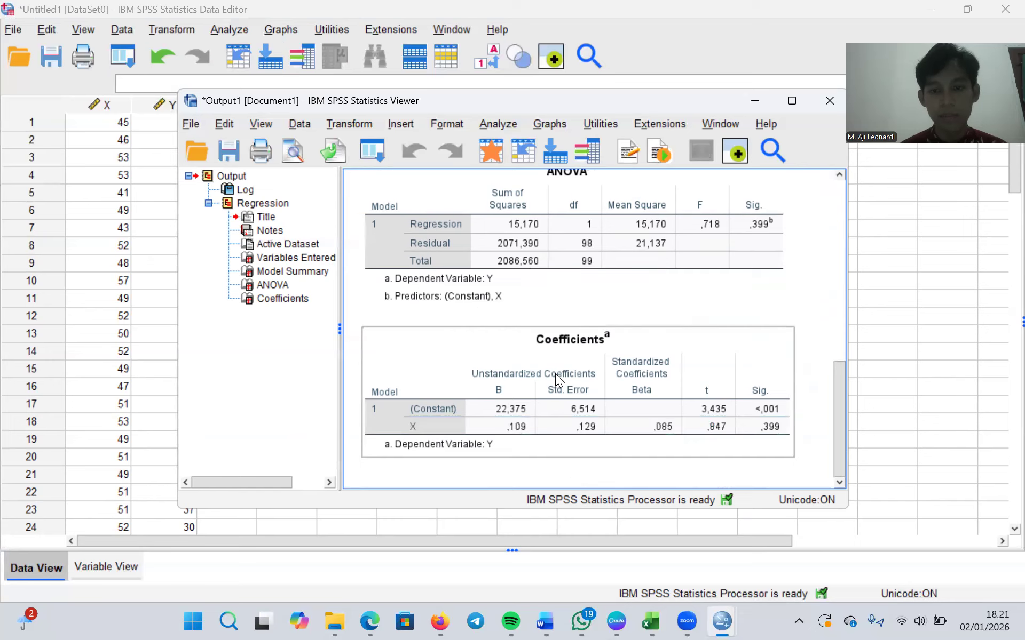
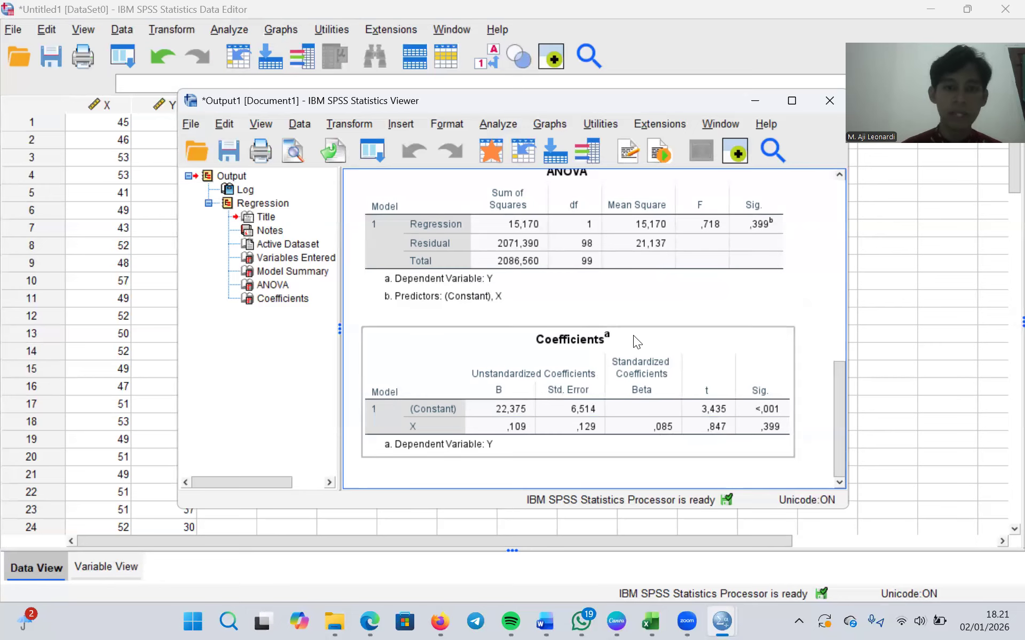
pyautogui.scroll(3, 632, 340)
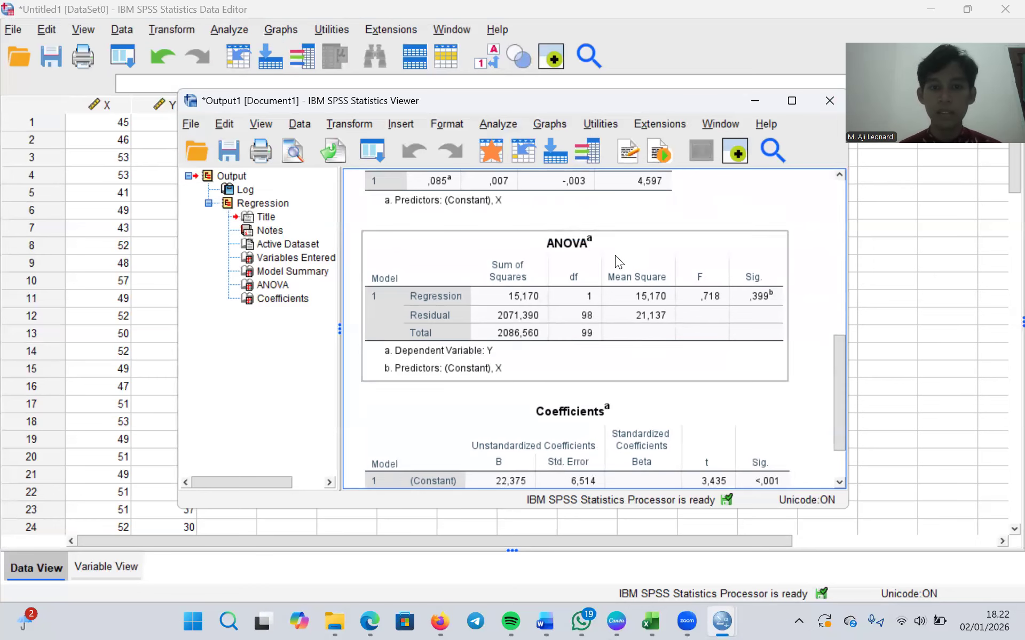
pyautogui.scroll(10, 615, 255)
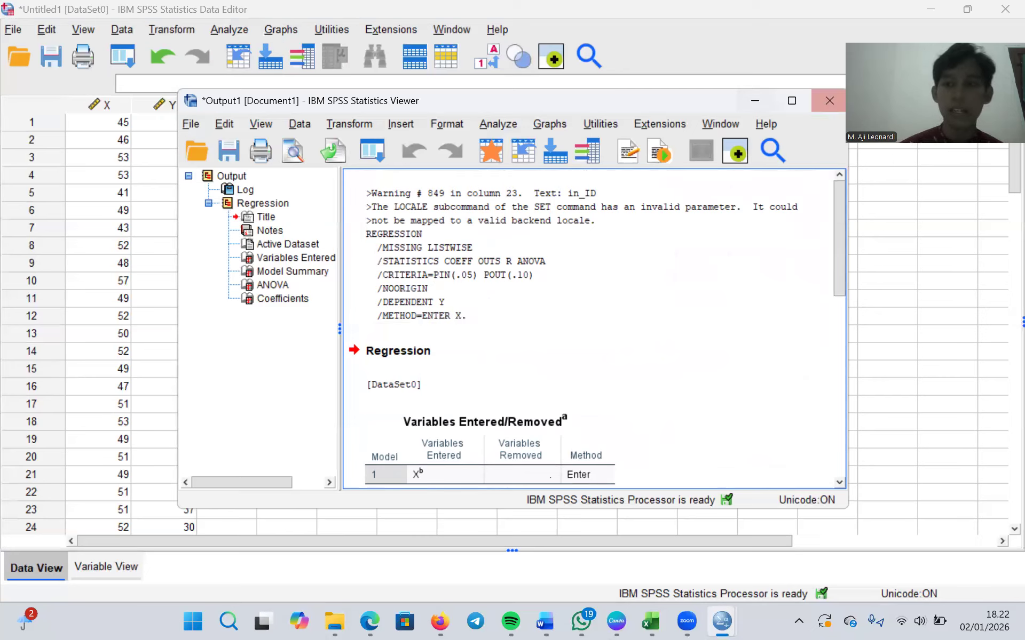
# - Close the regression output without saving it and return to the dataset
pyautogui.click(829, 100)
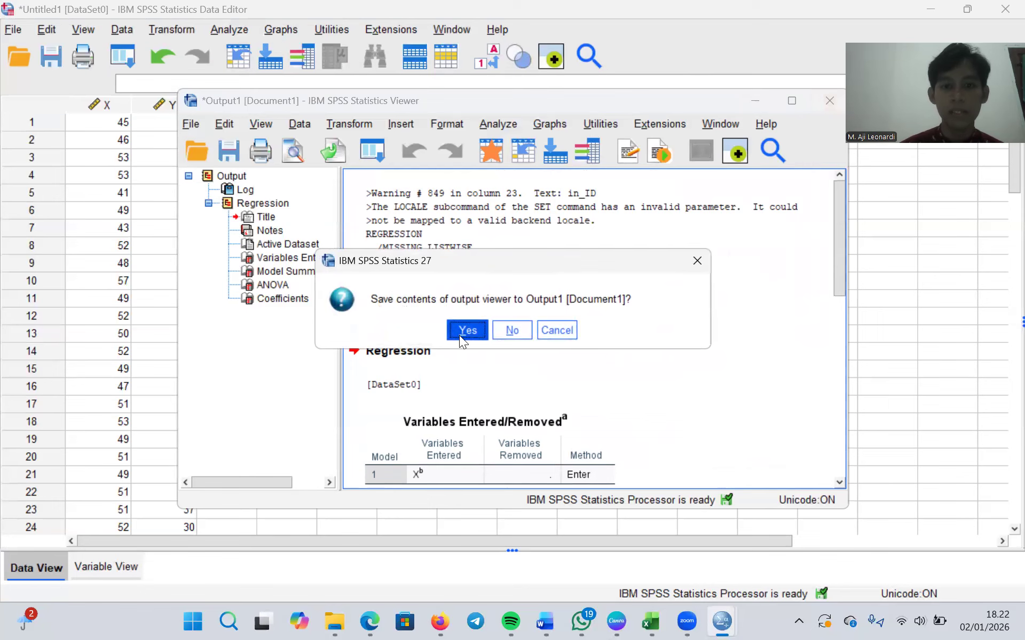
pyautogui.click(509, 329)
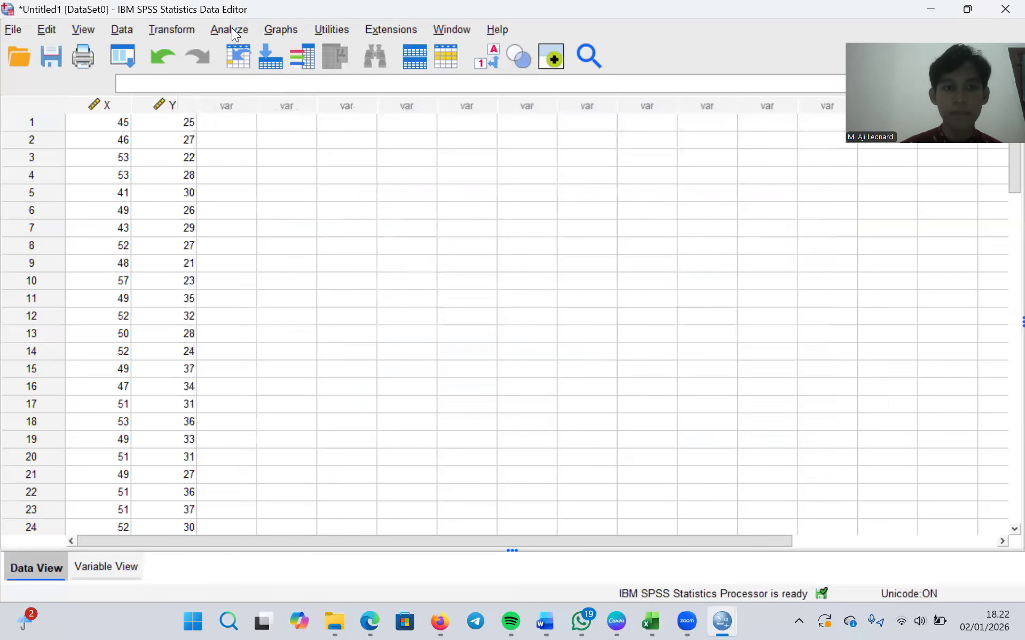
pyautogui.click(232, 30)
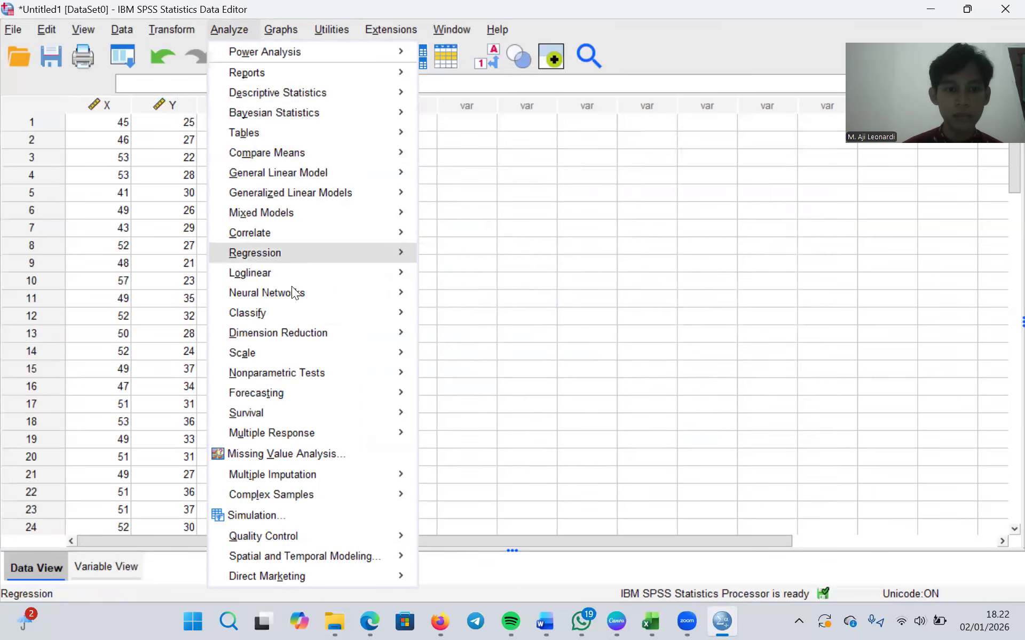
pyautogui.moveTo(278, 352)
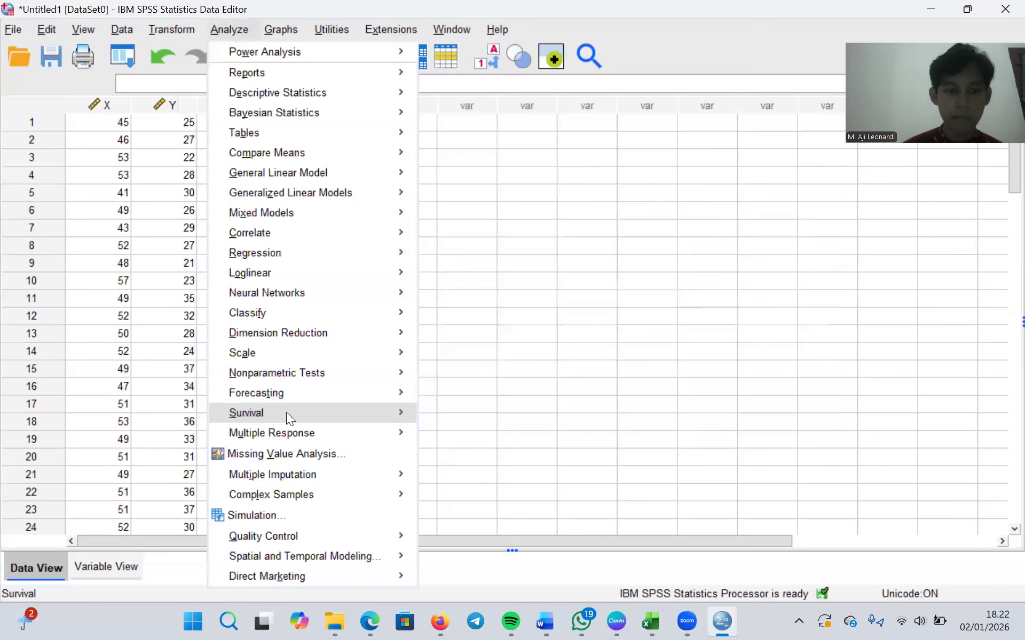
pyautogui.scroll(-1, 292, 504)
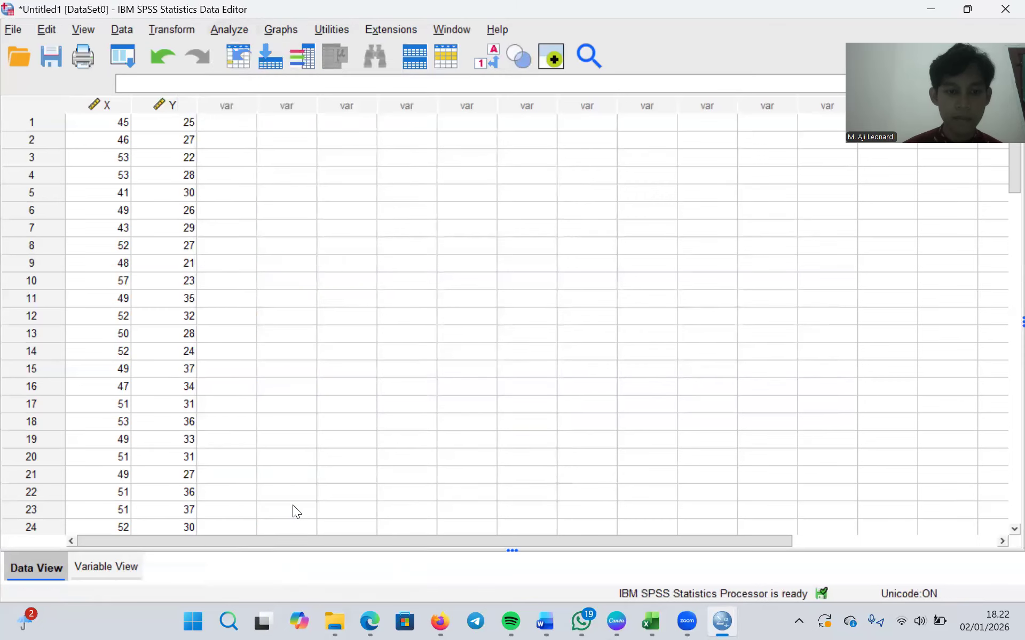
# - Run a Means comparison with Y in the dependent list and X in the independent list
pyautogui.click(221, 28)
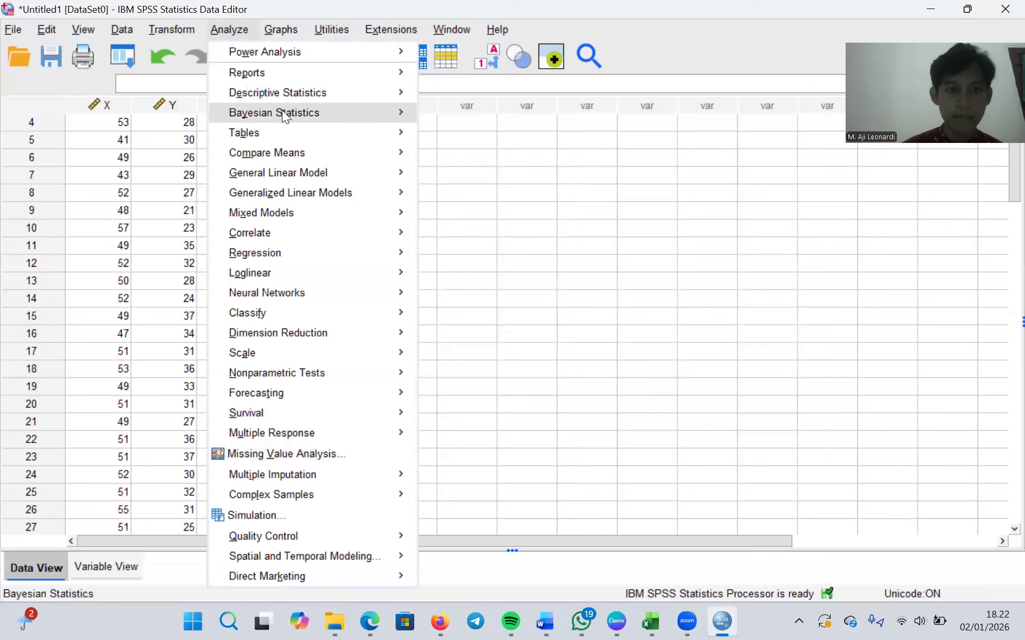
pyautogui.moveTo(284, 95)
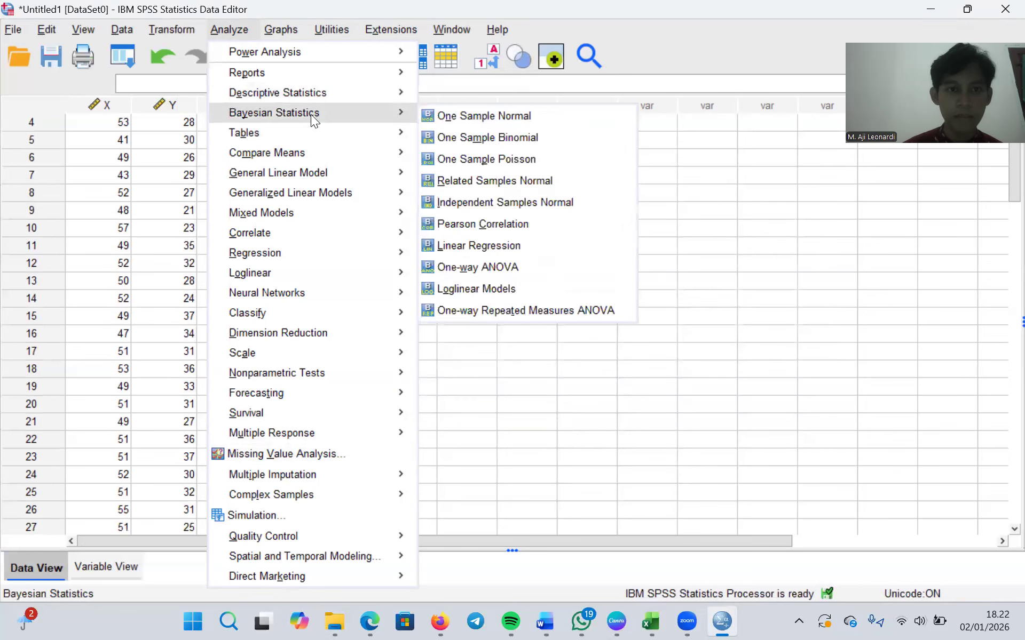
pyautogui.moveTo(309, 159)
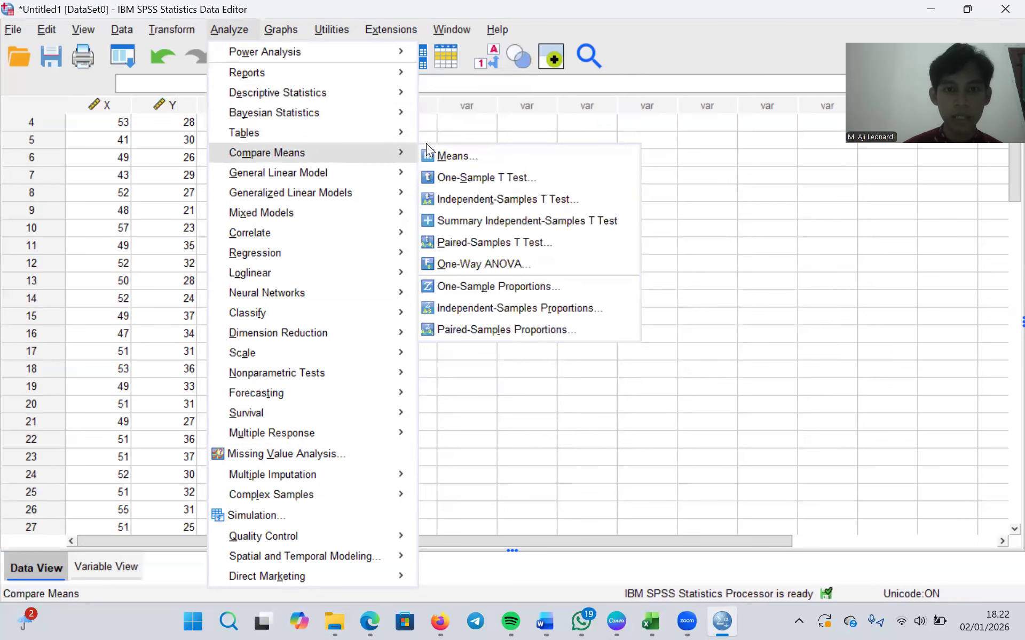
pyautogui.click(460, 153)
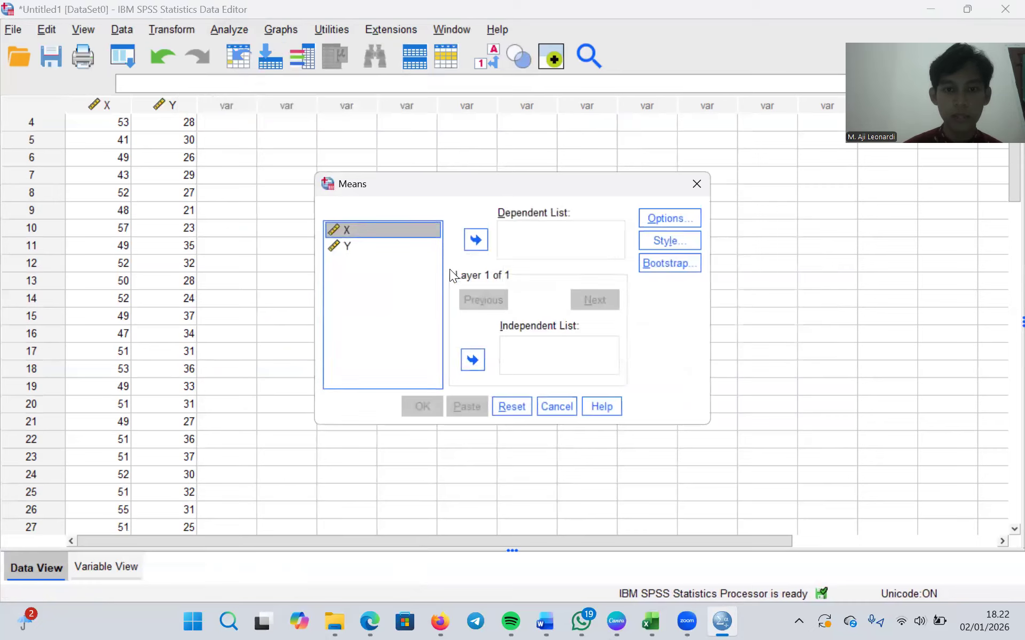
pyautogui.click(476, 355)
pyautogui.click(400, 229)
pyautogui.click(466, 248)
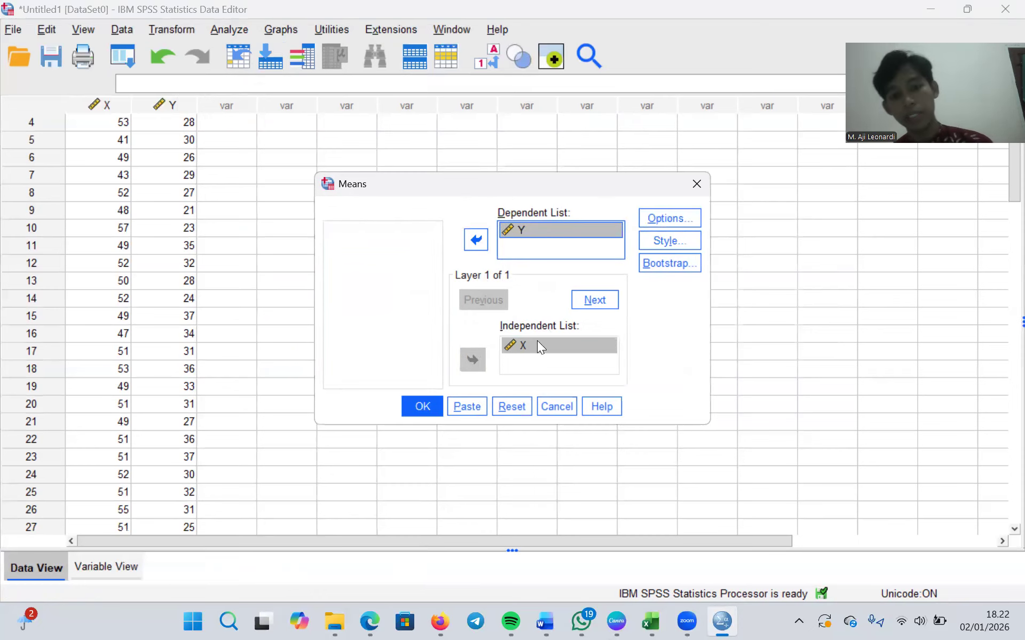
pyautogui.click(428, 407)
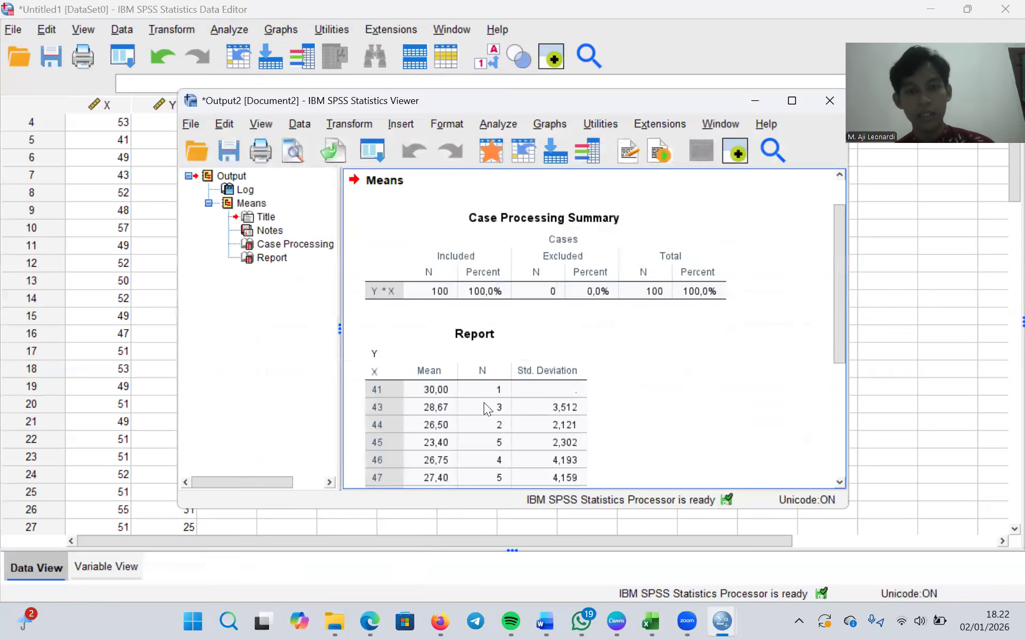
# - Examine the Means output, covering the Case Processing Summary and the Report table of Y's mean, N and standard deviation per X value
pyautogui.scroll(1, 654, 362)
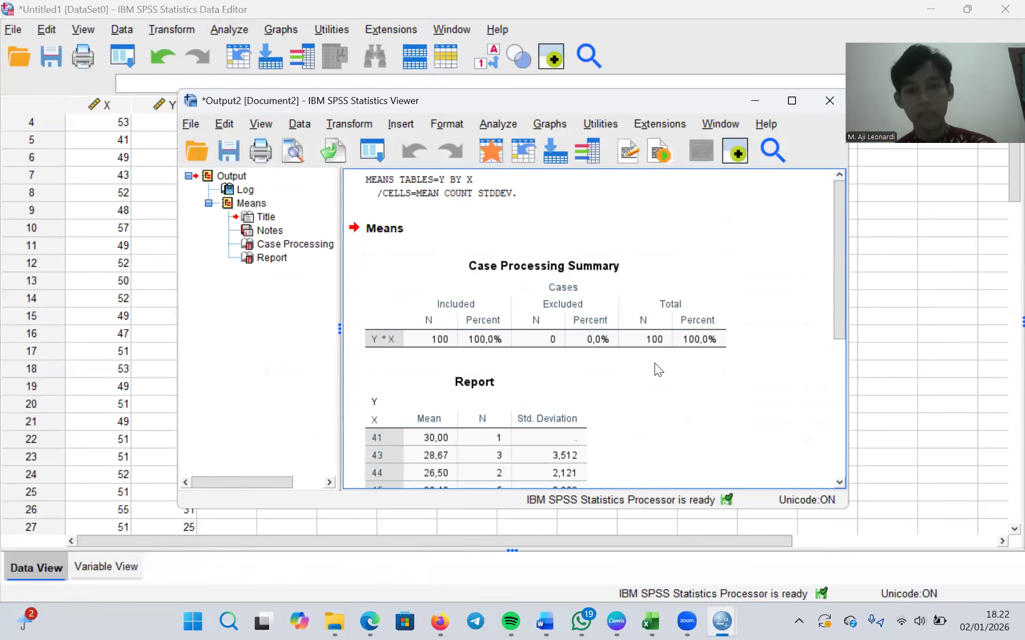
pyautogui.scroll(-6, 655, 364)
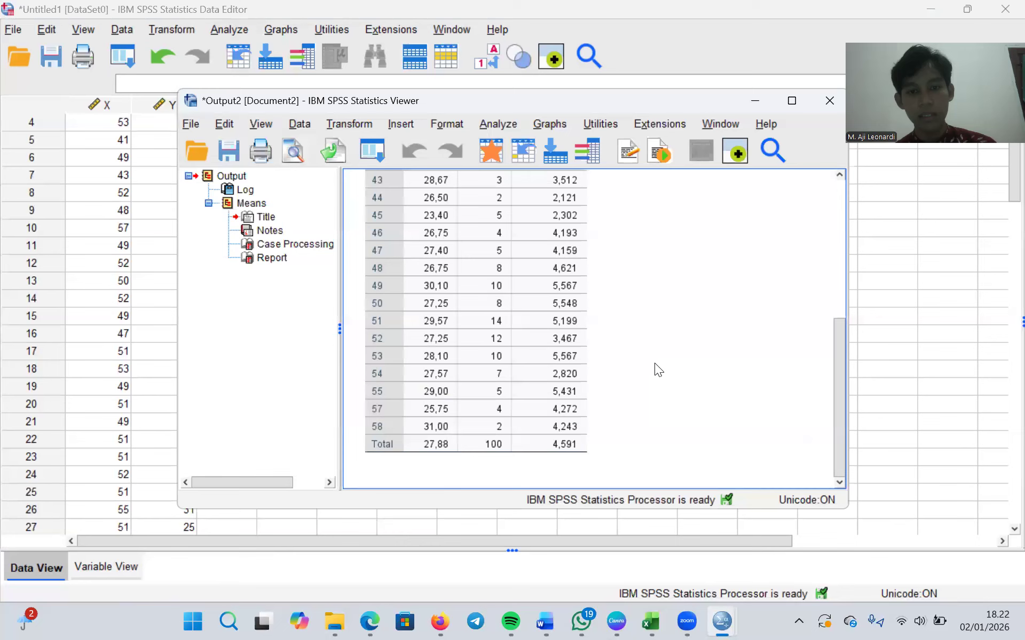
pyautogui.scroll(4, 655, 364)
pyautogui.scroll(-1, 655, 364)
pyautogui.scroll(-1, 655, 365)
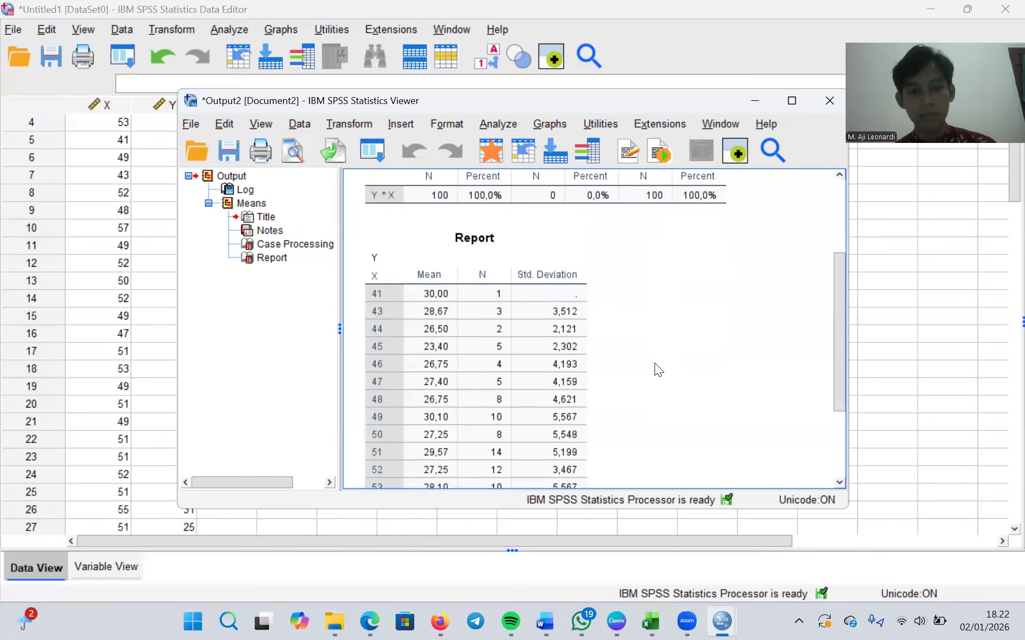
pyautogui.scroll(-1, 655, 364)
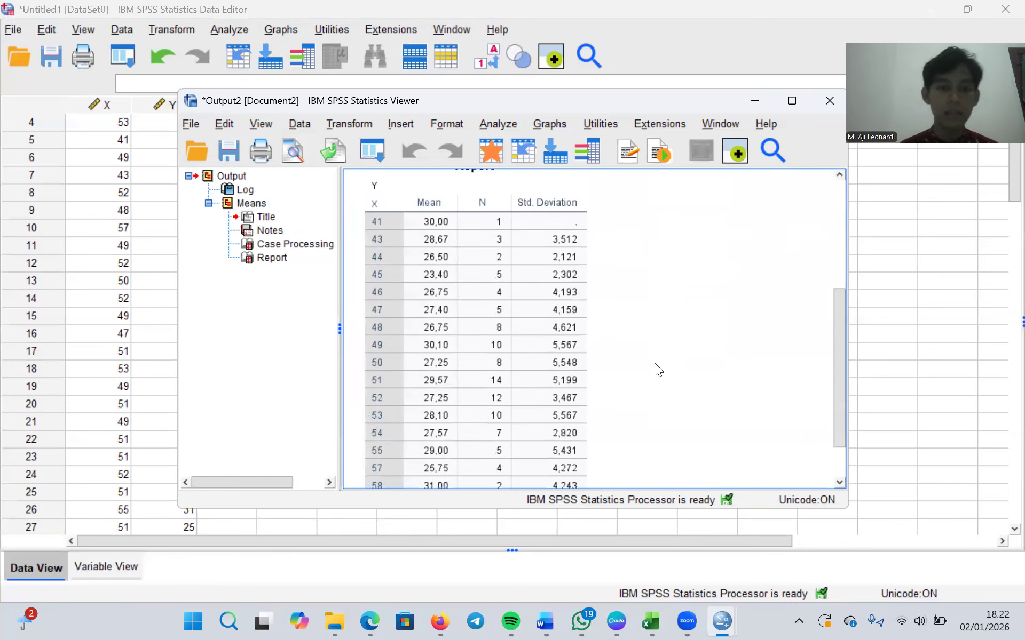
pyautogui.scroll(3, 591, 258)
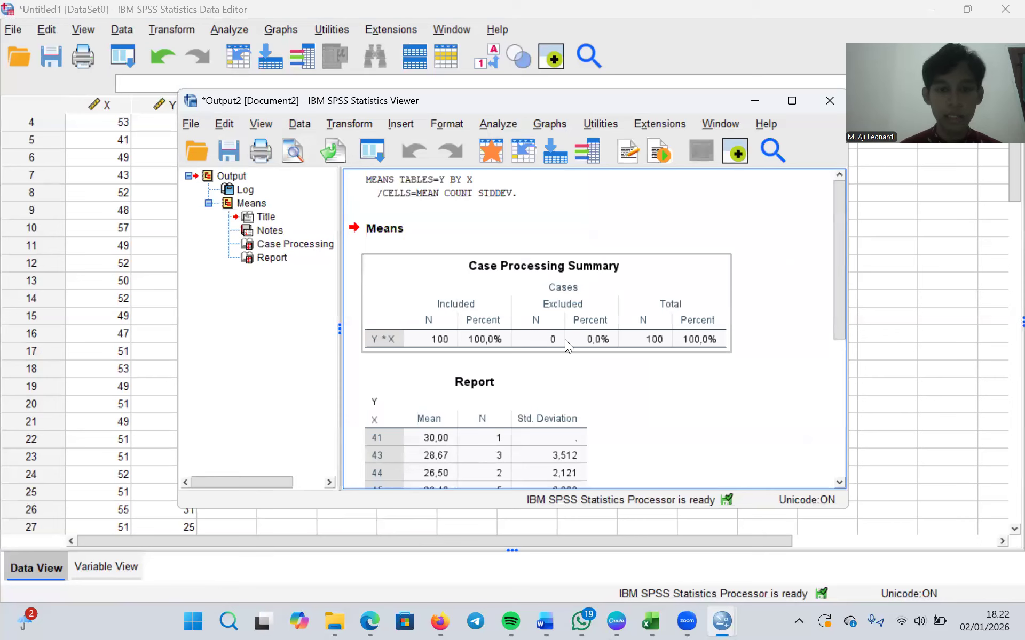
pyautogui.scroll(-2, 594, 398)
pyautogui.scroll(-2, 594, 398)
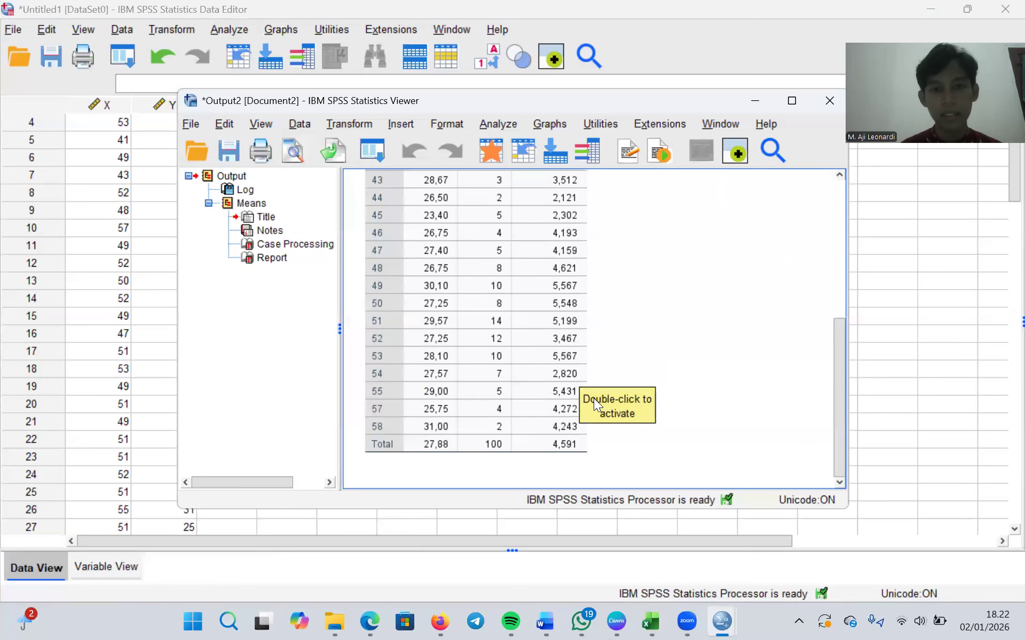
pyautogui.scroll(3, 593, 398)
pyautogui.scroll(1, 560, 342)
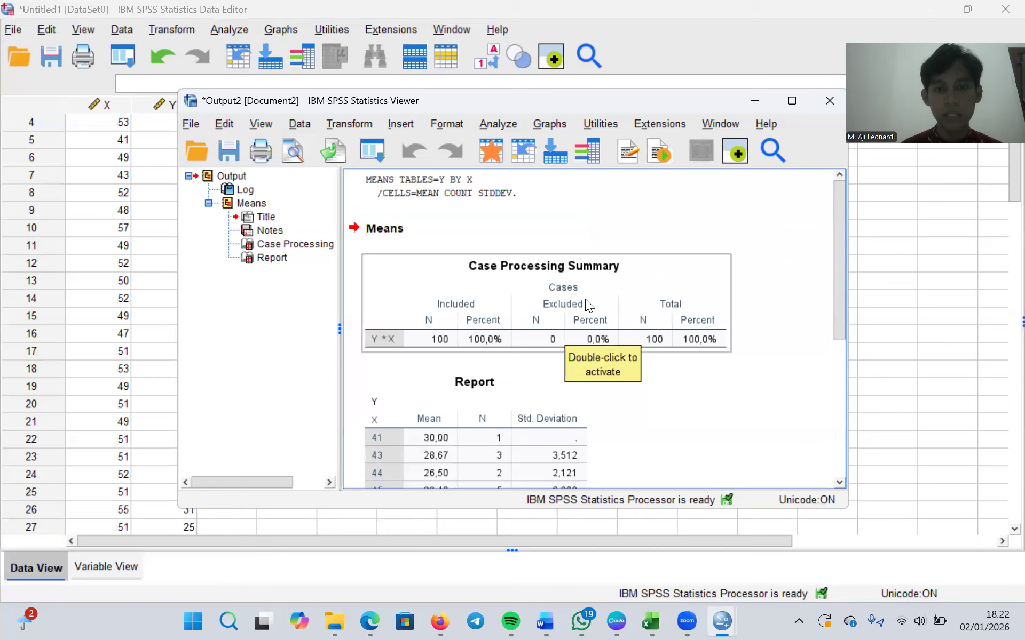
pyautogui.scroll(-1, 500, 384)
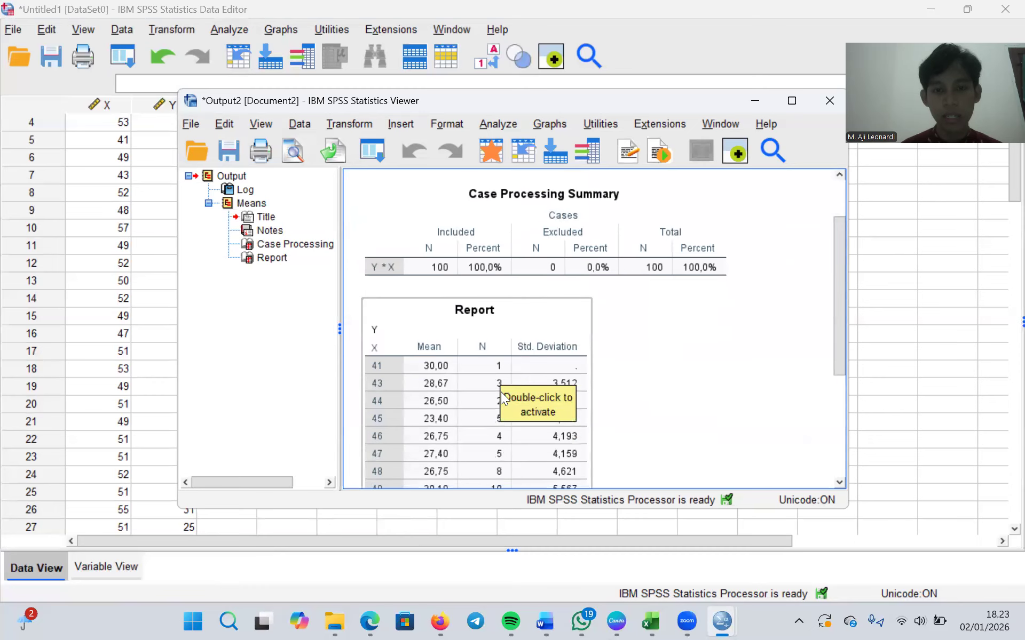
pyautogui.scroll(-3, 511, 320)
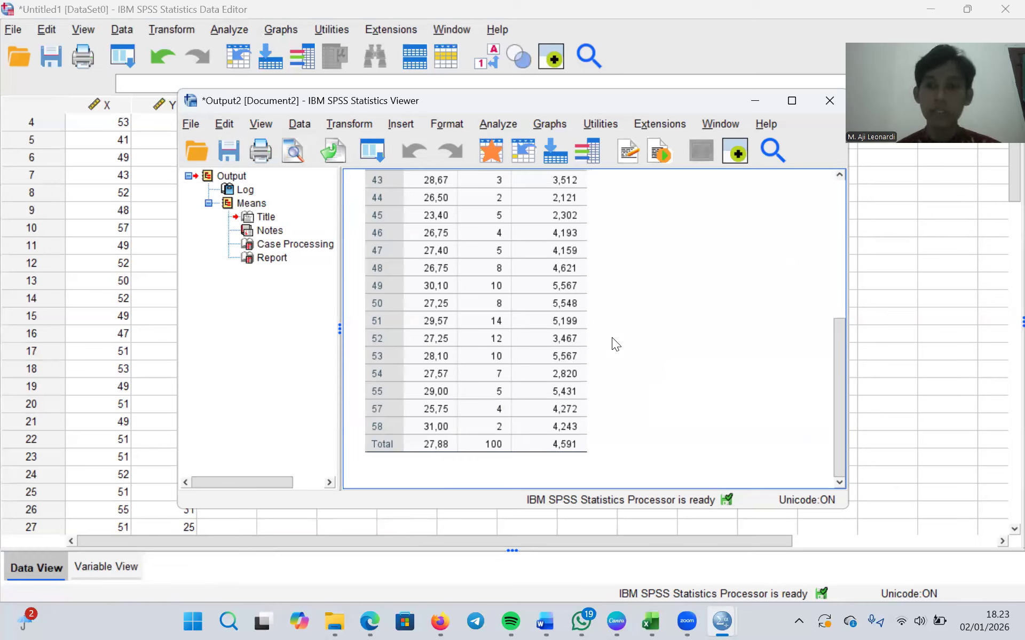
# - Close the Means output without saving it and return to the dataset
pyautogui.click(827, 100)
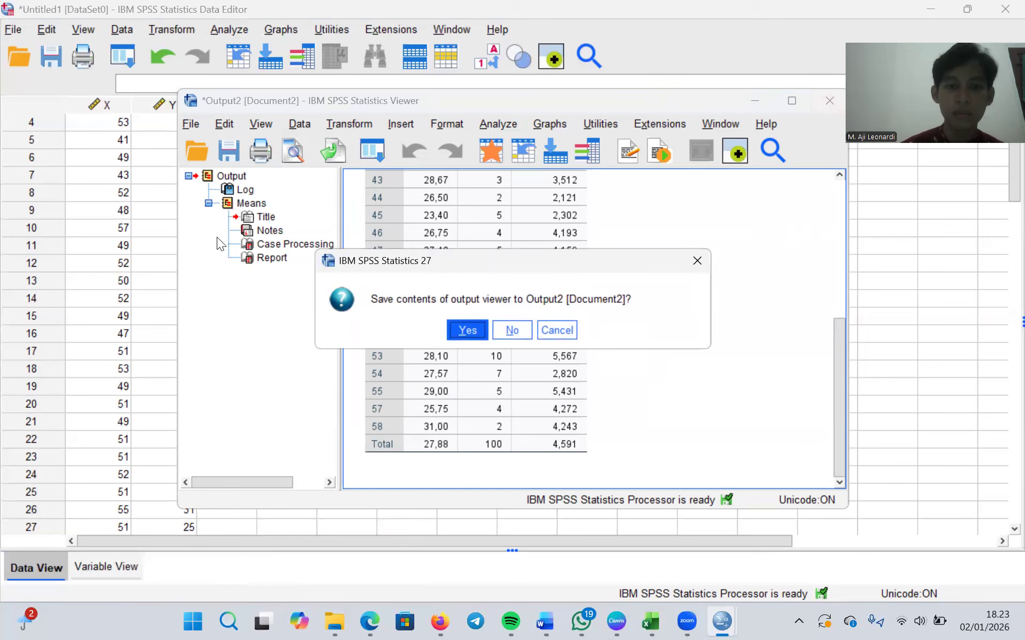
pyautogui.click(512, 330)
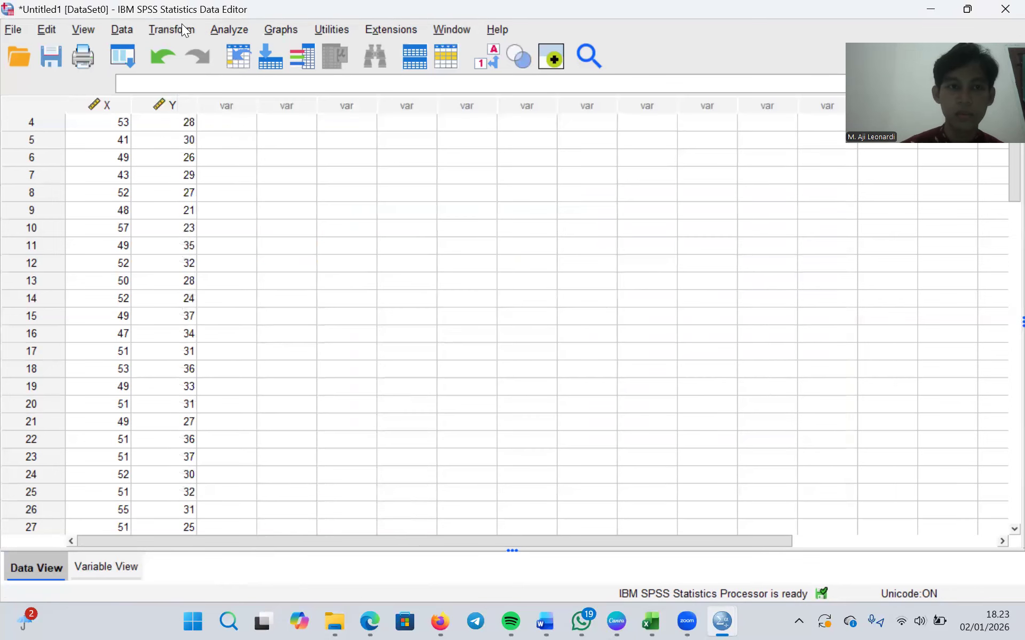
# - Run a One-Way ANOVA with Y in the dependent list and X as the factor
pyautogui.click(219, 29)
pyautogui.moveTo(275, 282)
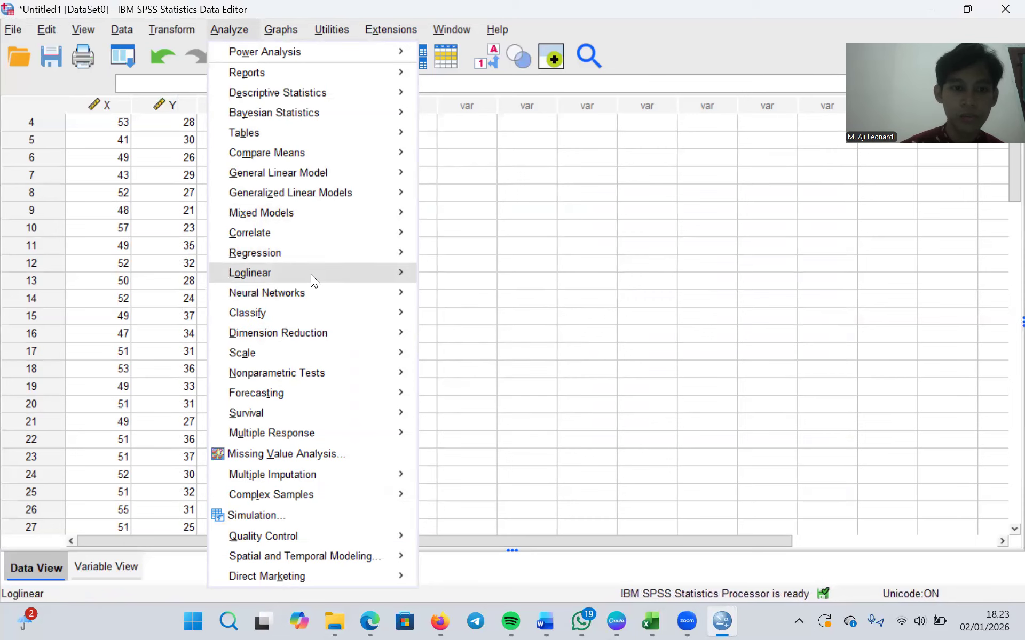
pyautogui.moveTo(313, 331)
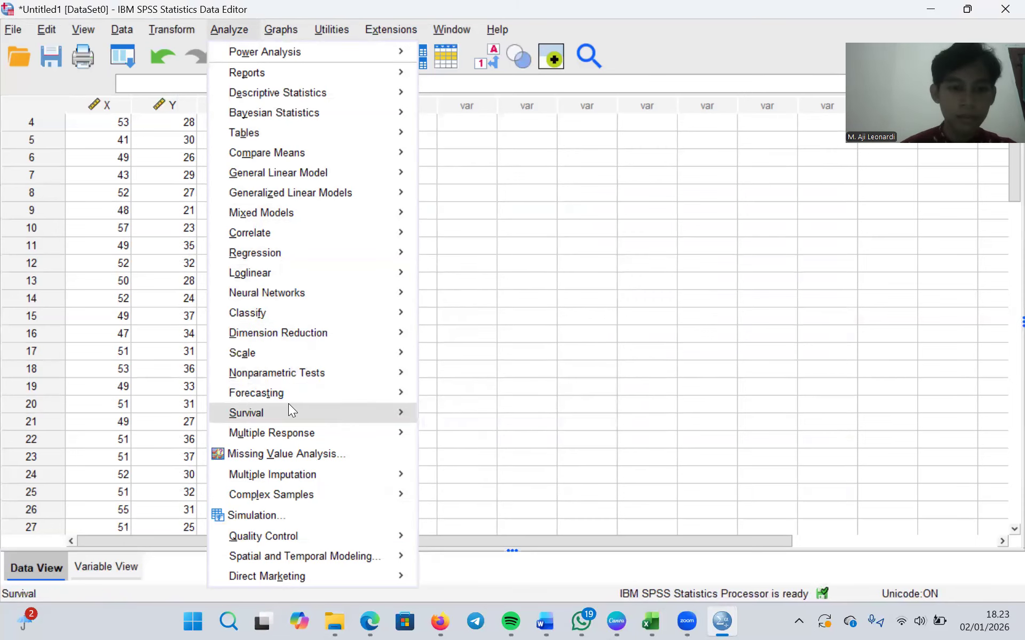
pyautogui.moveTo(286, 494)
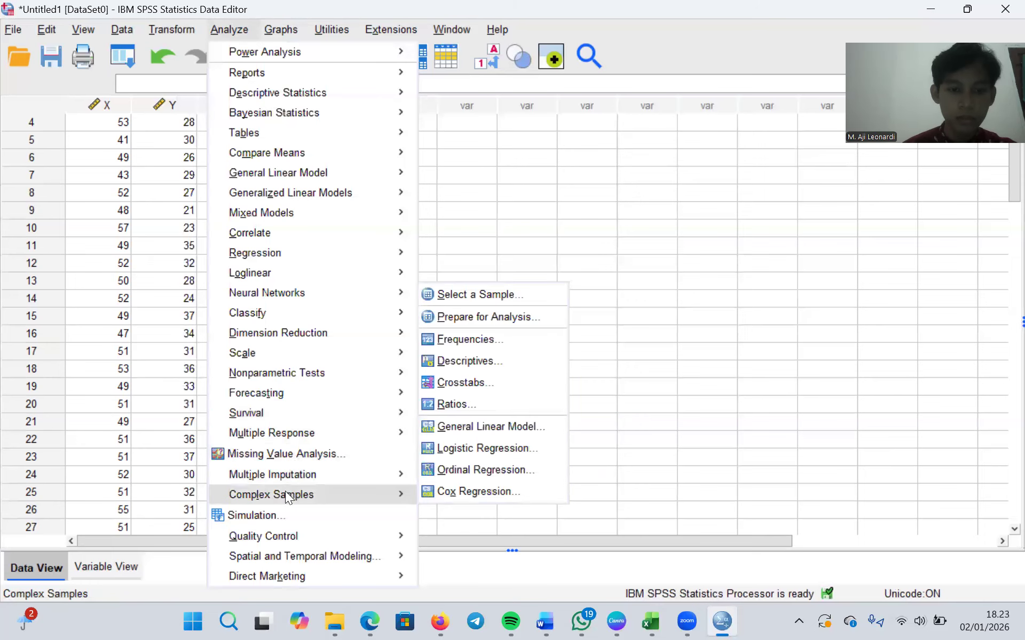
pyautogui.moveTo(285, 534)
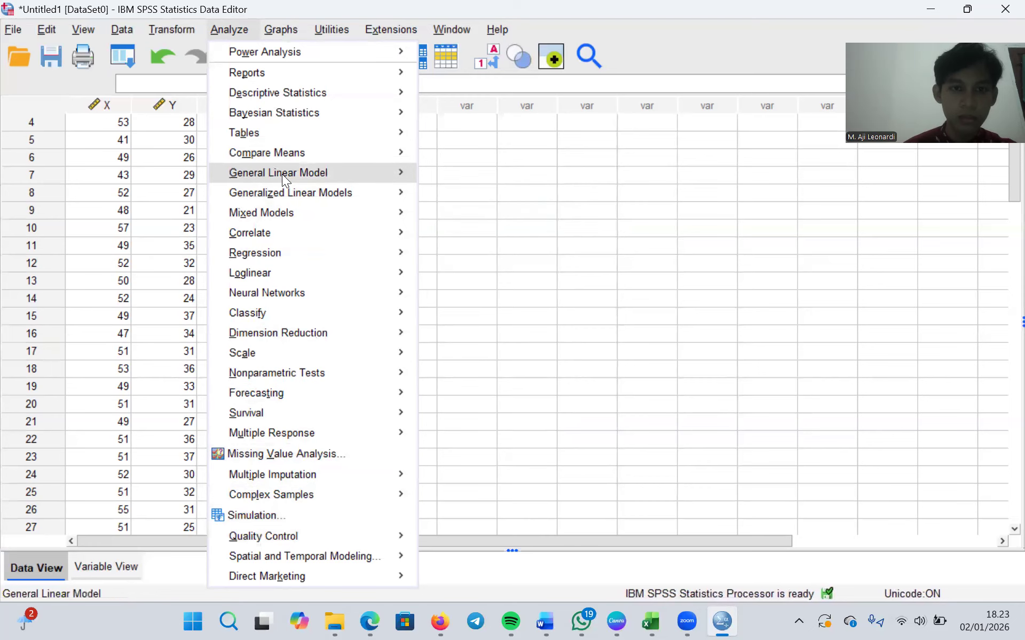
pyautogui.moveTo(288, 137)
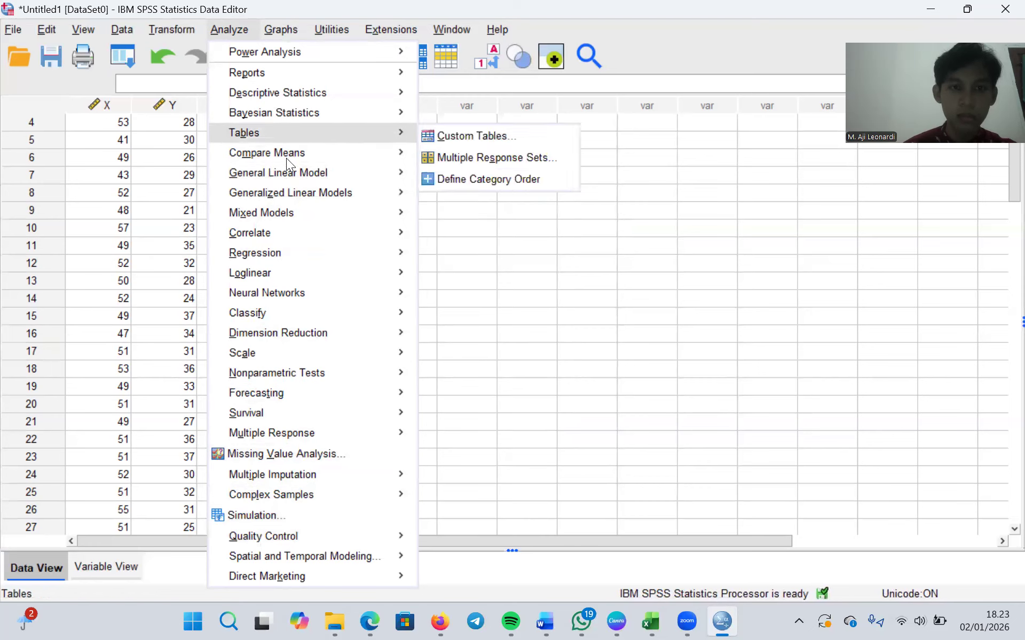
pyautogui.moveTo(285, 158)
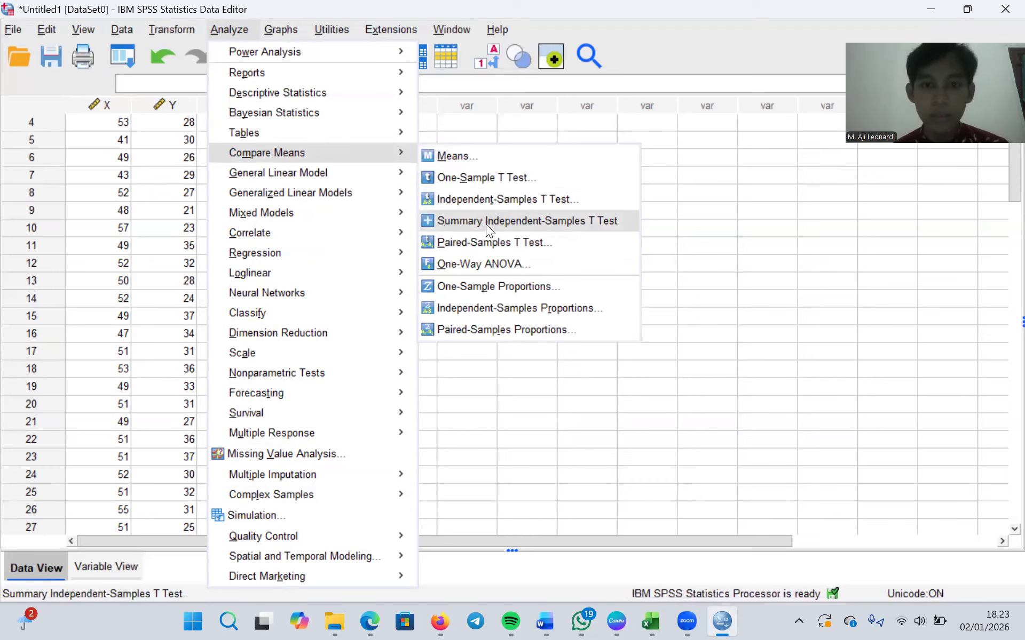
pyautogui.click(505, 262)
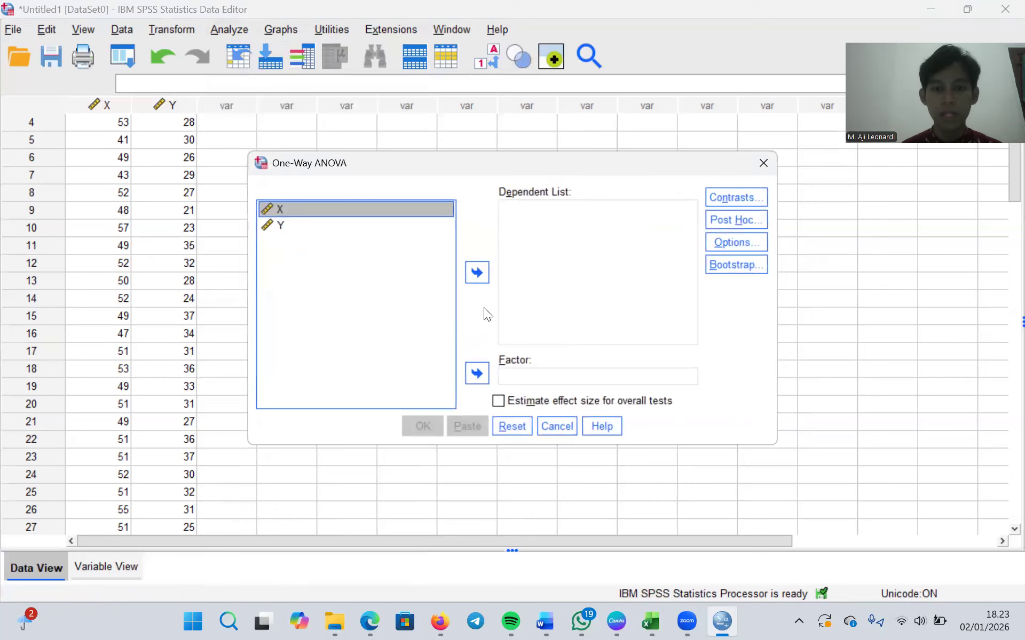
pyautogui.click(476, 368)
pyautogui.click(385, 210)
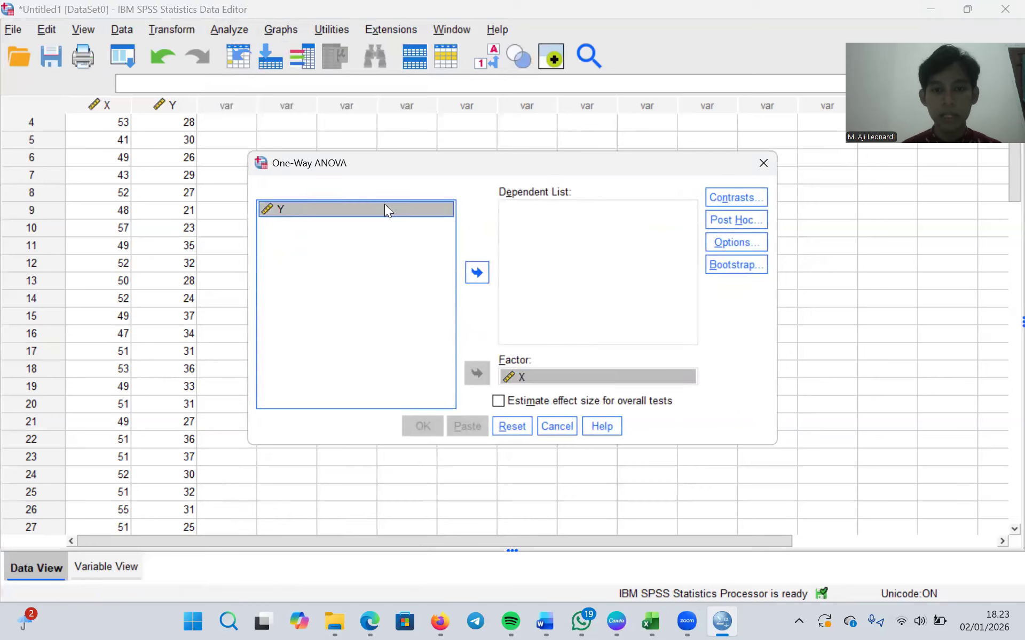
pyautogui.click(477, 272)
pyautogui.click(432, 421)
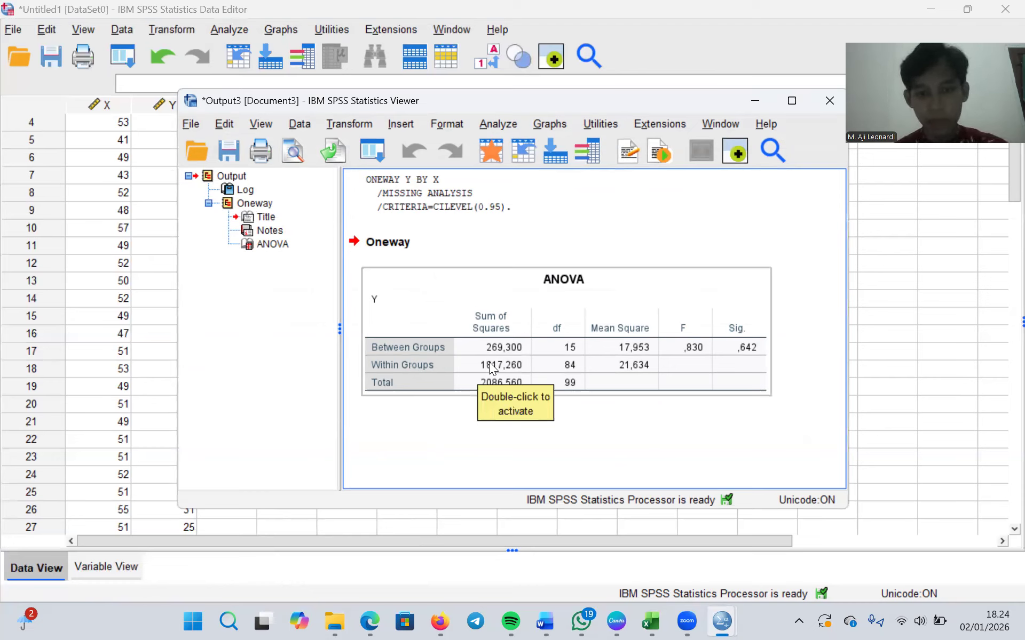
# - Select the ANOVA table for review, and close the Oneway output without saving it
pyautogui.click(469, 380)
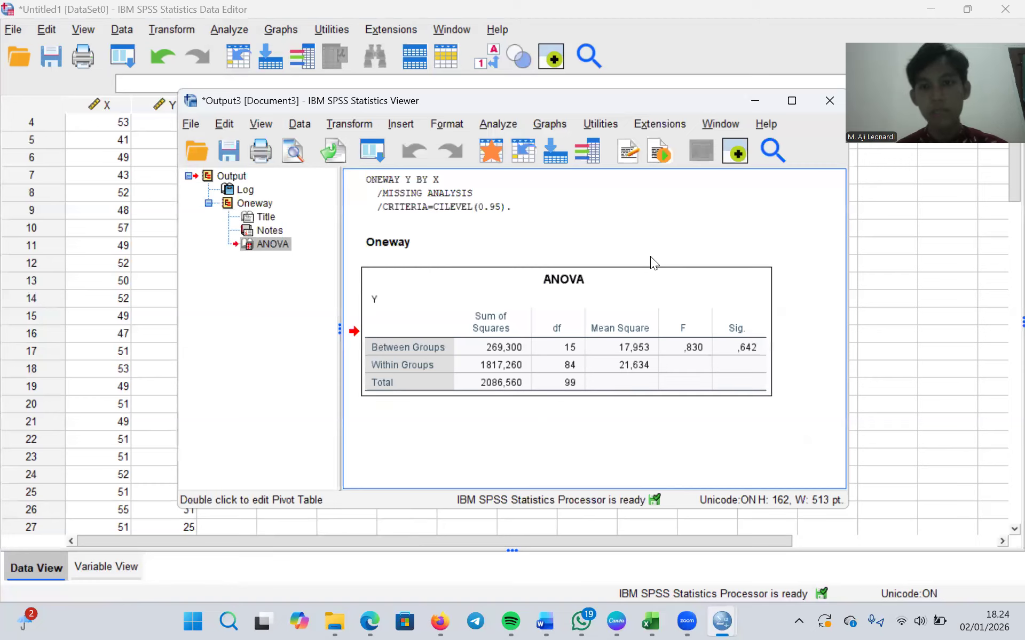
pyautogui.click(819, 106)
pyautogui.click(512, 330)
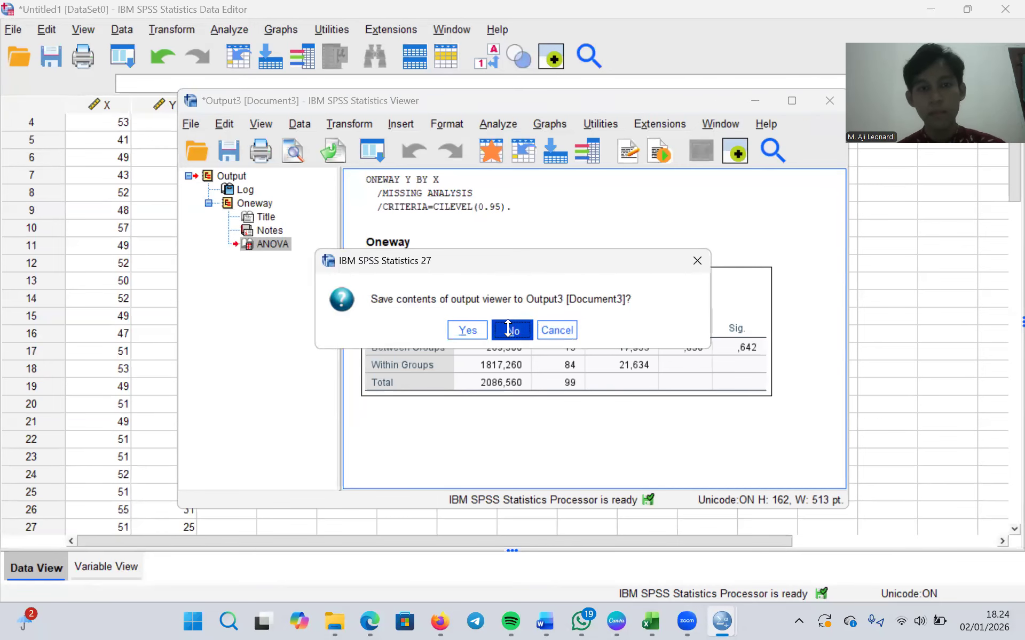
pyautogui.scroll(1, 463, 223)
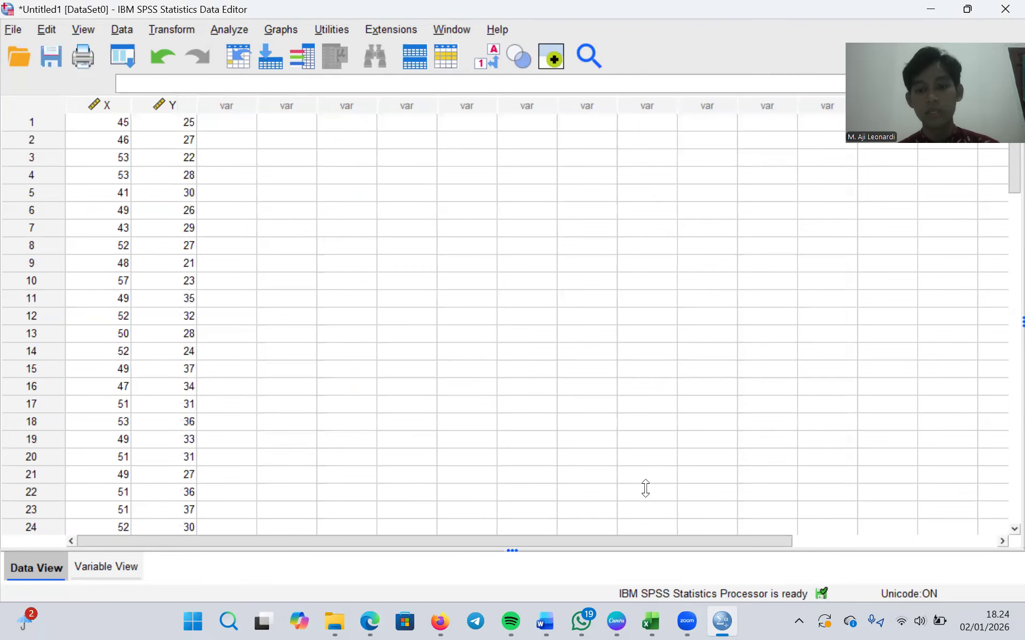
# - Switch to the Book1 workbook in Excel and review the item scores, totals and averages from the beginning of Sheet1
pyautogui.hotkey('alt', 'Tab')
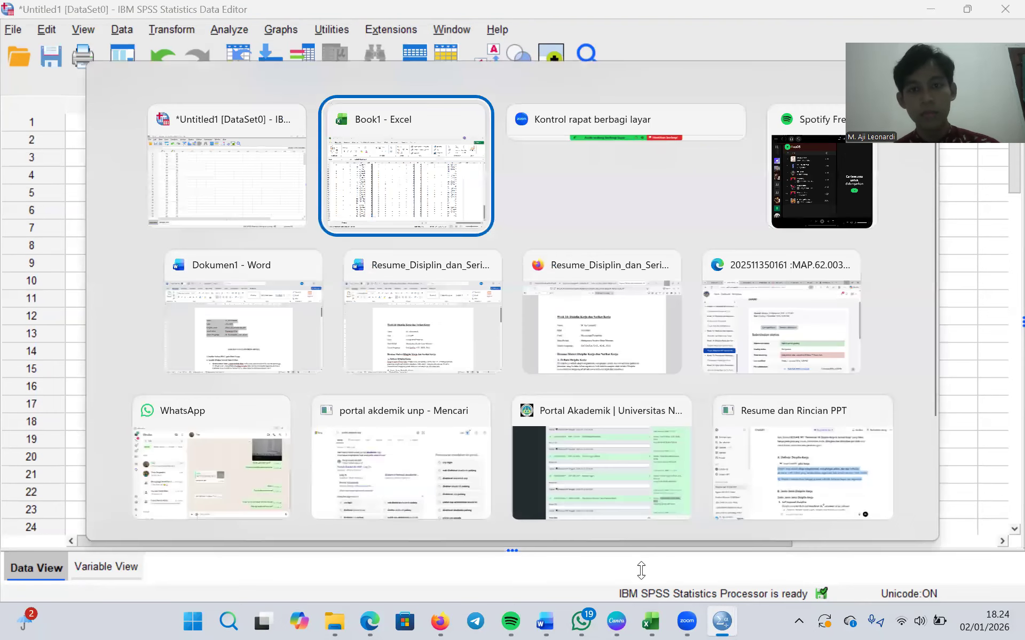
pyautogui.click(490, 429)
pyautogui.scroll(11, 491, 429)
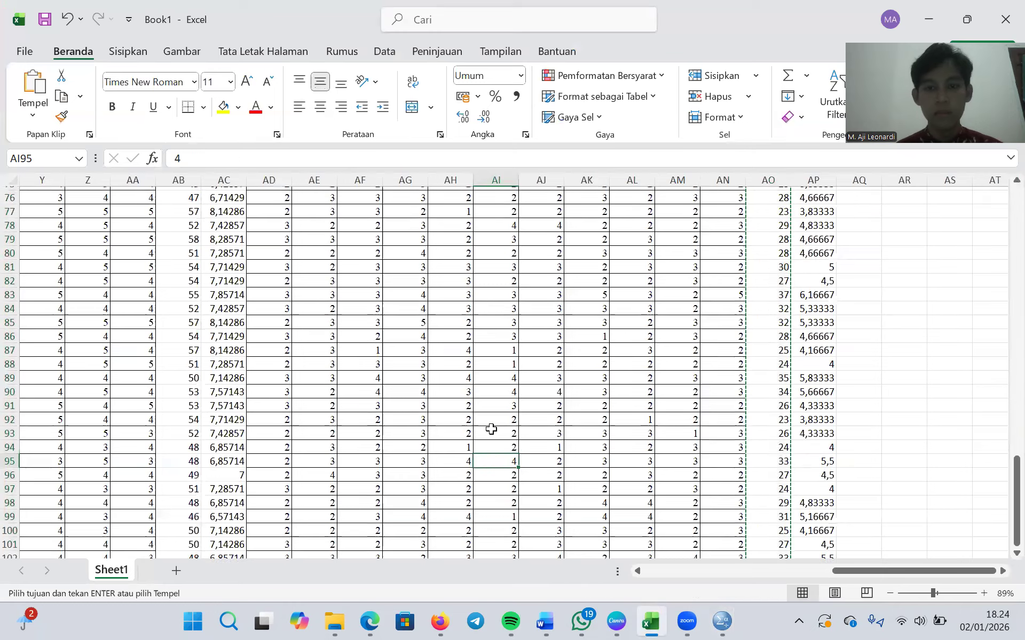
pyautogui.scroll(15, 491, 429)
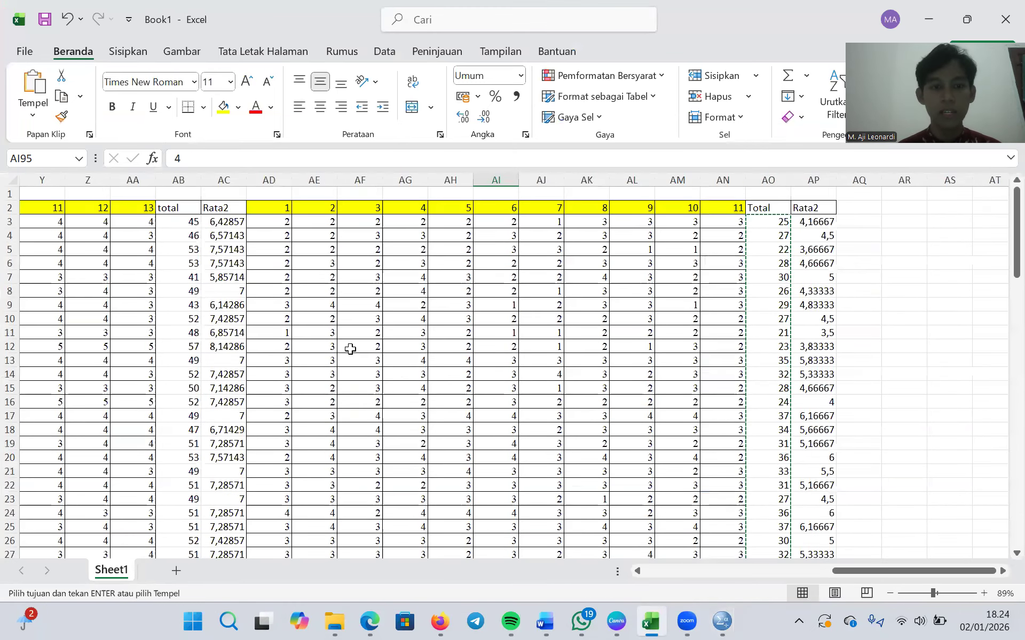
pyautogui.hscroll(-10, 350, 349)
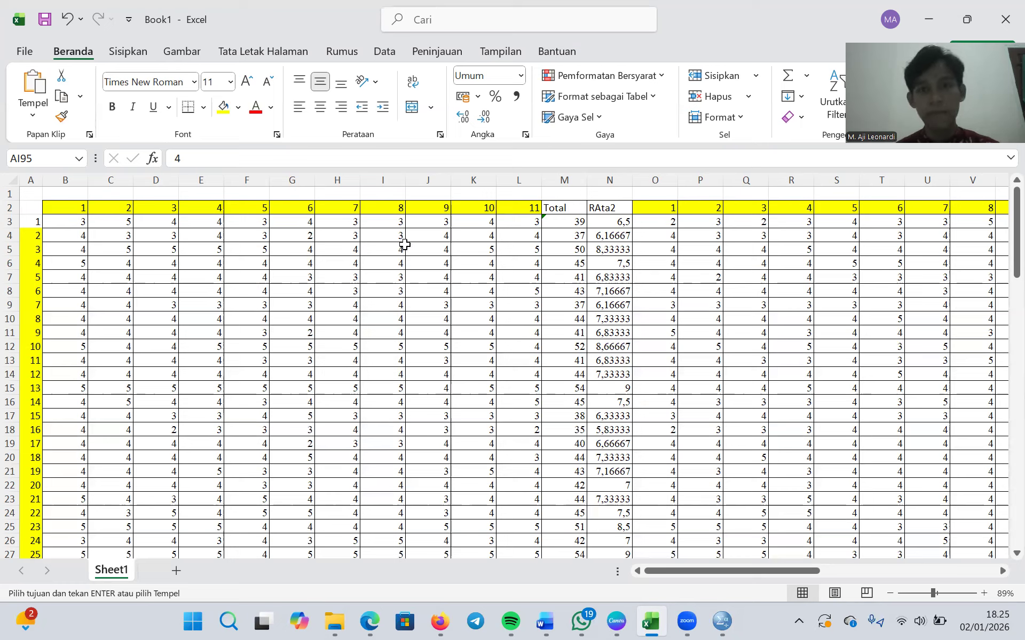
pyautogui.click(621, 45)
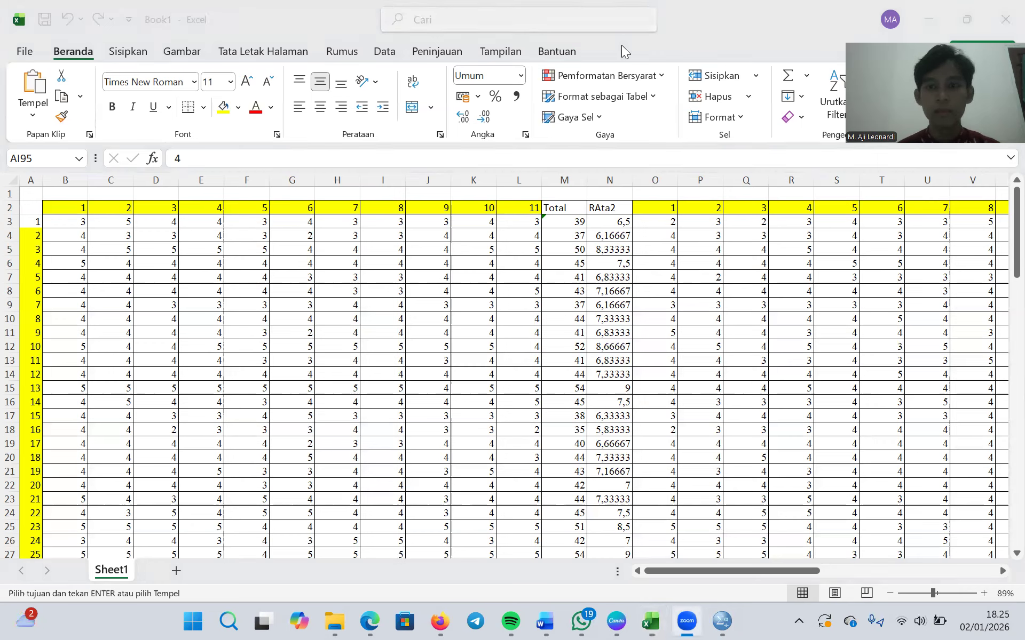